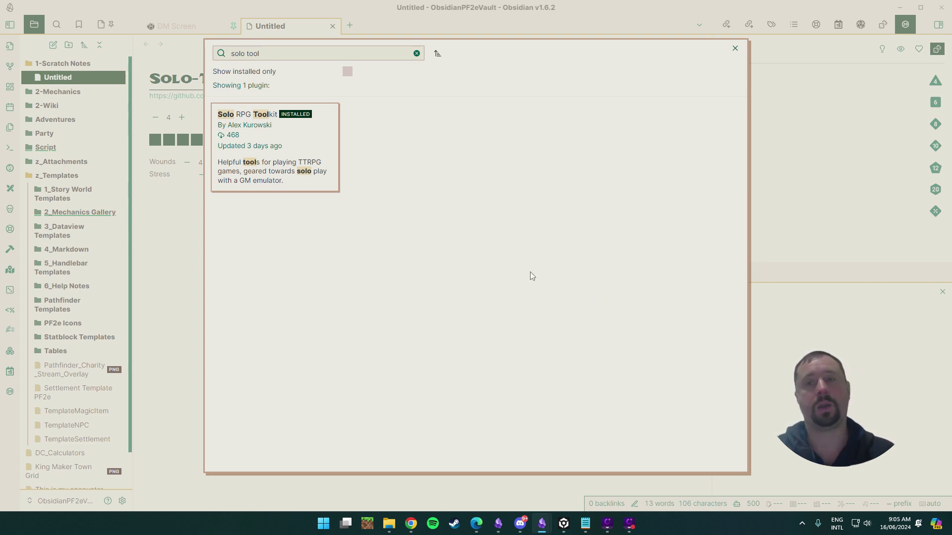
Search the community plugins for "solo" and open the Solo RPG Toolkit plugin page.
click(757, 254)
click(816, 304)
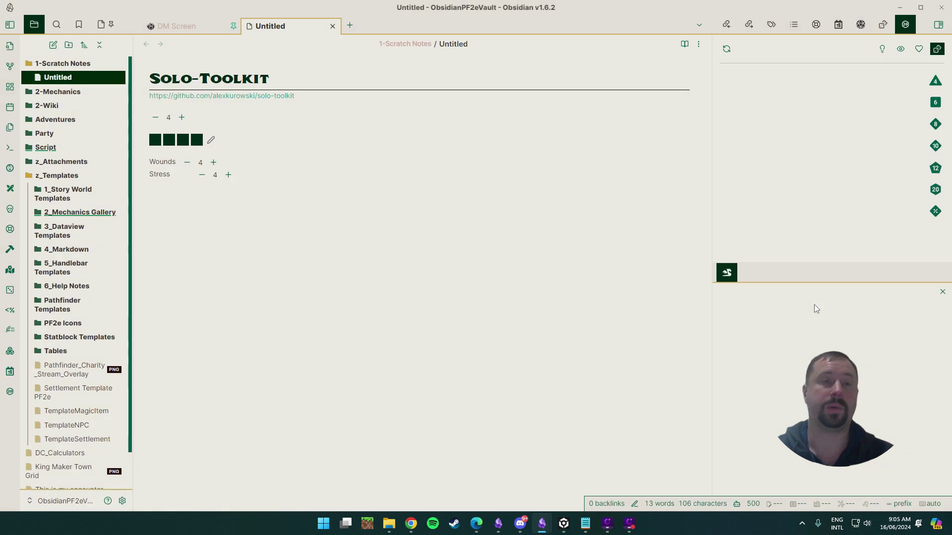
click(122, 501)
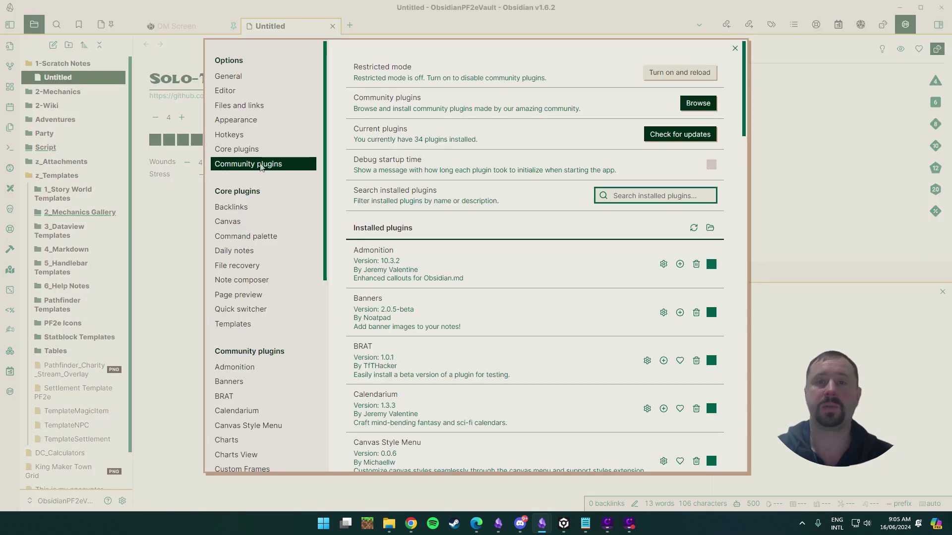
click(698, 103)
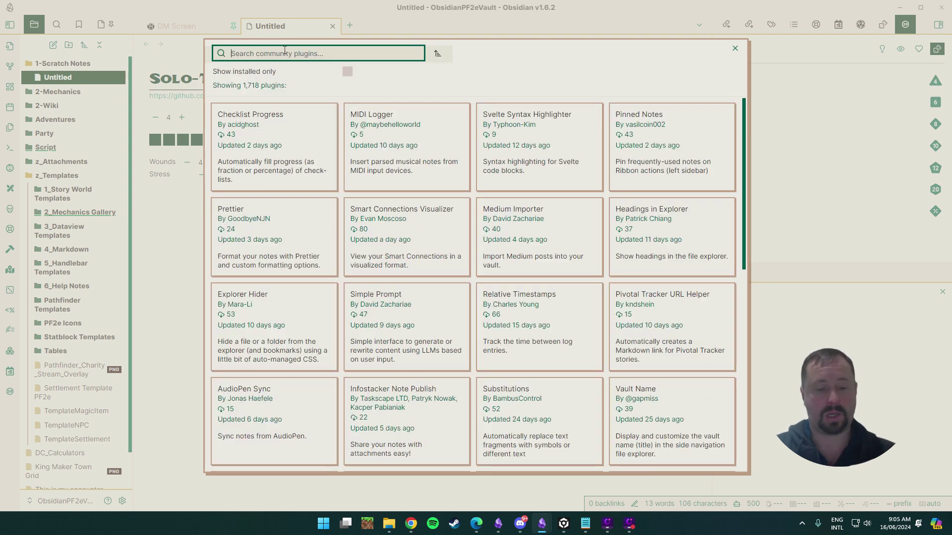
text(solo)
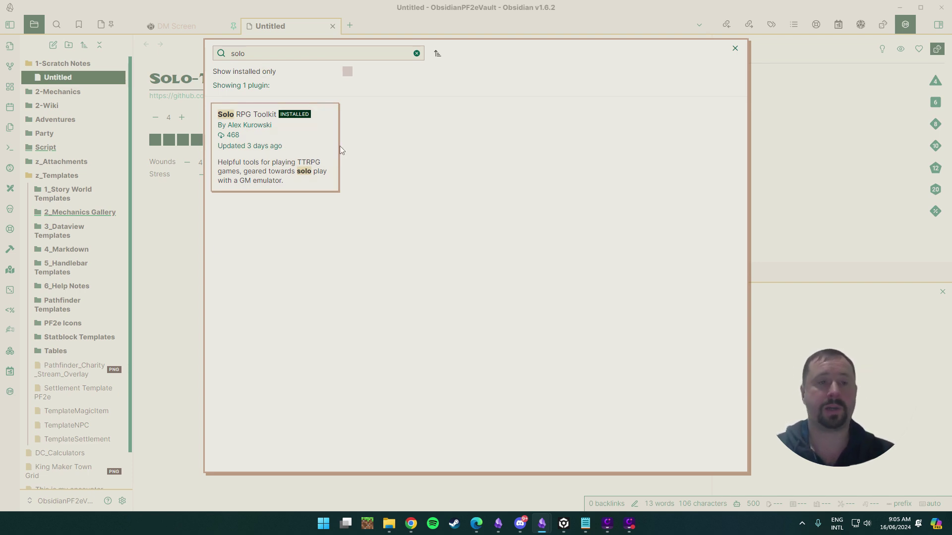
click(301, 143)
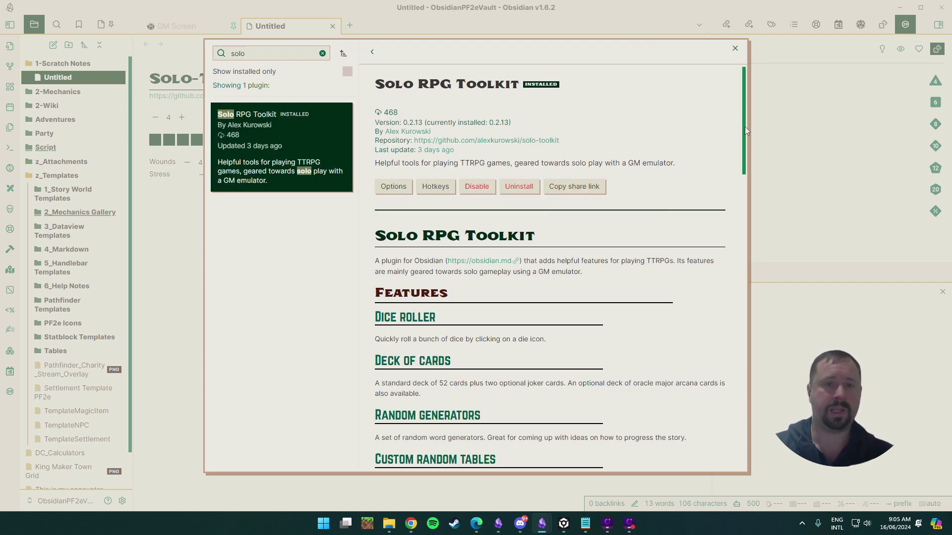
Read the Solo RPG Toolkit feature list, from the dice roller and card deck to random generators and custom table templates.
mouse_move(745, 126)
mouse_down()
mouse_move(742, 145)
mouse_move(733, 97)
mouse_move(746, 155)
mouse_move(744, 145)
mouse_up()
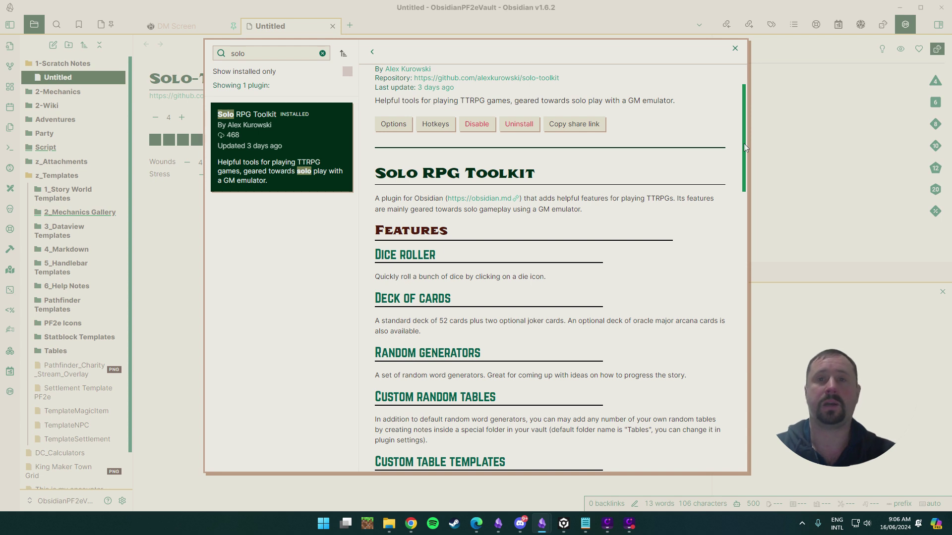
scroll(654, 107, down, 1)
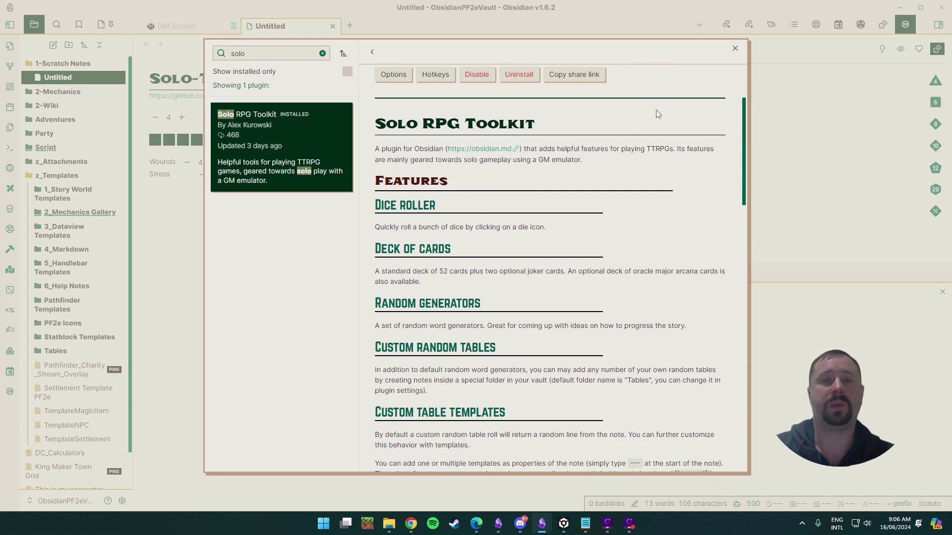
scroll(661, 157, down, 2)
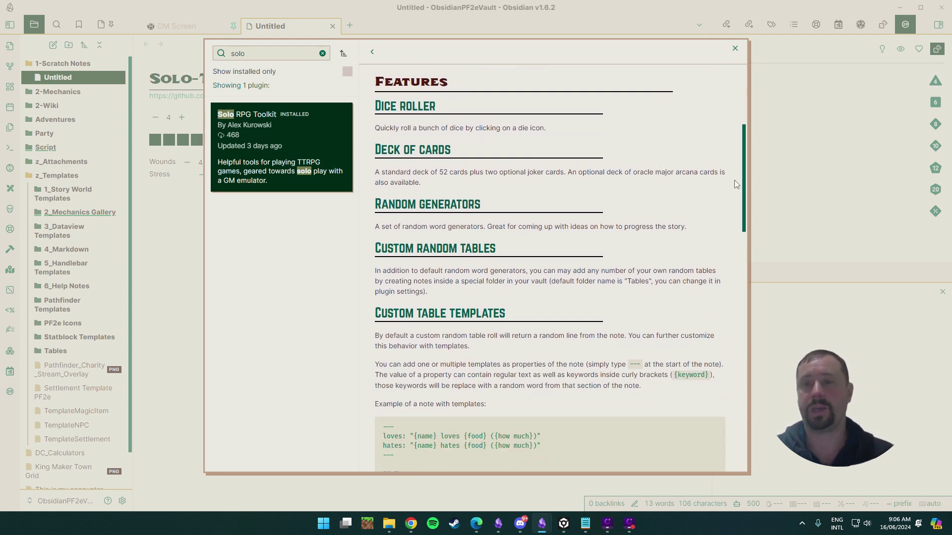
mouse_move(743, 184)
mouse_down()
mouse_move(744, 160)
mouse_move(745, 169)
mouse_up()
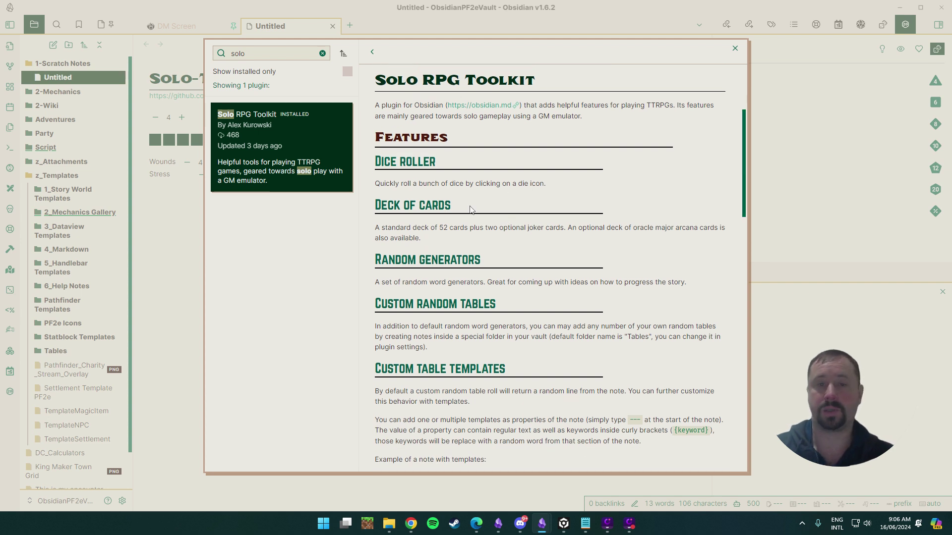
drag(502, 254, 374, 254)
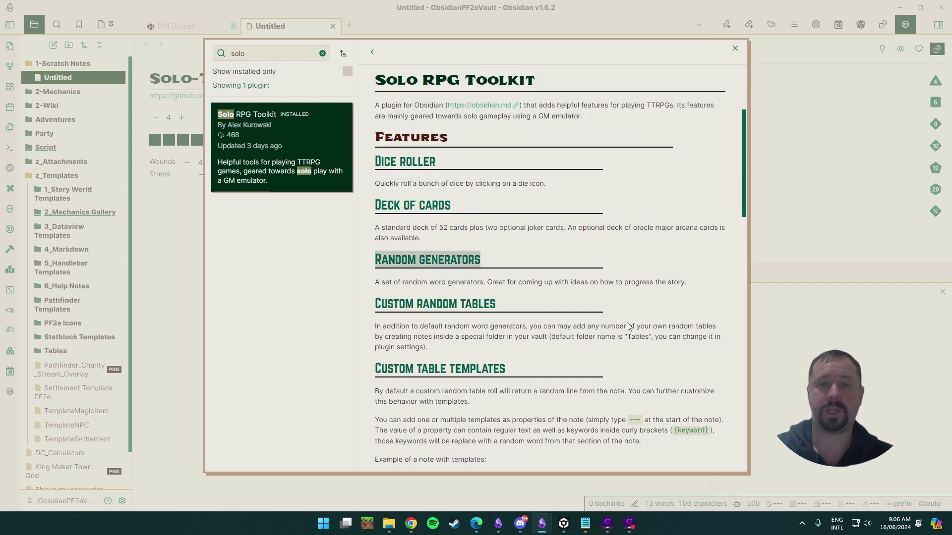
drag(497, 303, 394, 304)
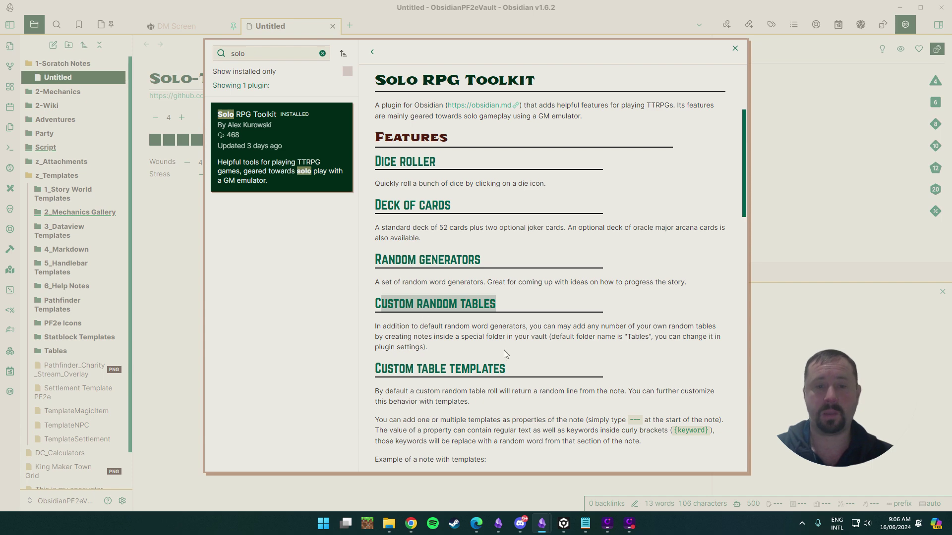
drag(512, 364, 375, 362)
Examine the example note with templates and the inline elements: dynamic counters, progress trackers and tab stops.
scroll(619, 260, down, 7)
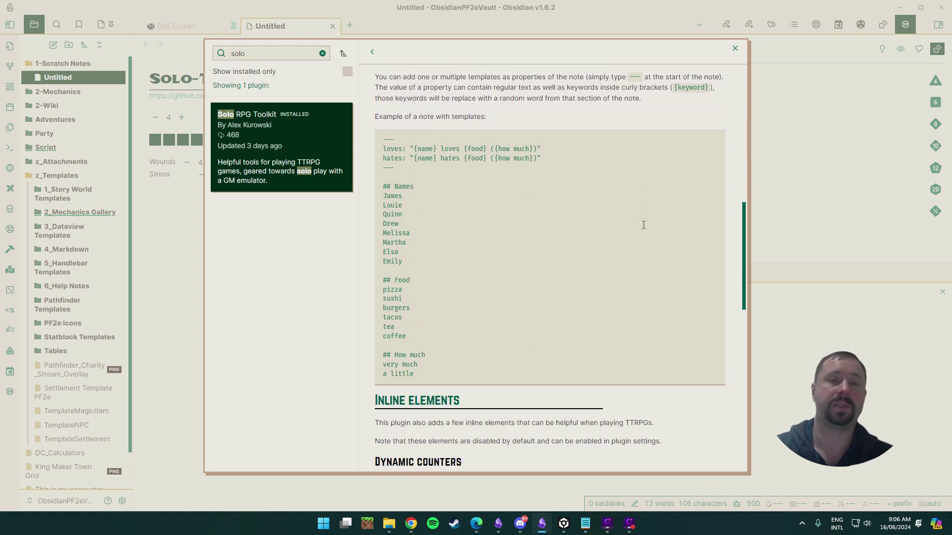
scroll(641, 190, down, 4)
scroll(642, 195, down, 2)
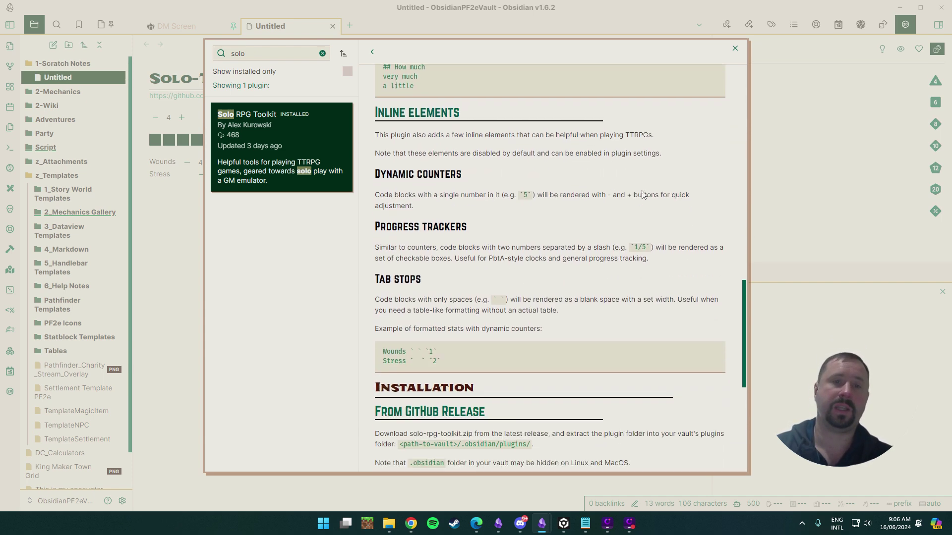
drag(559, 298, 365, 148)
click(572, 216)
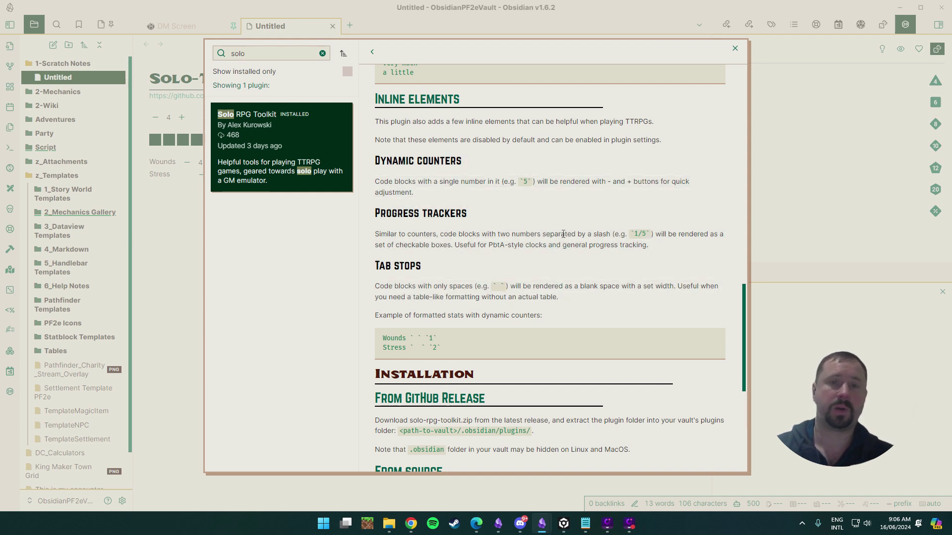
drag(376, 160, 571, 297)
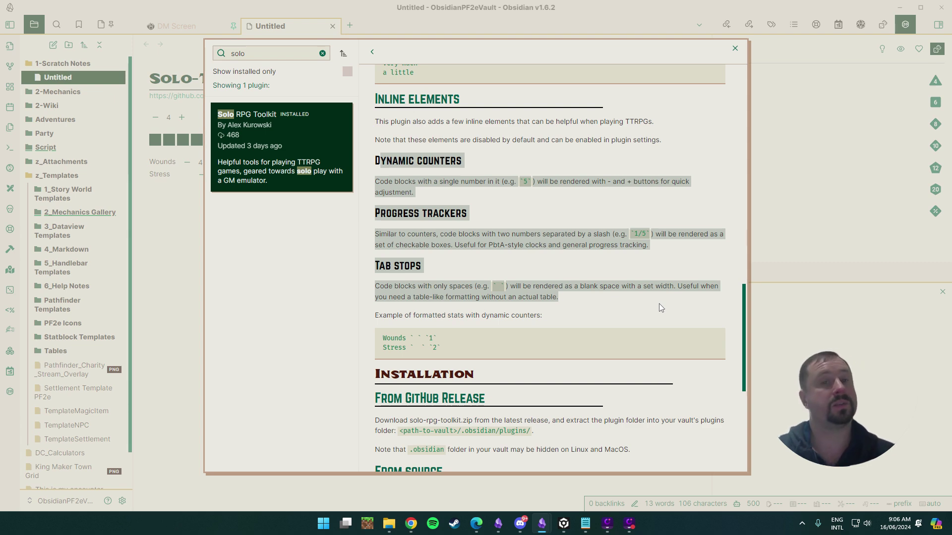
scroll(659, 304, down, 5)
scroll(620, 237, up, 7)
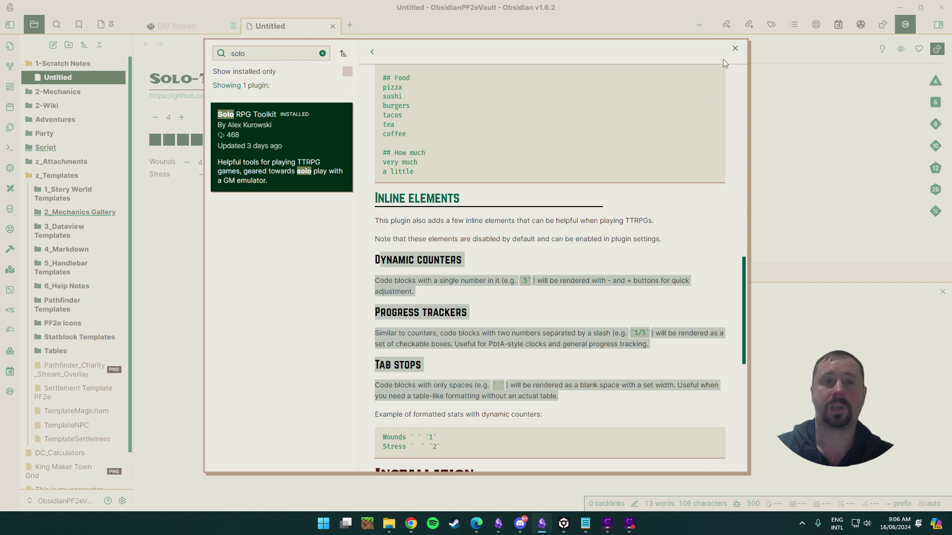
Review the Solo RPG Toolkit options for the custom tables folder, card decks and inline elements, and close the settings.
scroll(660, 225, up, 10)
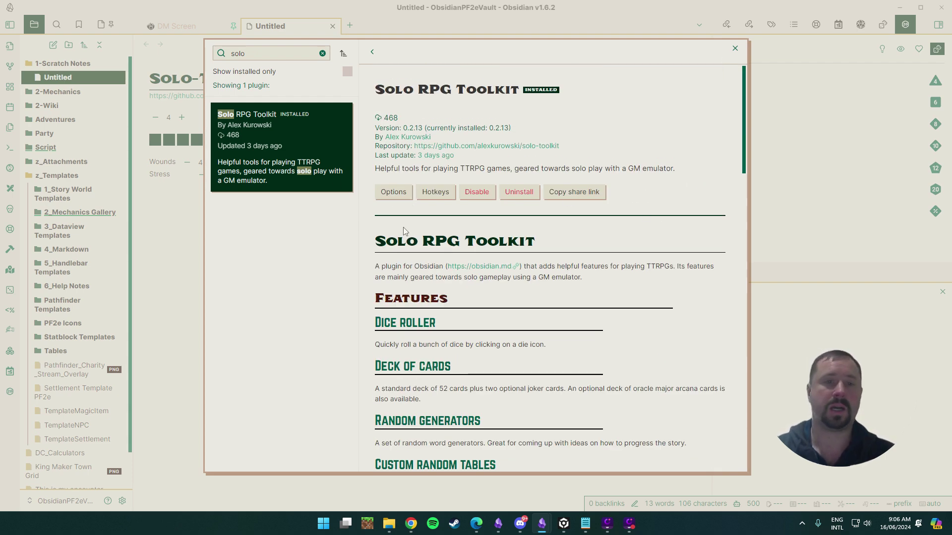
click(390, 196)
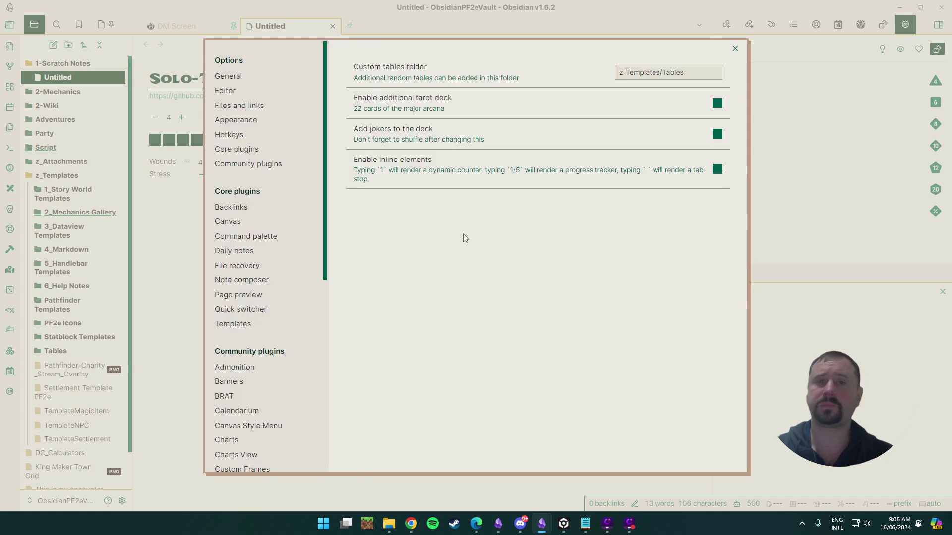
drag(686, 72, 617, 72)
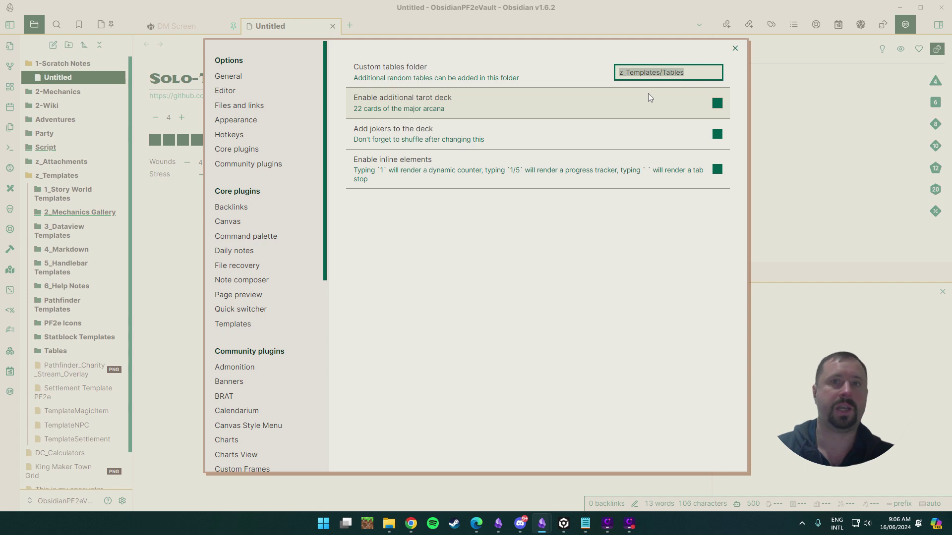
click(568, 249)
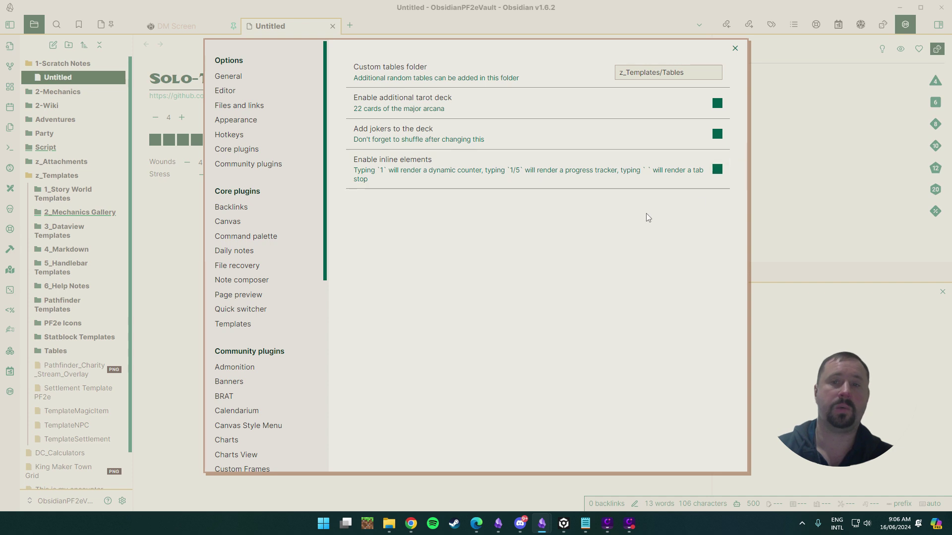
click(735, 48)
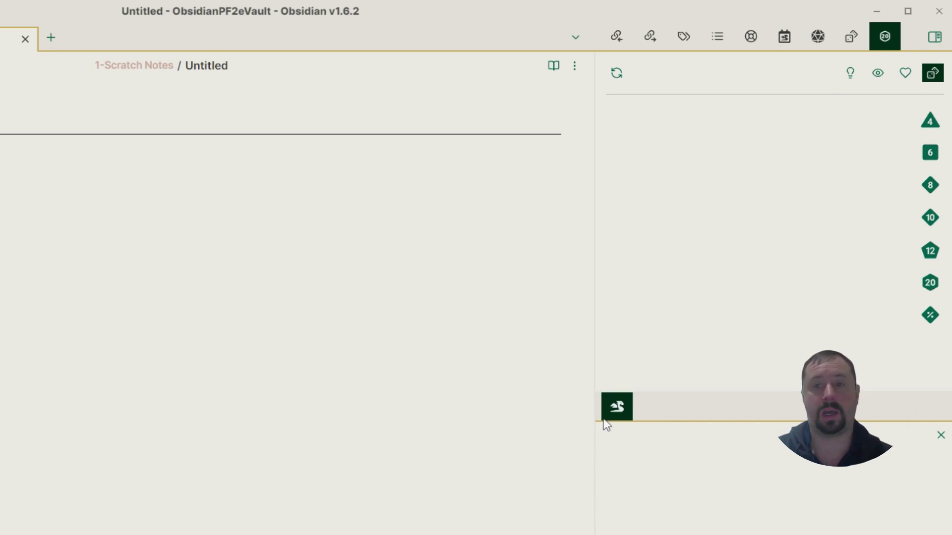
Close the pane below the Solo RPG Toolkit view and roll a d4, a d6 and a d8 once each.
right_click(623, 411)
click(650, 424)
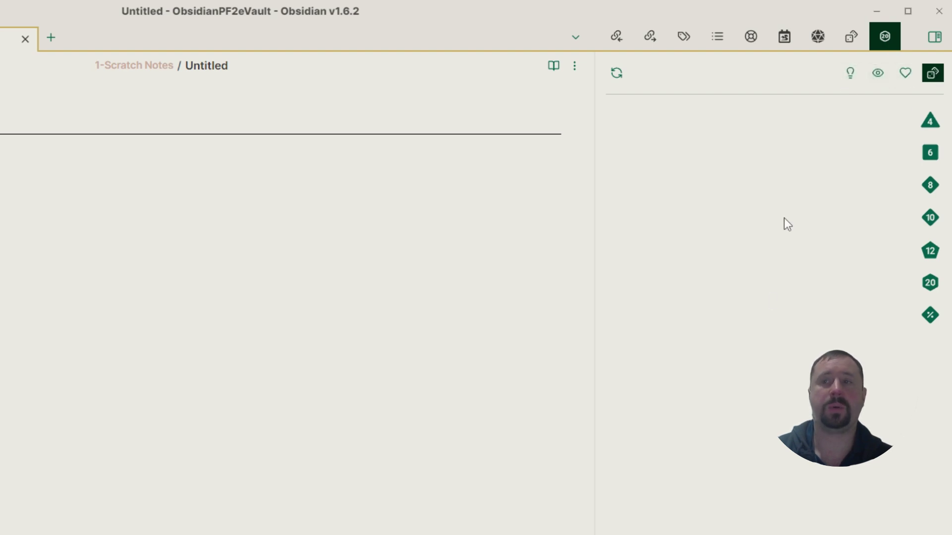
click(929, 130)
click(929, 153)
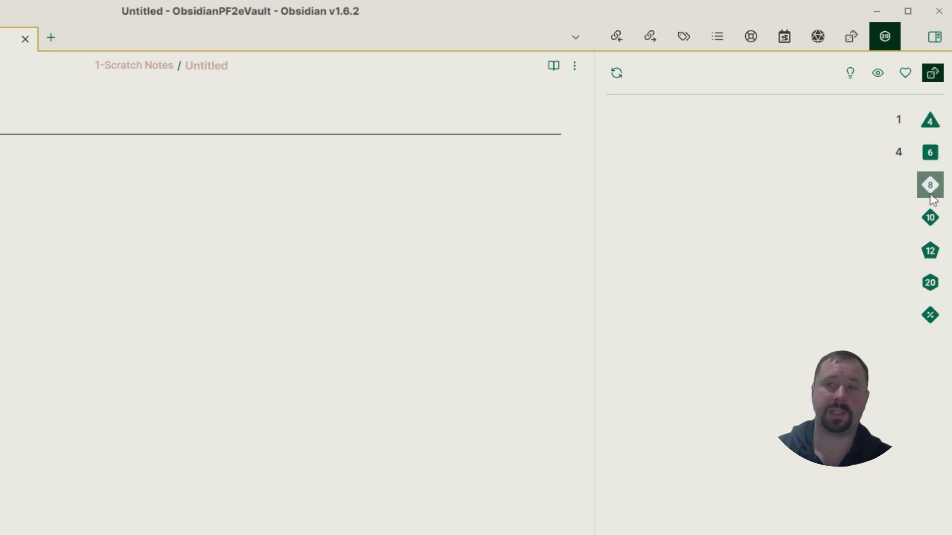
click(925, 187)
click(925, 187)
Roll the d10 three times and the d12, d20 and percentile die once each.
click(926, 221)
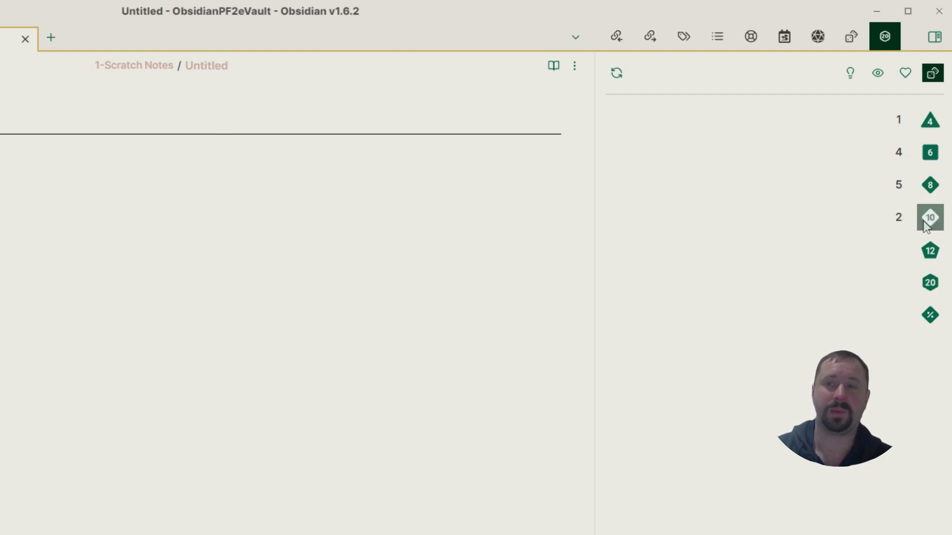
click(930, 224)
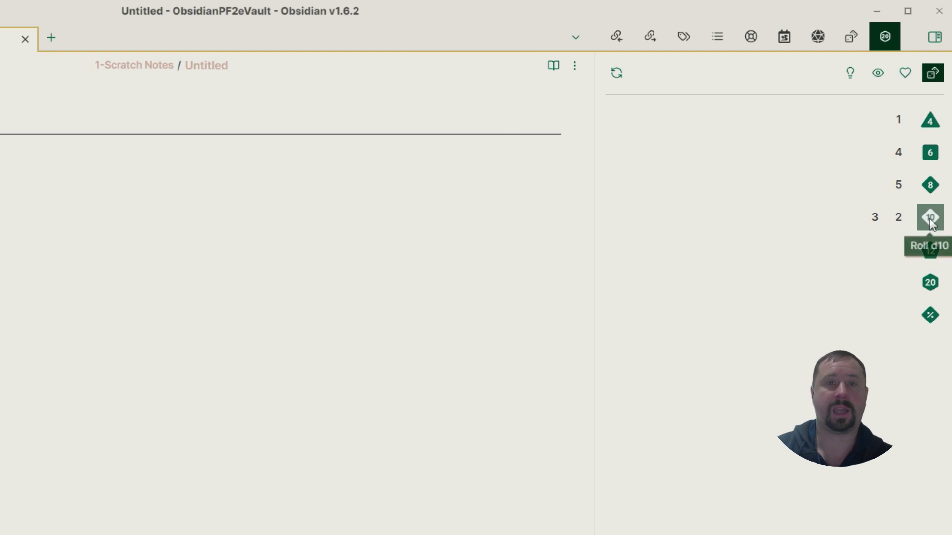
click(930, 227)
click(929, 252)
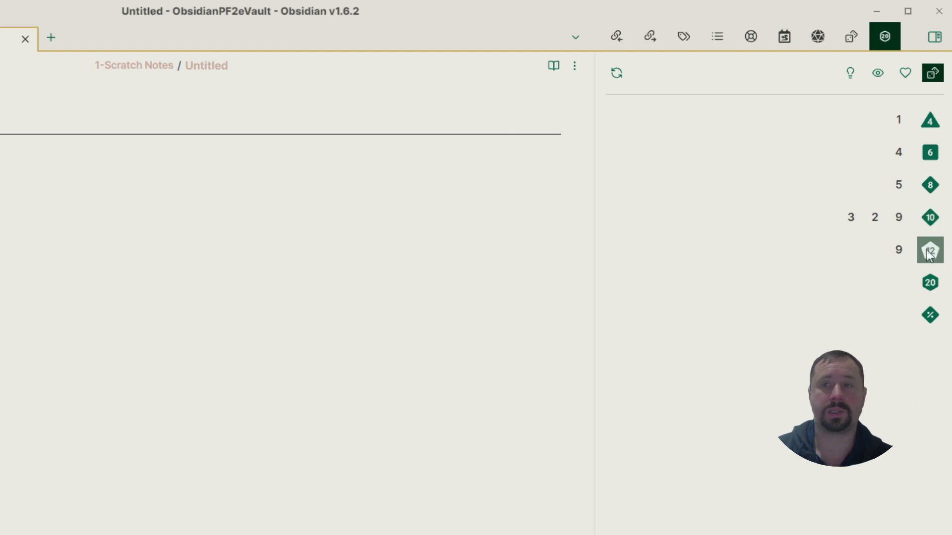
click(928, 285)
click(929, 284)
click(930, 315)
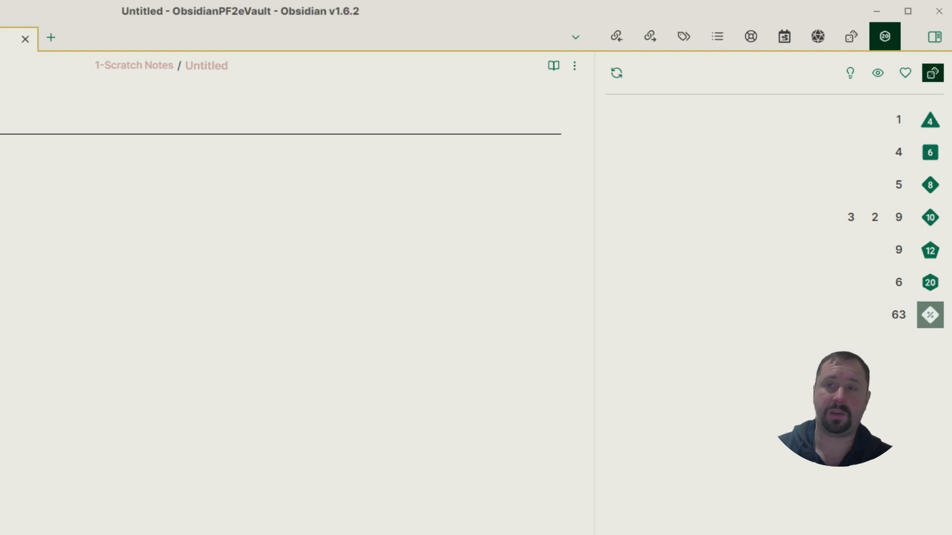
Switch the sidebar to the dice formula roller and roll 1d20.
click(852, 36)
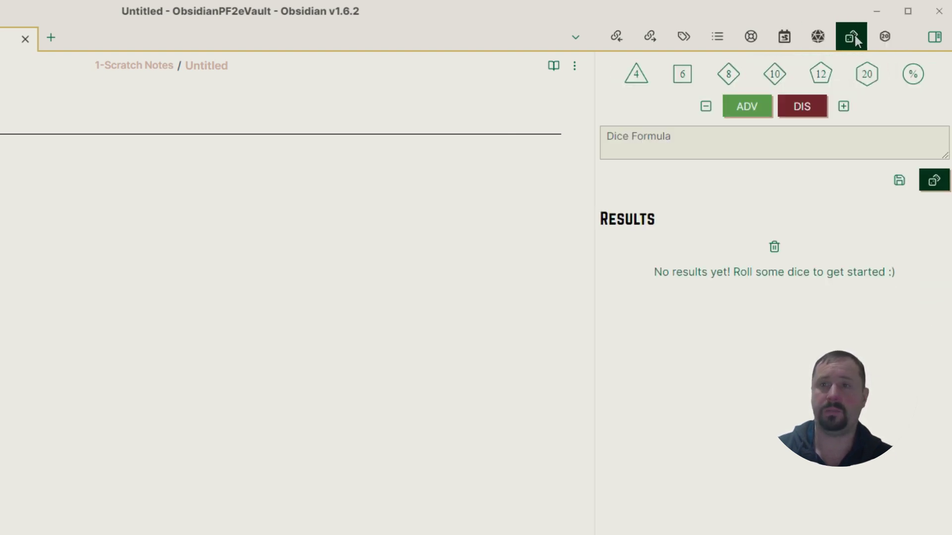
click(866, 75)
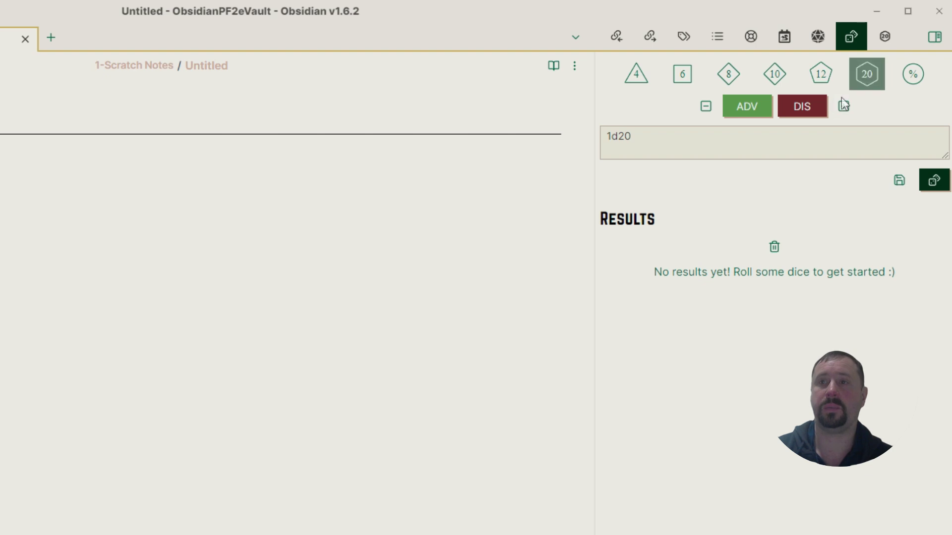
click(922, 184)
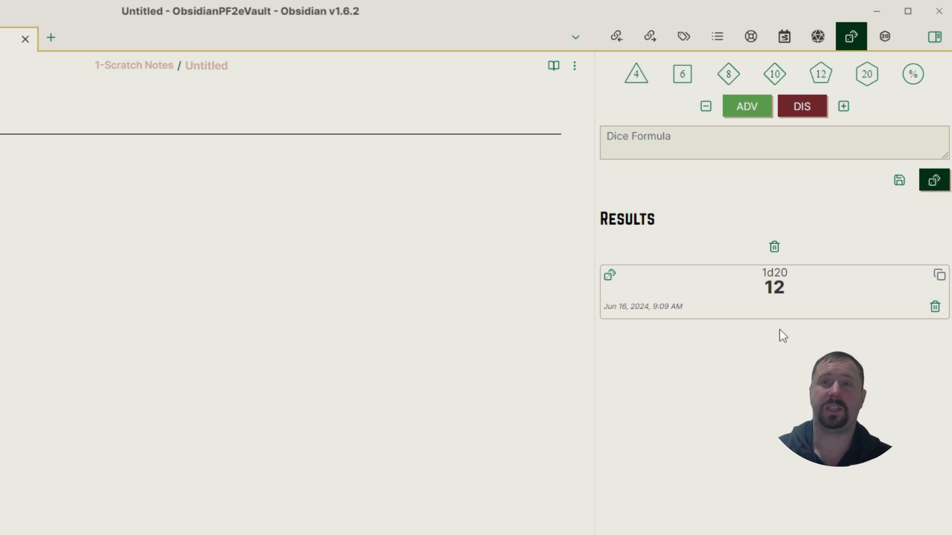
Compare with the Solo RPG Toolkit's dice view, and roll 1d10 and 1d12 separately in the dice formula roller.
click(884, 36)
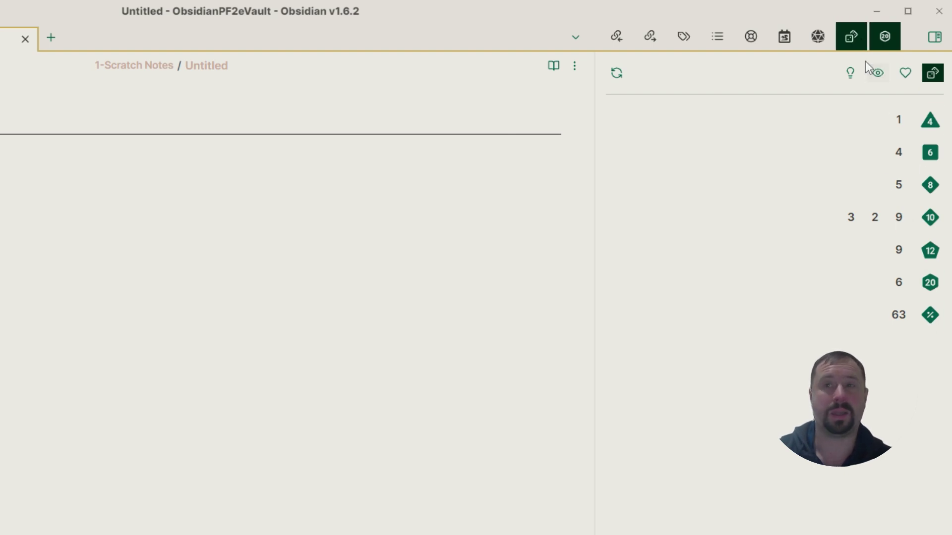
click(851, 36)
click(774, 74)
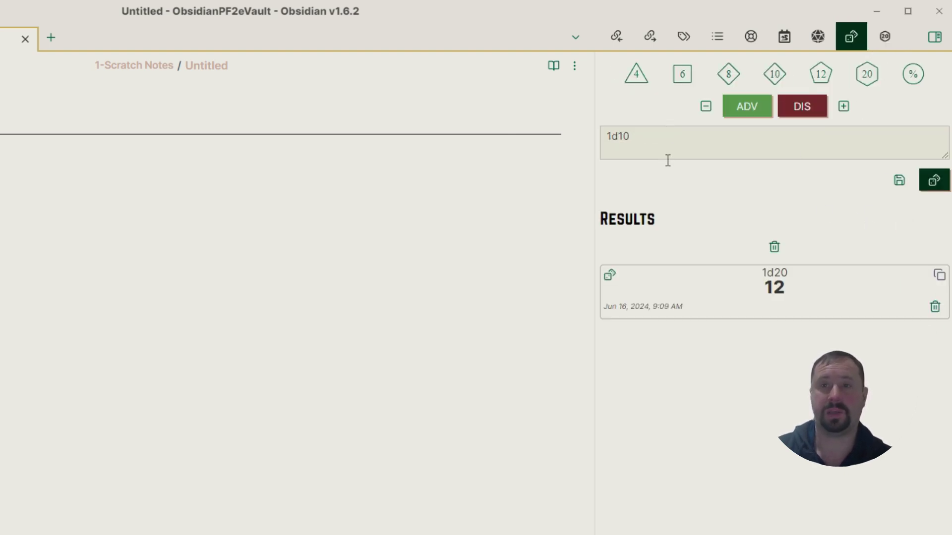
click(933, 180)
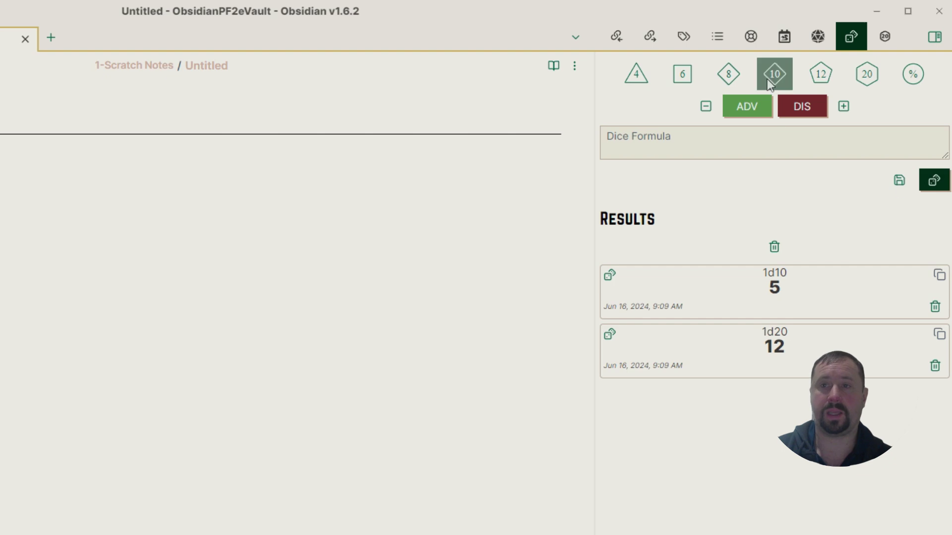
click(820, 74)
click(934, 180)
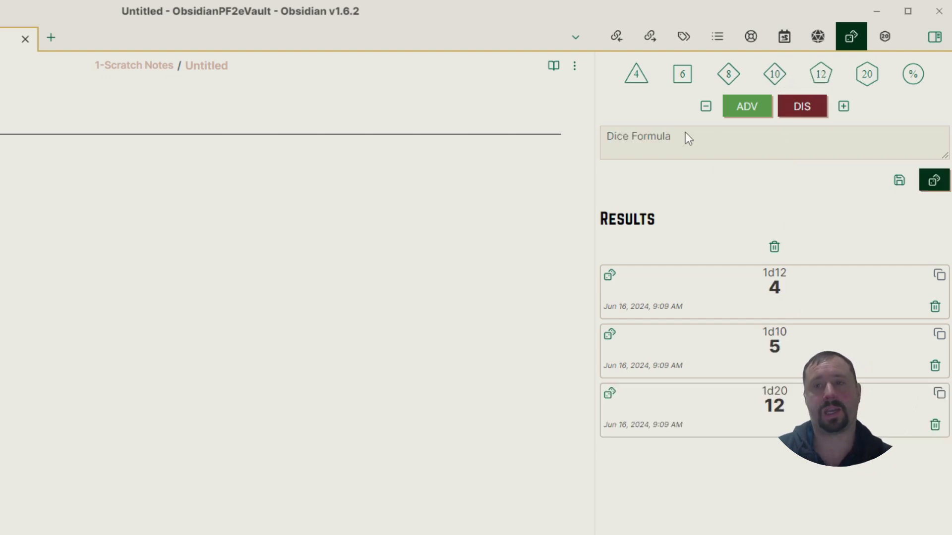
click(619, 144)
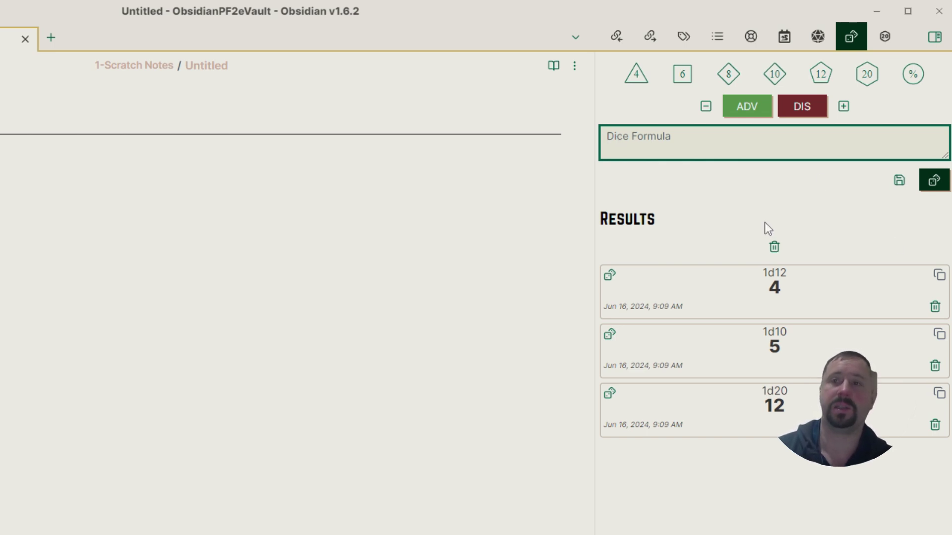
Return to the Solo RPG Toolkit's card decks and draw six cards from the standard 54-card deck.
click(885, 36)
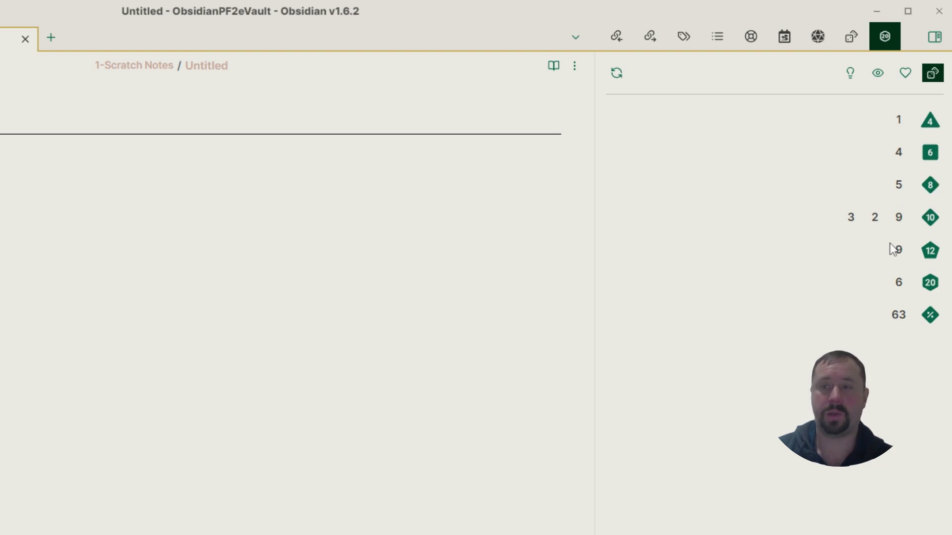
click(904, 74)
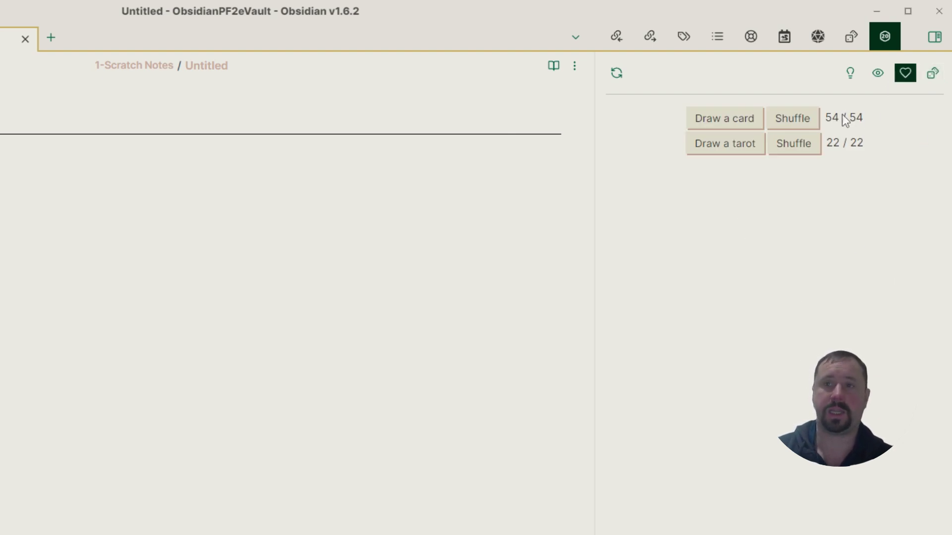
click(715, 117)
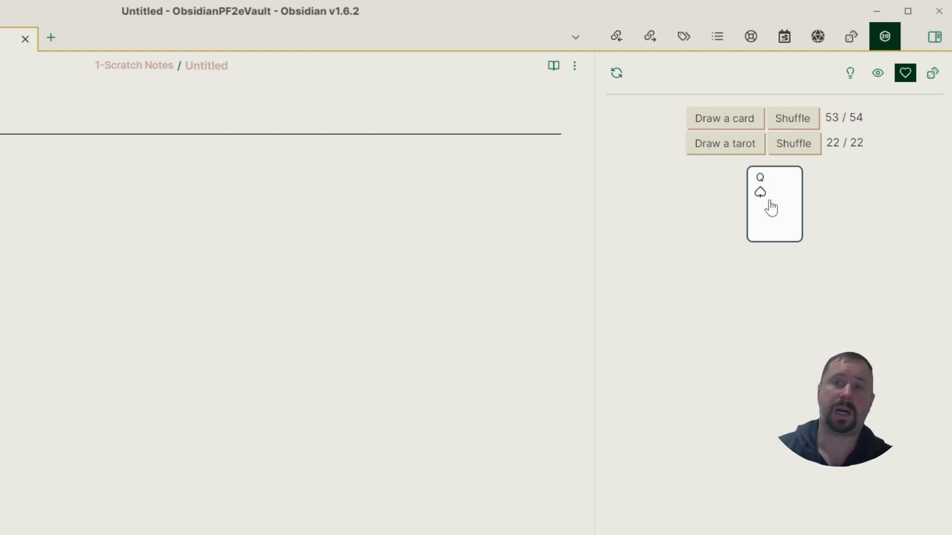
click(709, 119)
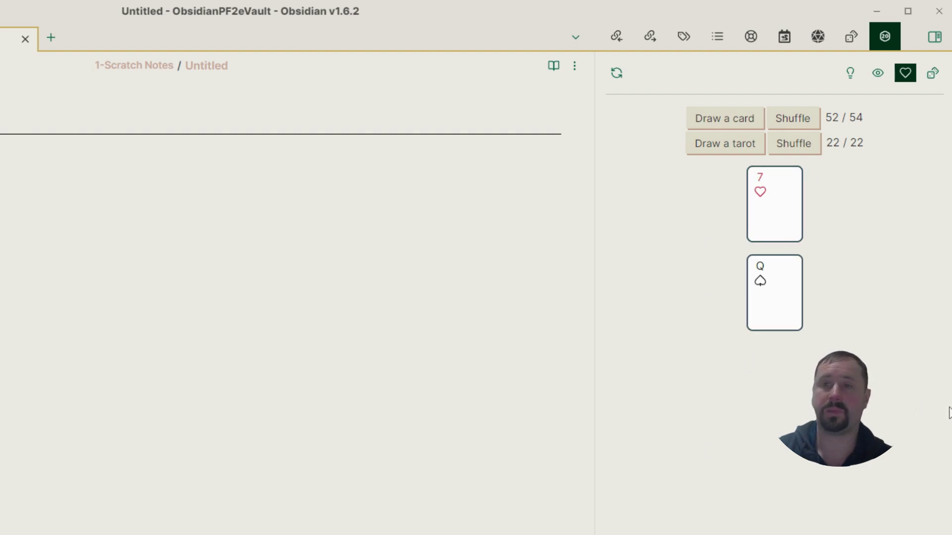
click(711, 118)
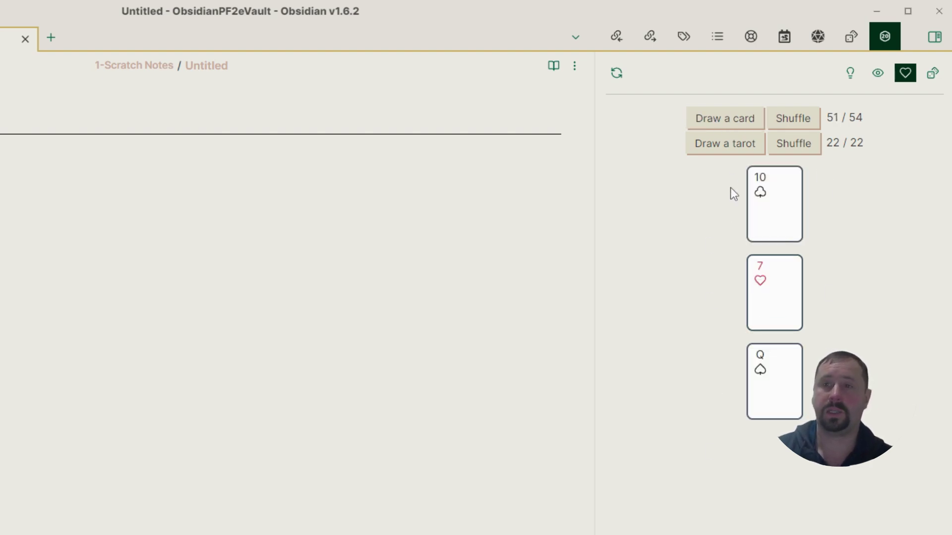
click(726, 125)
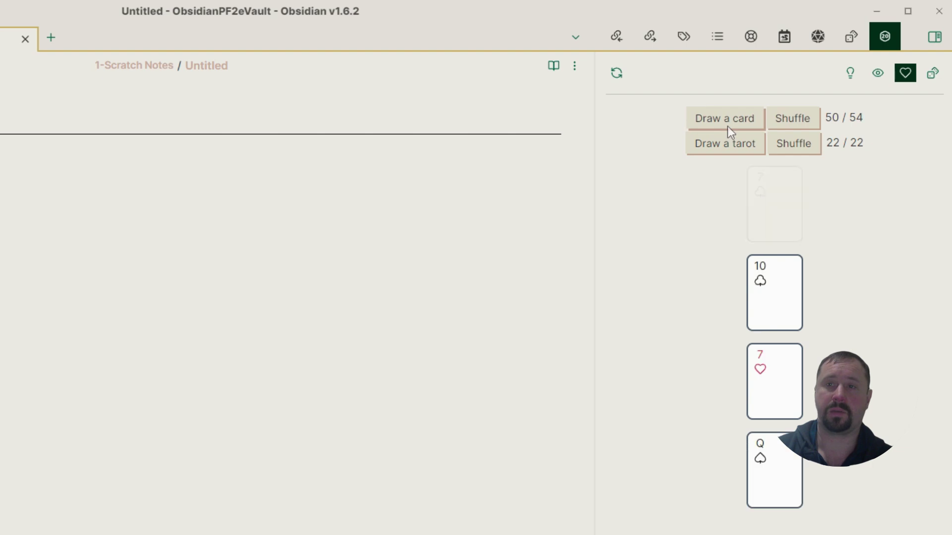
click(731, 119)
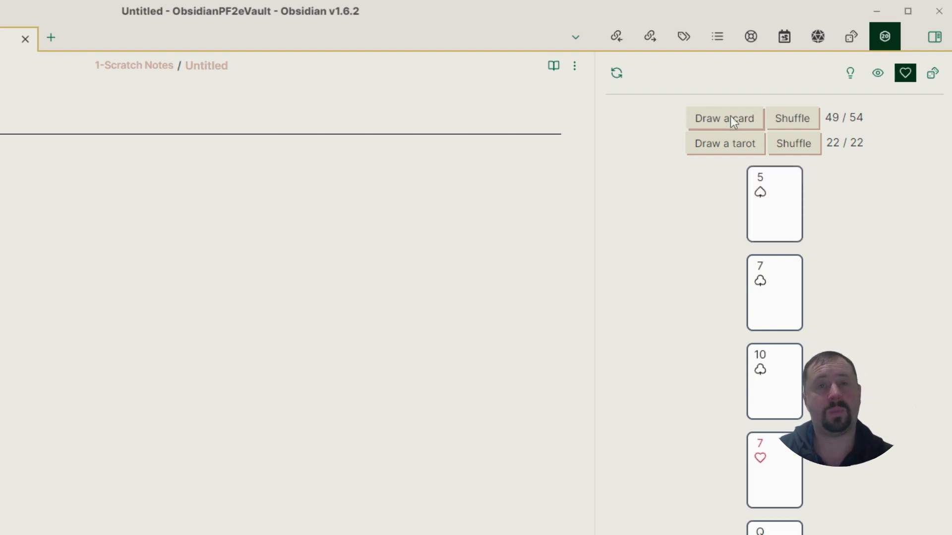
click(731, 119)
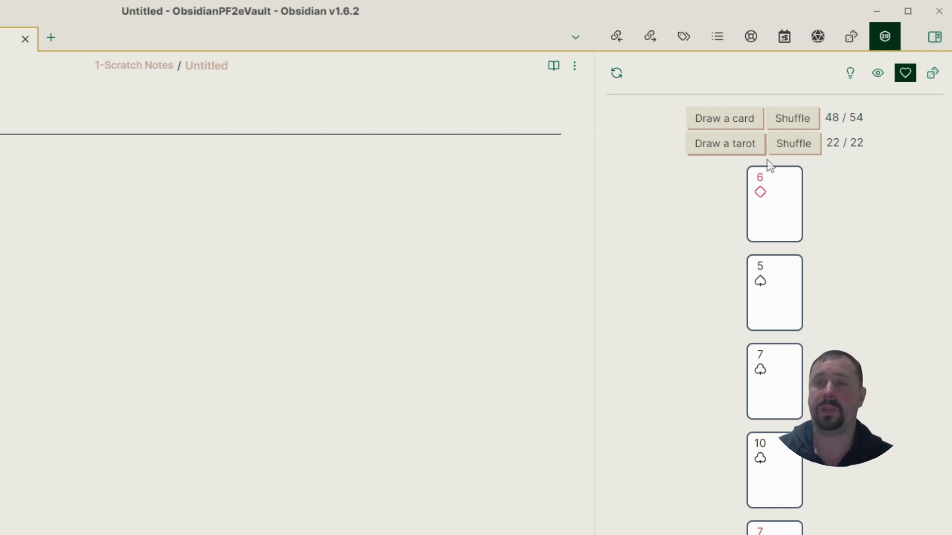
Draw four cards from the tarot deck and make the sidebar slightly narrower.
click(724, 146)
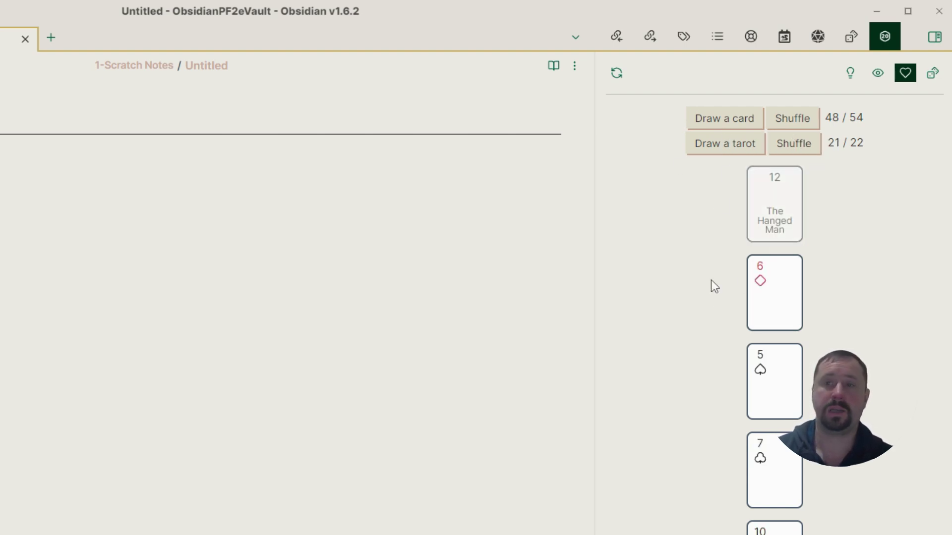
click(732, 149)
click(709, 147)
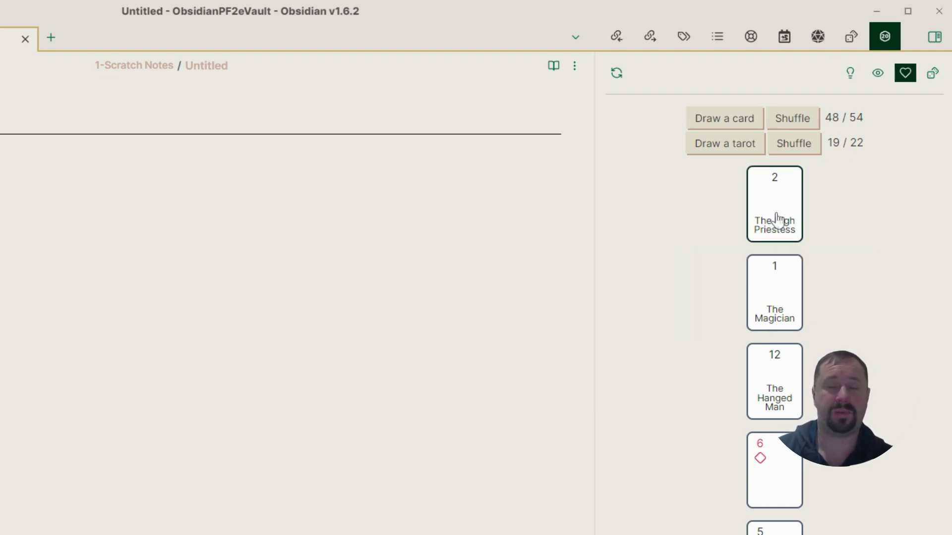
click(723, 138)
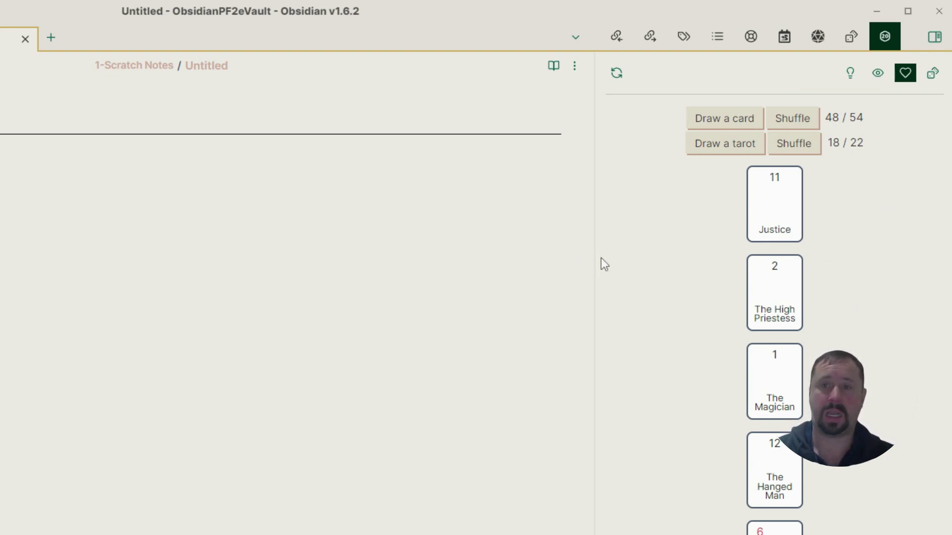
drag(598, 261, 621, 268)
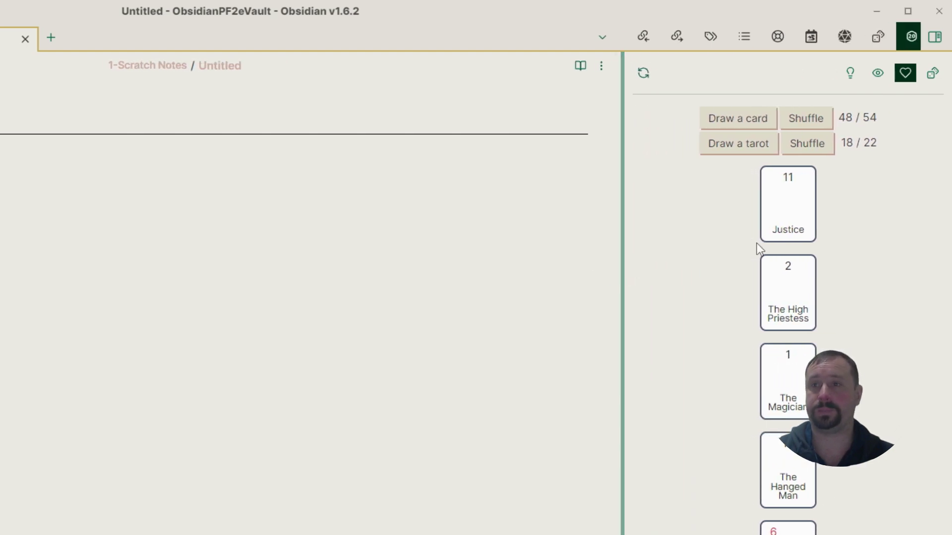
Switch the Solo RPG Toolkit to its oracle and generate one Unlikely answer and four Fair answers.
click(878, 74)
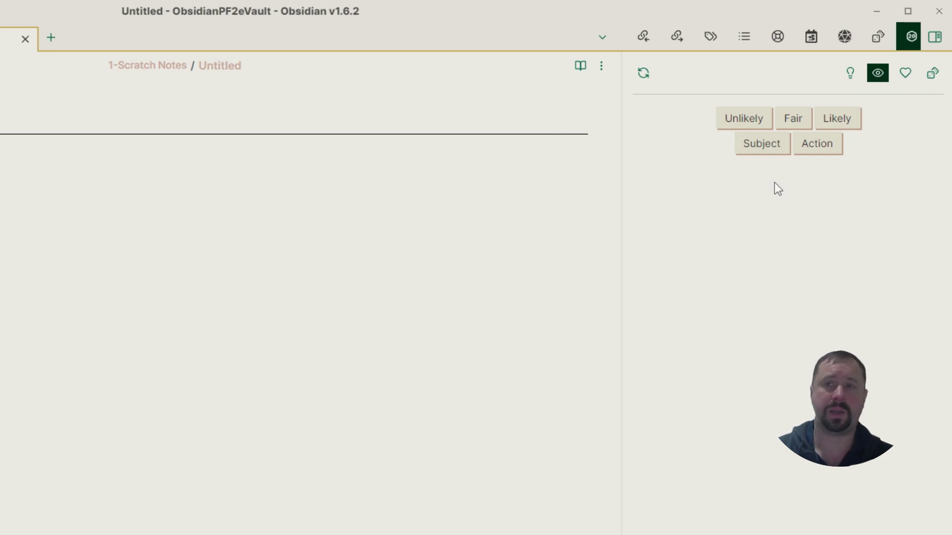
click(728, 121)
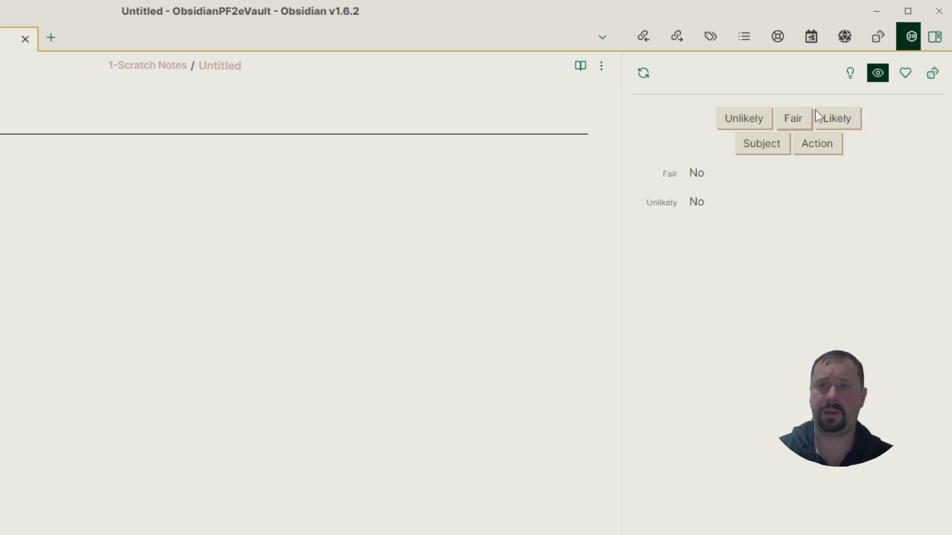
click(790, 123)
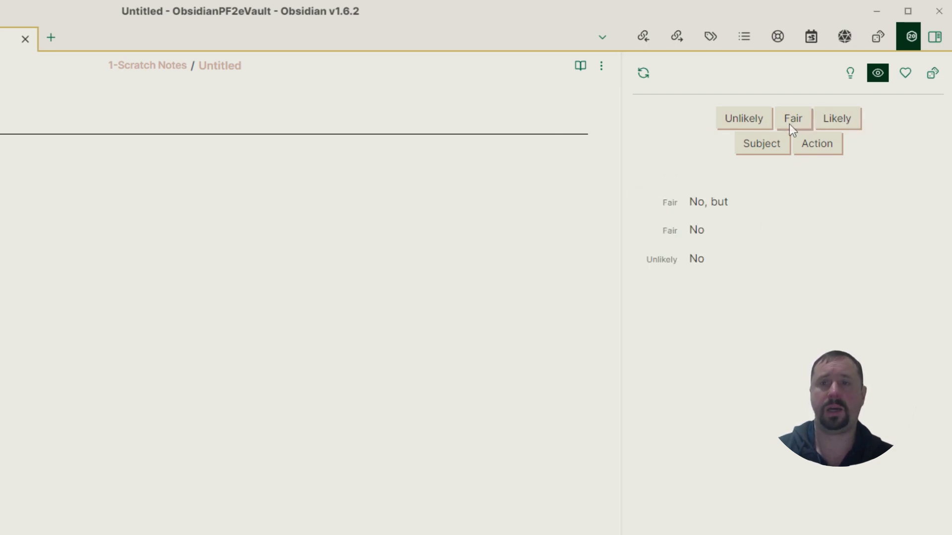
click(789, 124)
click(790, 120)
Generate five Likely answers from the oracle, with one random action before the fifth.
click(825, 122)
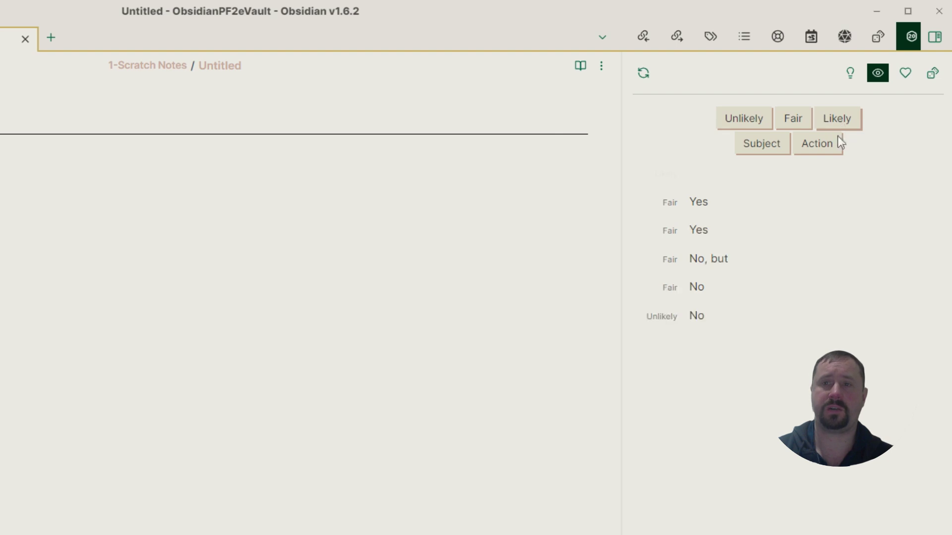
click(837, 121)
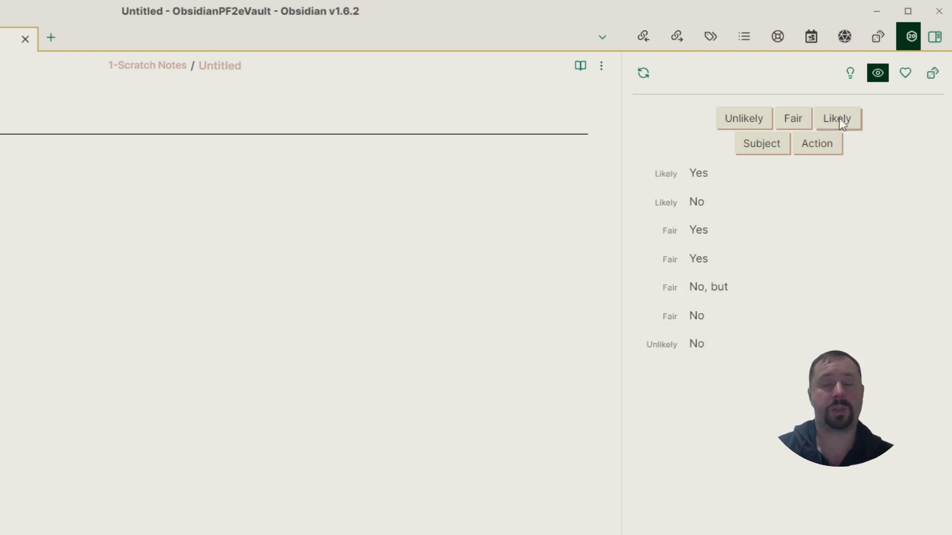
click(837, 121)
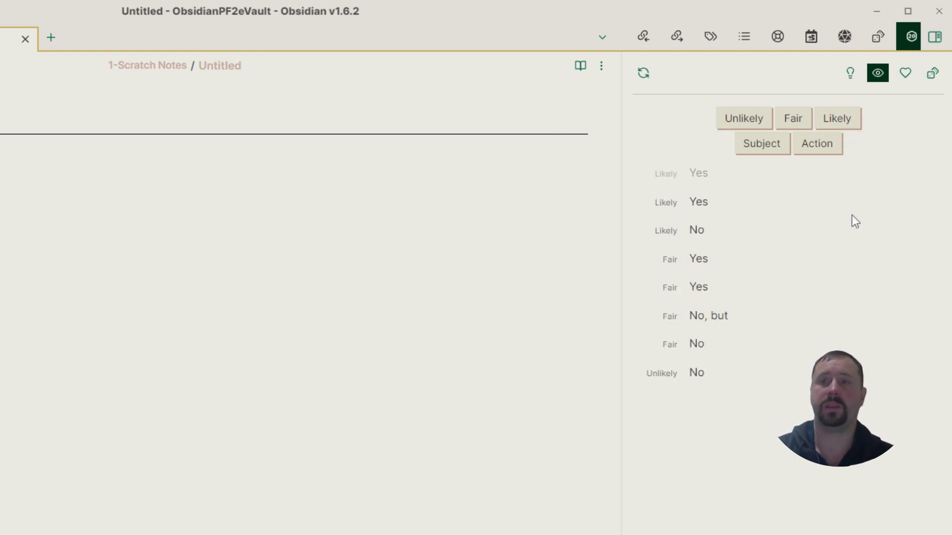
click(838, 122)
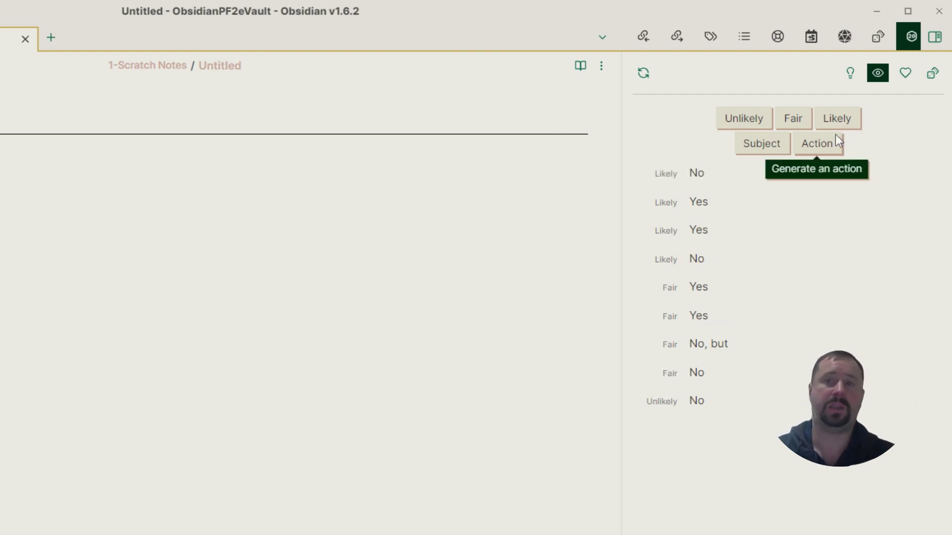
click(835, 135)
click(838, 121)
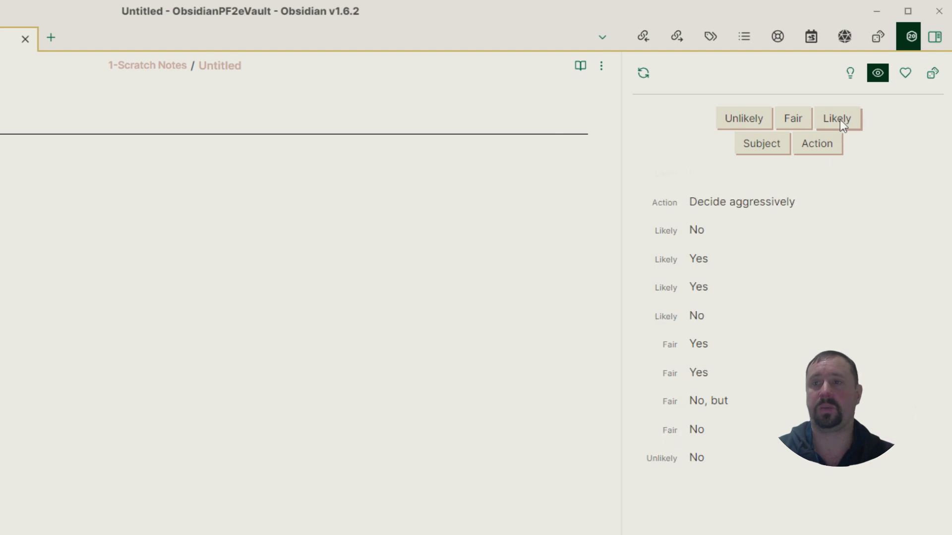
Generate five random subjects with the oracle.
click(743, 151)
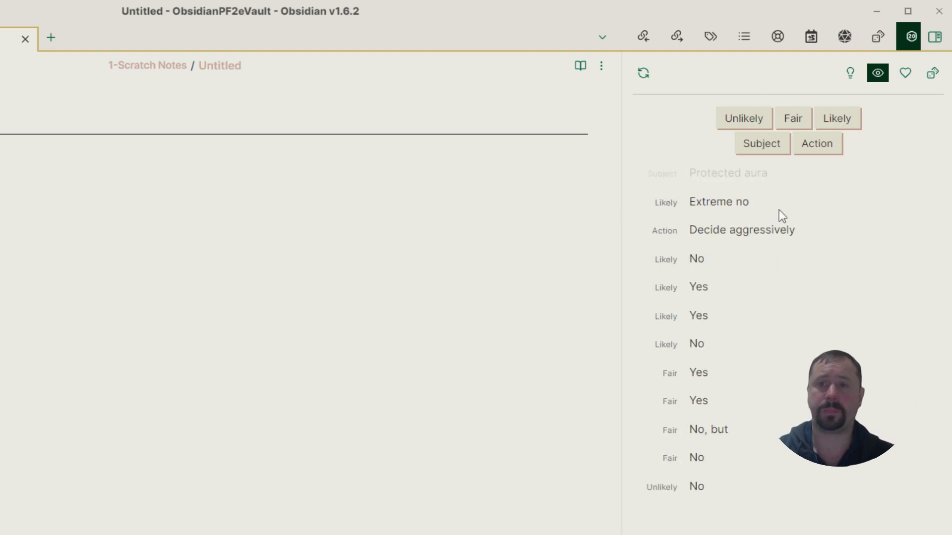
click(761, 145)
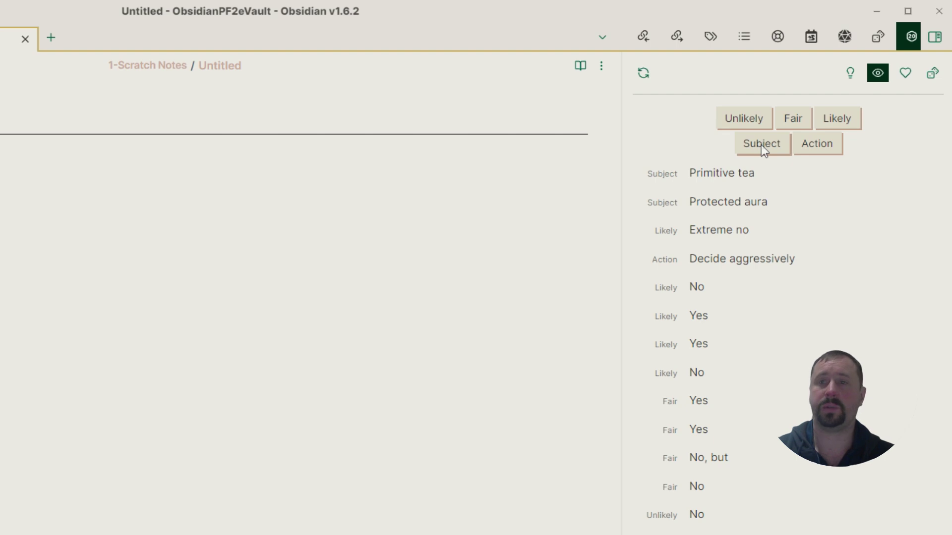
click(760, 145)
click(761, 145)
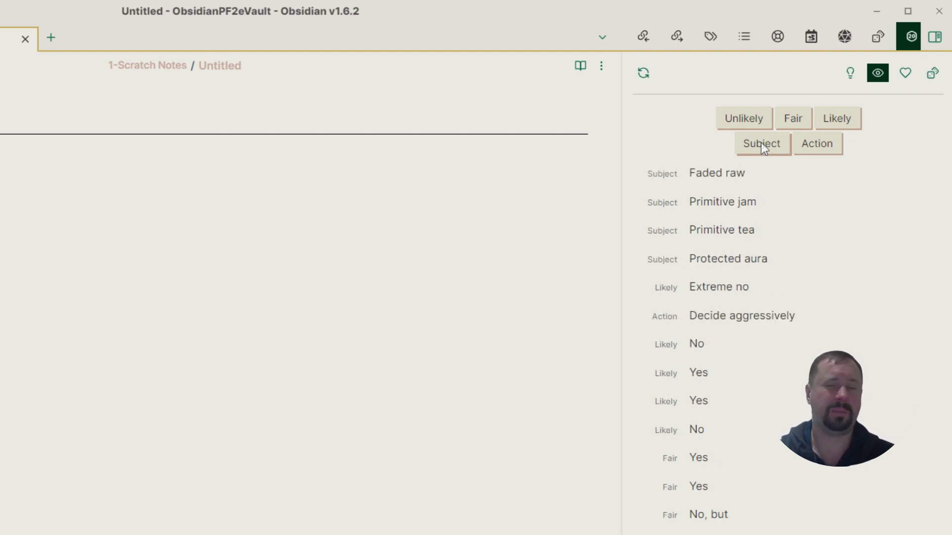
click(760, 142)
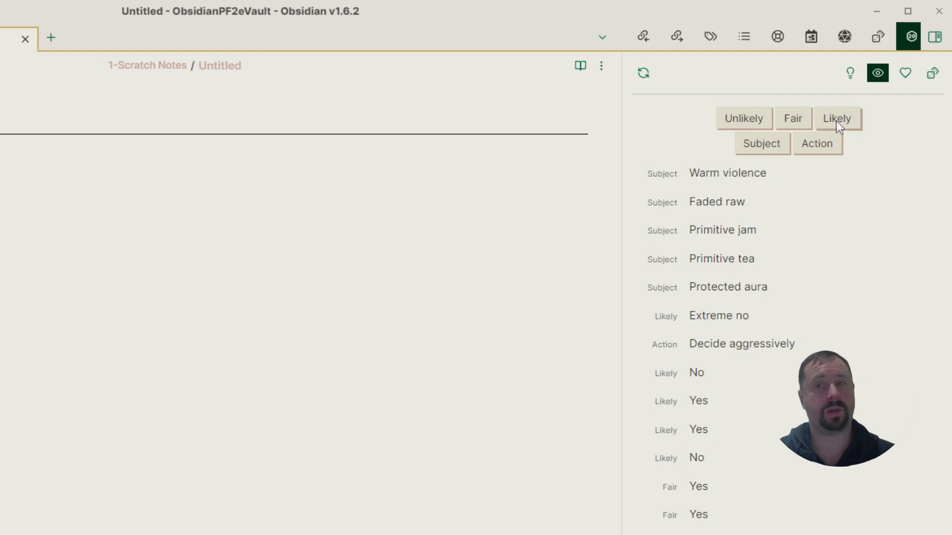
Generate six random actions with the oracle.
click(815, 144)
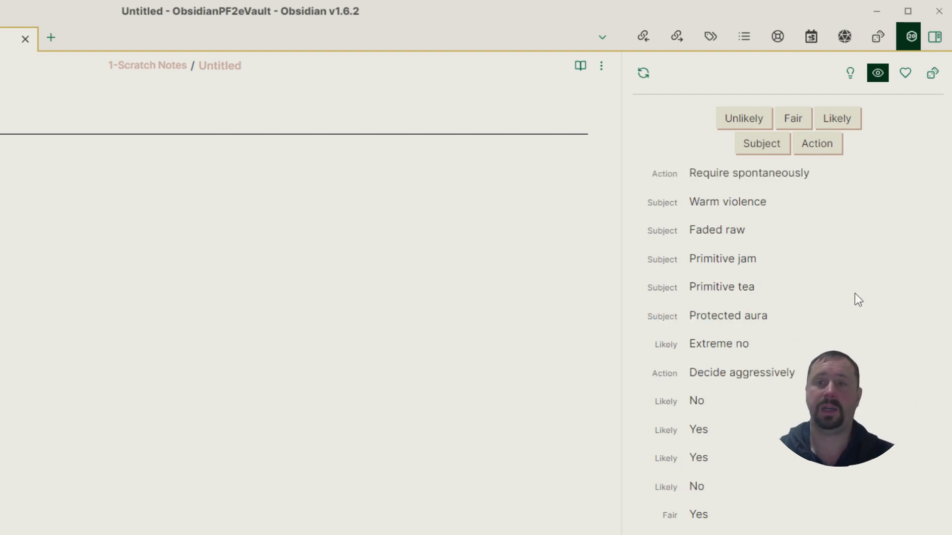
click(818, 144)
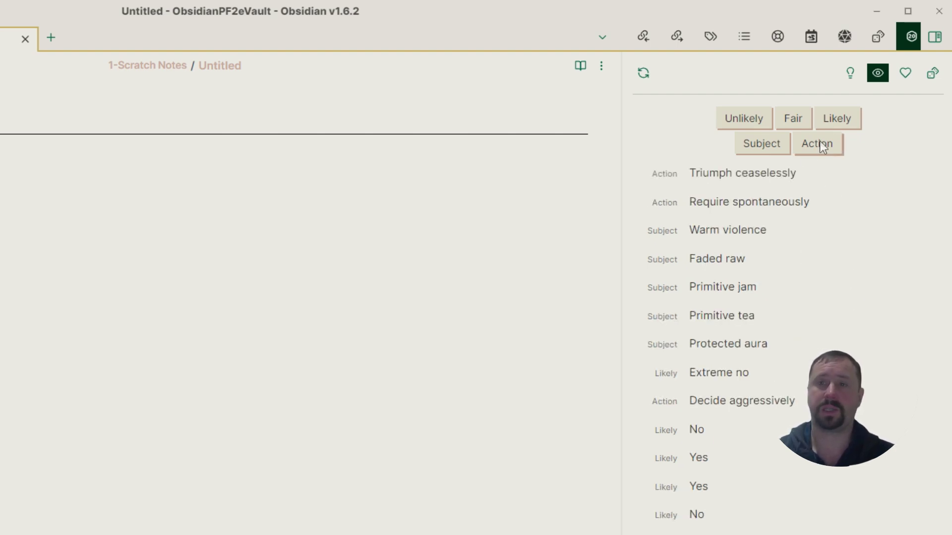
click(819, 144)
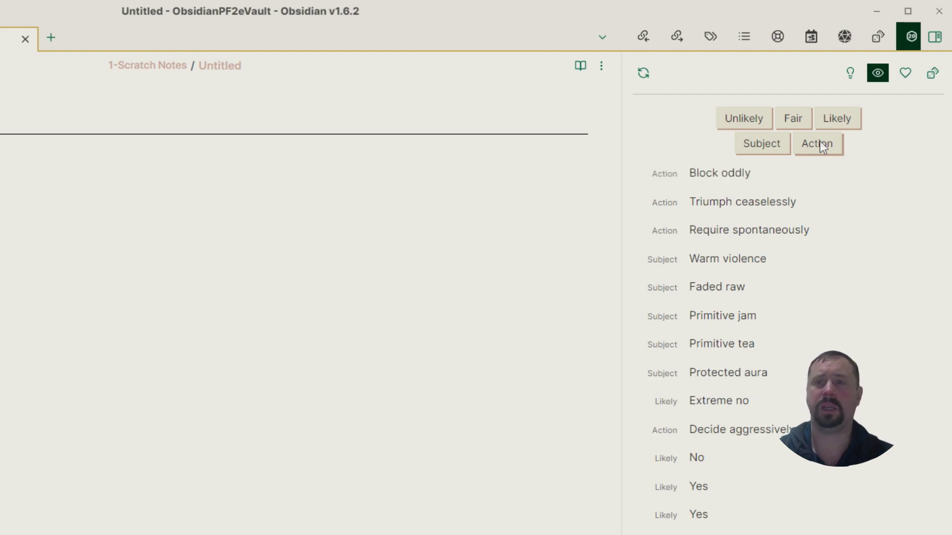
click(819, 143)
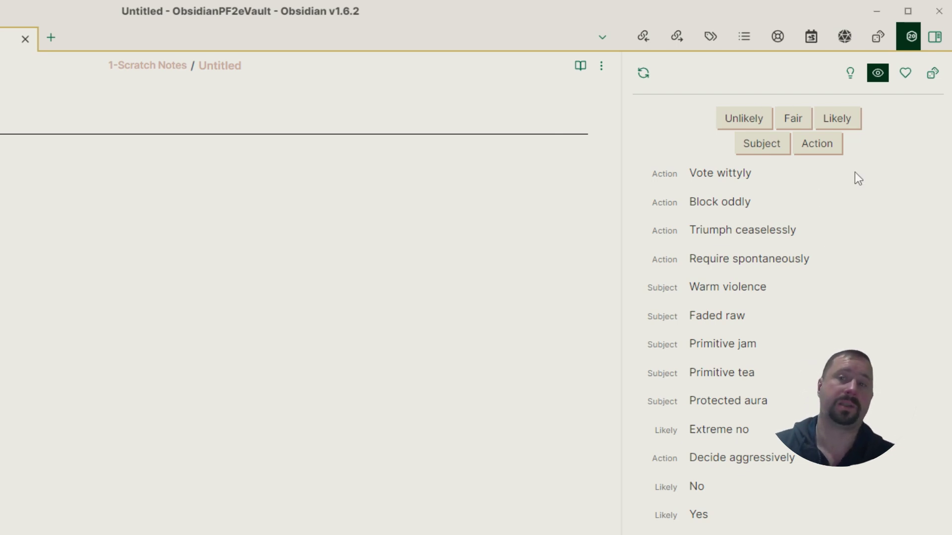
click(824, 145)
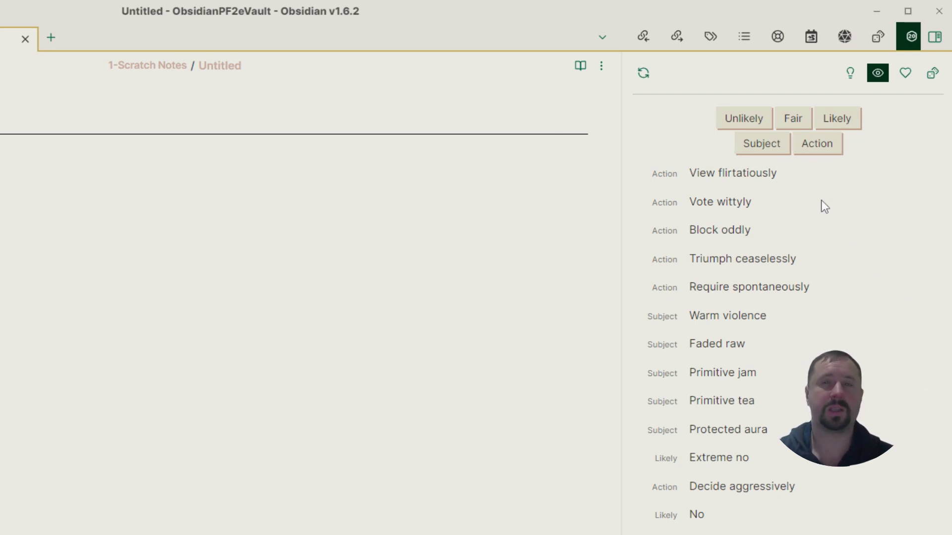
click(825, 144)
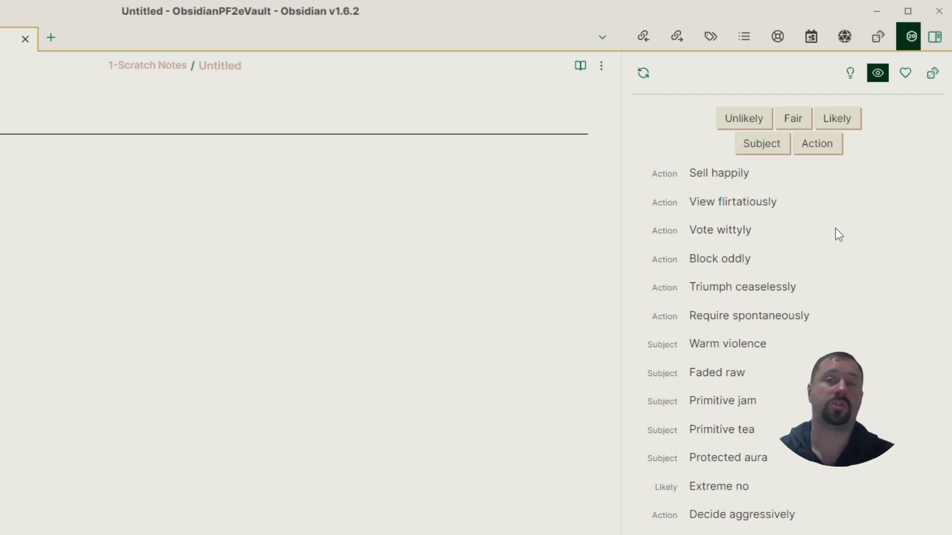
Switch the Solo RPG Toolkit to its random word generators and generate five character names.
click(851, 71)
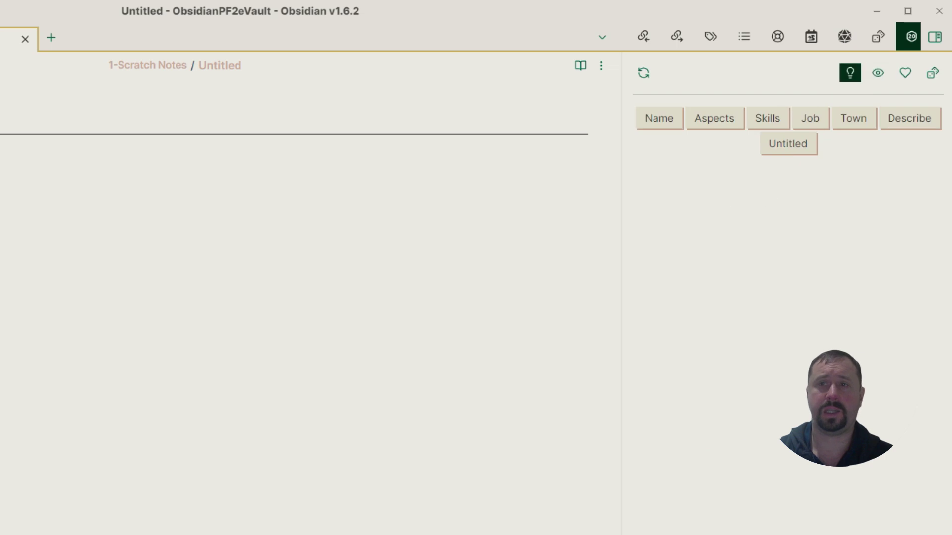
click(645, 120)
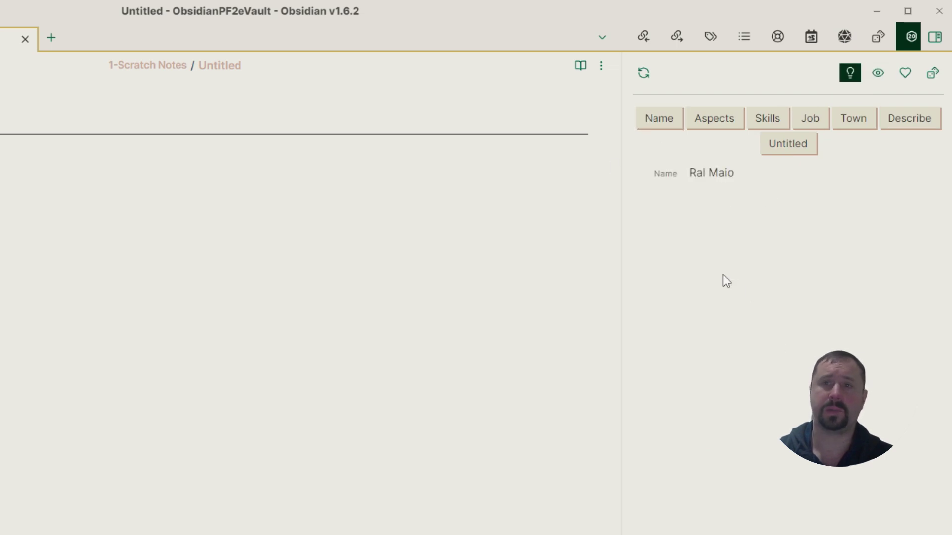
click(654, 124)
click(655, 125)
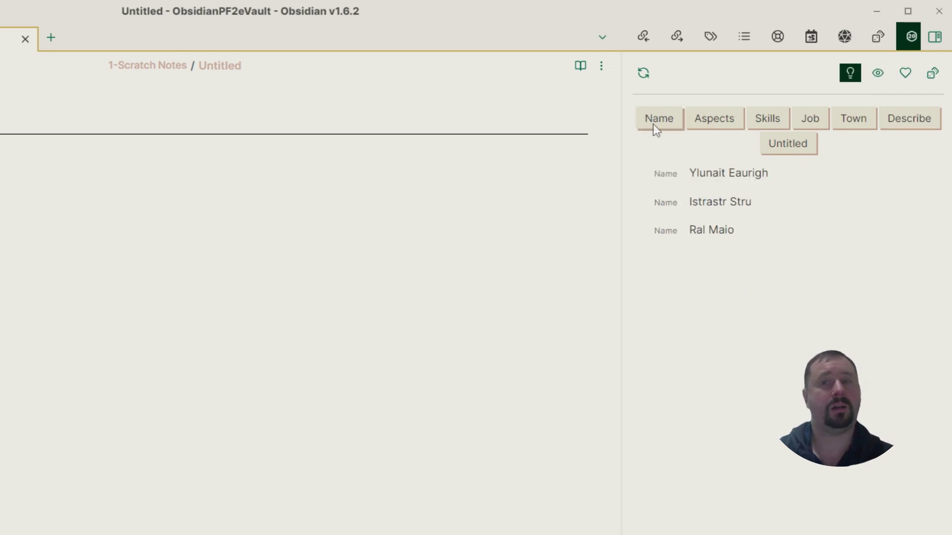
click(652, 124)
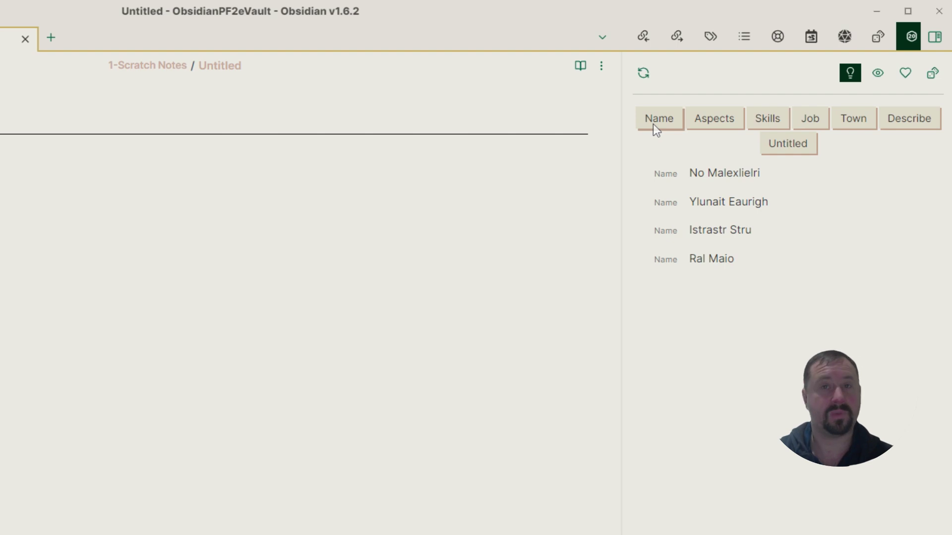
click(652, 124)
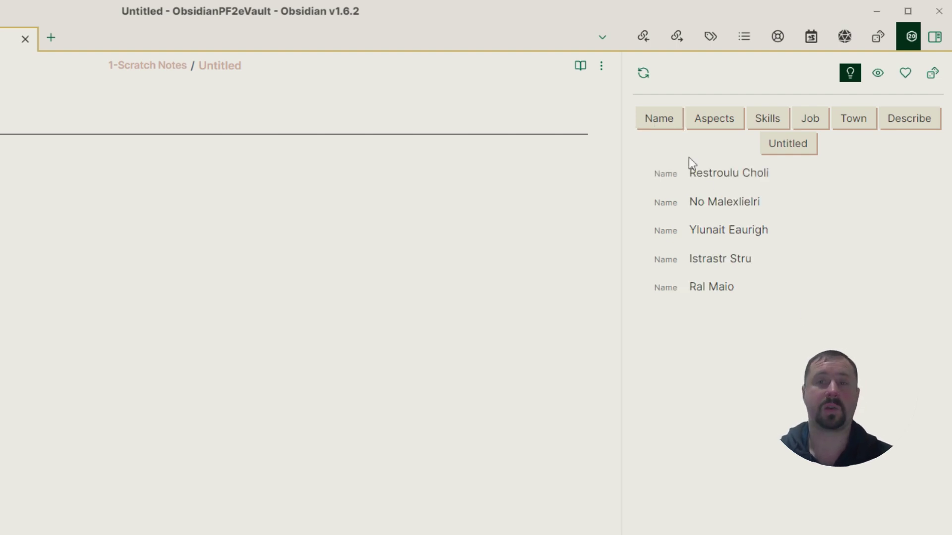
Generate eight more random character names with the word generators.
click(659, 111)
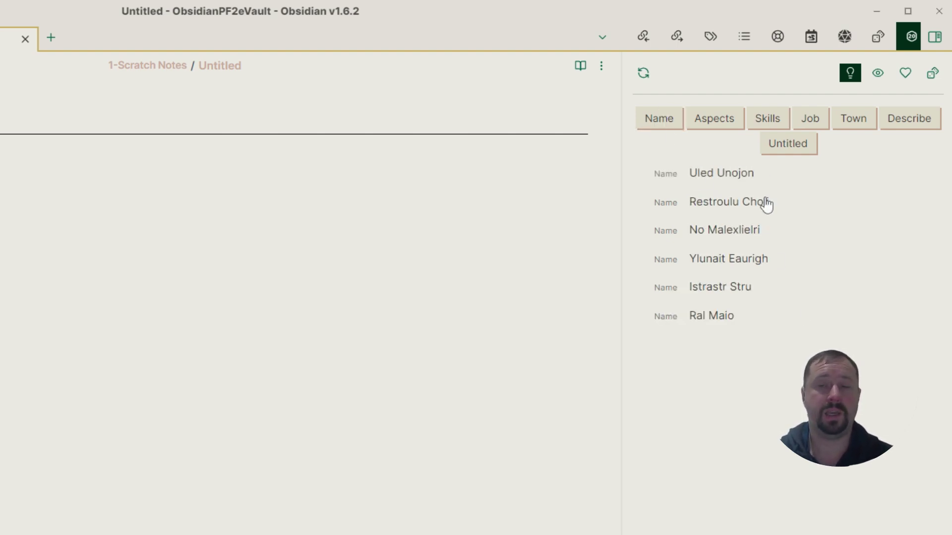
click(661, 121)
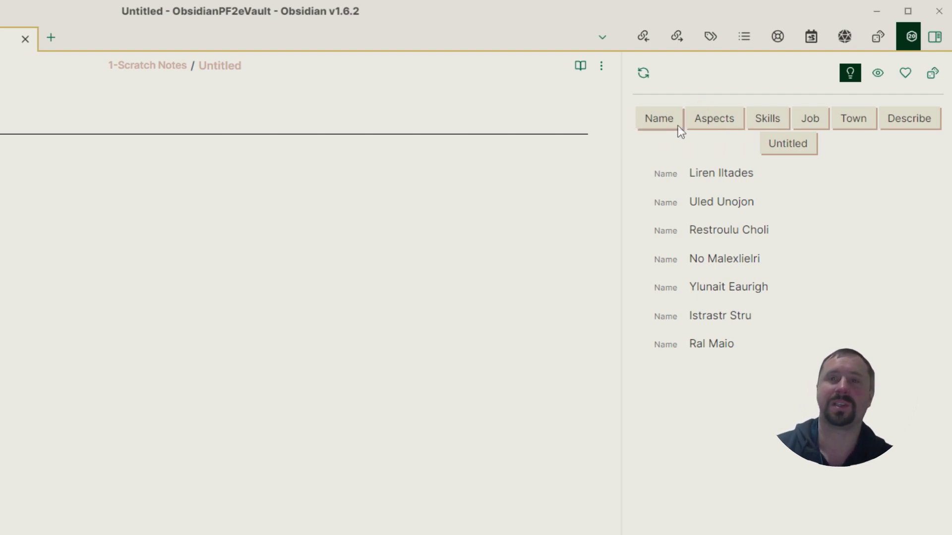
click(658, 121)
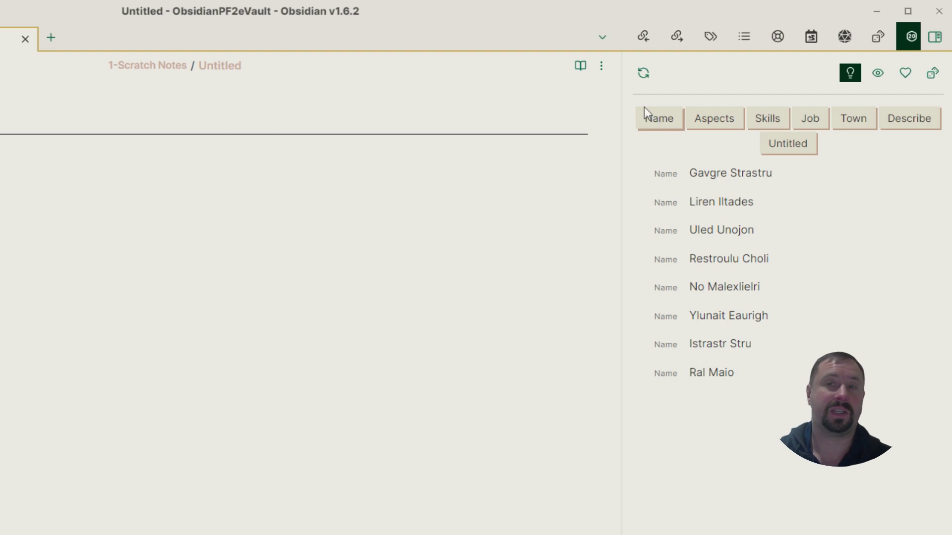
click(644, 114)
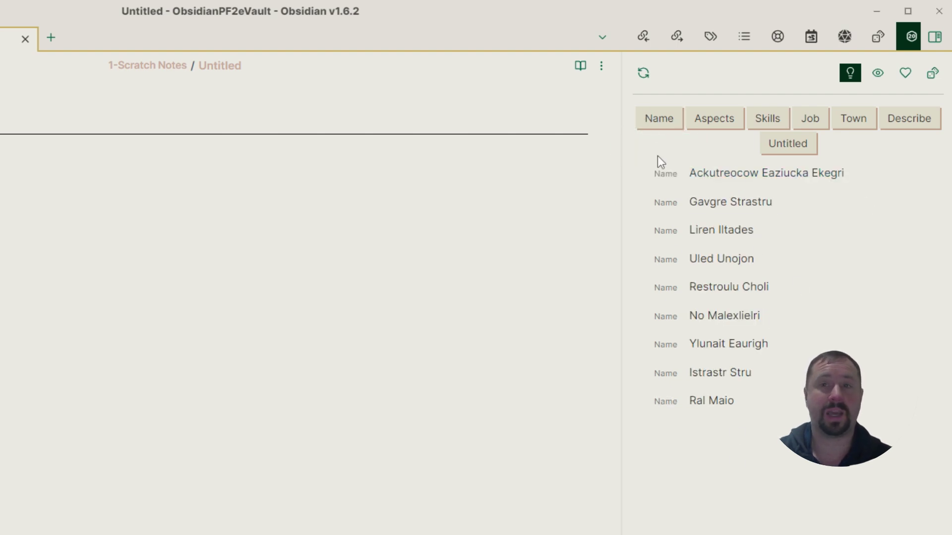
click(655, 117)
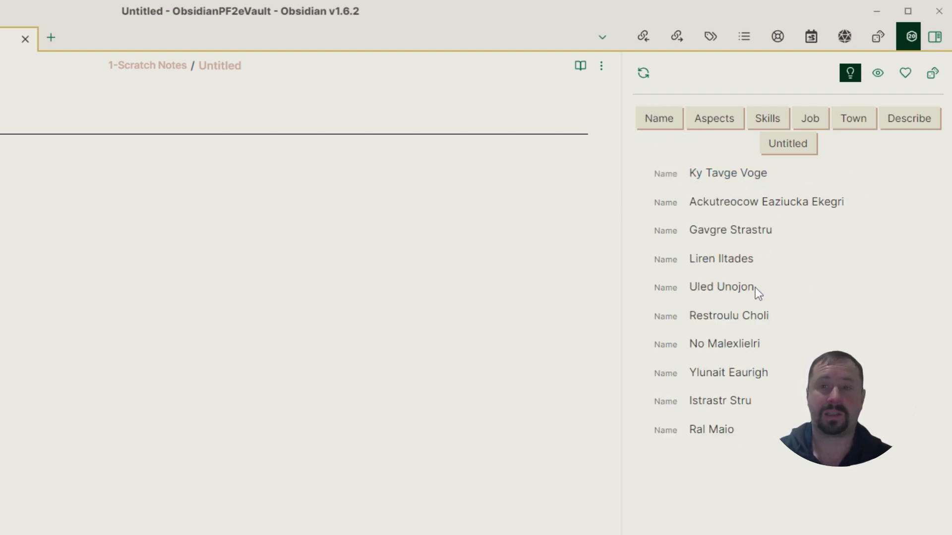
click(657, 119)
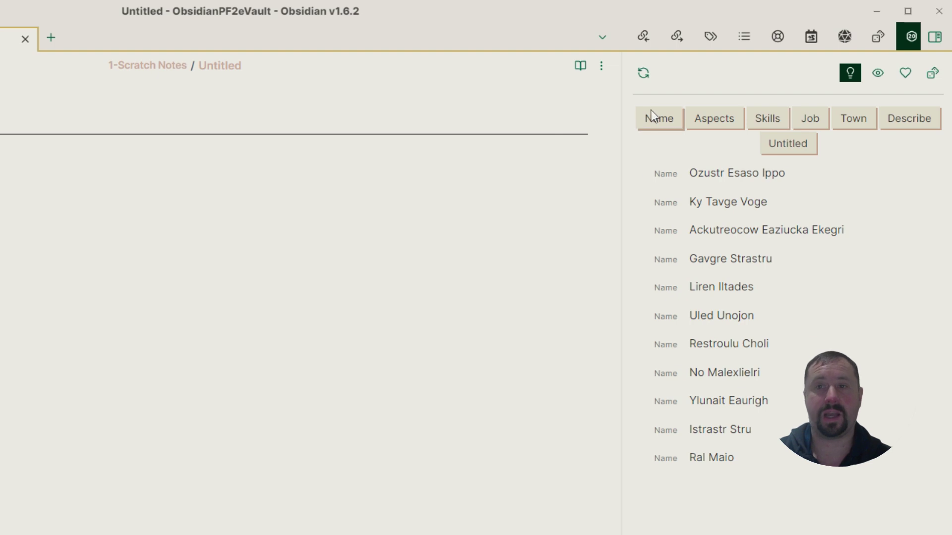
click(651, 115)
click(653, 117)
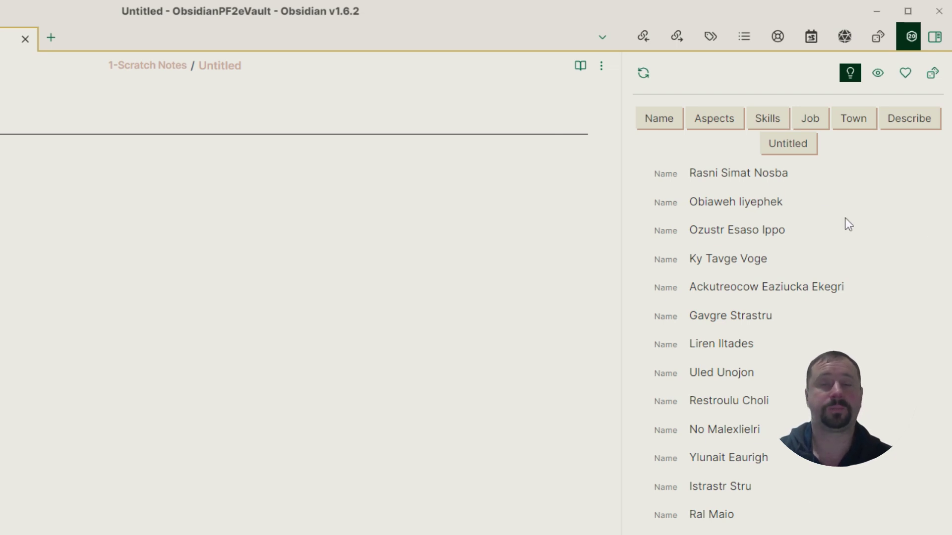
Generate five random character aspects pairs with the word generators.
click(722, 111)
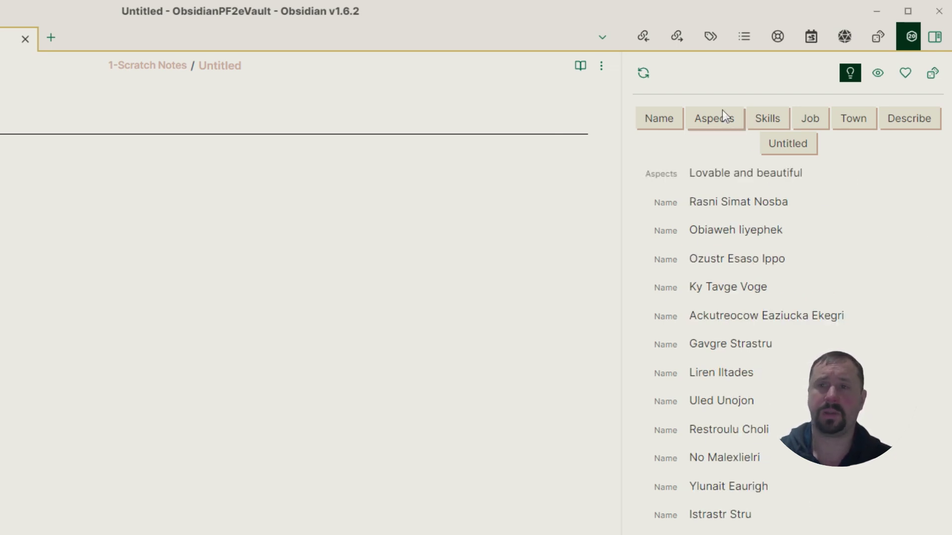
click(721, 114)
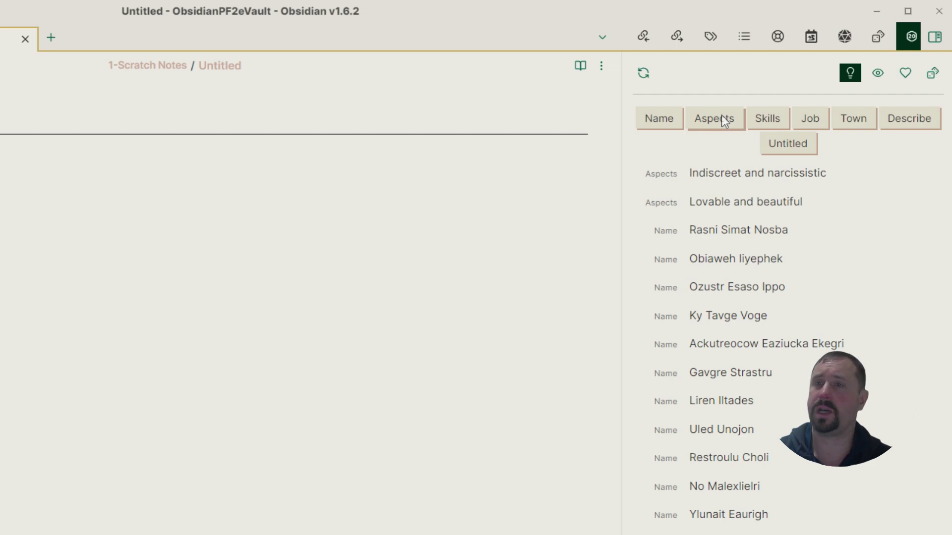
click(720, 118)
click(720, 121)
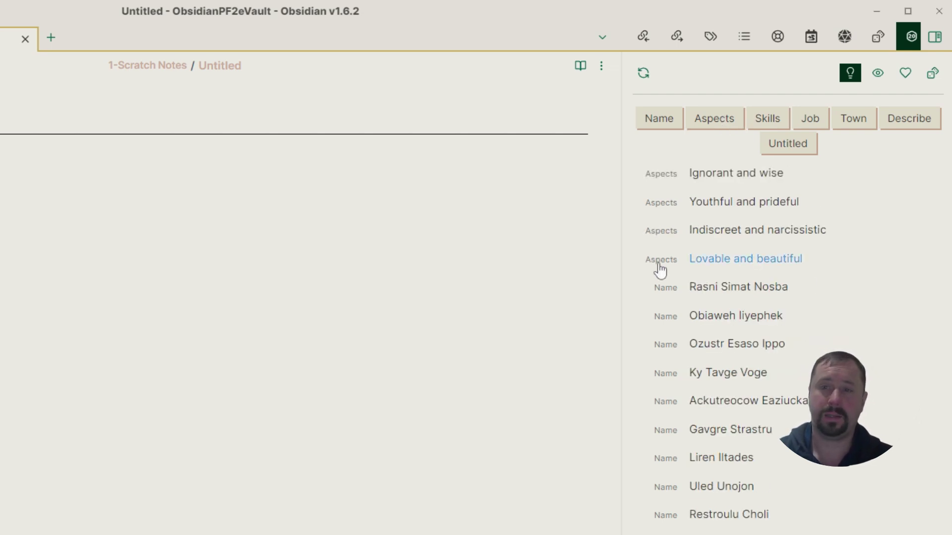
click(703, 126)
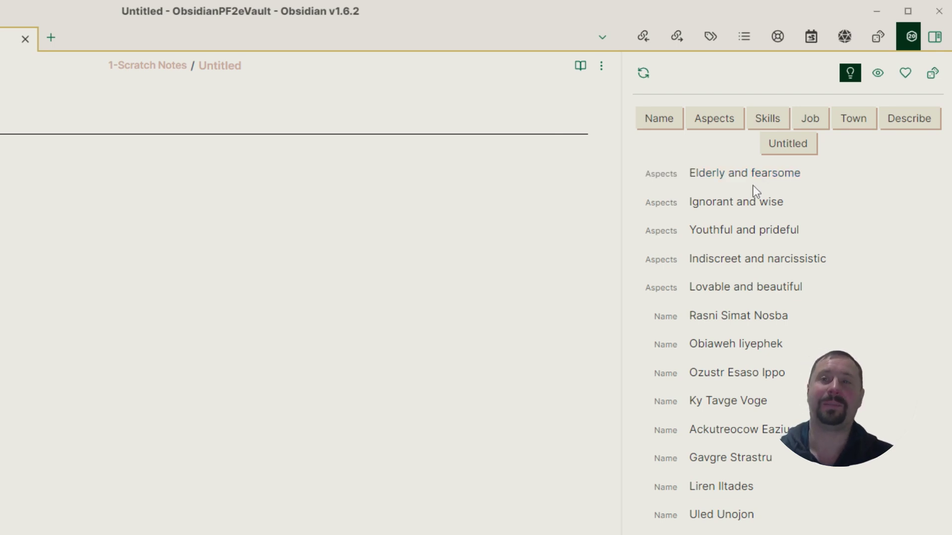
Generate one result from each word generator: Name, Aspects, Skills, Job, Town, Describe and the custom Untitled one.
click(681, 118)
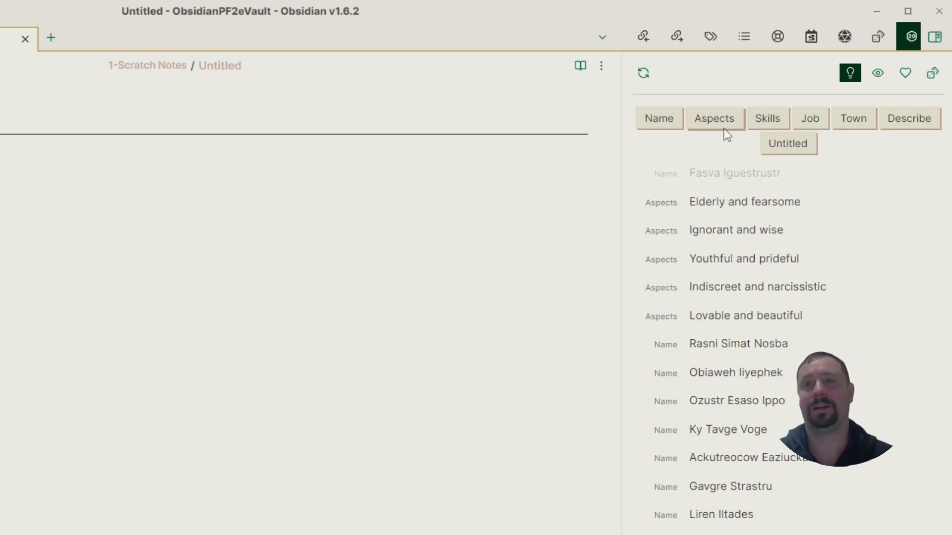
click(724, 127)
click(777, 114)
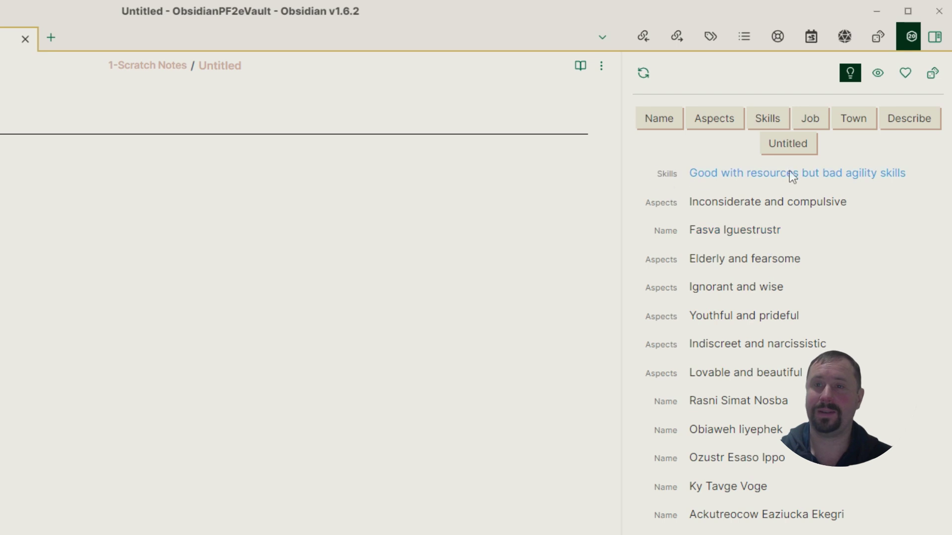
click(810, 118)
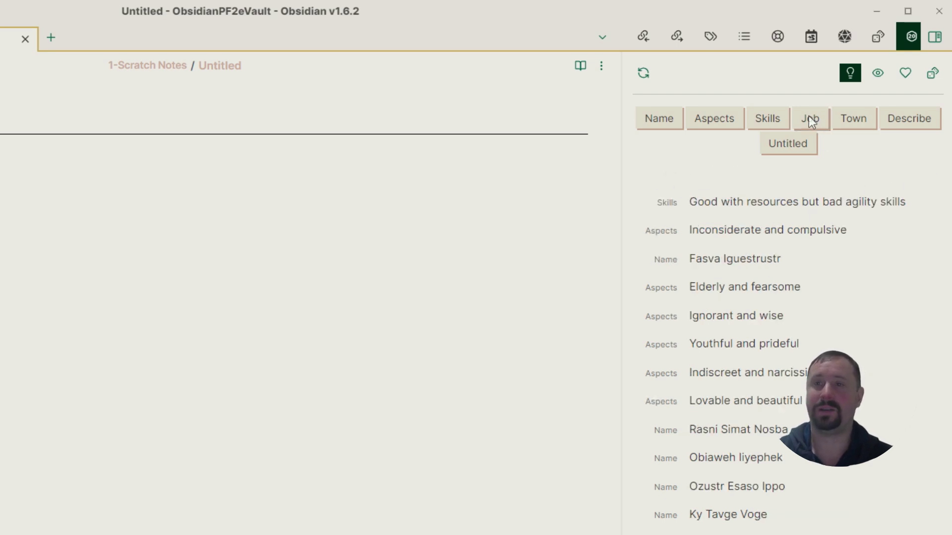
click(861, 124)
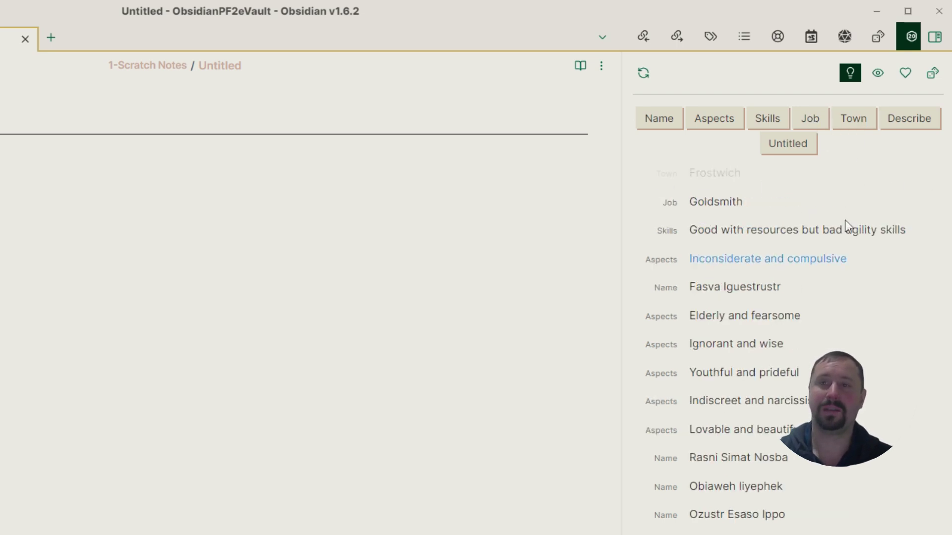
click(906, 123)
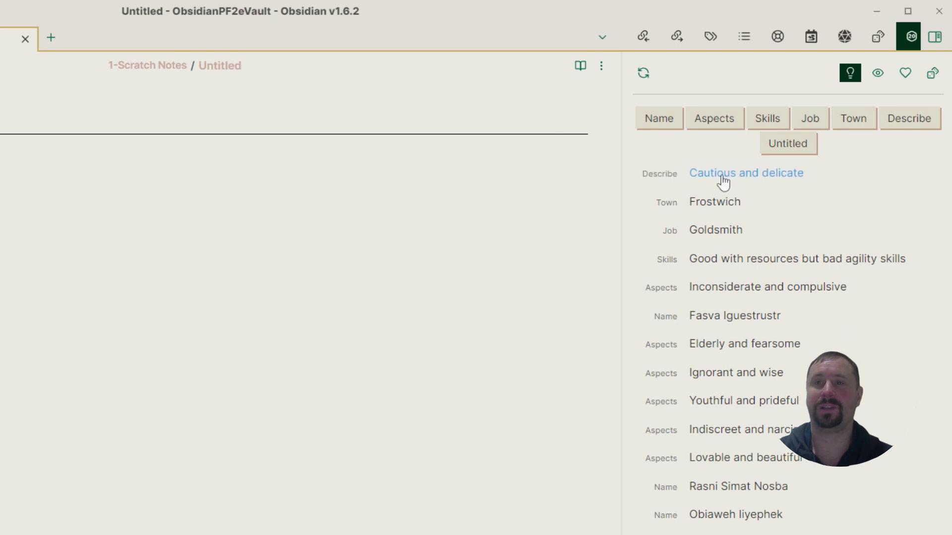
click(788, 147)
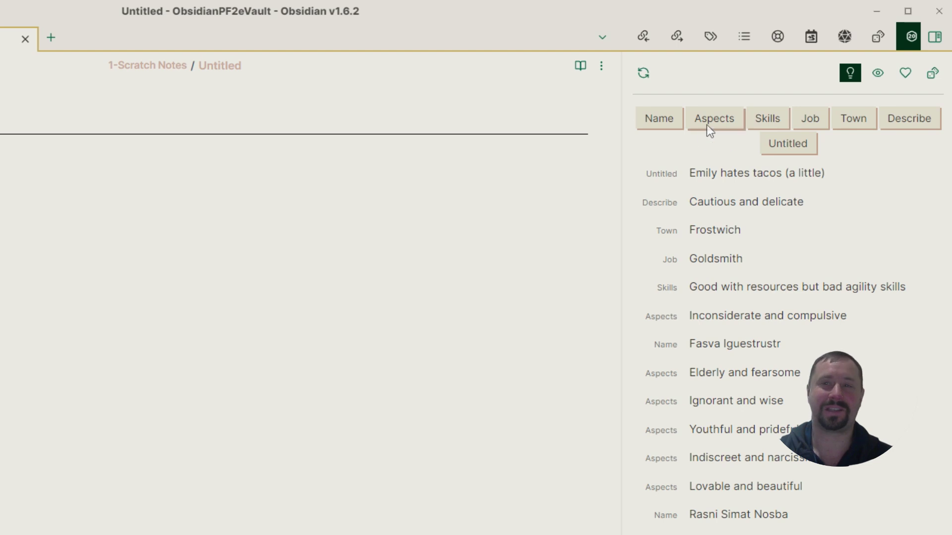
Copy the "Cautious and delicate" and "Goldsmith" results to the clipboard, as well as a newly generated character name.
click(743, 210)
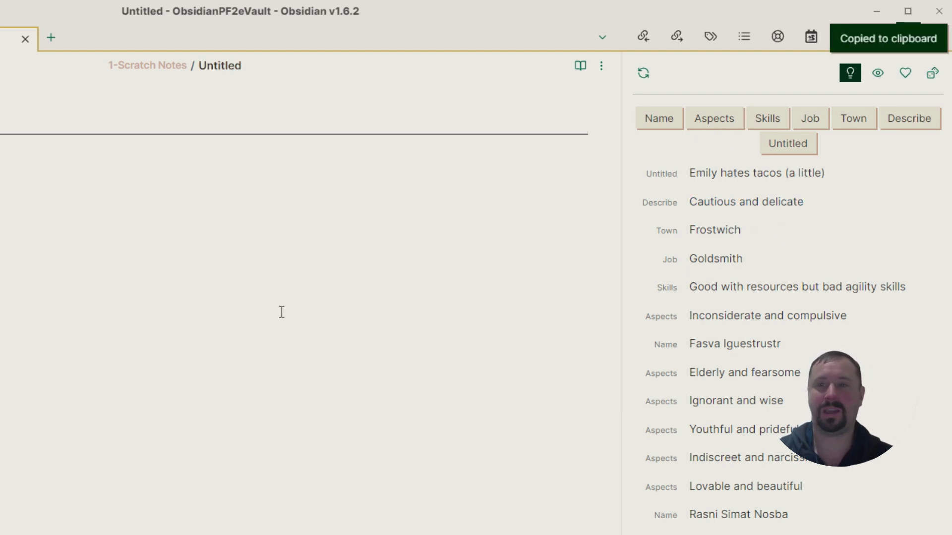
click(714, 261)
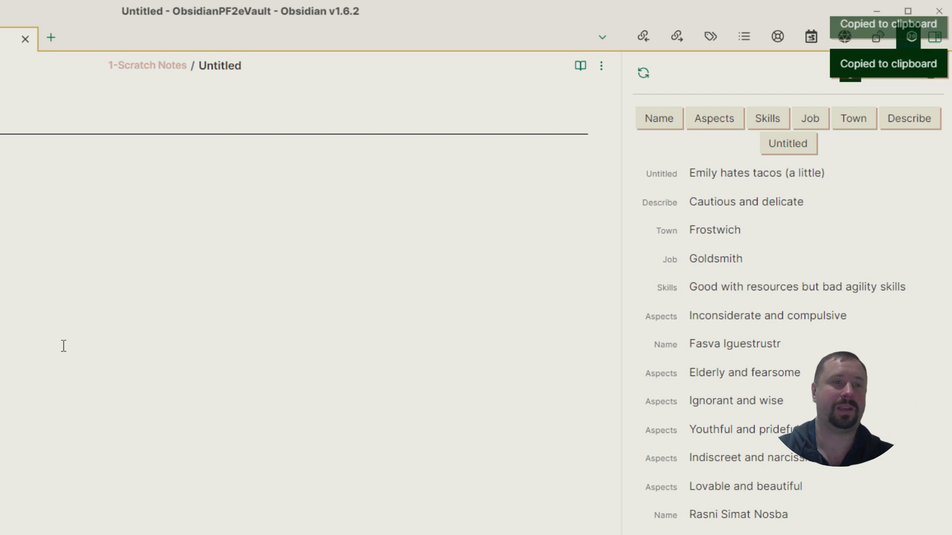
click(659, 118)
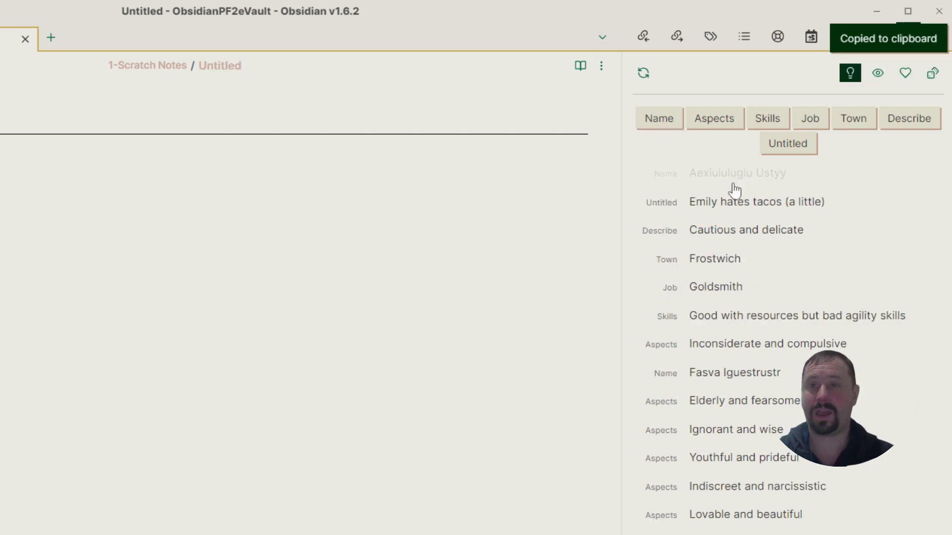
click(722, 176)
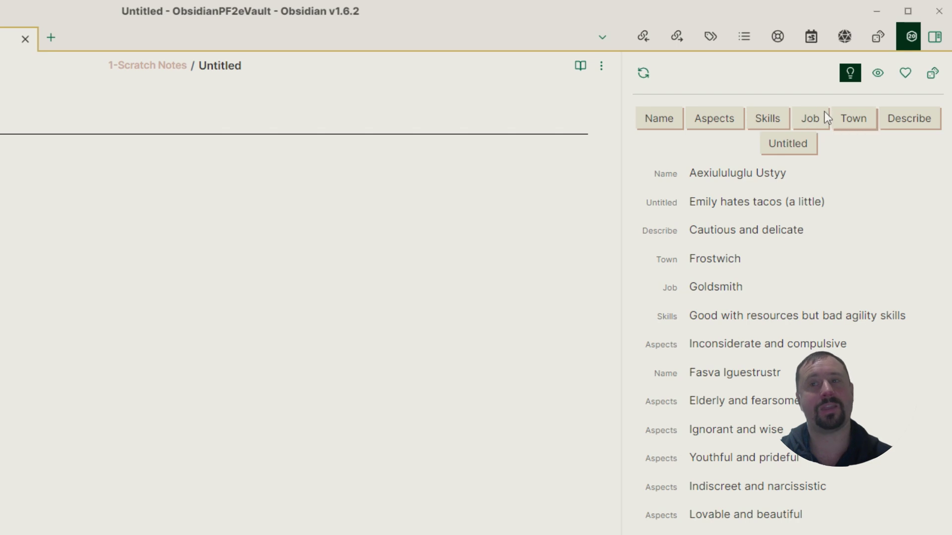
Generate three random character names and one random skills description.
click(679, 121)
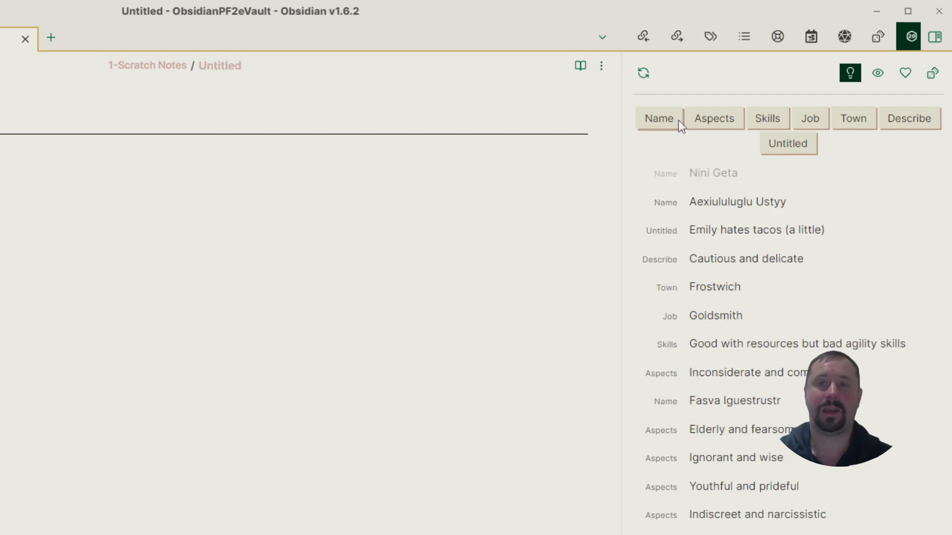
click(657, 114)
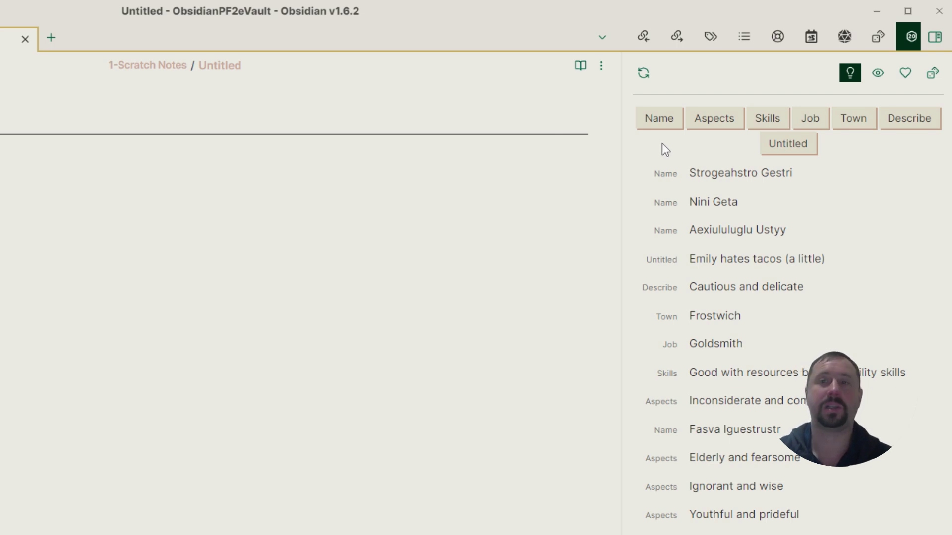
click(650, 119)
click(767, 121)
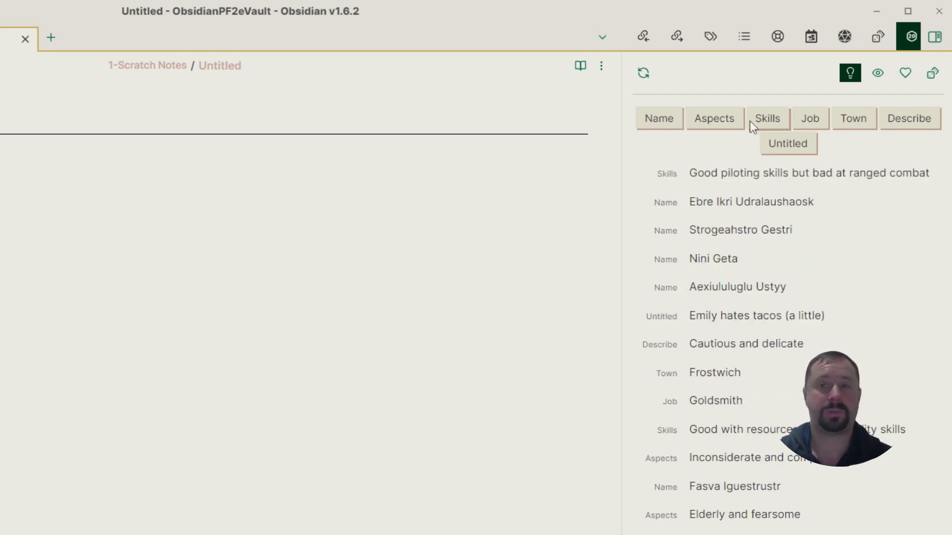
Generate five additional character aspects results.
click(715, 116)
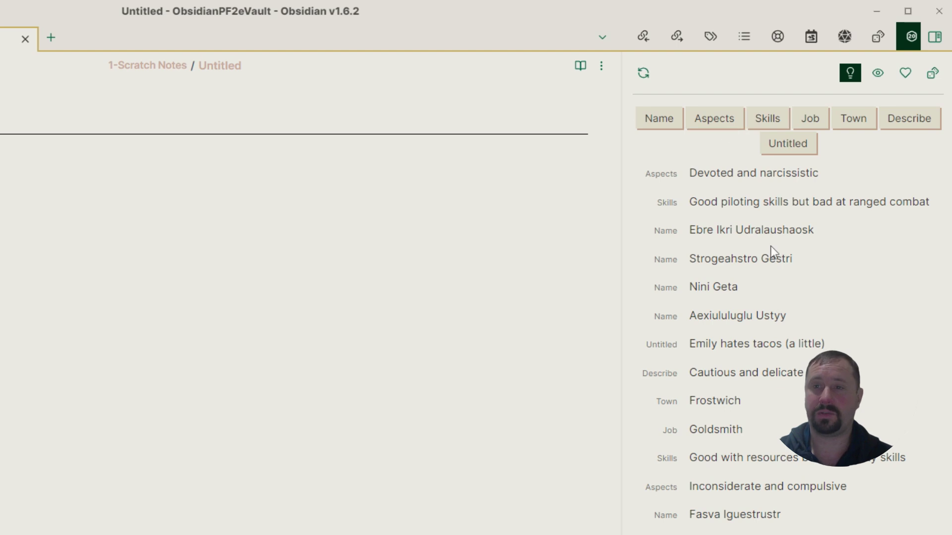
click(720, 118)
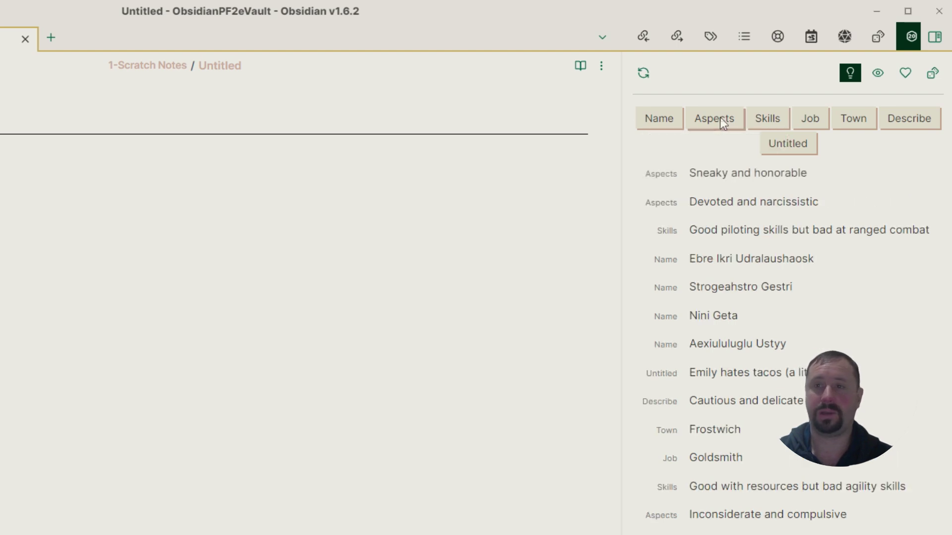
click(719, 118)
click(719, 117)
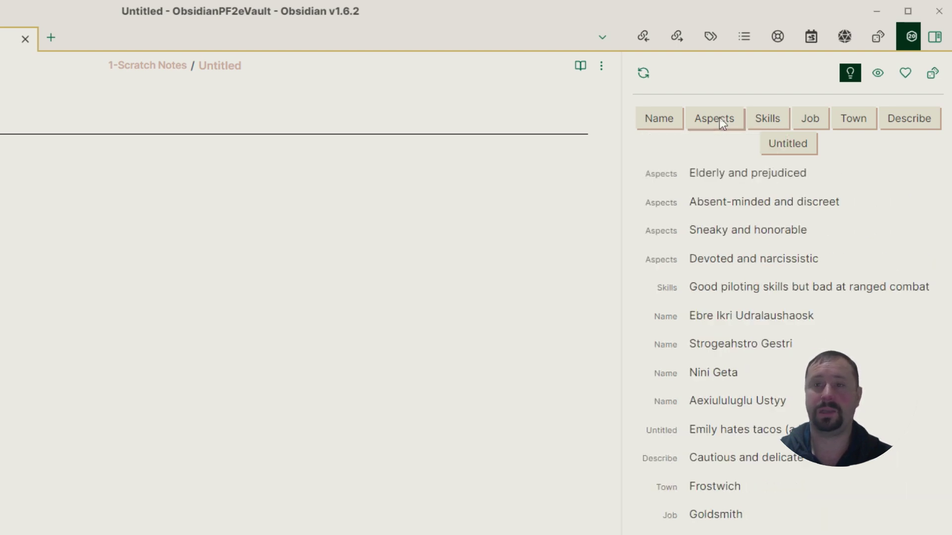
click(718, 118)
Generate four random skills descriptions with the word generators.
click(765, 110)
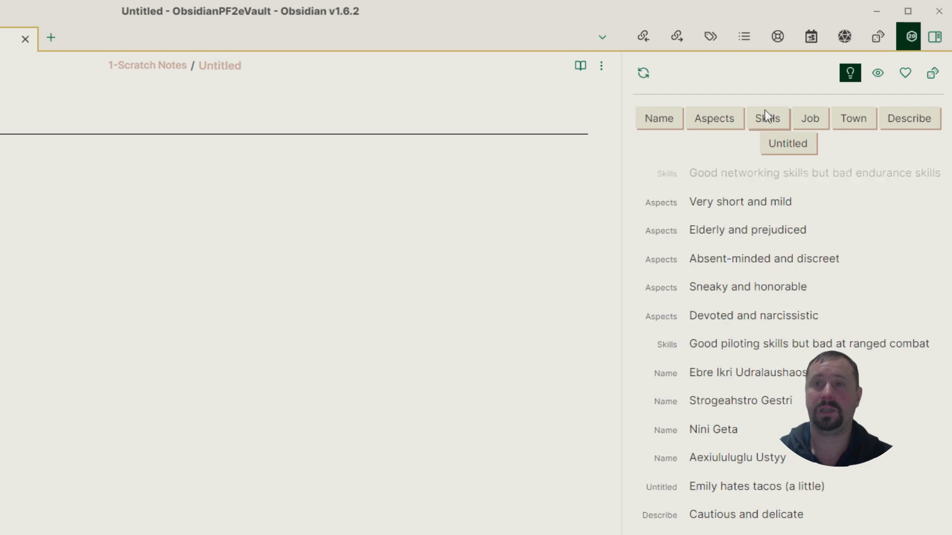
click(765, 110)
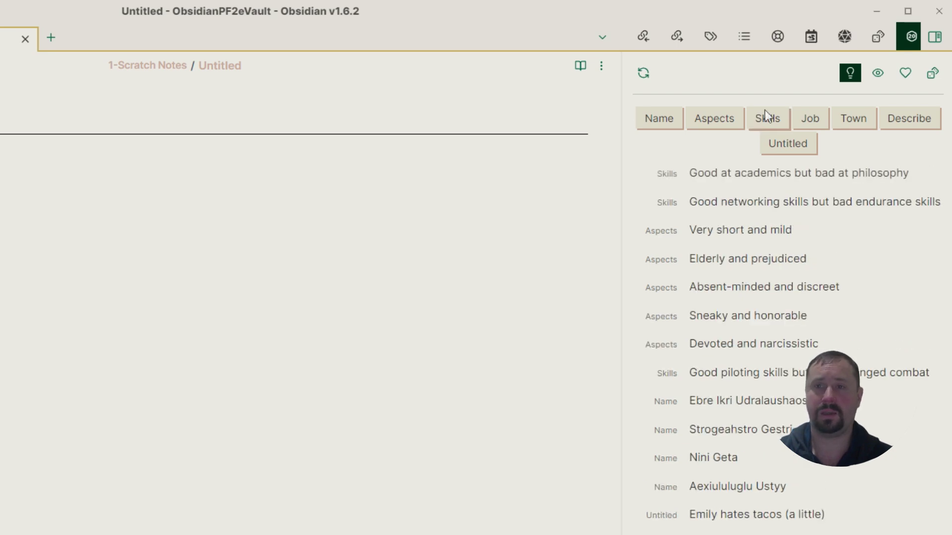
click(765, 110)
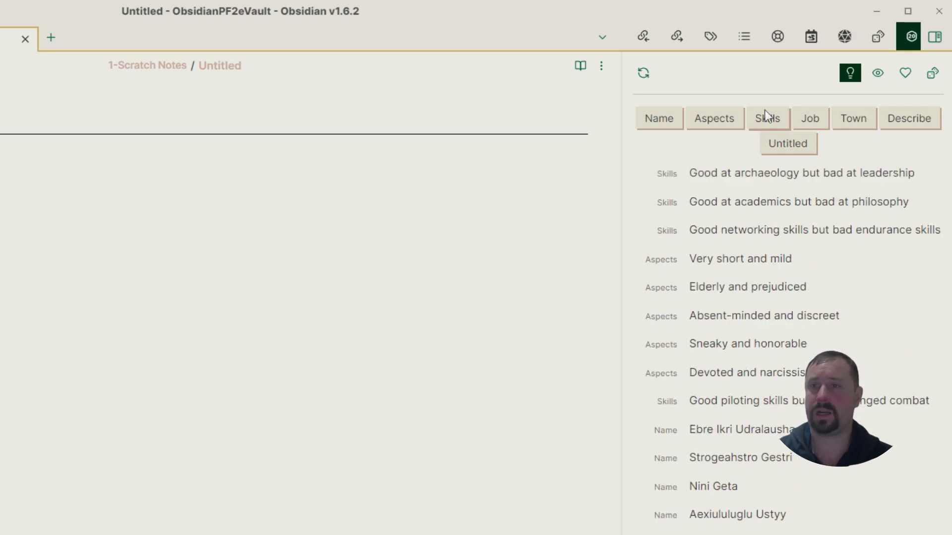
click(765, 110)
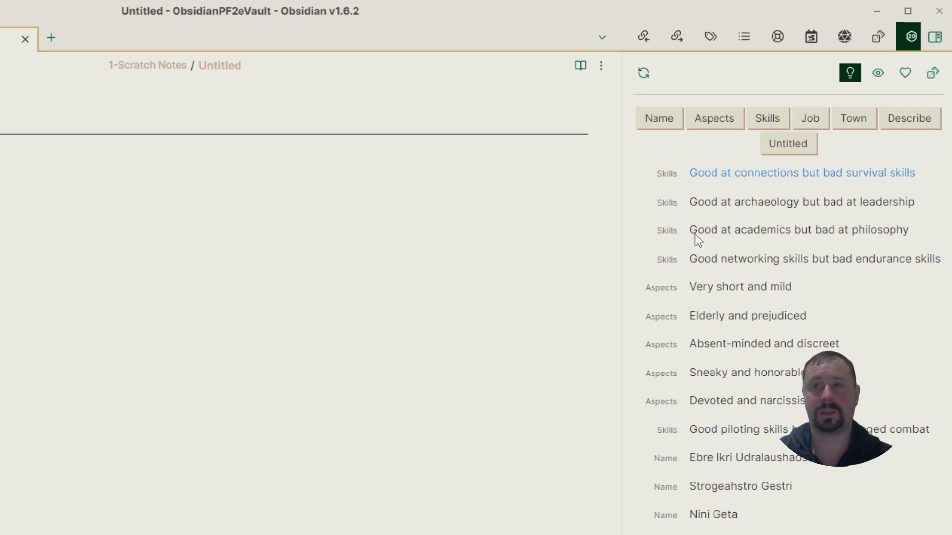
Generate seven random jobs with the word generators.
click(806, 123)
click(809, 121)
click(809, 121)
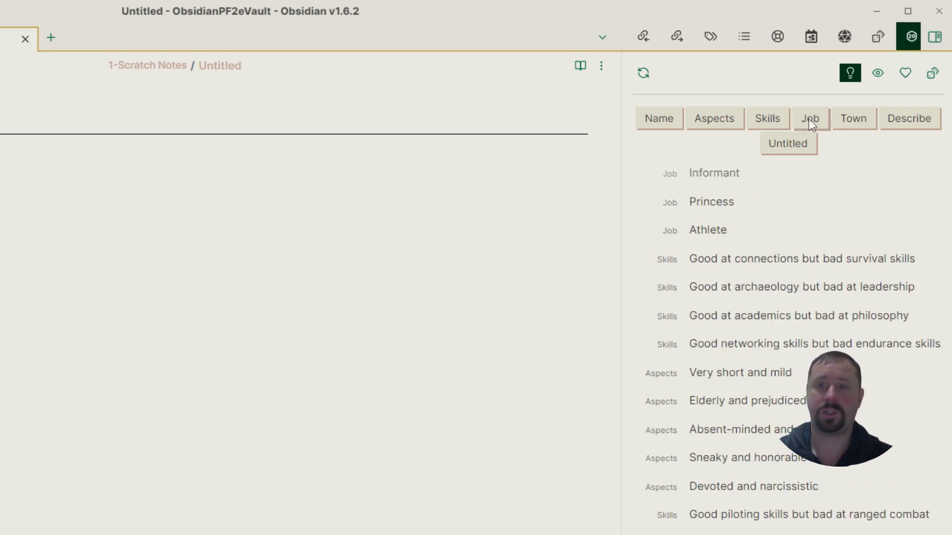
click(809, 121)
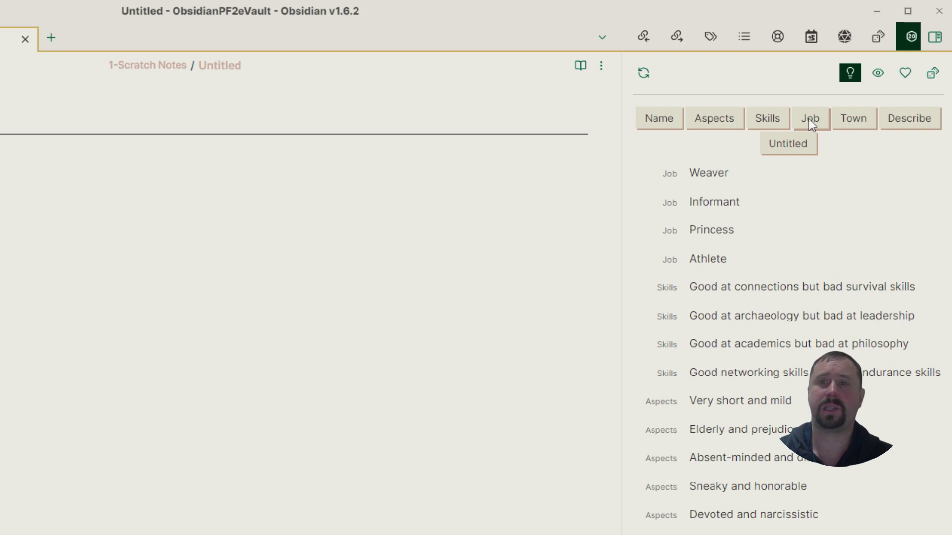
click(809, 121)
click(808, 121)
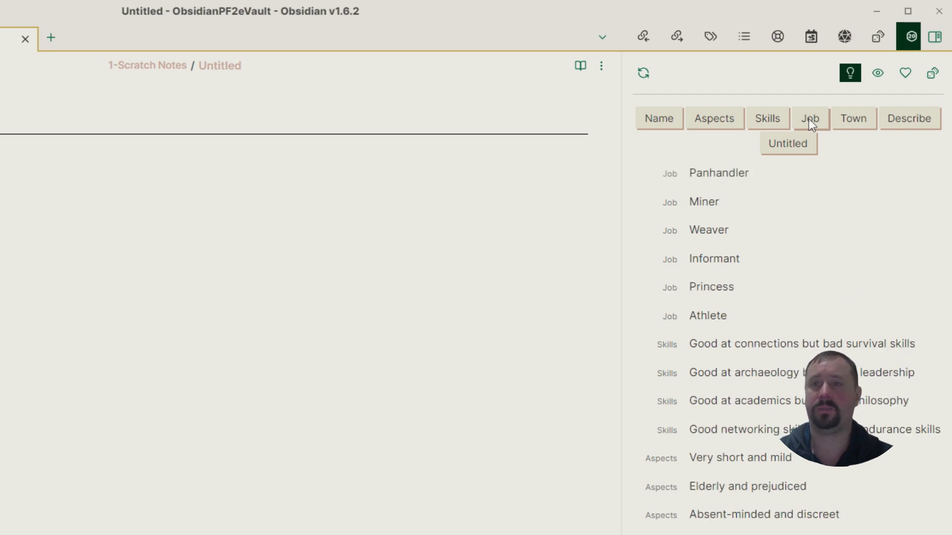
click(809, 121)
Generate eight random town names with the word generators.
click(856, 119)
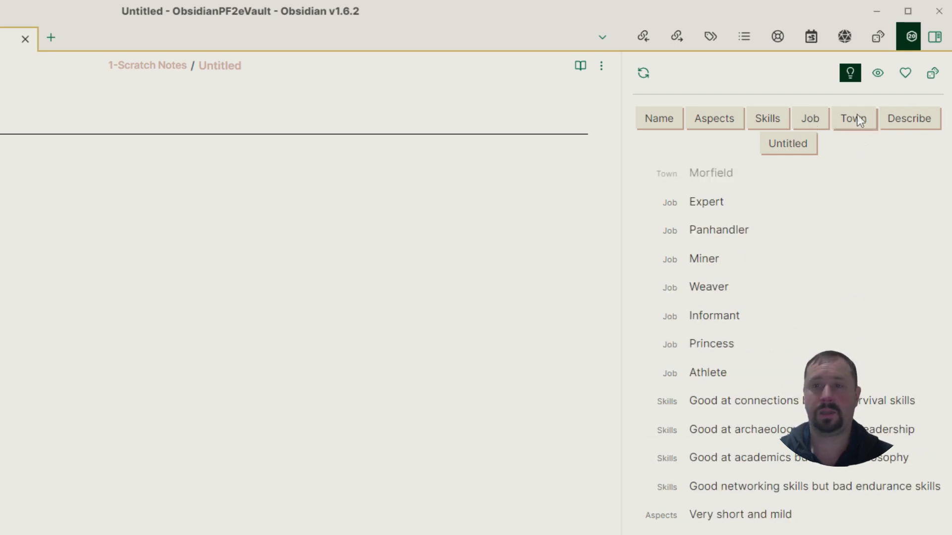
click(858, 119)
click(859, 119)
click(859, 120)
click(859, 120)
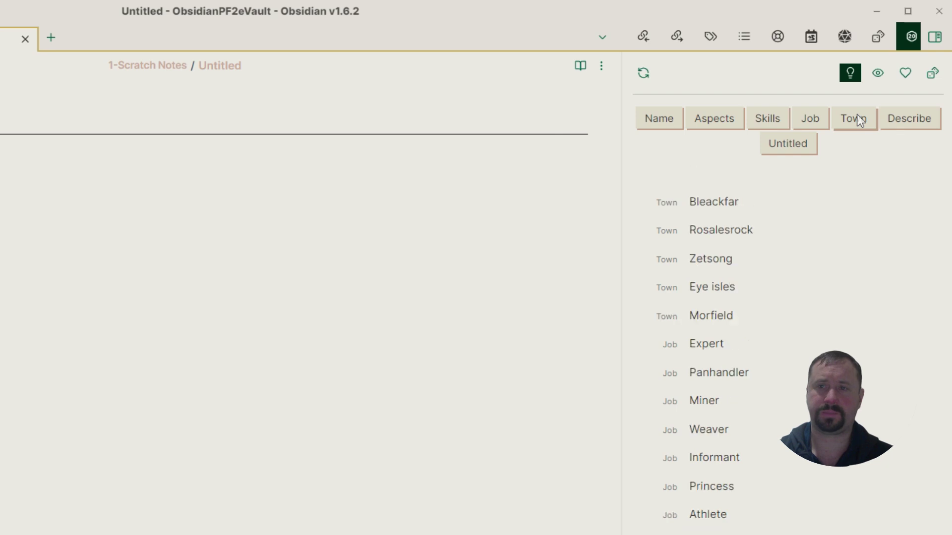
click(859, 119)
click(858, 119)
click(858, 119)
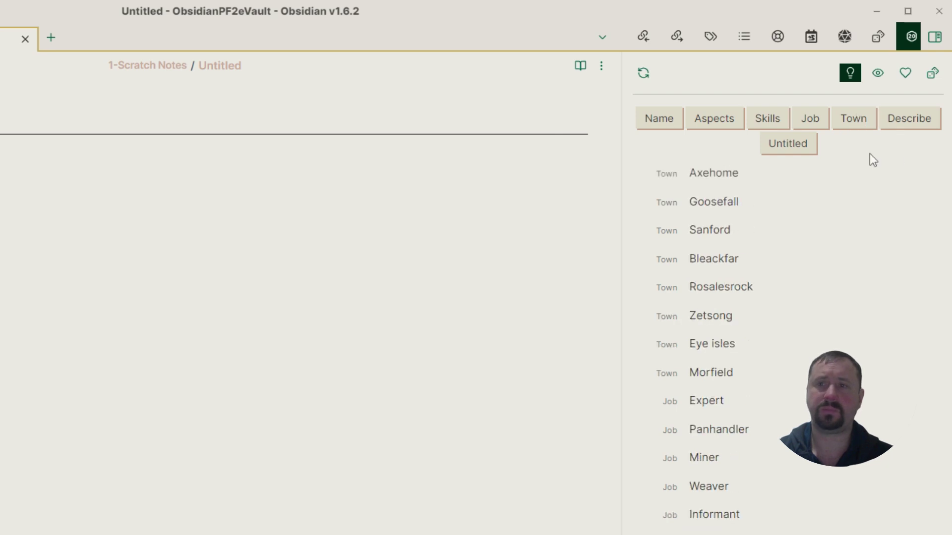
Generate nine random Describe results with the word generators.
click(920, 119)
click(920, 120)
click(919, 119)
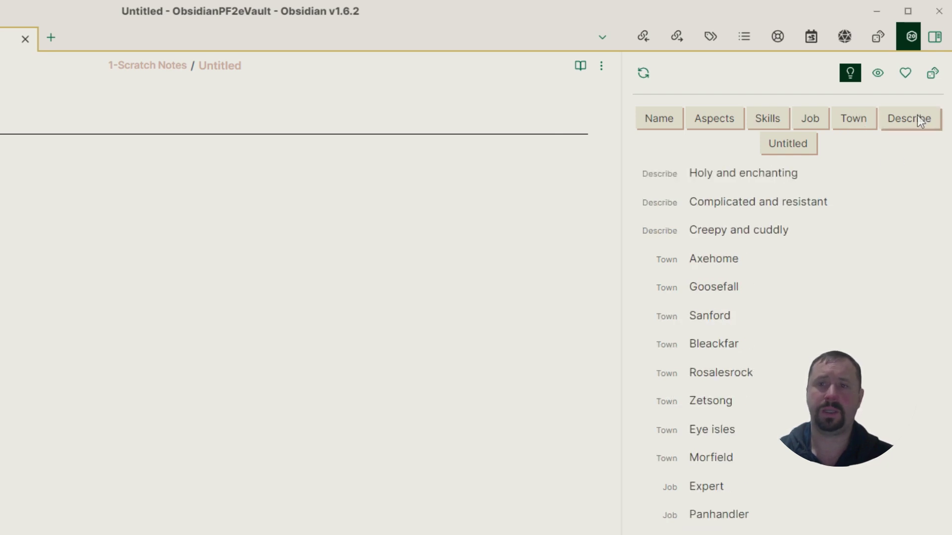
click(916, 119)
click(914, 119)
click(909, 120)
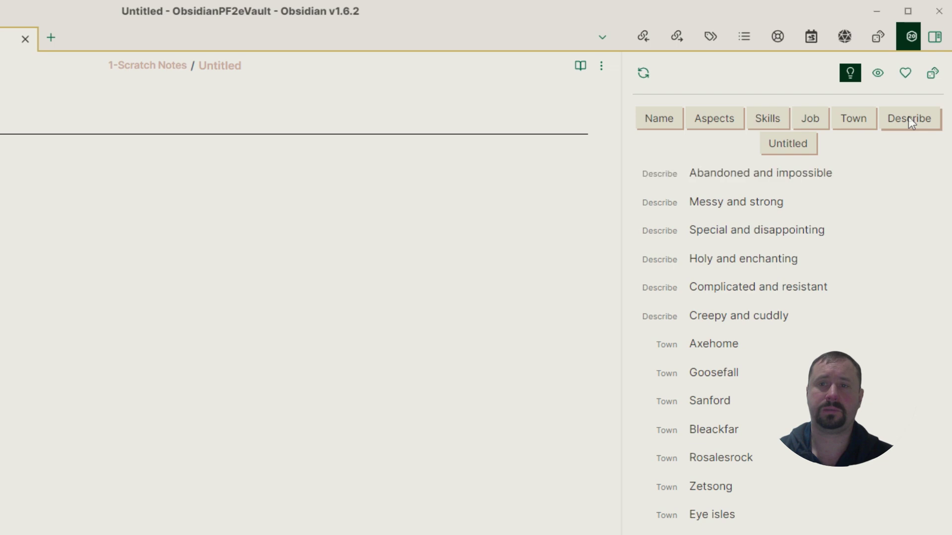
click(910, 120)
click(909, 121)
click(907, 121)
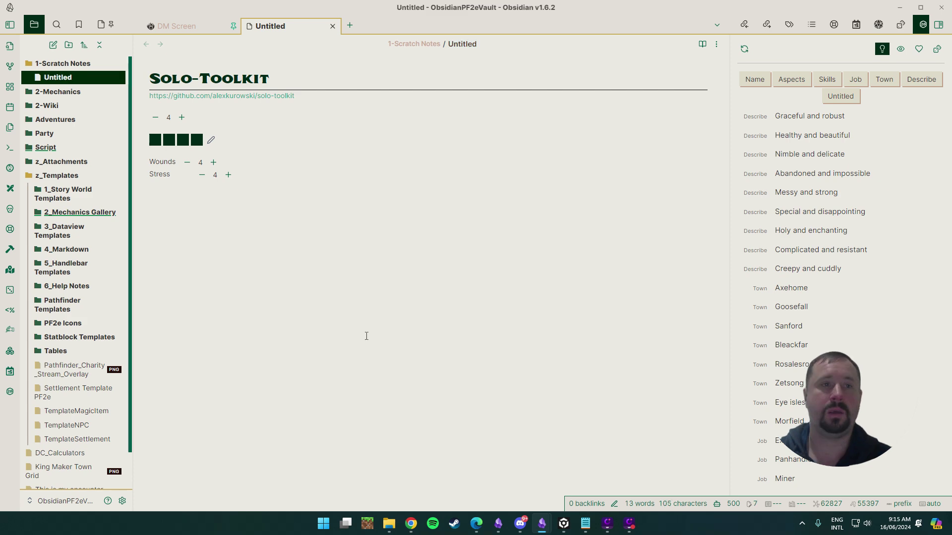
Find Solo RPG Toolkit among the installed community plugins in the settings and open its plugin details page.
click(122, 501)
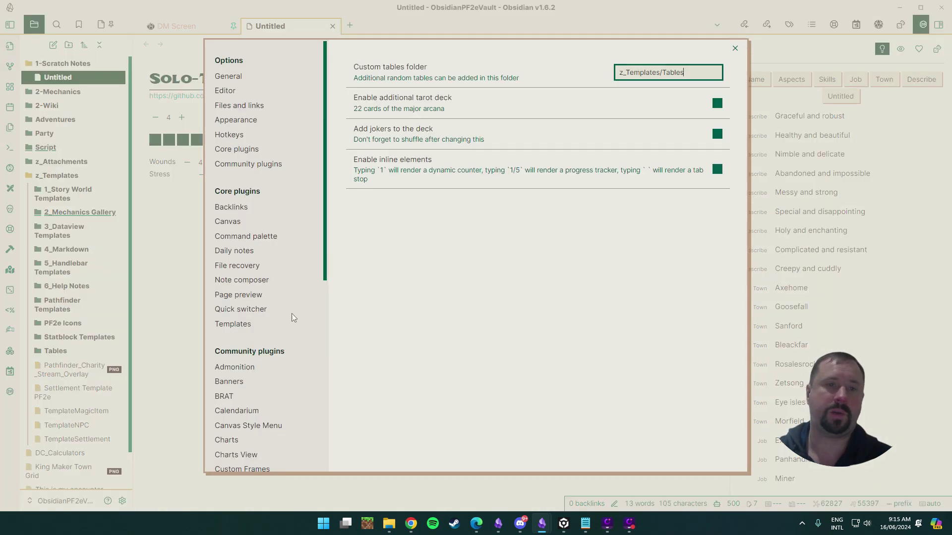
scroll(263, 252, down, 7)
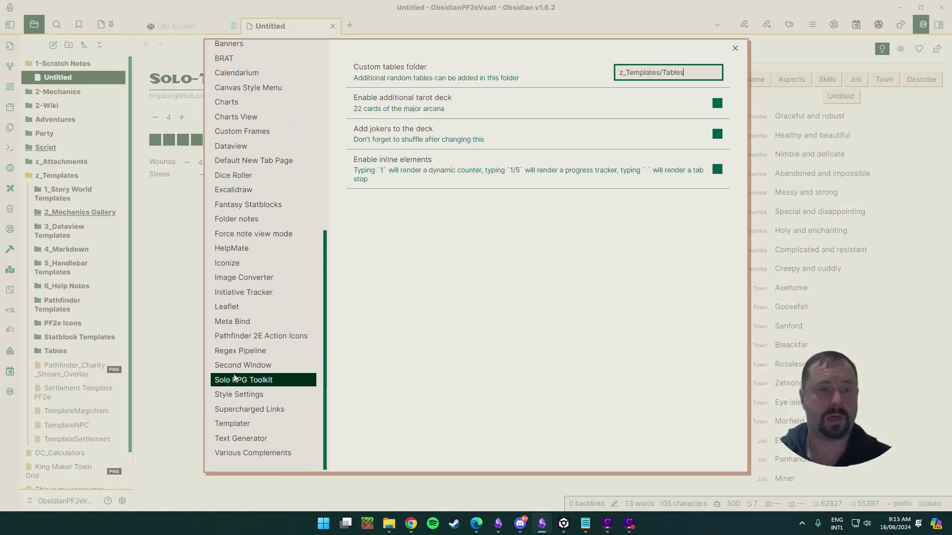
scroll(232, 383, up, 7)
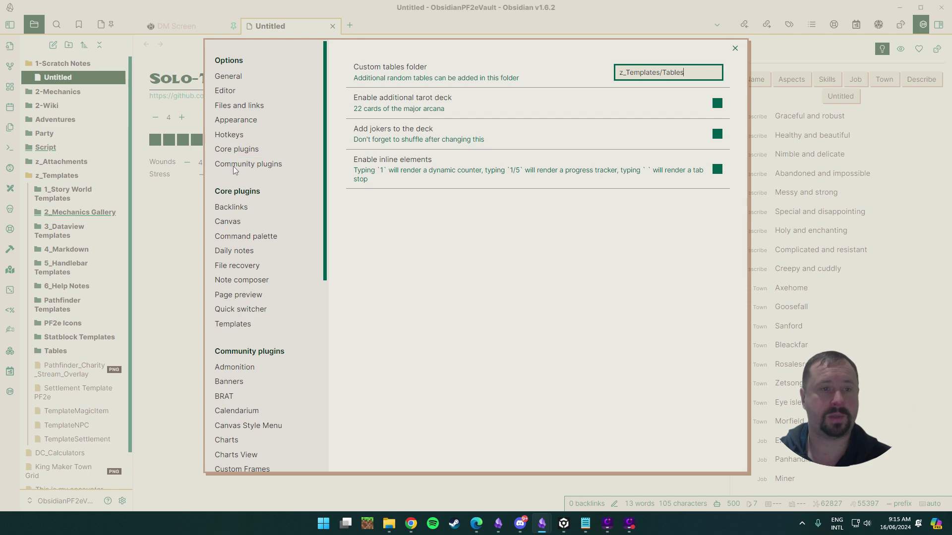
click(248, 164)
scroll(576, 220, down, 12)
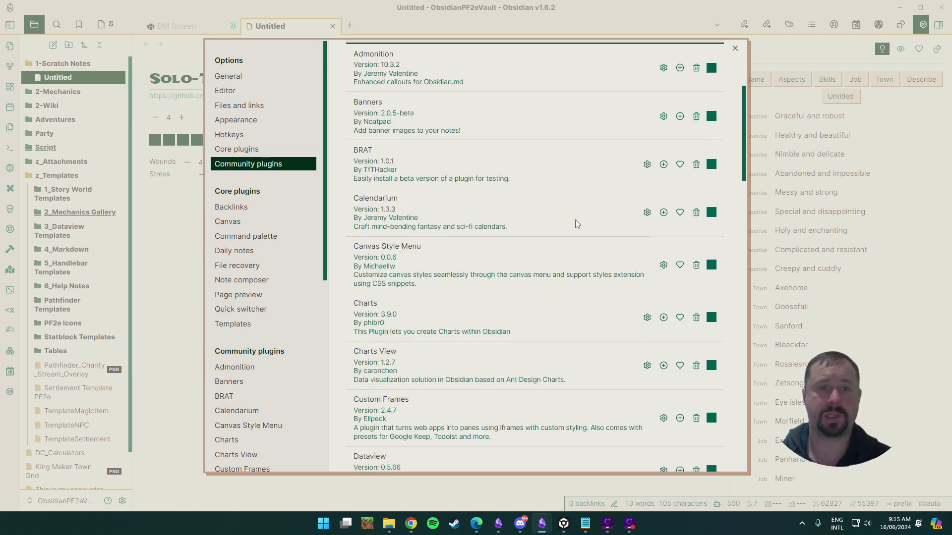
scroll(578, 222, down, 13)
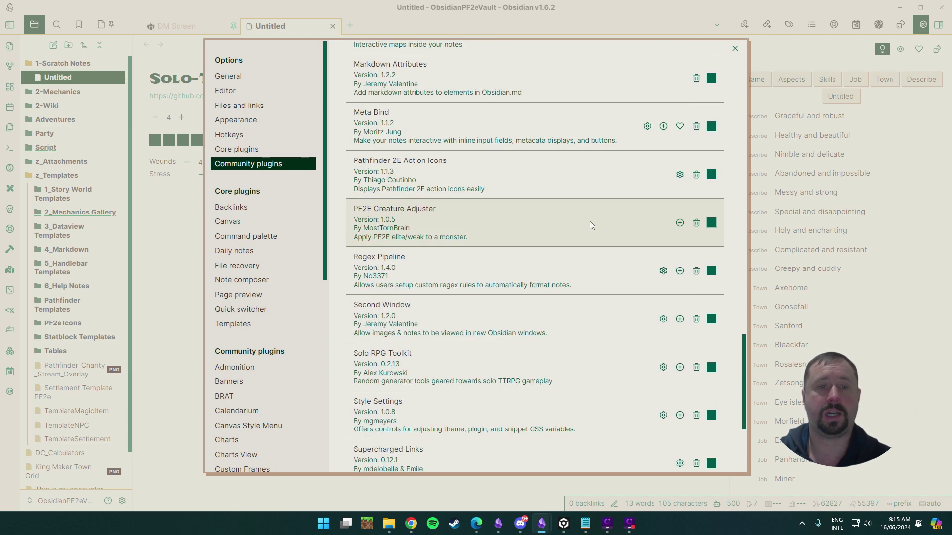
click(469, 268)
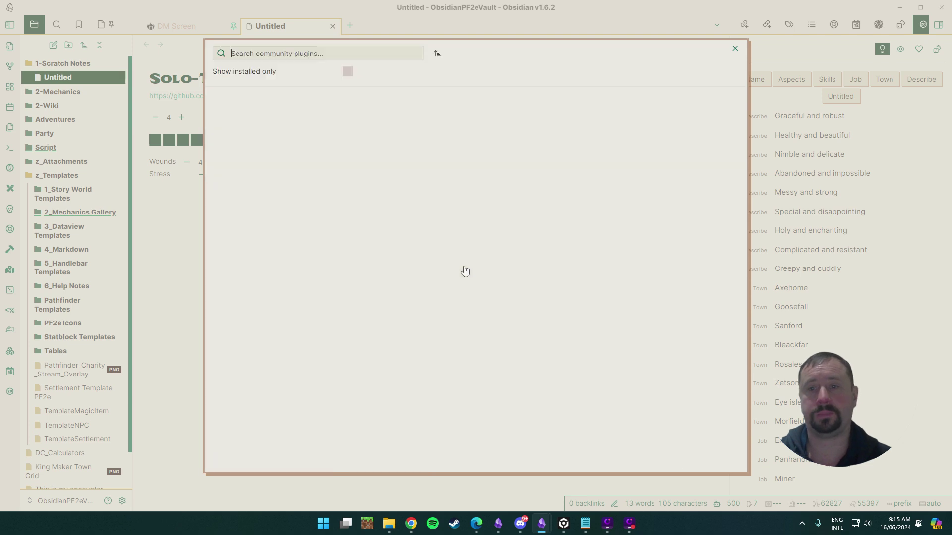
Read the plugin documentation on inline elements, covering dynamic counters, progress trackers and tab stops, and return to the note.
scroll(603, 317, down, 6)
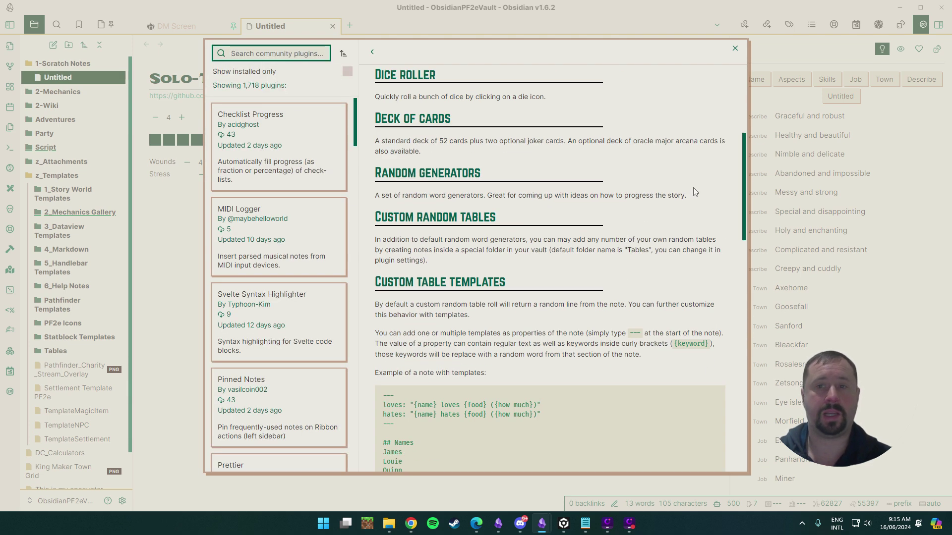
drag(744, 182, 745, 345)
click(376, 75)
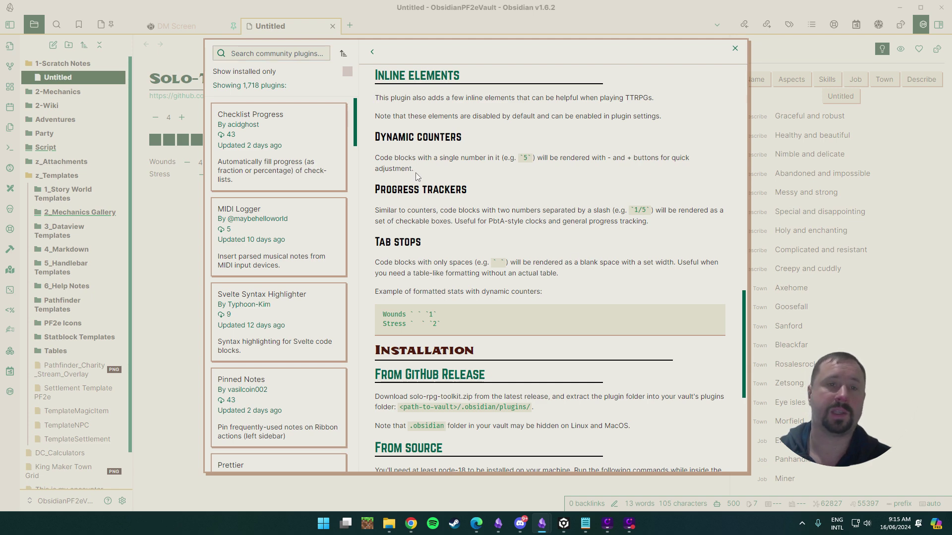
drag(416, 173, 375, 142)
click(511, 182)
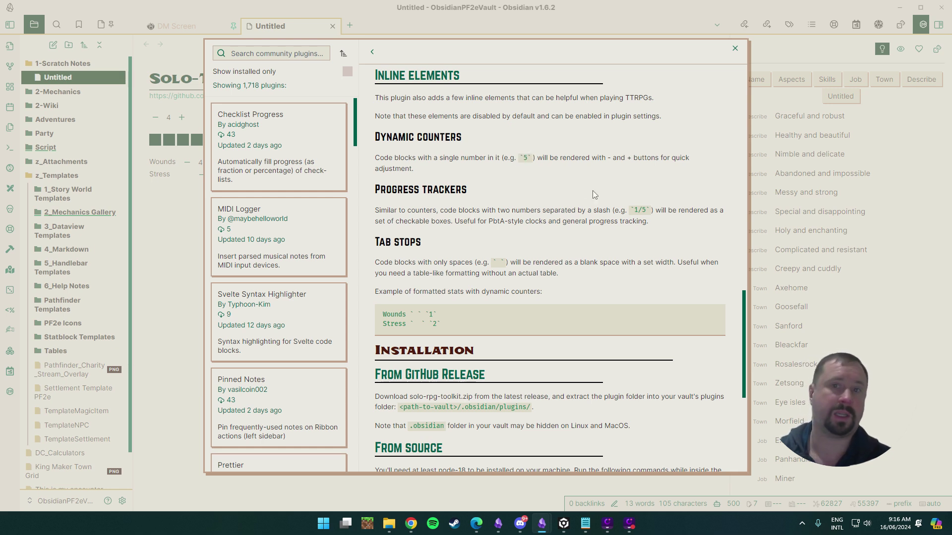
drag(469, 188, 375, 190)
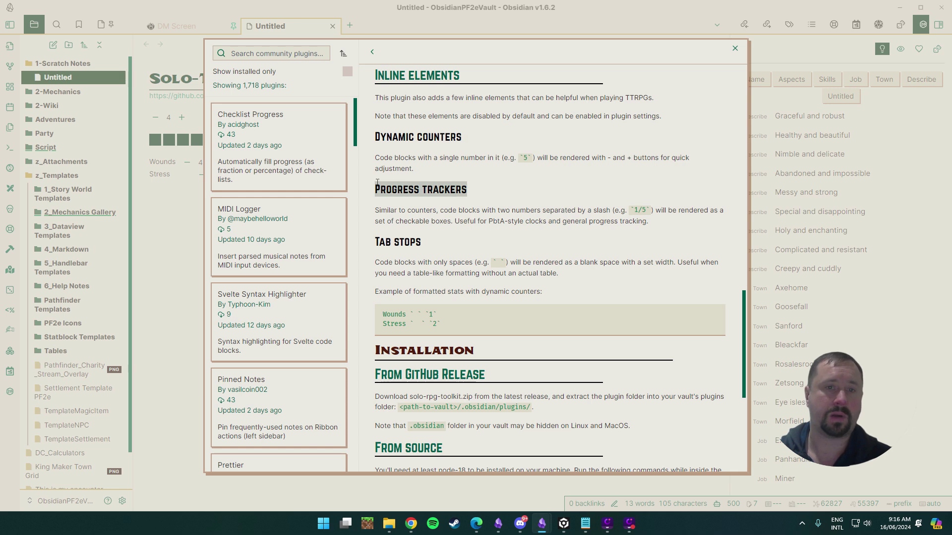
drag(510, 210, 491, 209)
drag(375, 218, 677, 221)
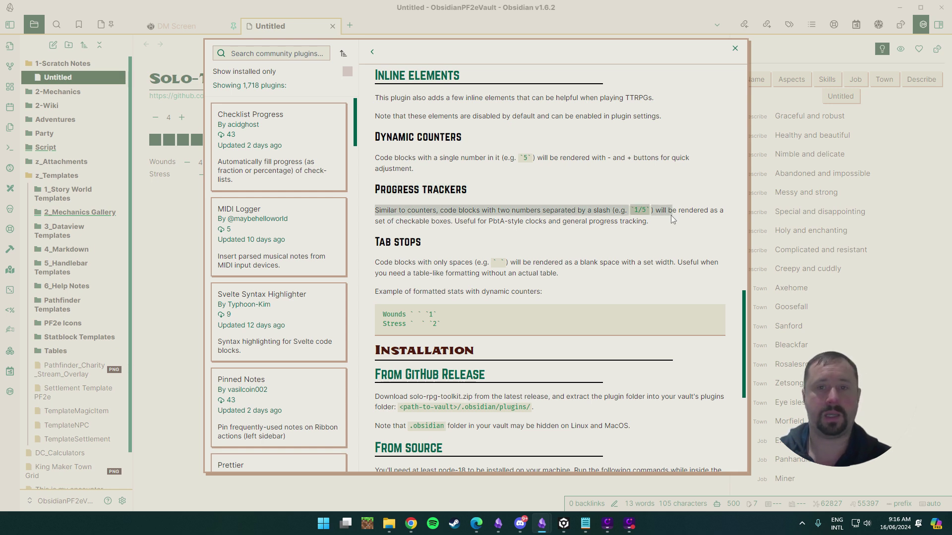
click(628, 223)
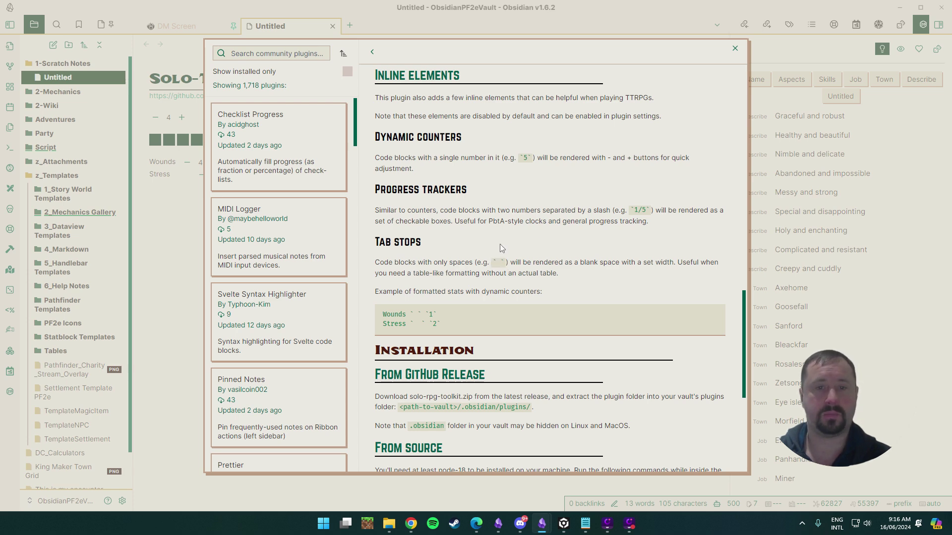
scroll(488, 285, down, 2)
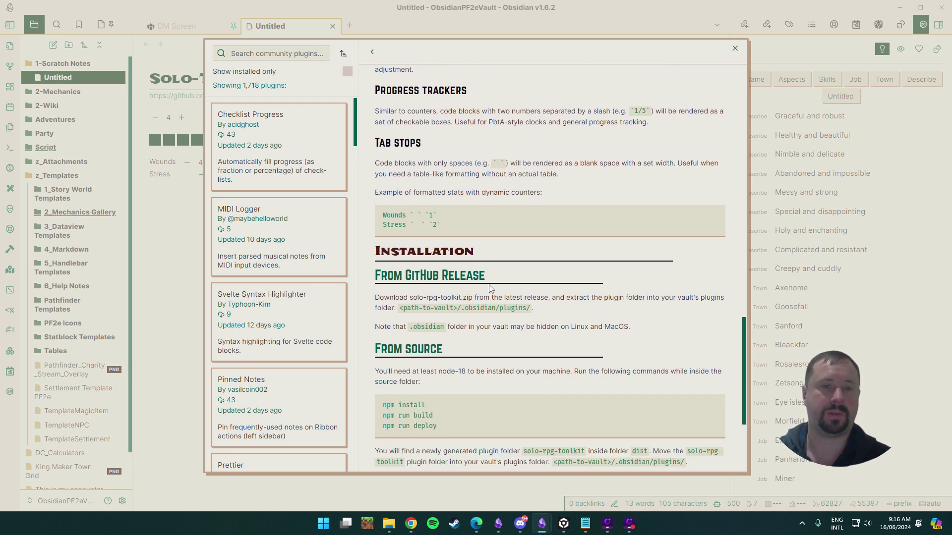
scroll(466, 229, up, 4)
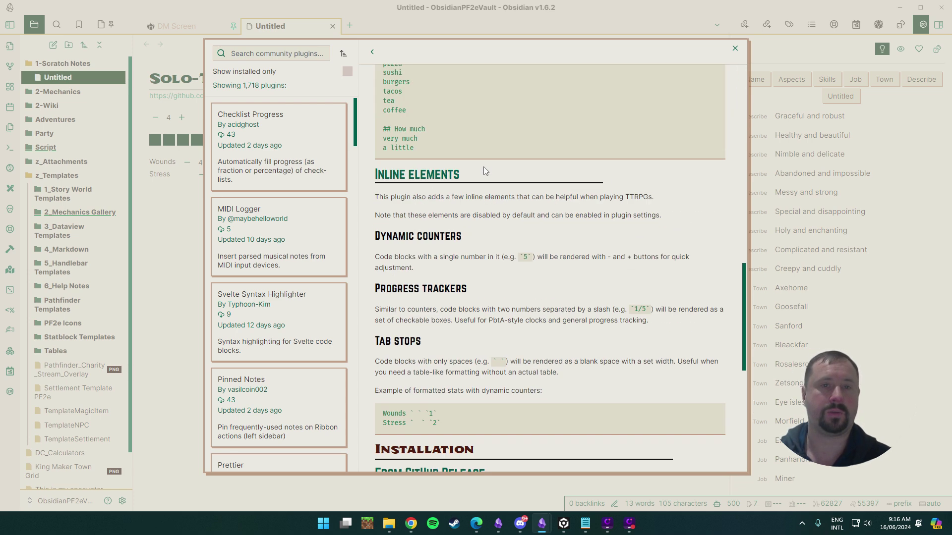
click(165, 262)
click(141, 227)
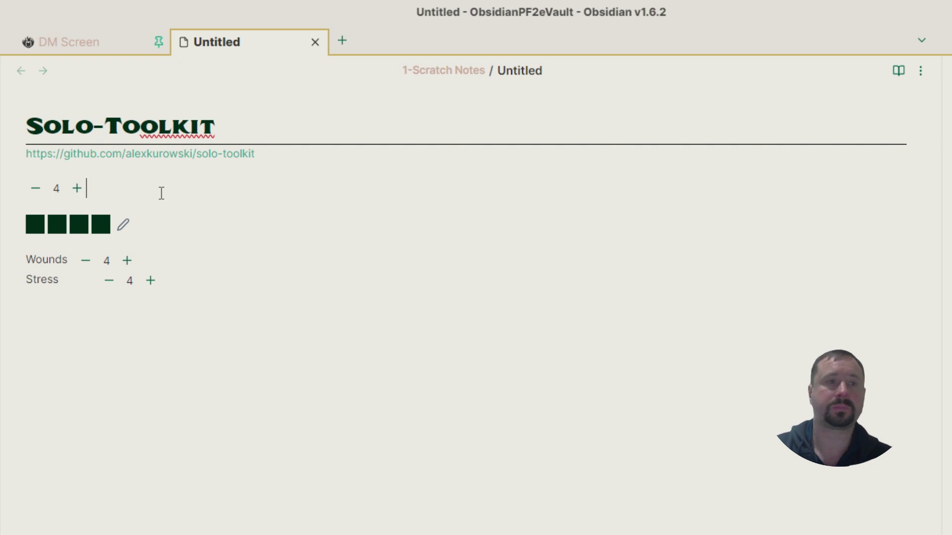
Add a dynamic counter written as inline code `9` on its own line above the existing counter.
key(Return)
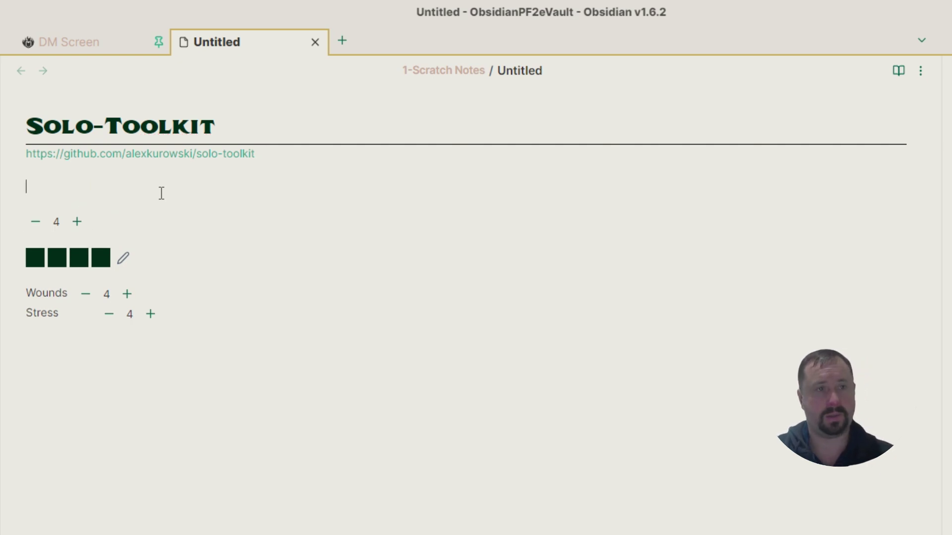
text(``)
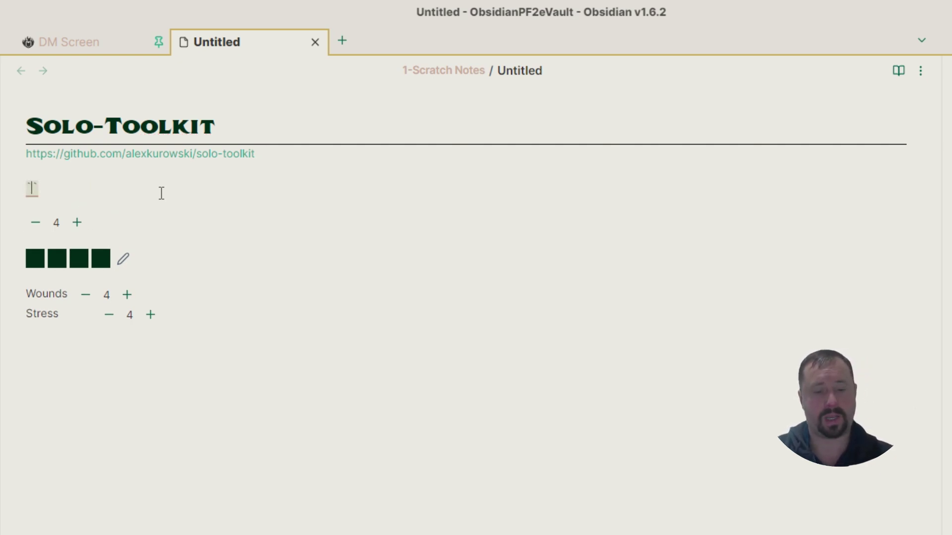
key(Return)
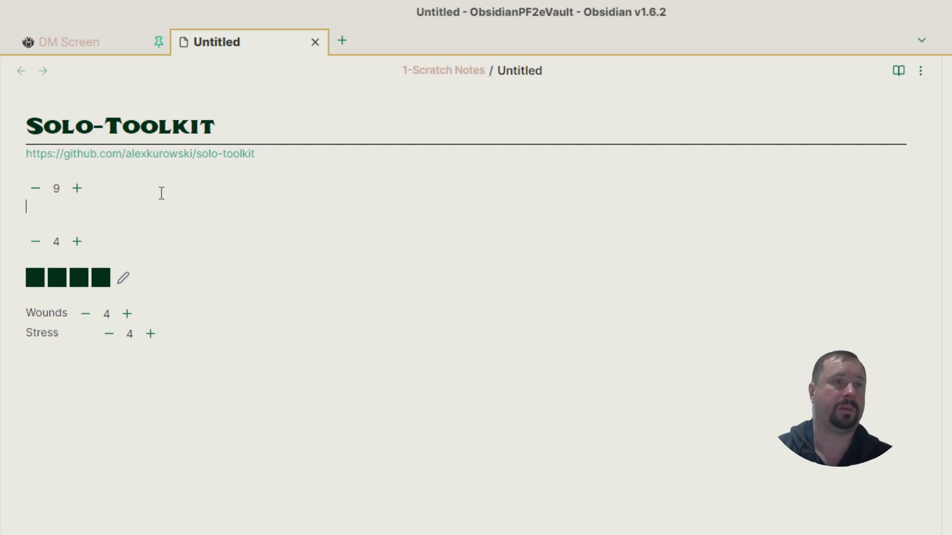
Try the new counter's increase and decrease controls, leaving it at 10.
click(75, 194)
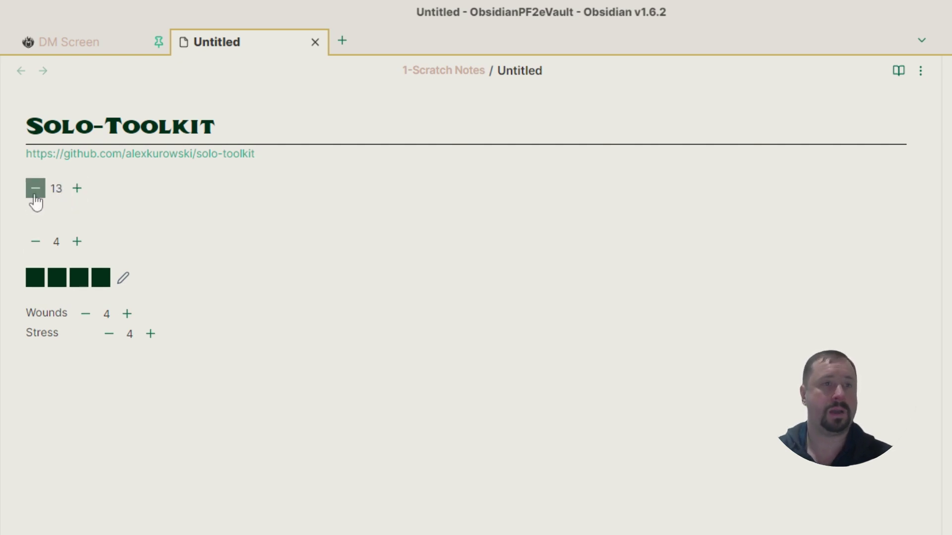
double_click(39, 194)
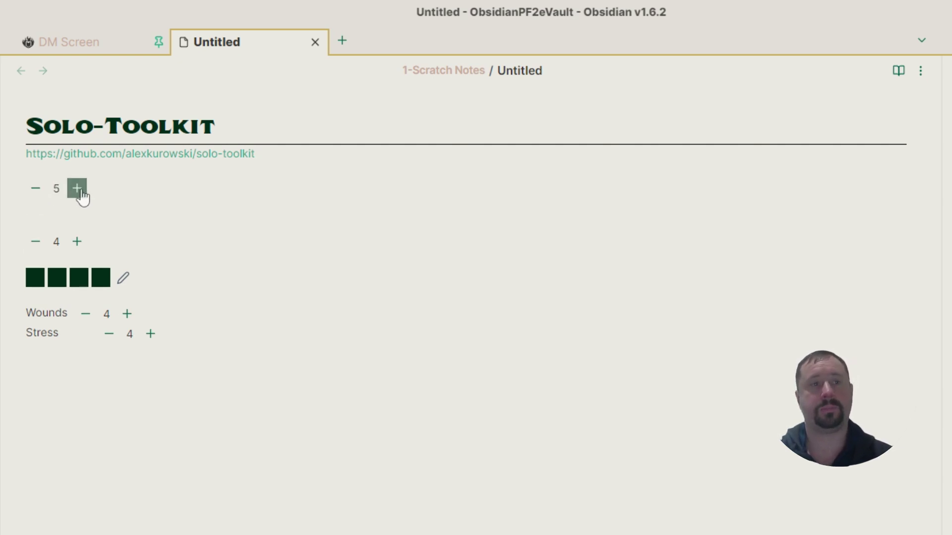
click(77, 188)
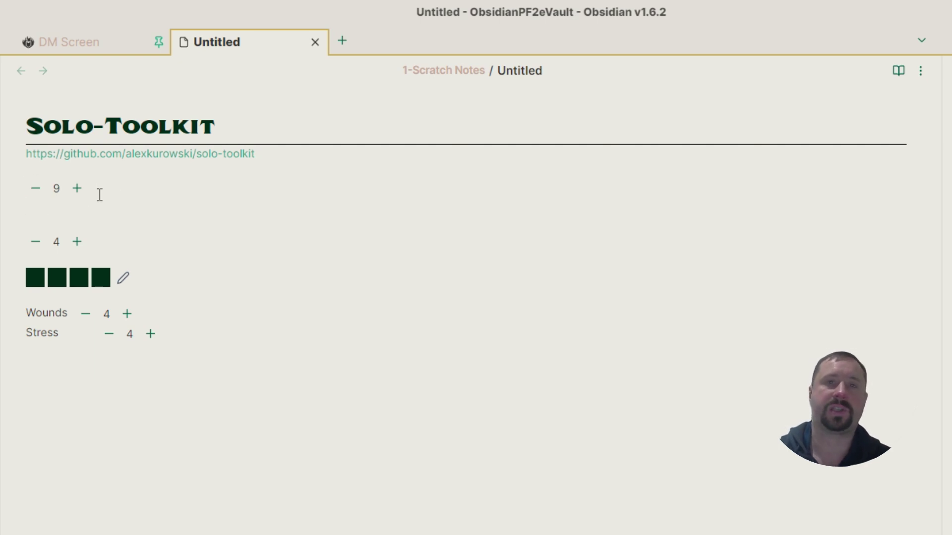
click(73, 194)
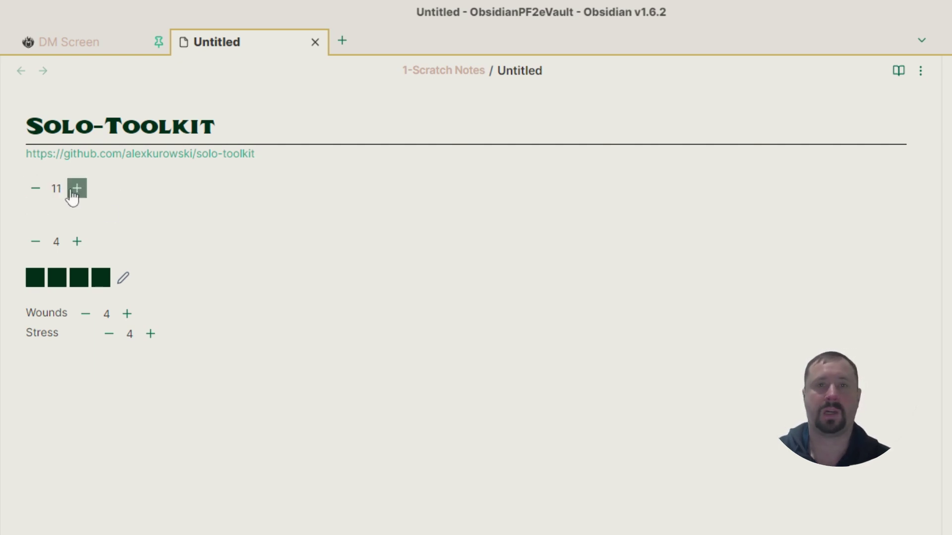
click(73, 194)
double_click(34, 191)
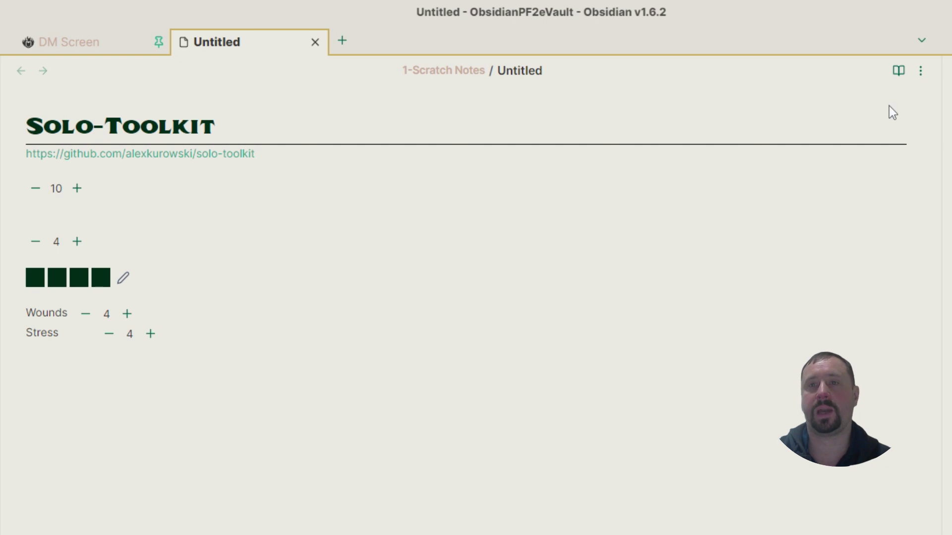
Show the note in source mode and select the inline code `10` of the new counter.
click(920, 70)
click(739, 147)
click(136, 179)
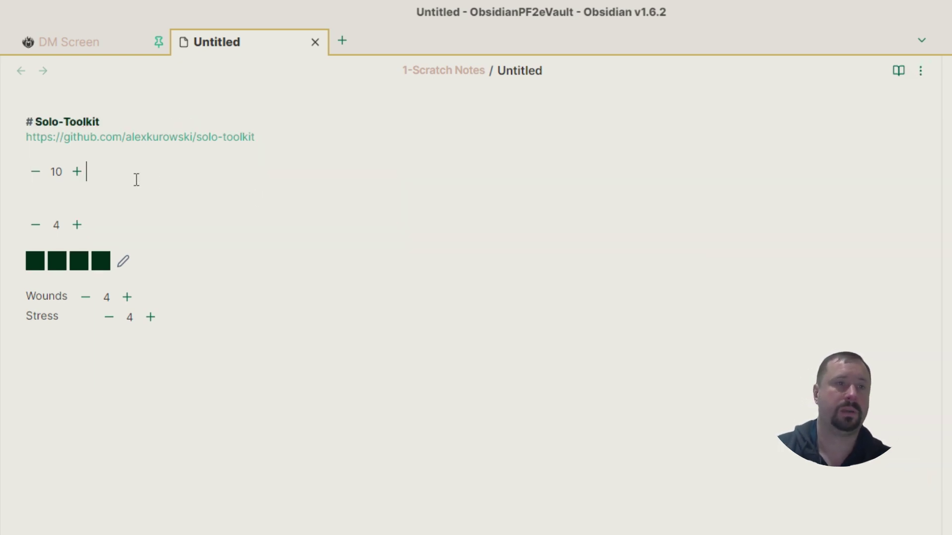
click(60, 172)
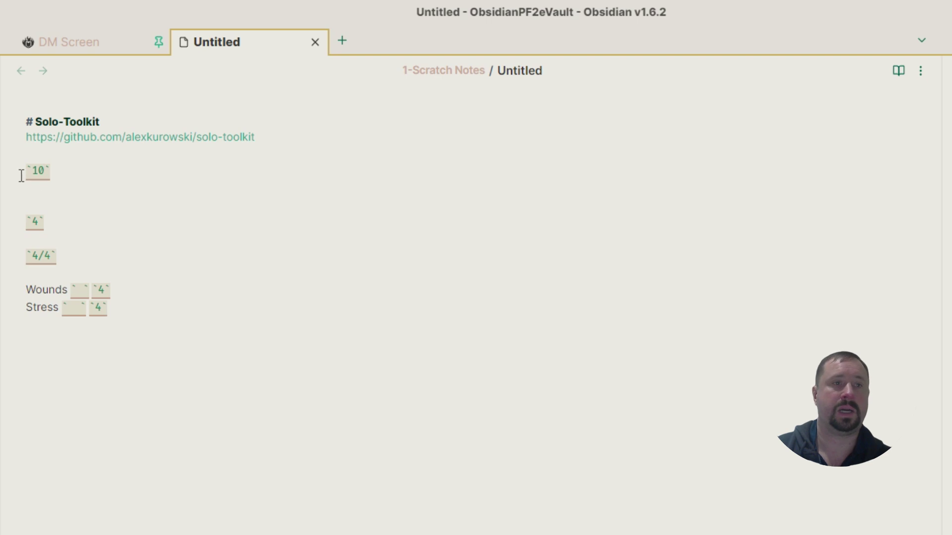
click(44, 168)
double_click(39, 171)
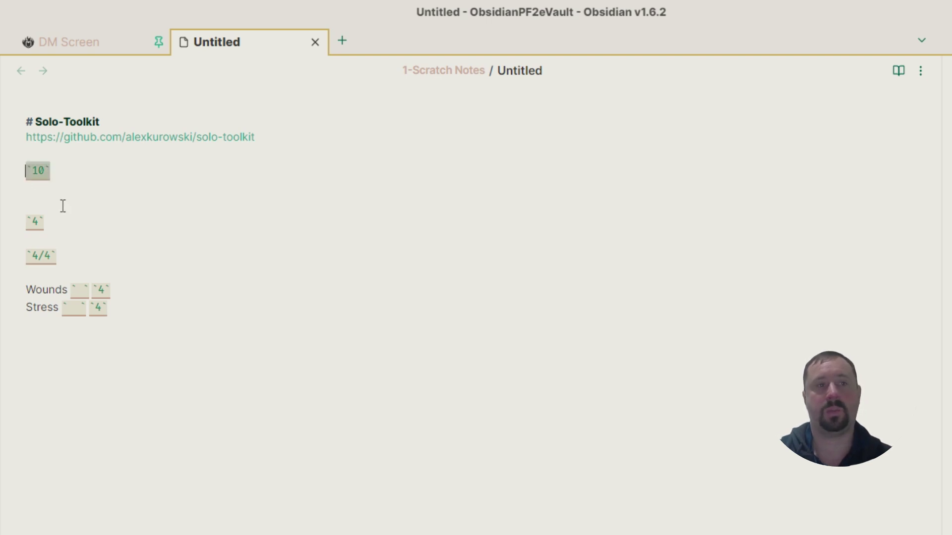
Preview the note in reading view and switch it to live preview editing.
click(898, 71)
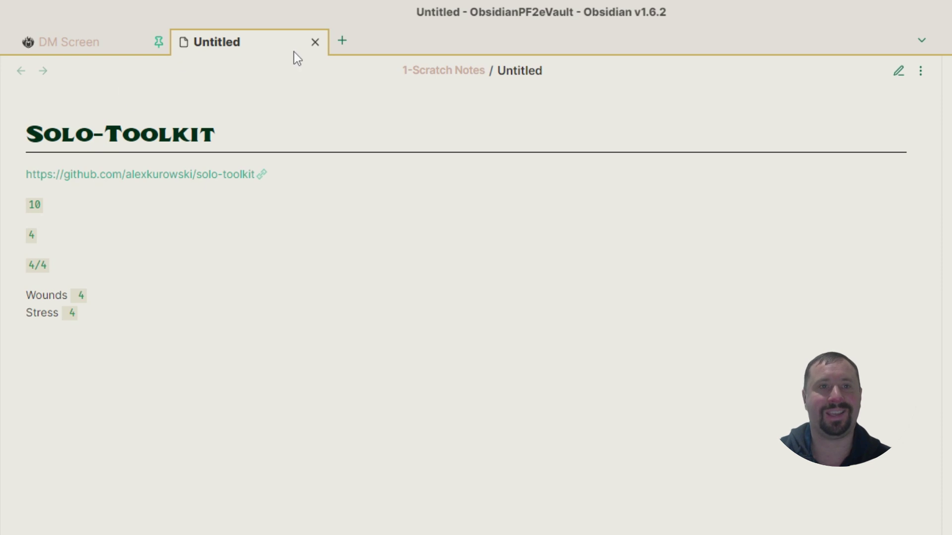
key(ctrl+r)
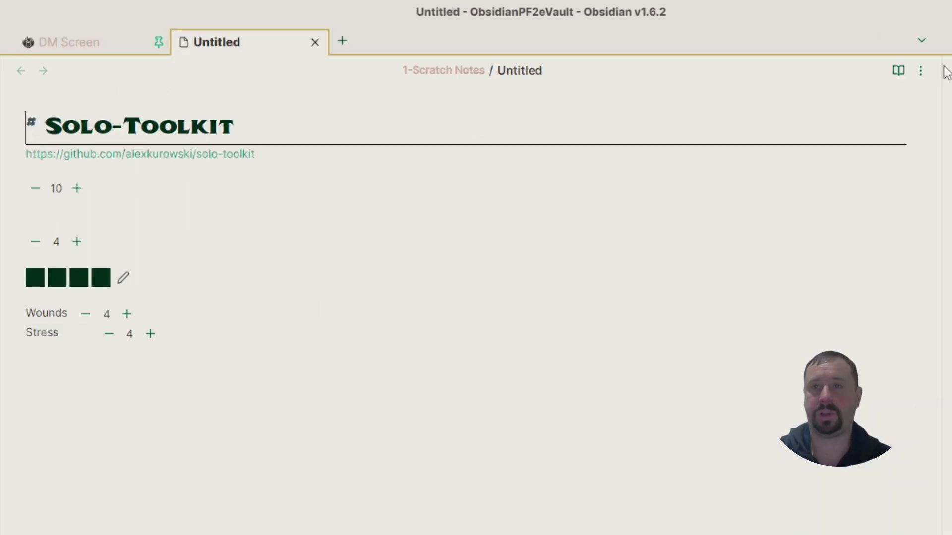
click(920, 70)
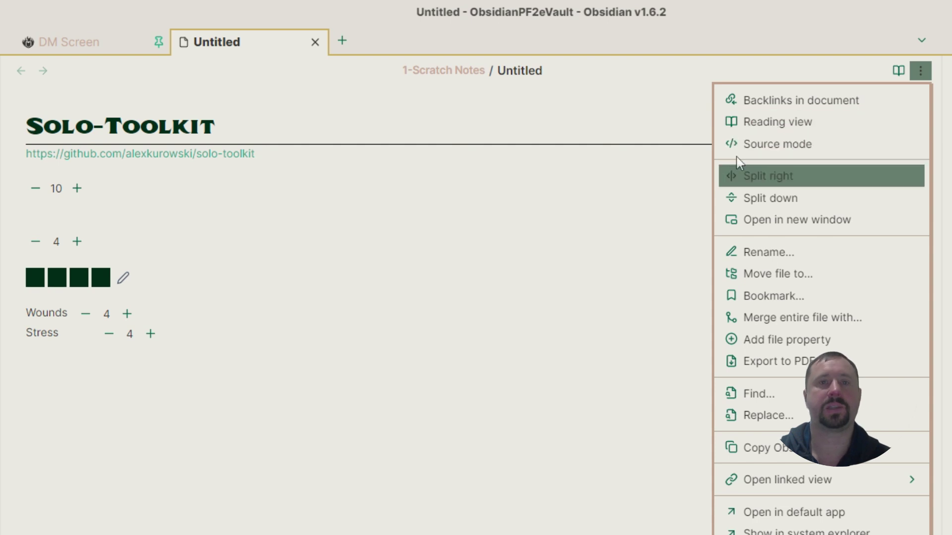
key(Escape)
click(919, 71)
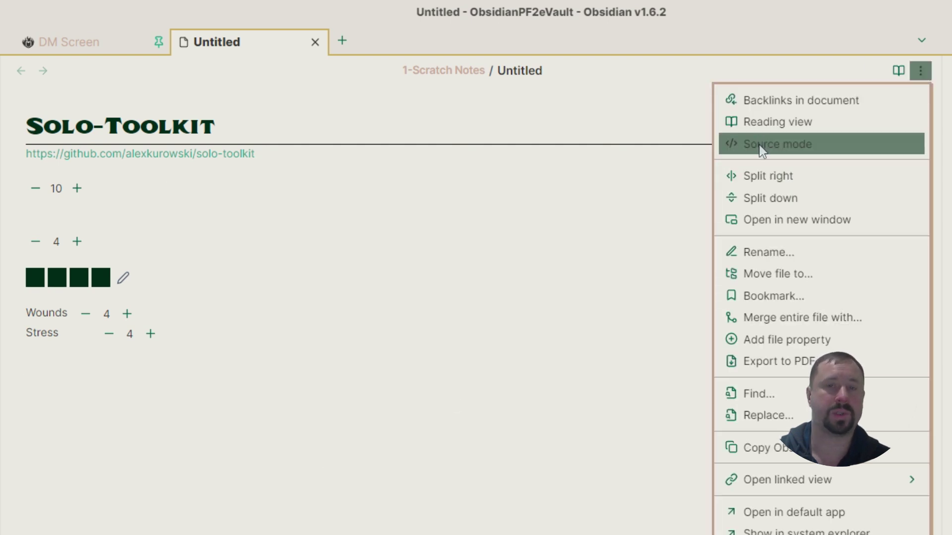
click(98, 196)
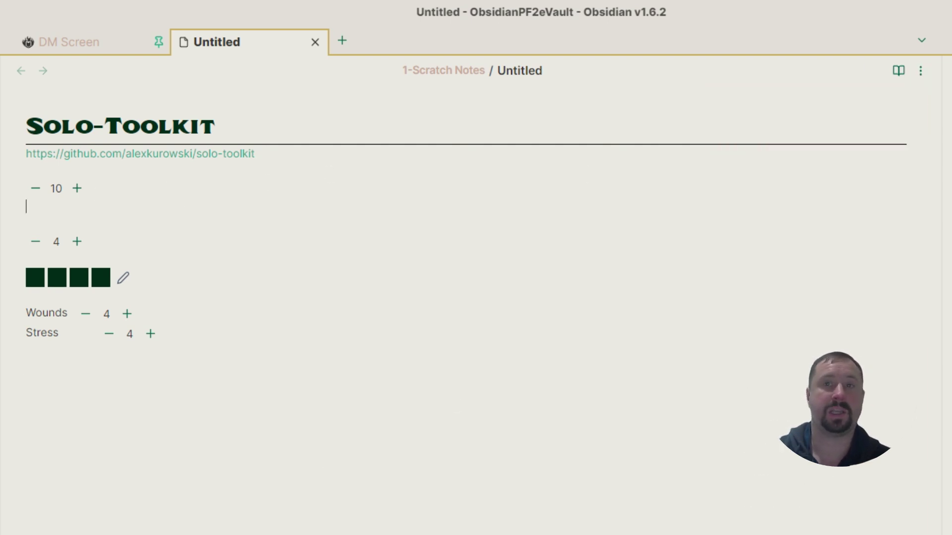
Turn source mode on and off again to compare how the inline counters display.
click(920, 70)
click(763, 141)
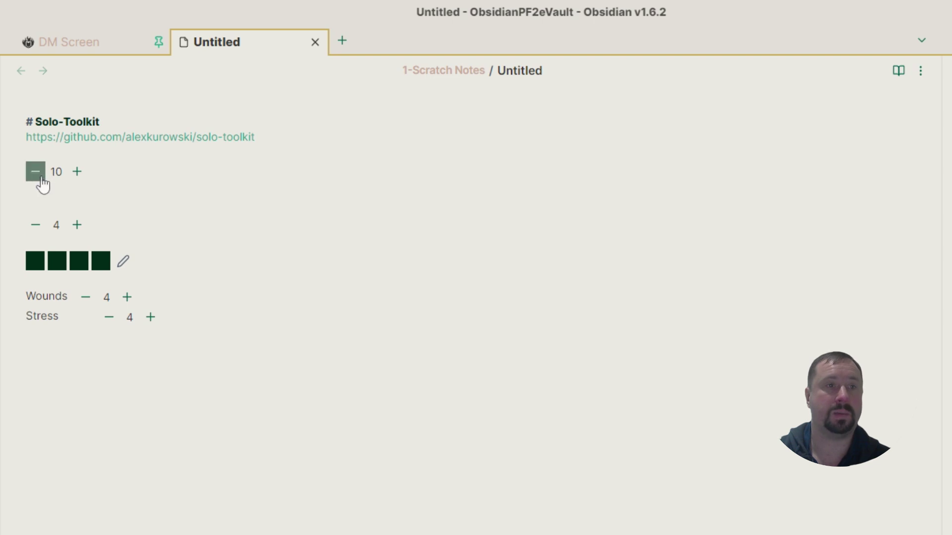
click(921, 70)
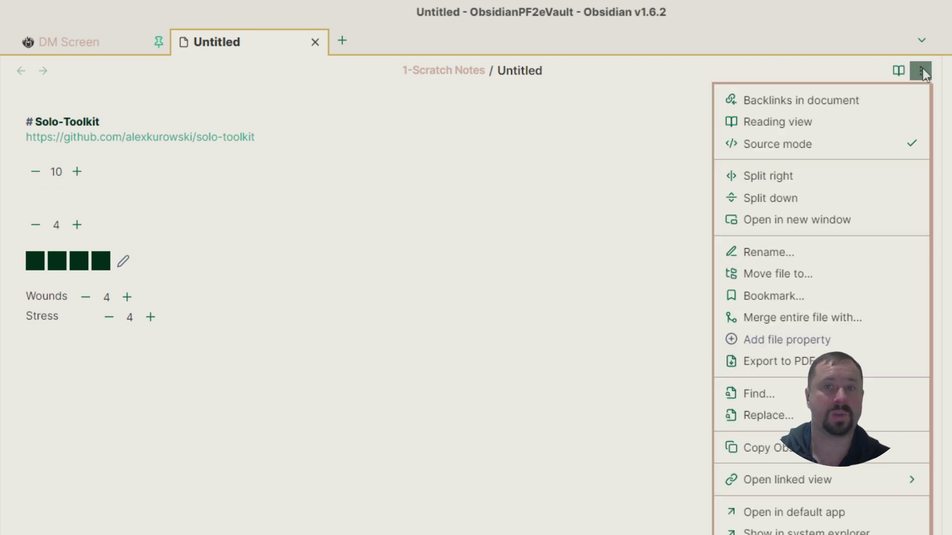
click(807, 142)
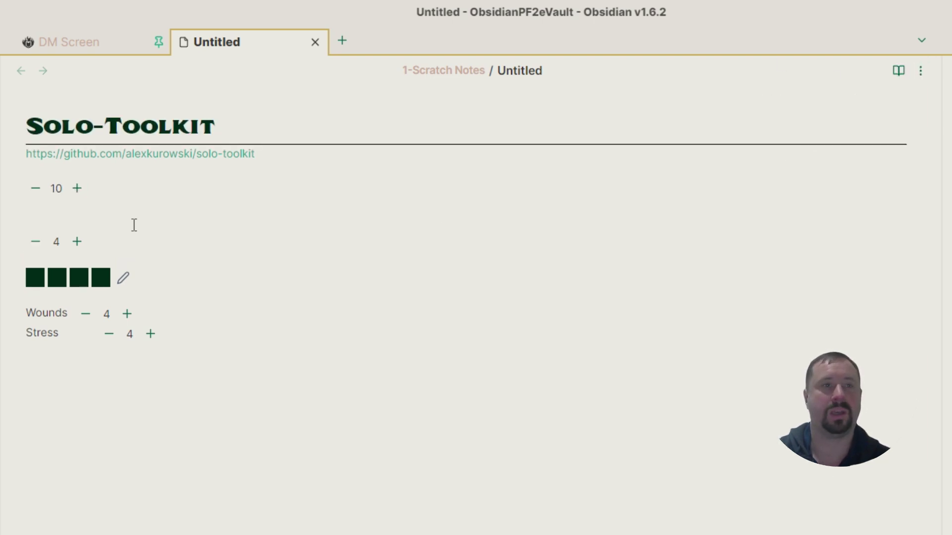
Reveal the inline code behind the first counter in live preview and return to its rendered form.
click(81, 202)
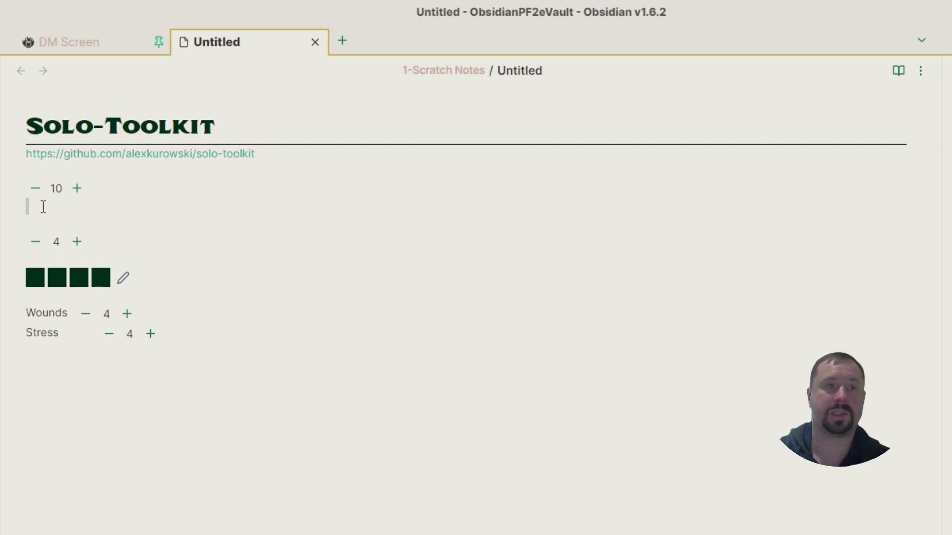
key(Up)
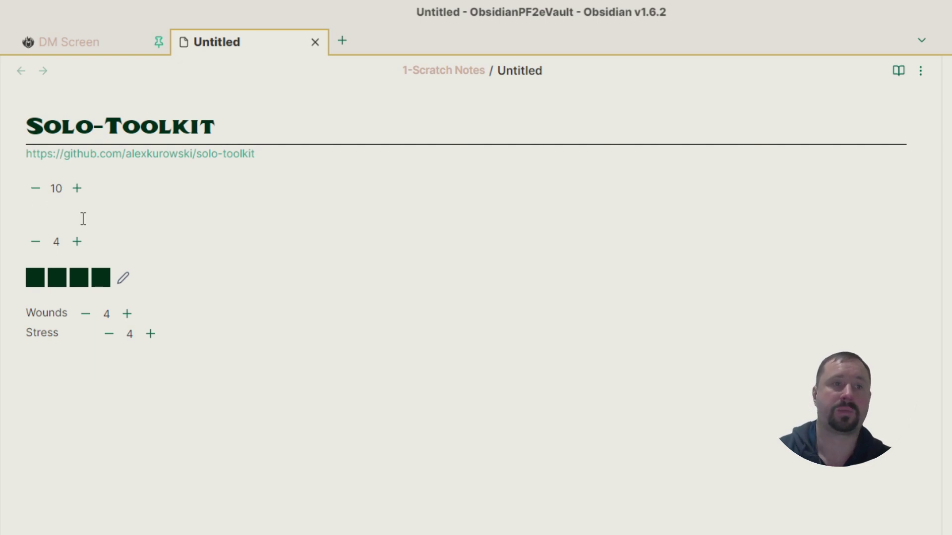
click(59, 191)
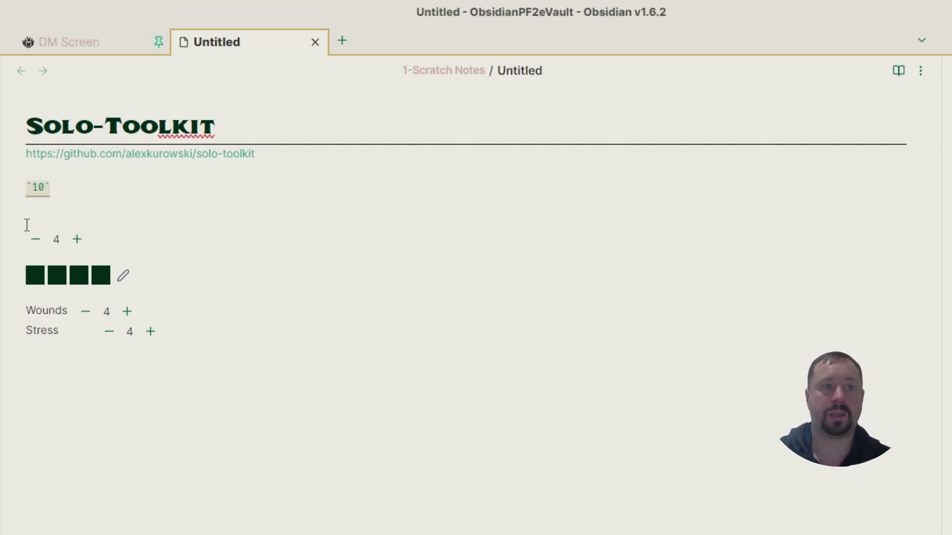
click(37, 207)
click(59, 191)
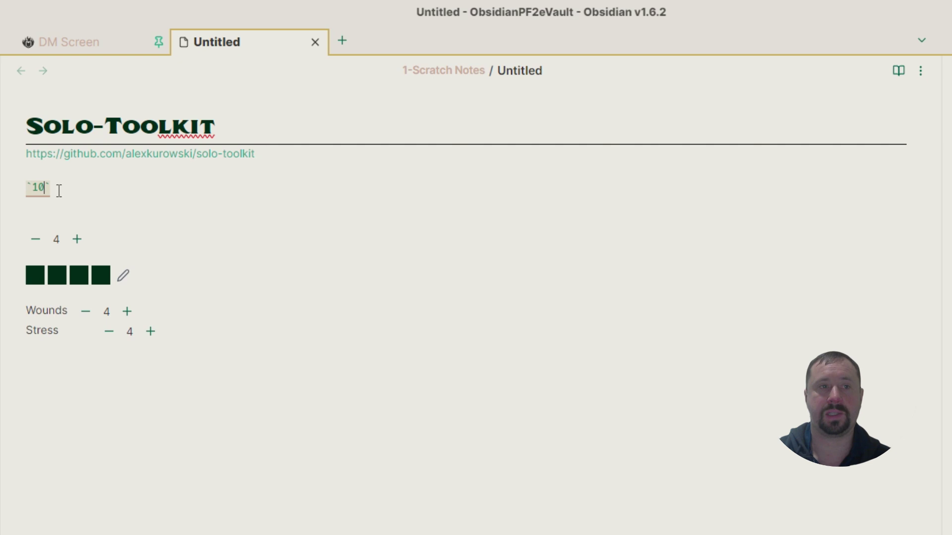
click(23, 218)
click(920, 71)
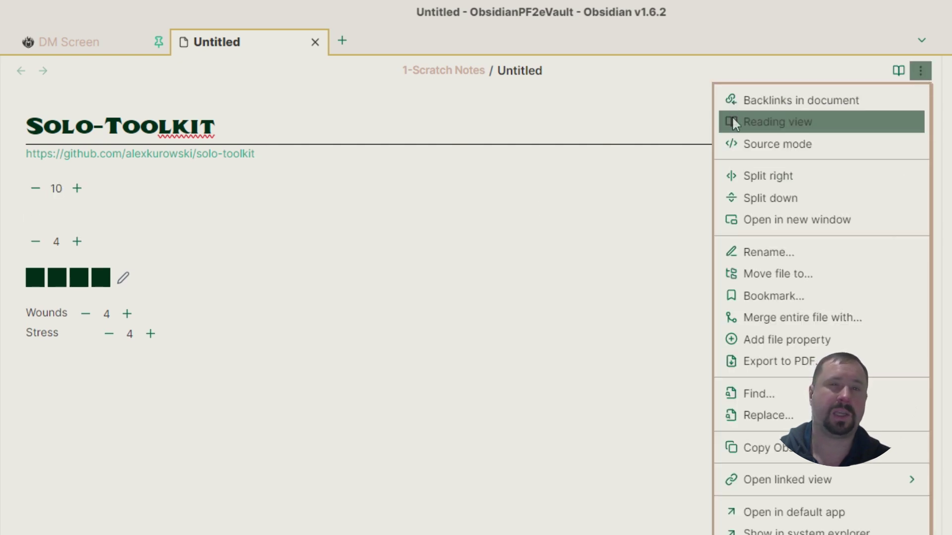
click(64, 207)
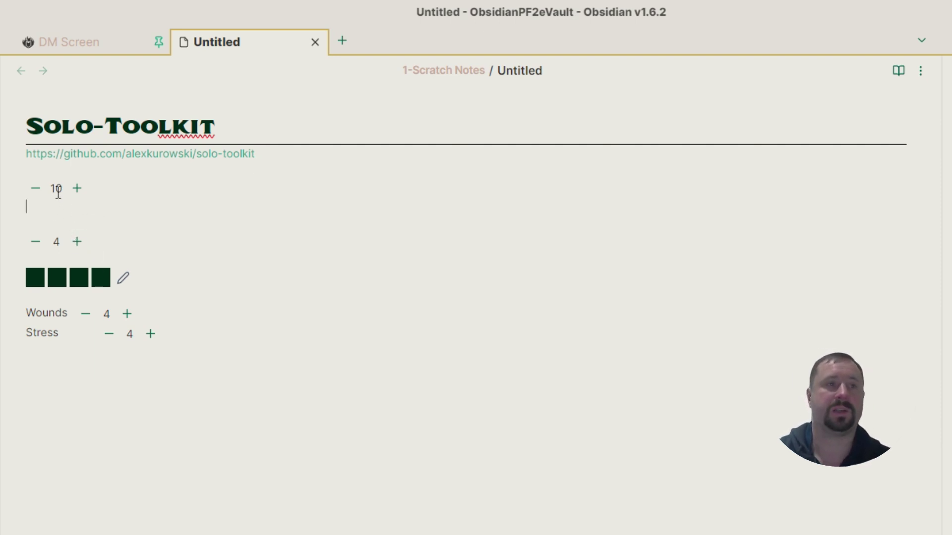
Try the first counter's increase and decrease controls repeatedly, leaving it at 3.
click(77, 193)
click(78, 197)
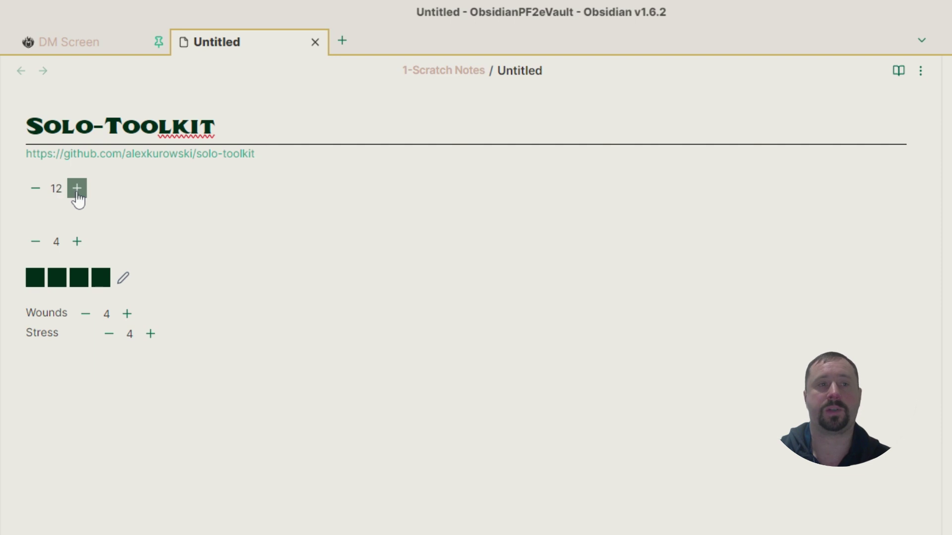
click(29, 193)
click(30, 191)
click(30, 193)
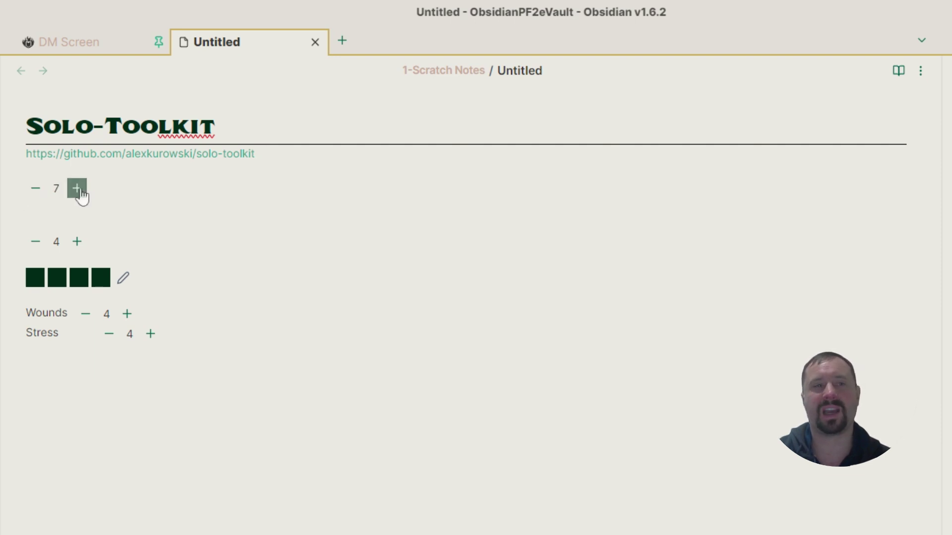
click(77, 196)
click(78, 197)
click(78, 196)
click(78, 196)
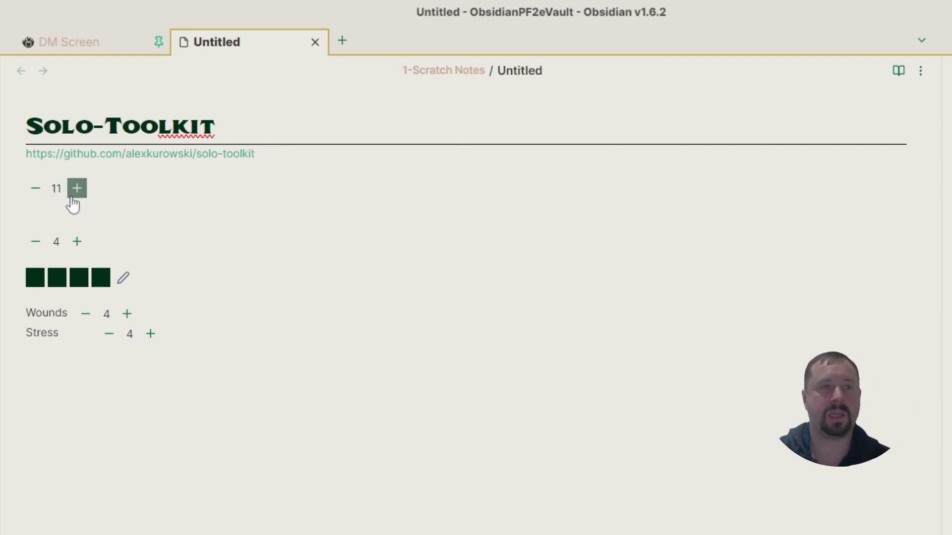
click(30, 193)
click(30, 193)
click(30, 193)
click(67, 214)
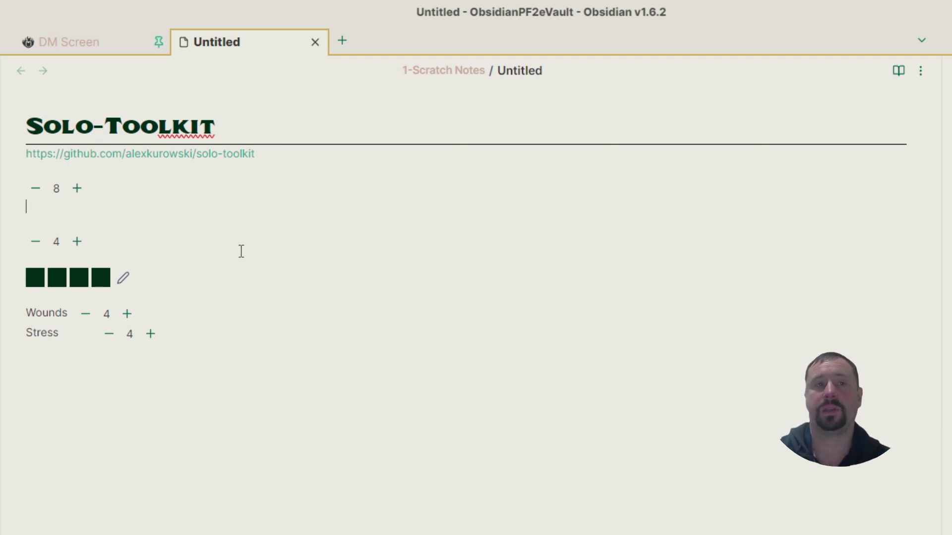
click(35, 192)
click(35, 192)
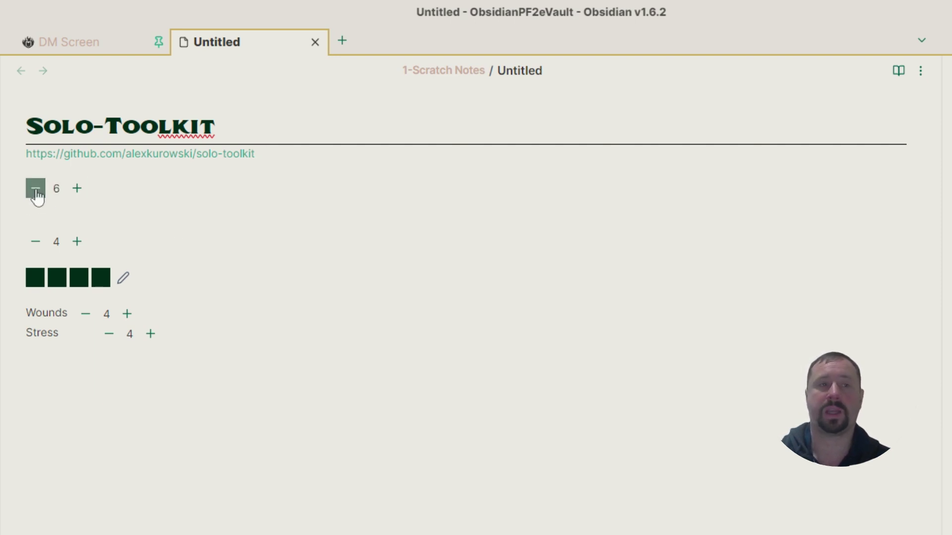
click(35, 193)
click(35, 192)
click(35, 192)
click(74, 194)
click(74, 194)
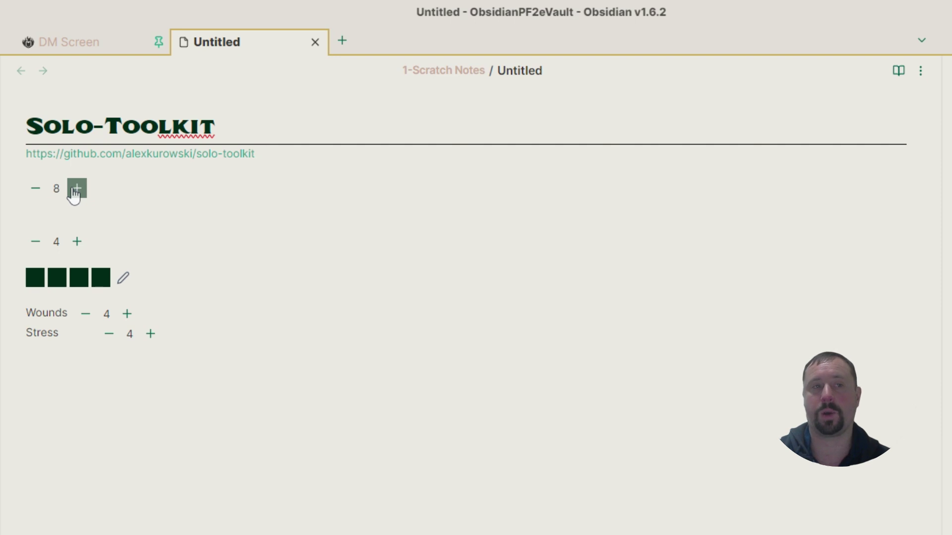
click(75, 194)
click(74, 193)
click(75, 194)
click(36, 192)
click(36, 192)
click(36, 193)
click(35, 193)
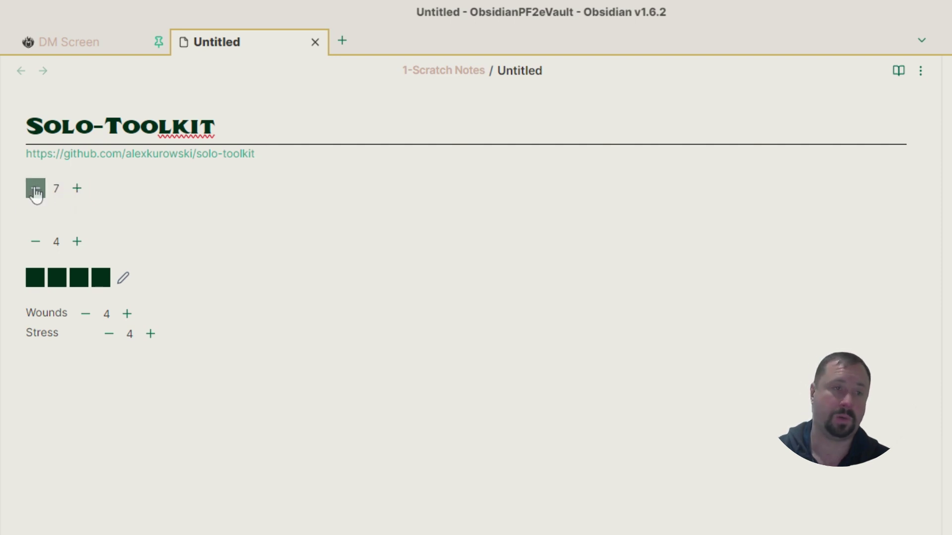
click(36, 193)
click(36, 194)
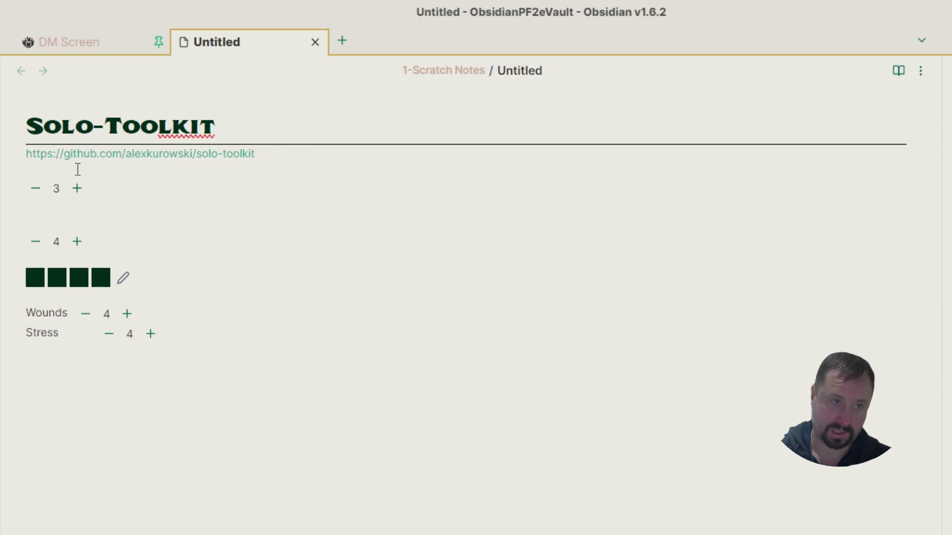
click(66, 214)
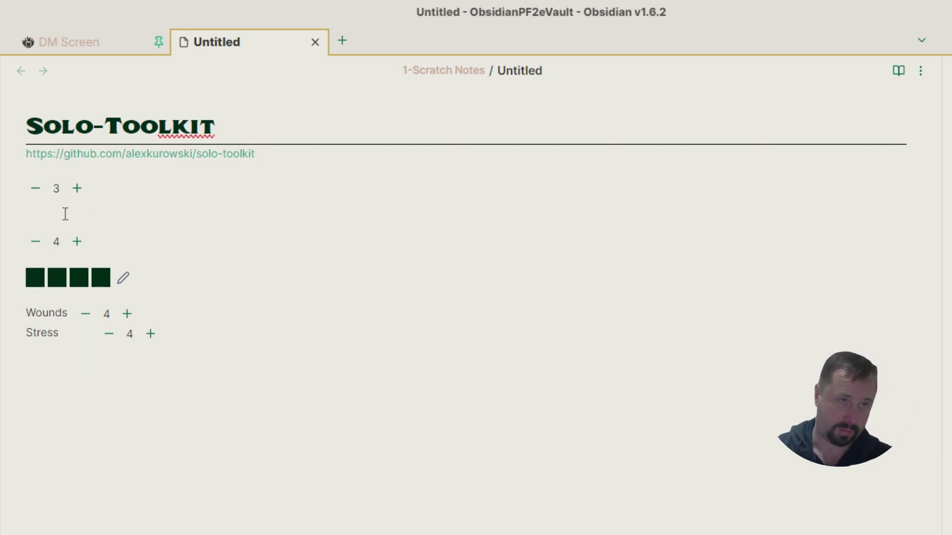
Examine the updated inline code behind the first counter and return to its rendered form.
click(62, 189)
click(38, 208)
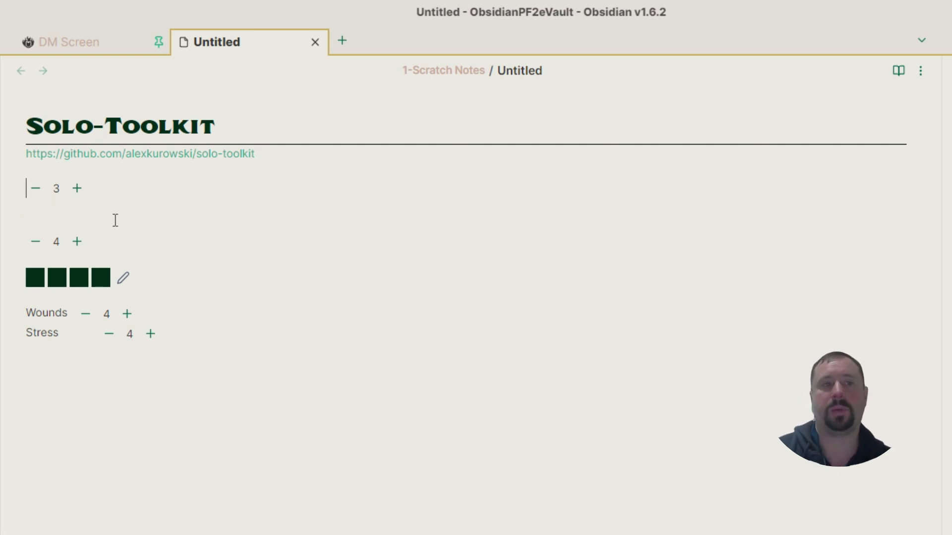
click(60, 187)
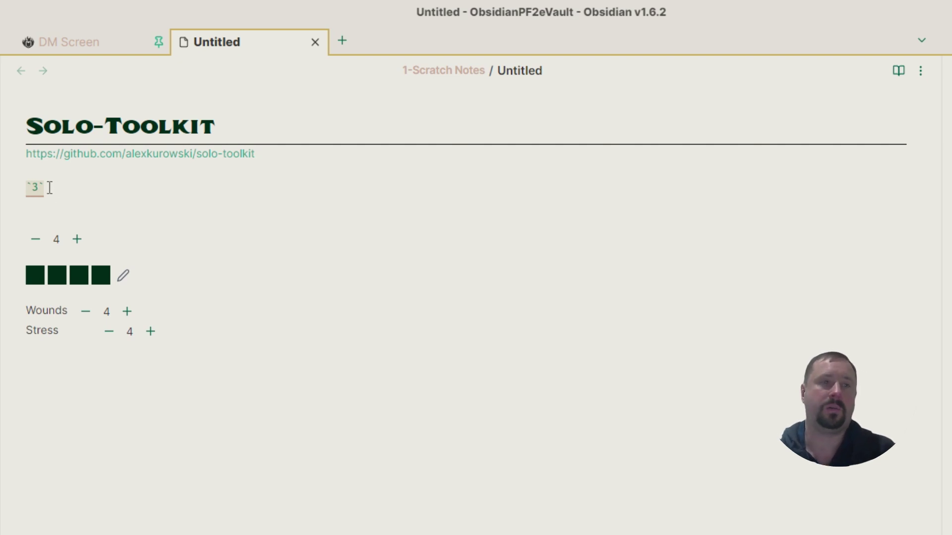
double_click(45, 185)
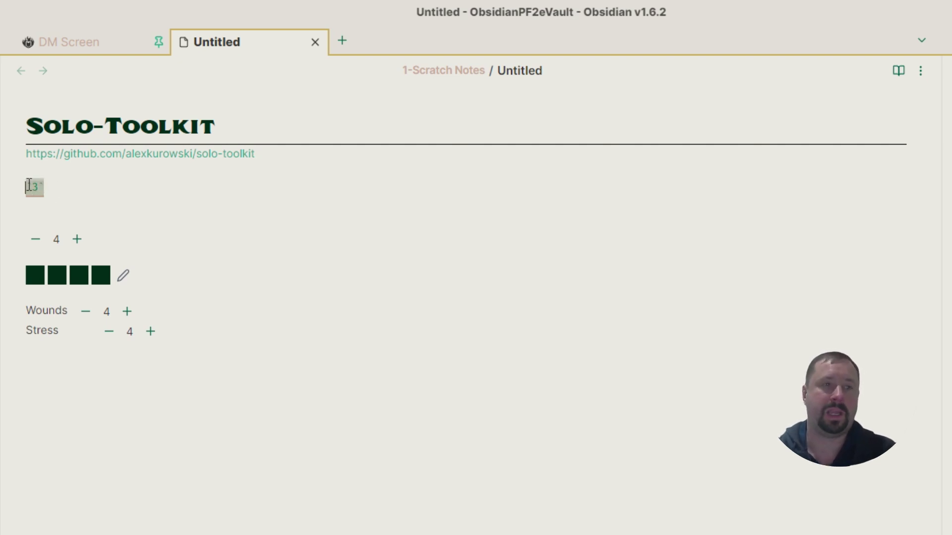
click(51, 207)
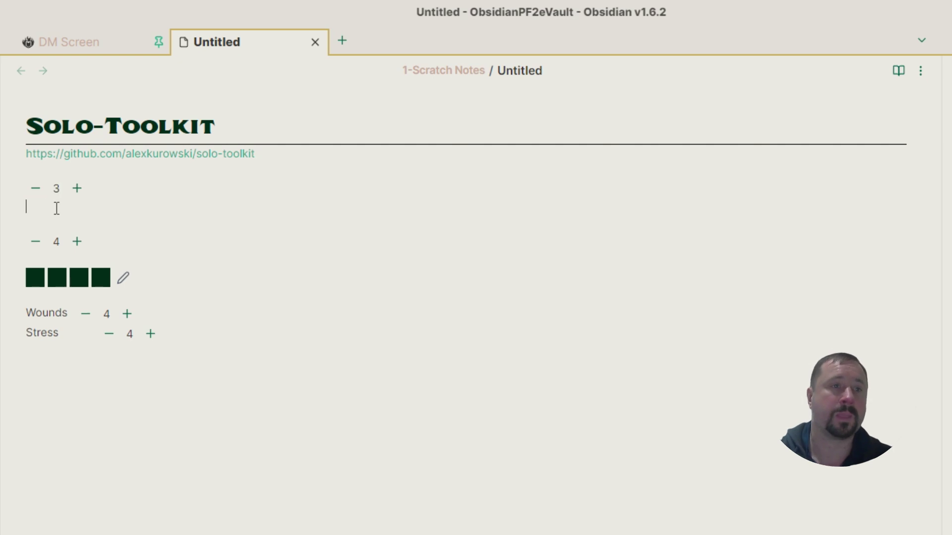
click(53, 185)
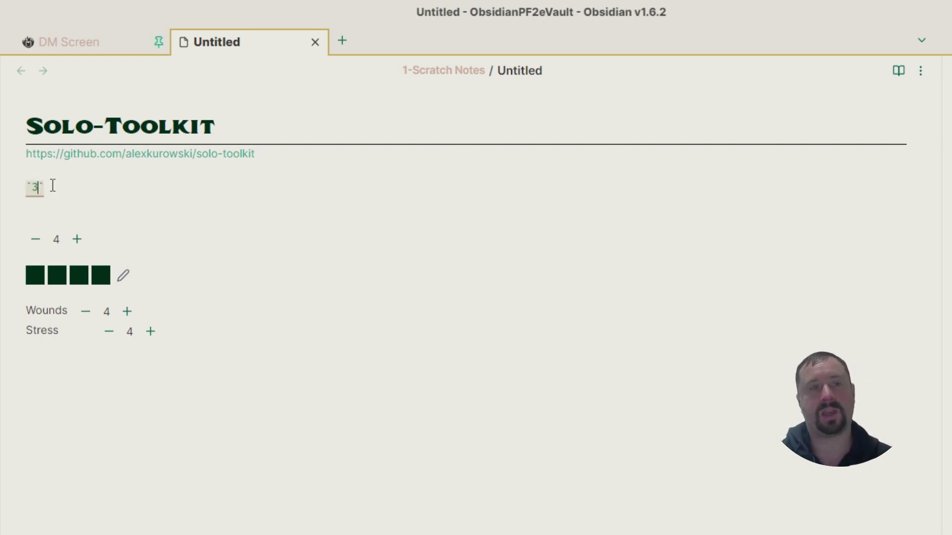
click(29, 207)
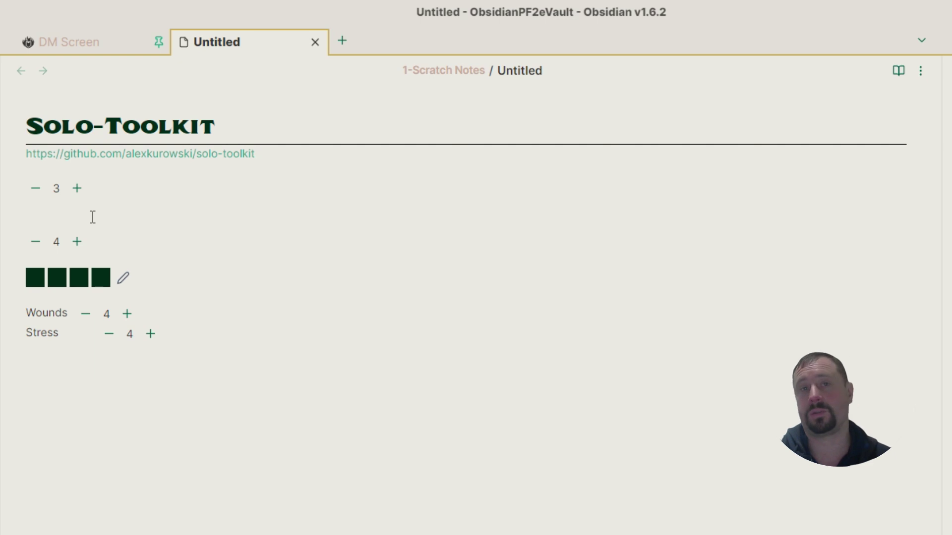
Raise the first counter with its increase control and bring it back down to 3.
click(76, 188)
click(76, 189)
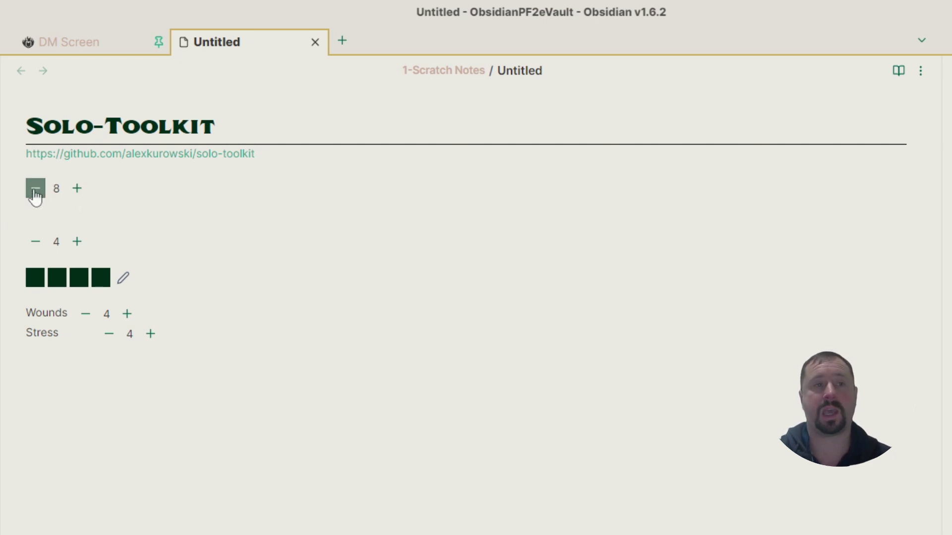
click(35, 189)
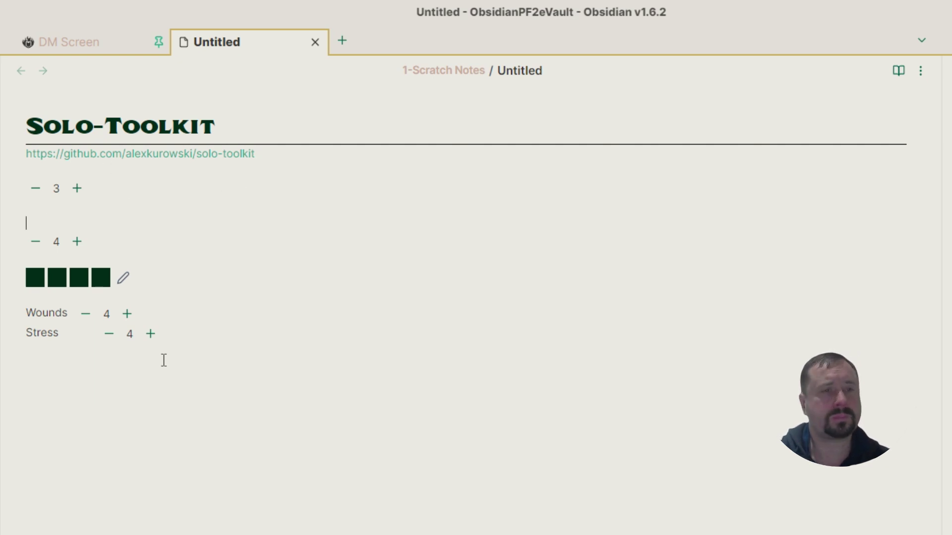
Add a progress tracker written as inline code `1/10` on its own line between the second counter and the existing box tracker.
click(208, 258)
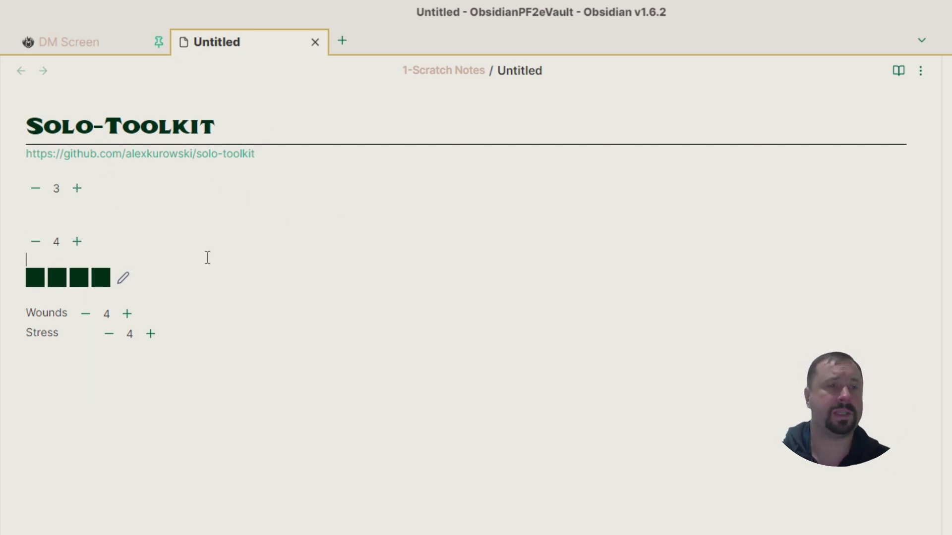
key(Return)
key(Return)
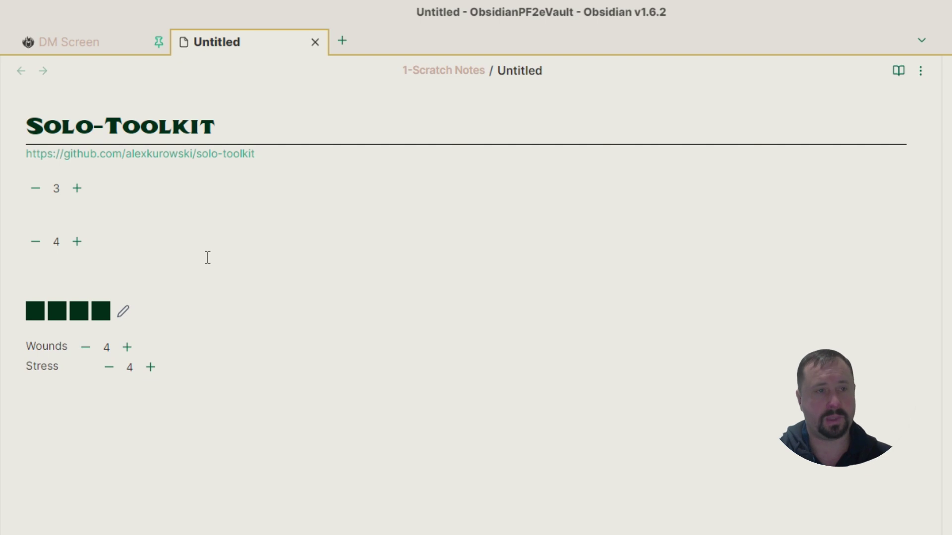
text(`)
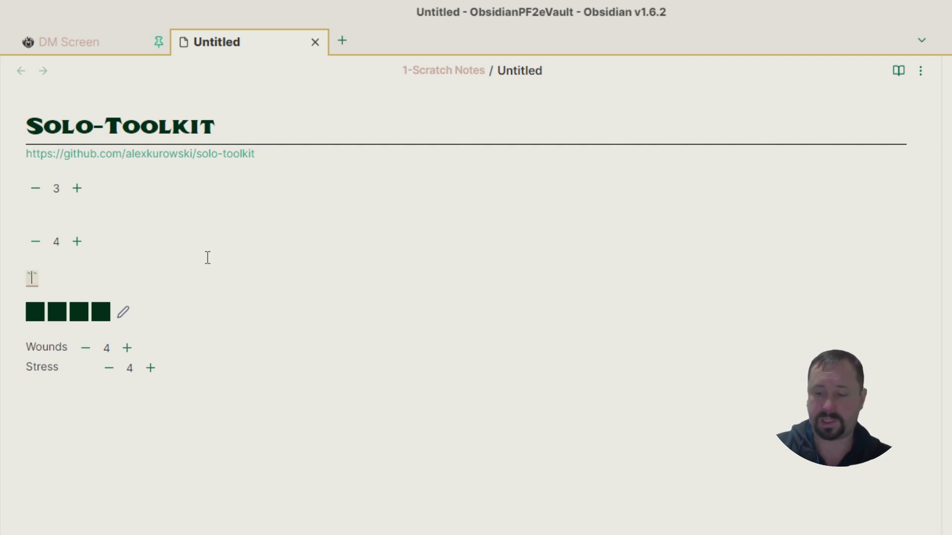
text(1/10)
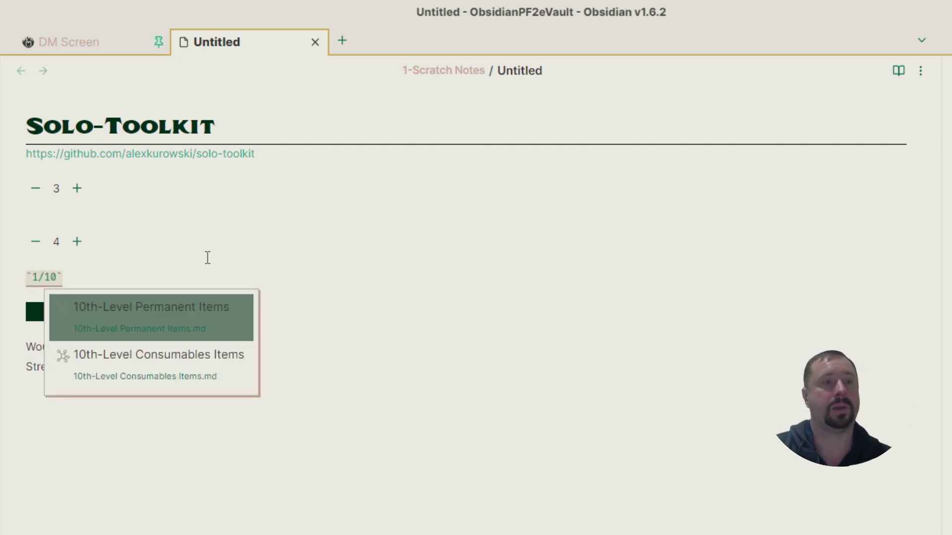
Render the `1/10` progress tracker and fill its boxes in stages up to all ten.
key(Escape)
key(Down)
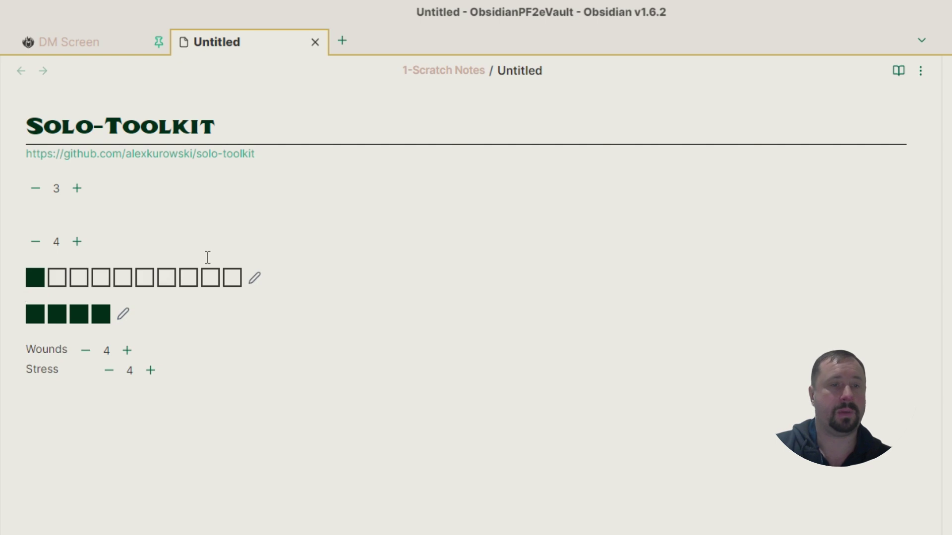
click(57, 278)
click(79, 279)
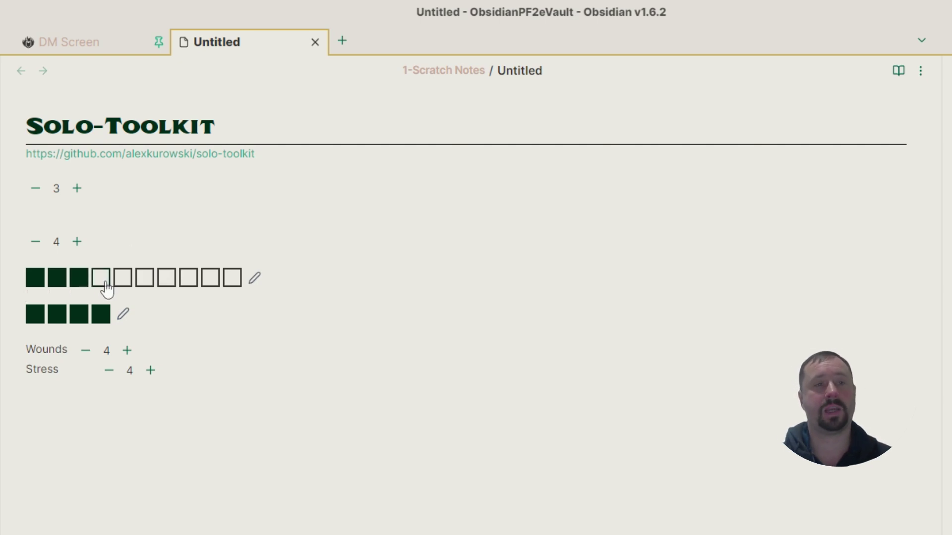
click(100, 279)
click(144, 279)
click(210, 280)
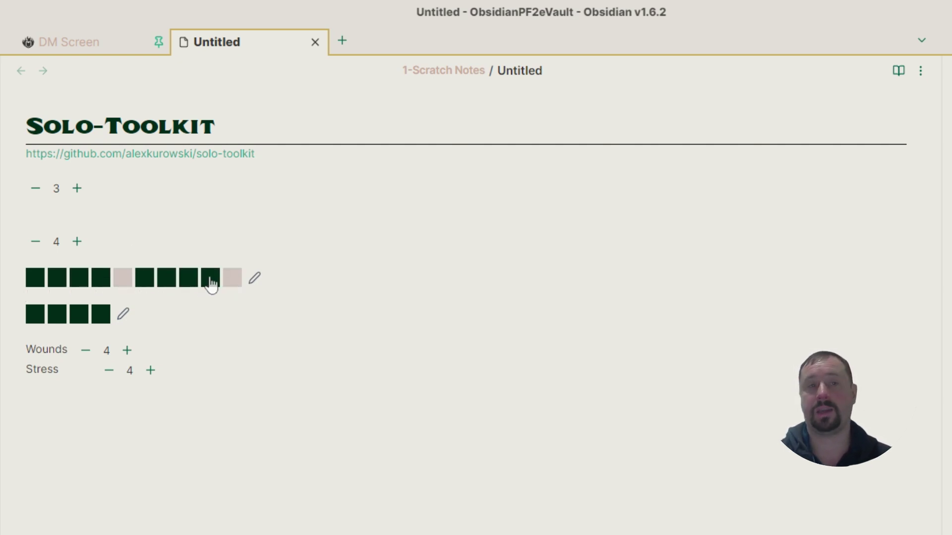
click(188, 280)
click(188, 278)
click(166, 278)
click(227, 280)
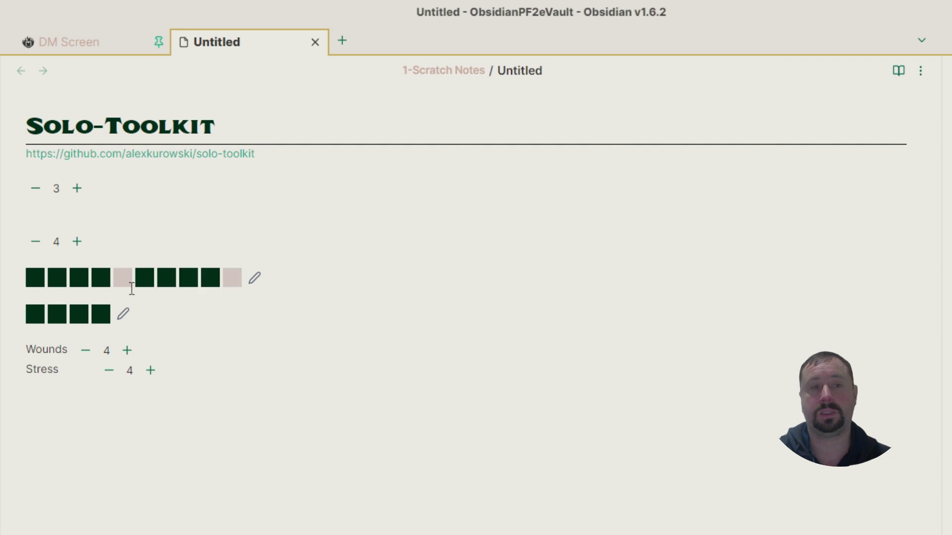
Lower the ten-box tracker's progress and refill it one box at a time to 10.
click(58, 280)
click(119, 280)
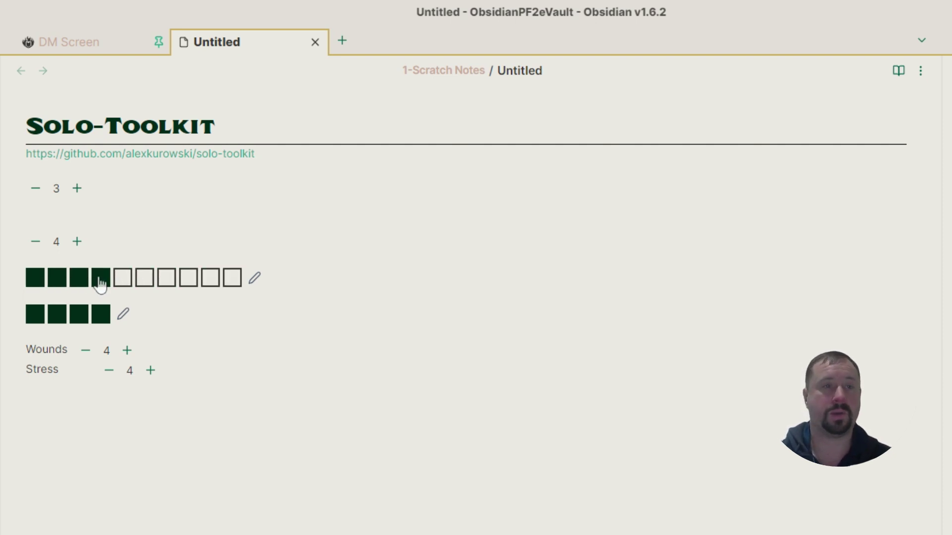
click(100, 280)
click(101, 280)
click(123, 278)
click(144, 278)
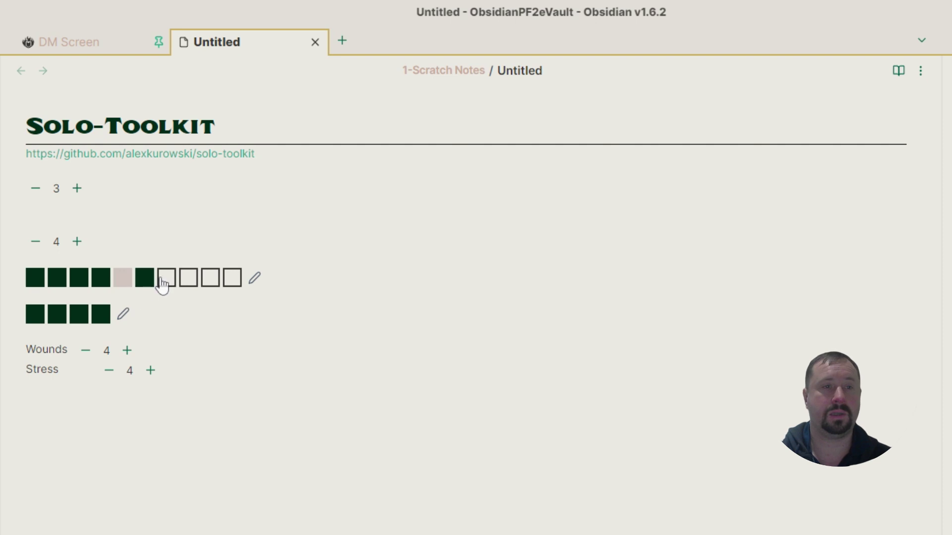
click(166, 279)
click(188, 278)
click(210, 279)
click(231, 279)
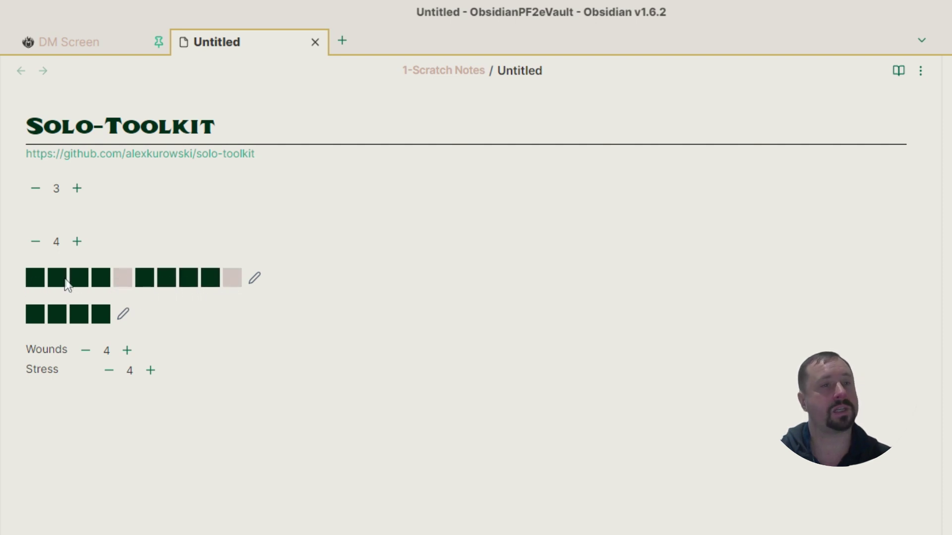
Change the total in the tracker's inline code to 25, making it `4/25`.
click(89, 256)
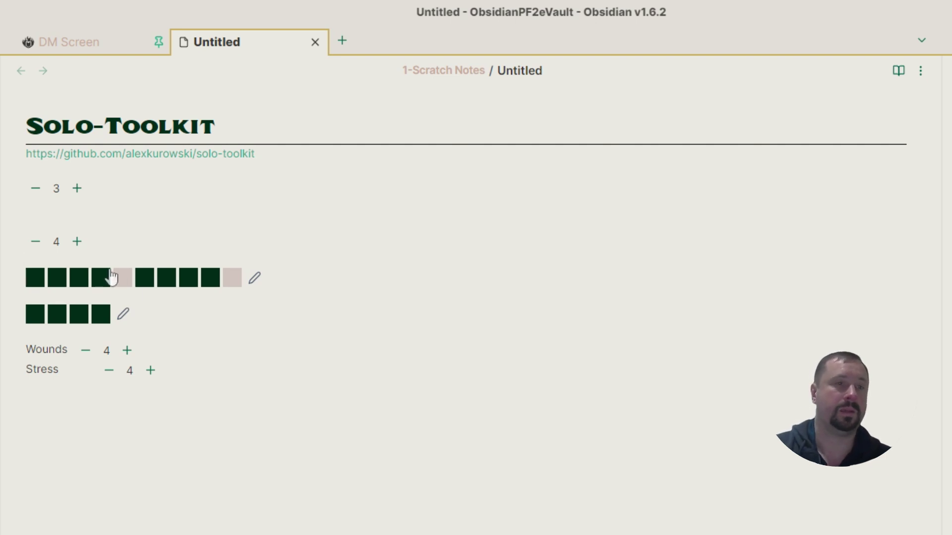
click(133, 276)
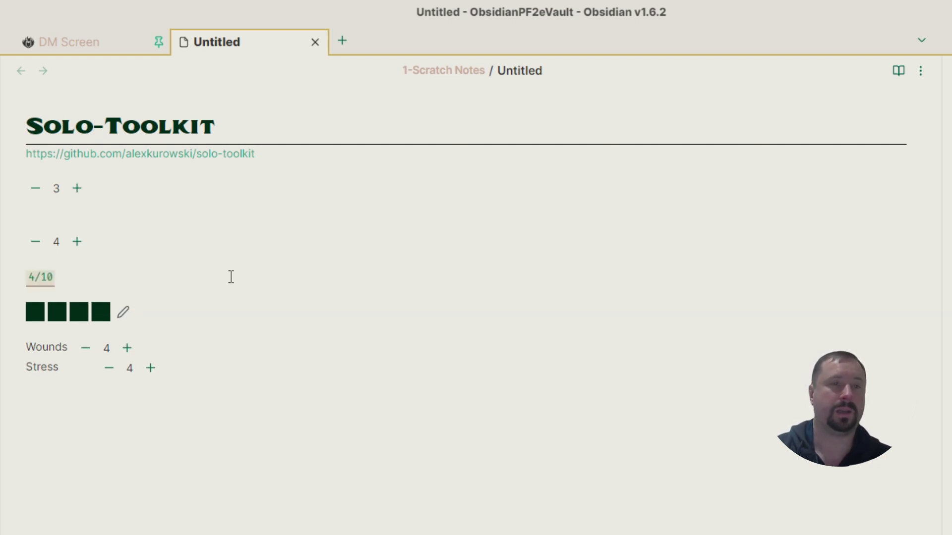
click(51, 276)
double_click(55, 277)
key(BackSpace)
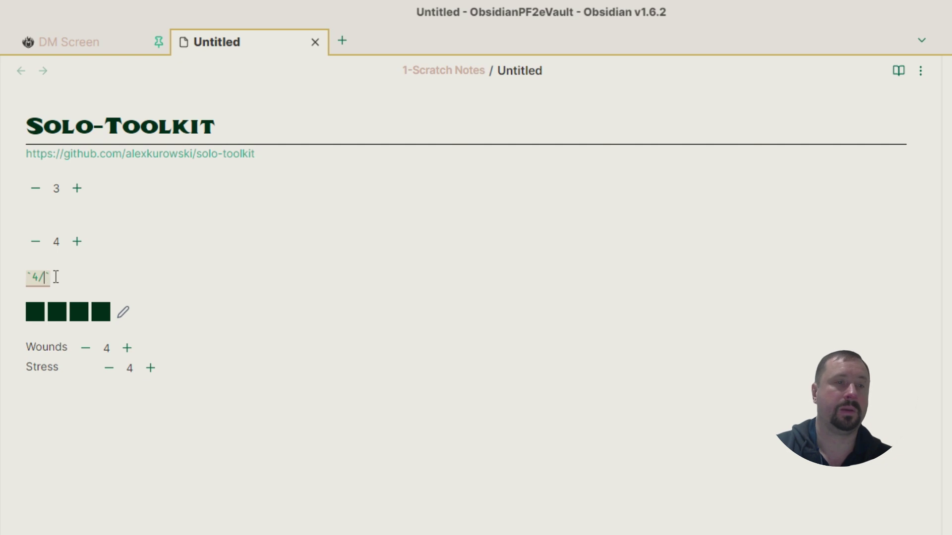
text(25)
click(49, 258)
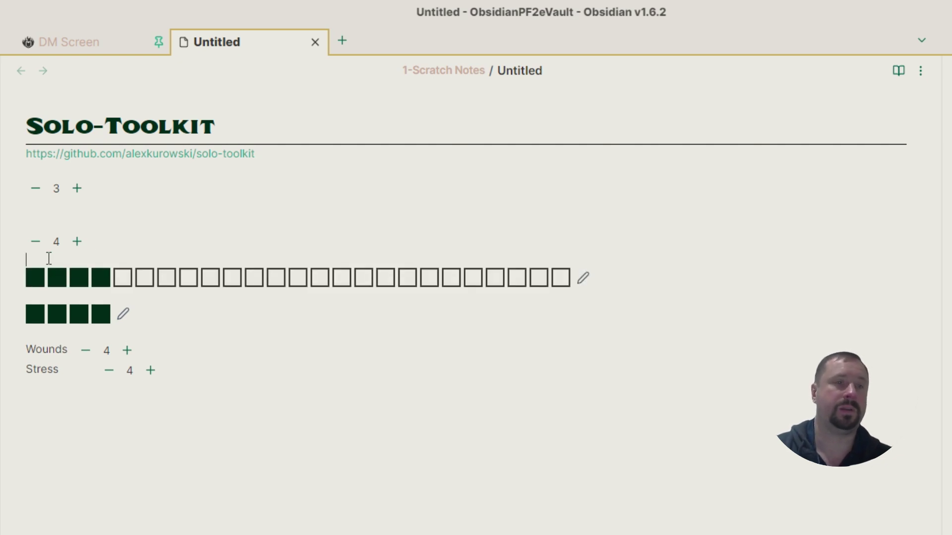
Fill all 25 boxes of the tracker and lower its progress in stages to 10.
click(592, 280)
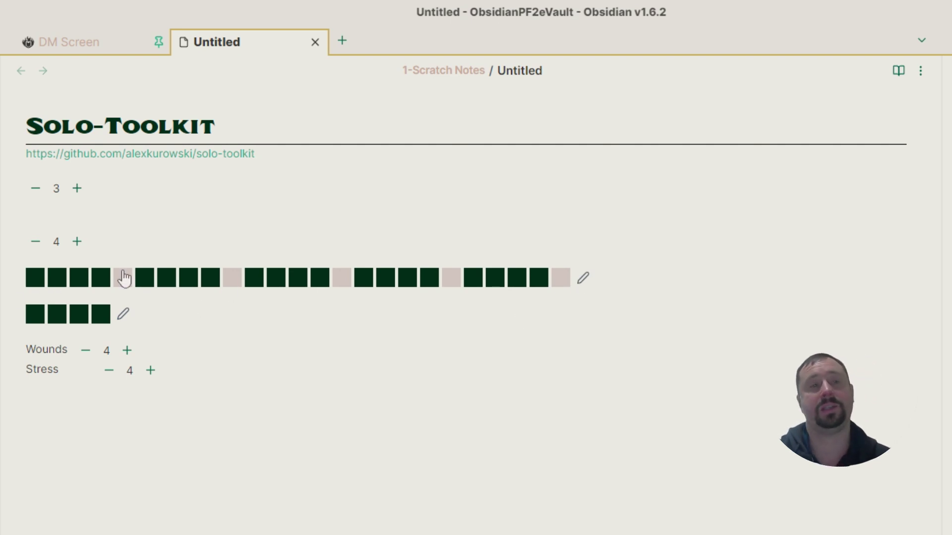
click(534, 278)
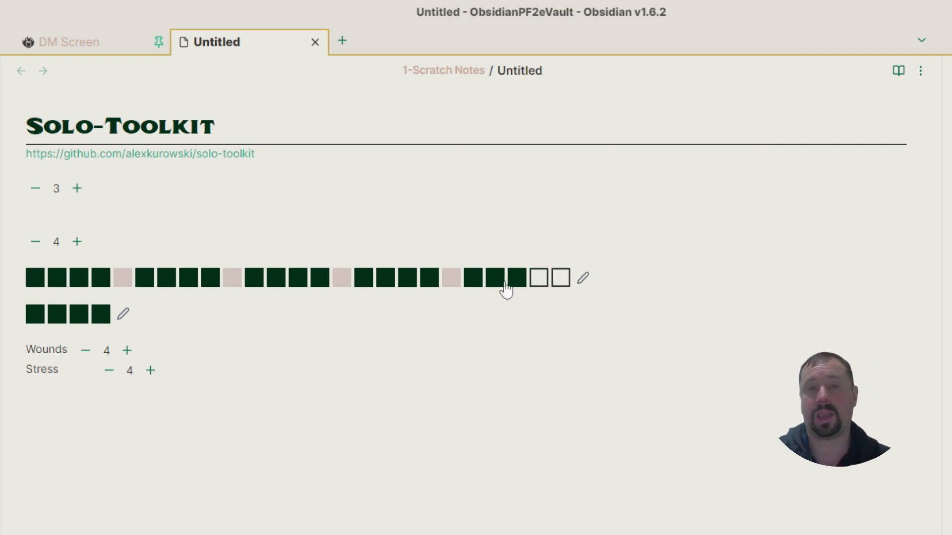
click(499, 285)
click(475, 285)
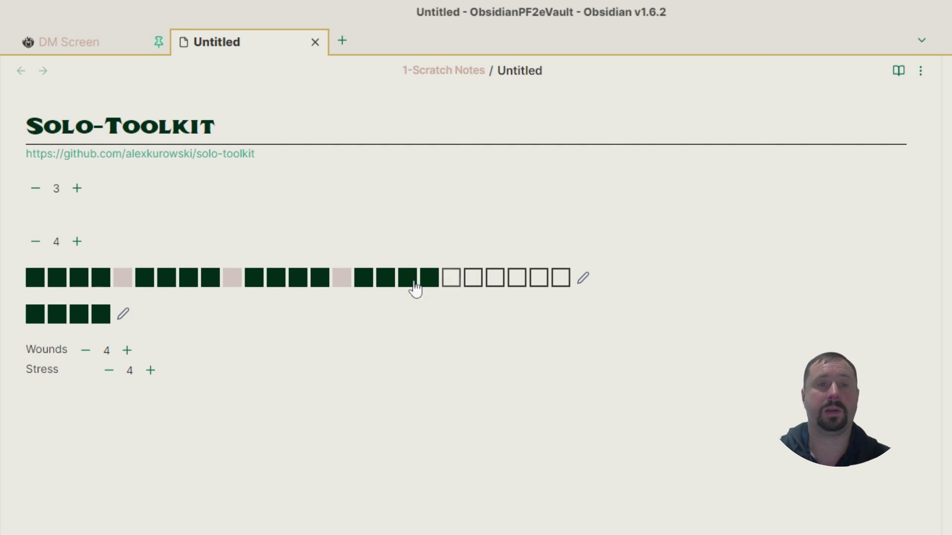
click(363, 285)
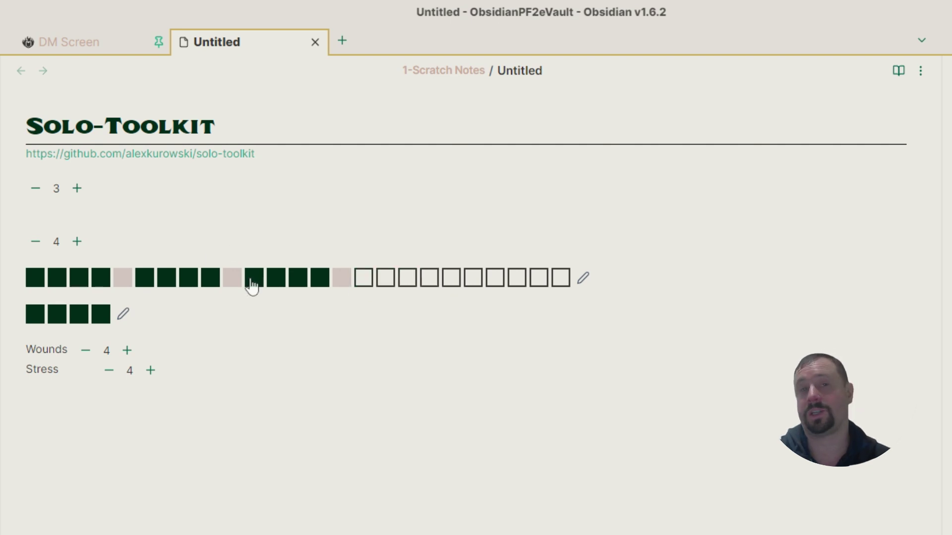
click(338, 280)
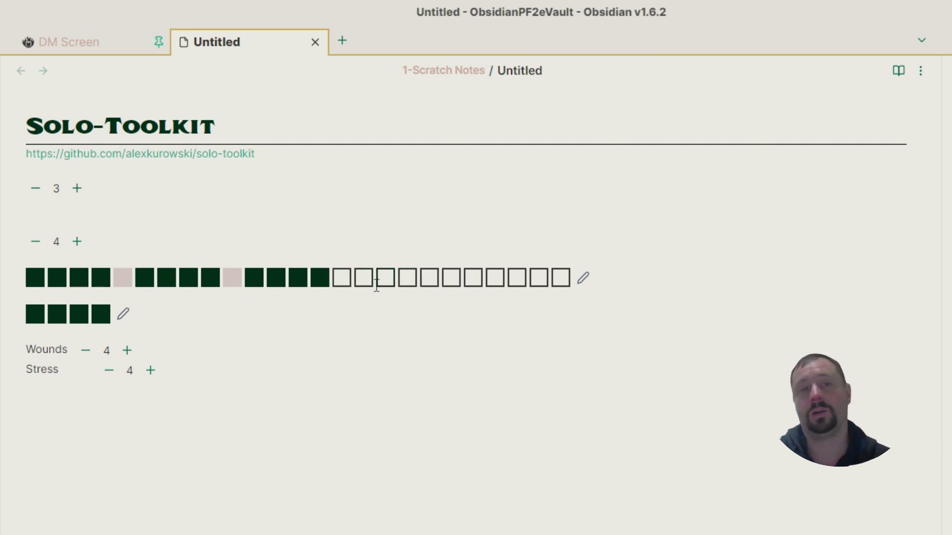
click(253, 278)
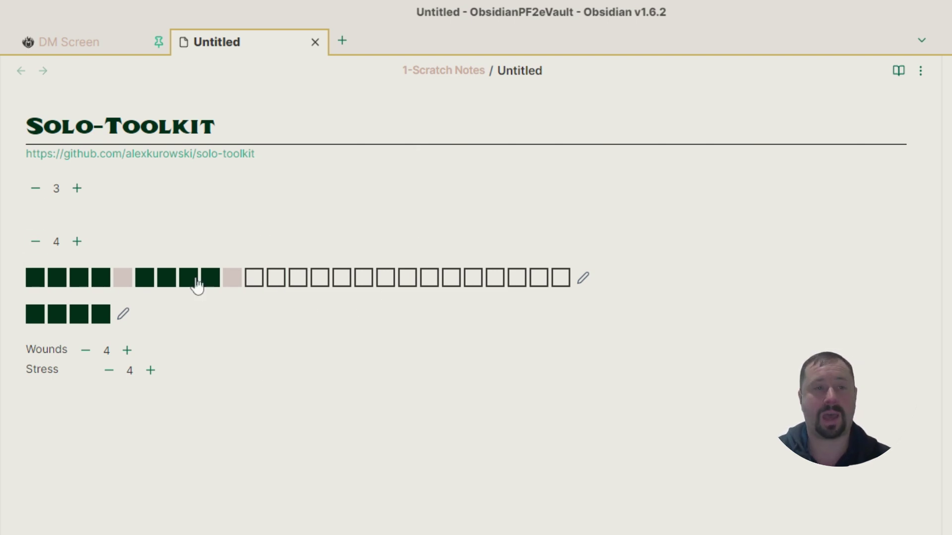
Examine the blank inline code that spaces the Stress counter away from its label.
click(79, 375)
key(Left)
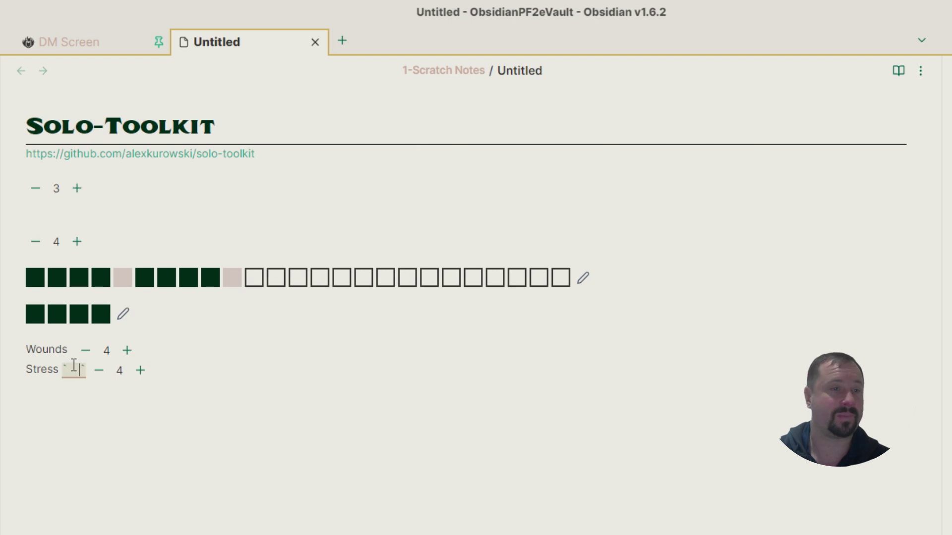
click(168, 424)
click(81, 375)
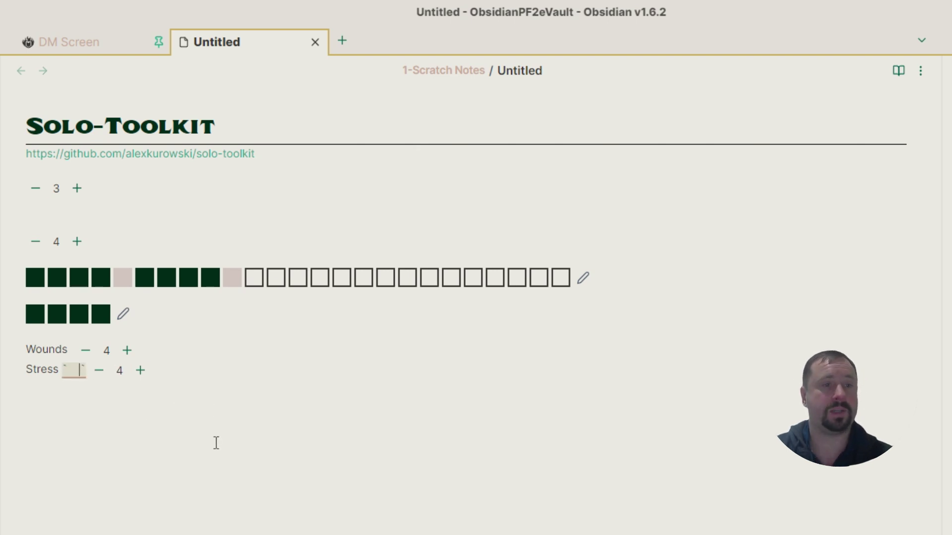
key(shift+Right)
key(shift+Right)
key(shift+Right)
key(shift+Right)
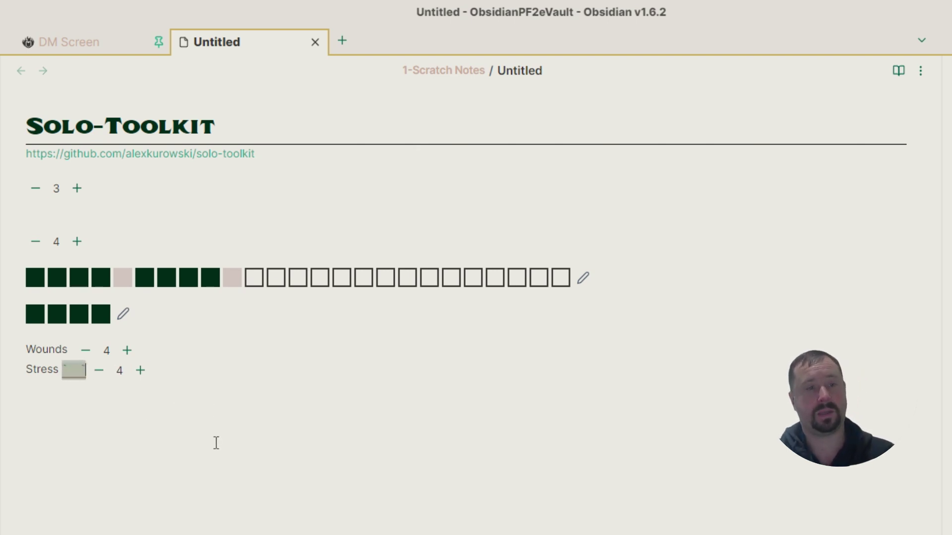
key(Up)
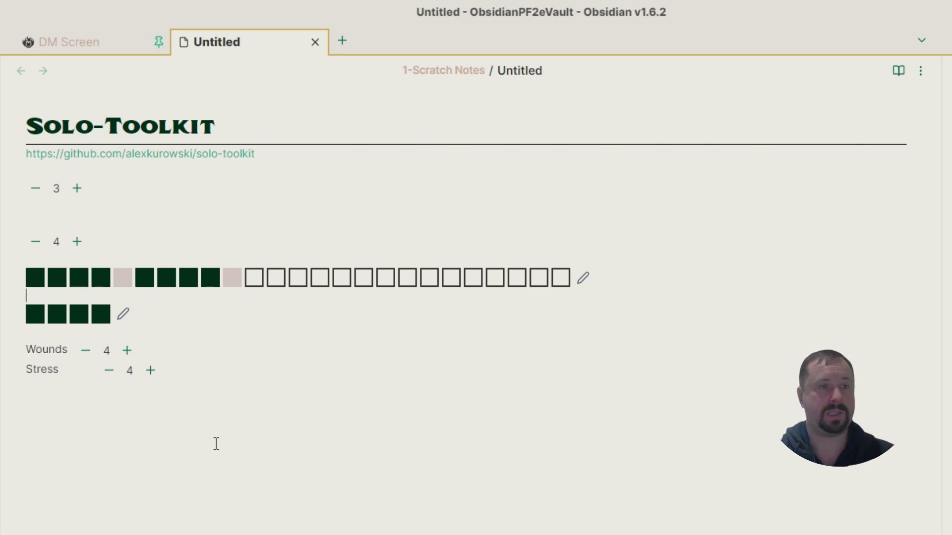
Try to indent the 25-box tracker with a tab in front of its `10/25` inline code.
text(`   `)
key(ctrl+z)
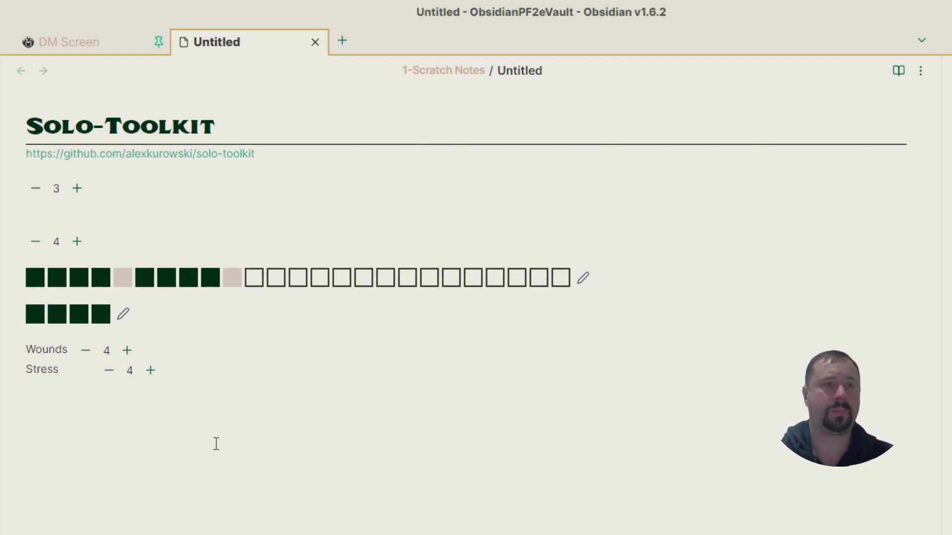
right_click(216, 444)
click(586, 272)
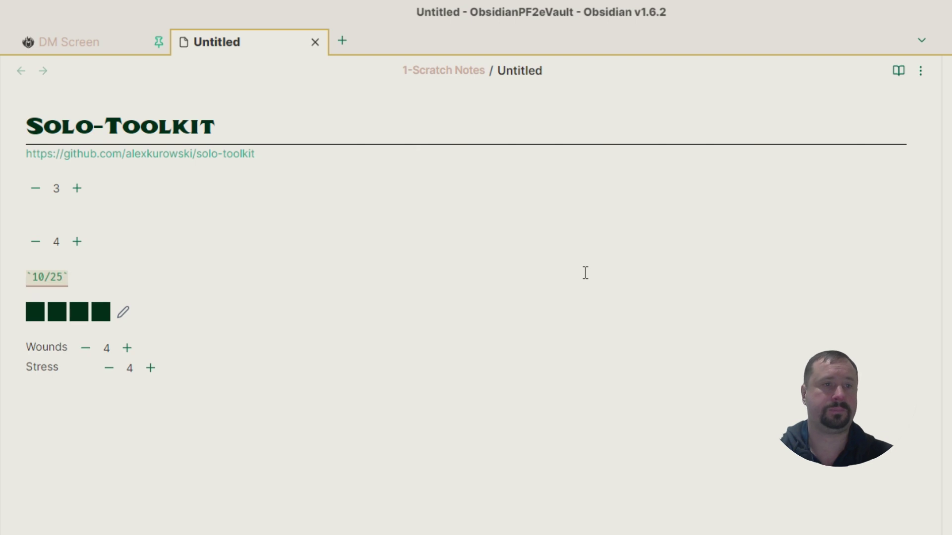
text(`  `)
key(ctrl+z)
key(Tab)
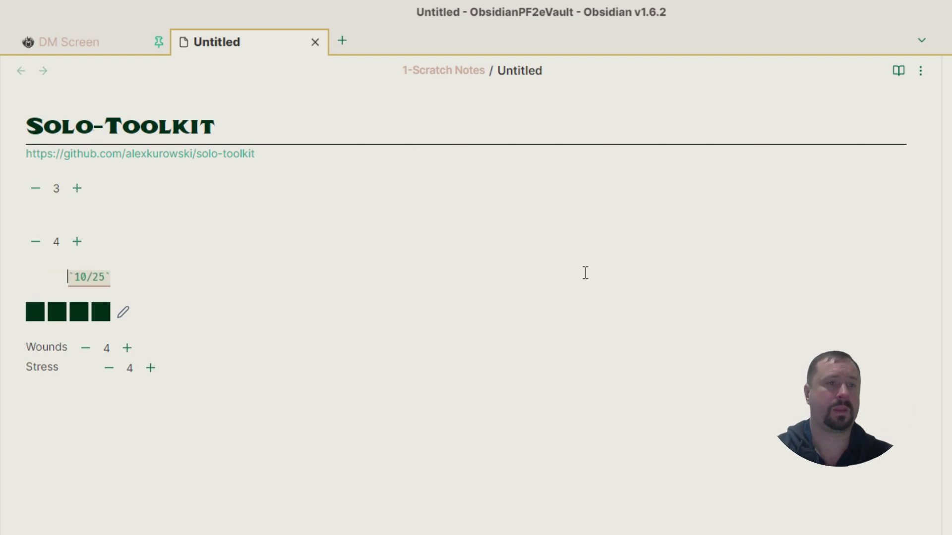
click(476, 430)
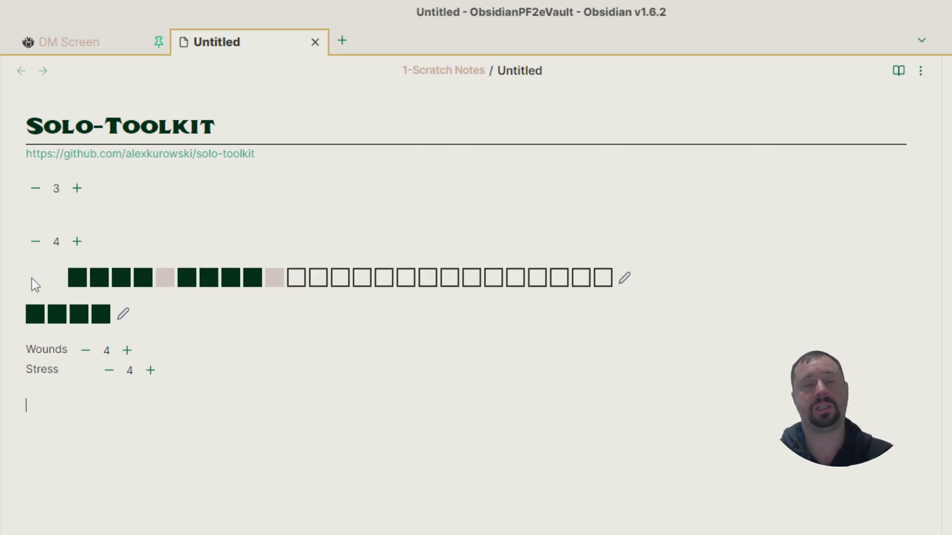
Offset the 25-box tracker with blank inline code in front of it and widen that code with extra spaces.
click(31, 276)
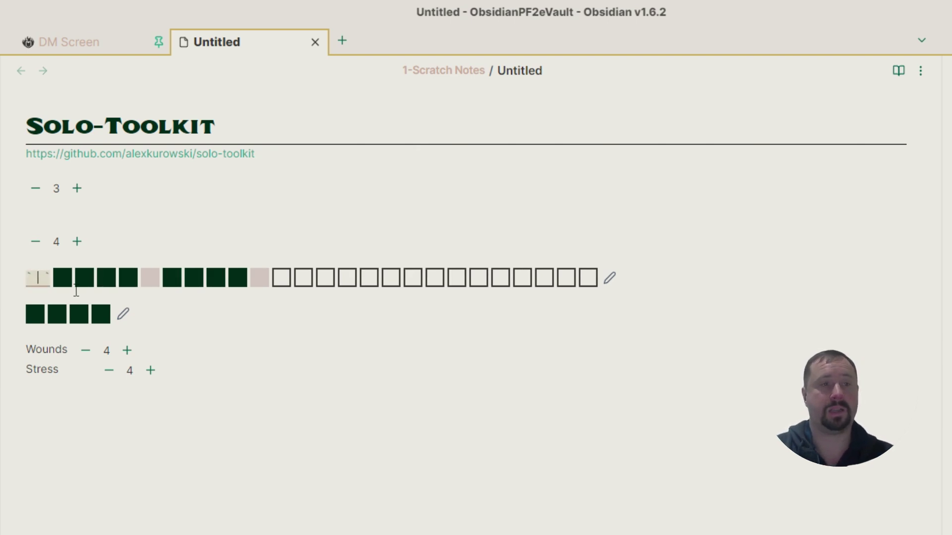
click(98, 404)
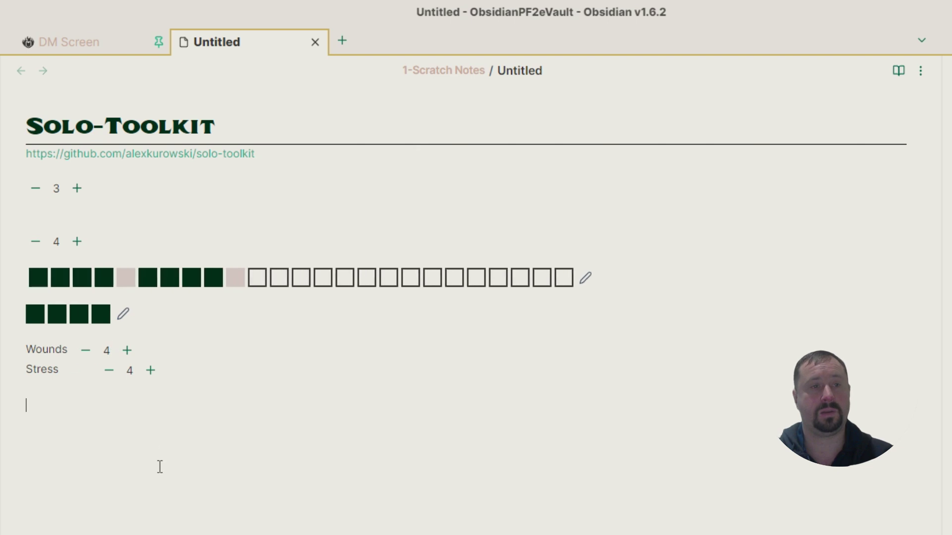
click(51, 269)
text(`)
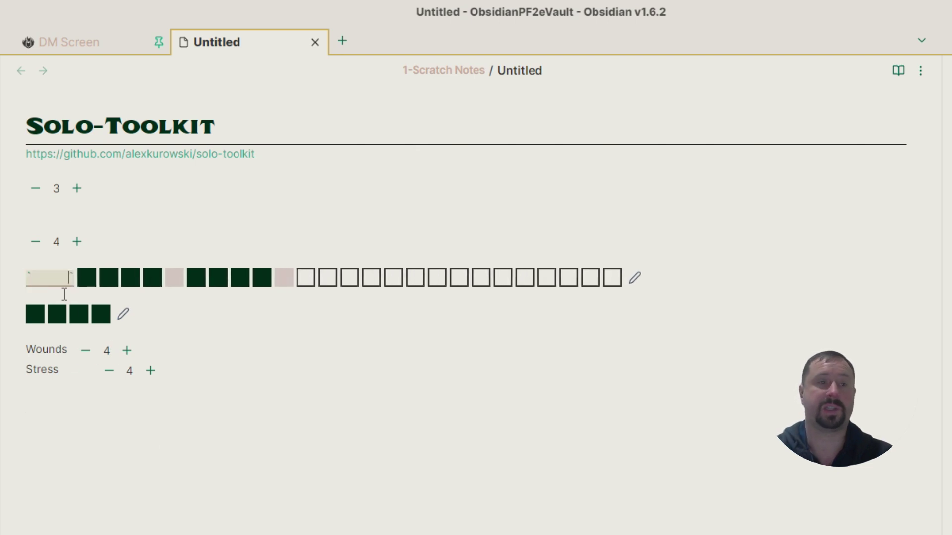
Remove the extra spaces from the blank inline code before the 25-box tracker and indent the line with a leading tab.
key(shift+Home)
key(shift+Right)
key(shift+Right)
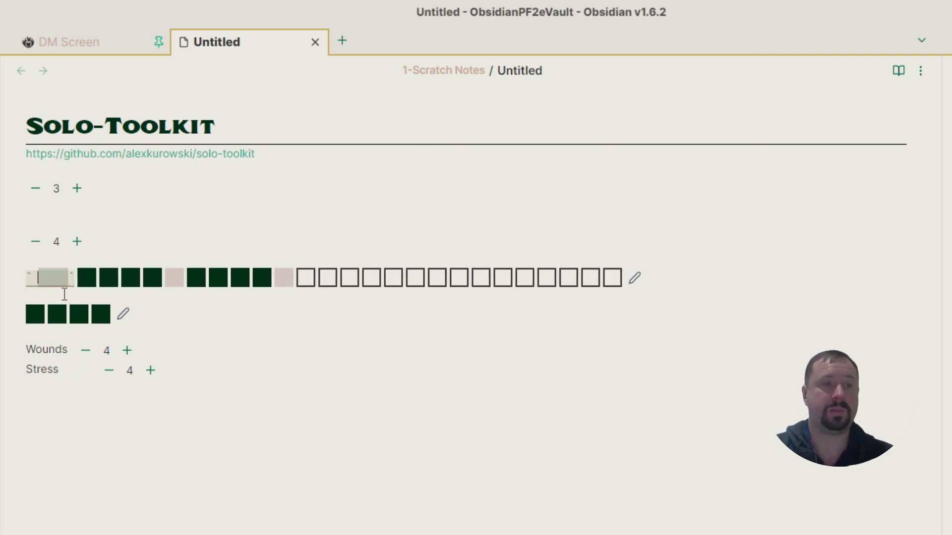
key(BackSpace)
key(shift+Home)
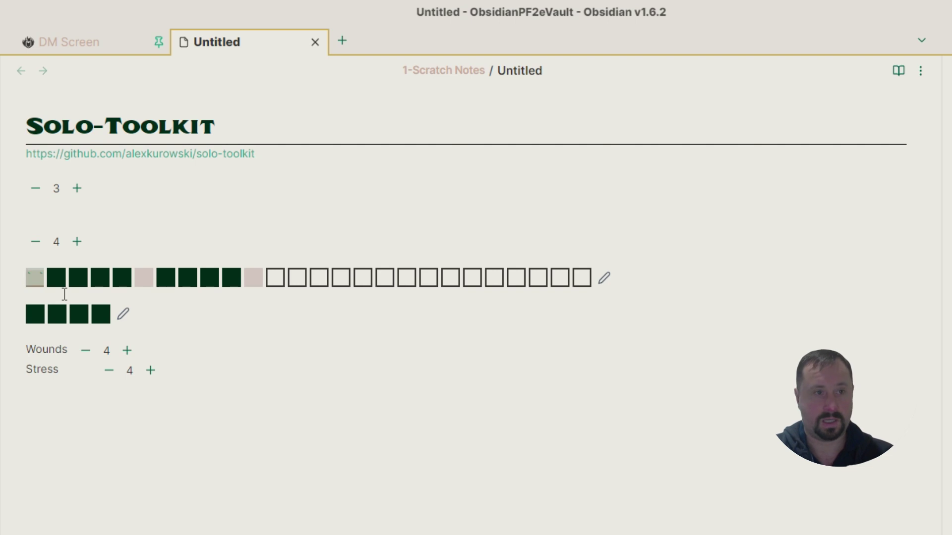
key(Tab)
click(172, 478)
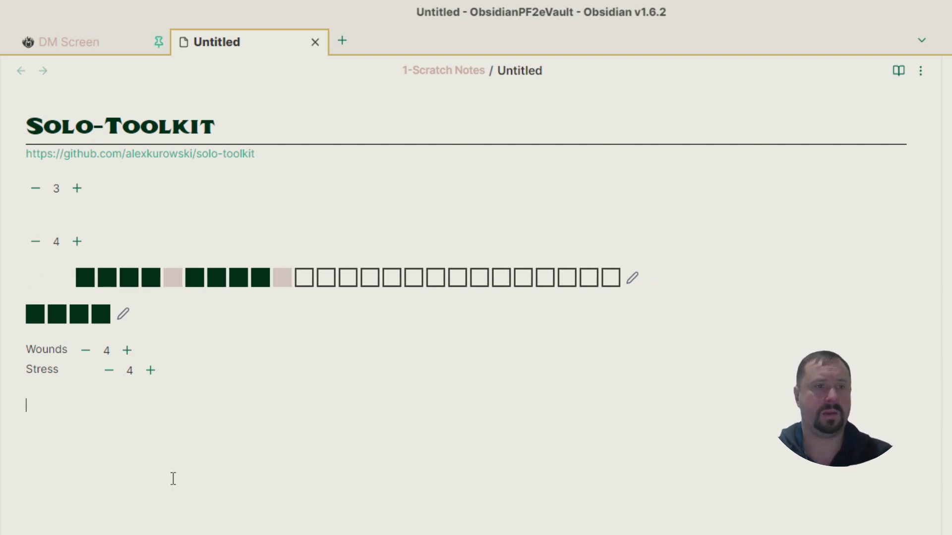
key(ctrl+z)
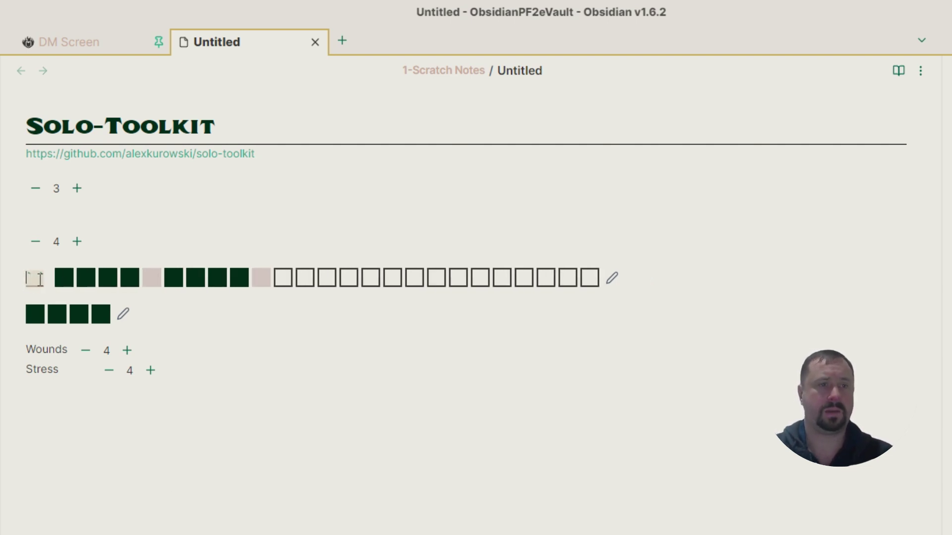
key(Tab)
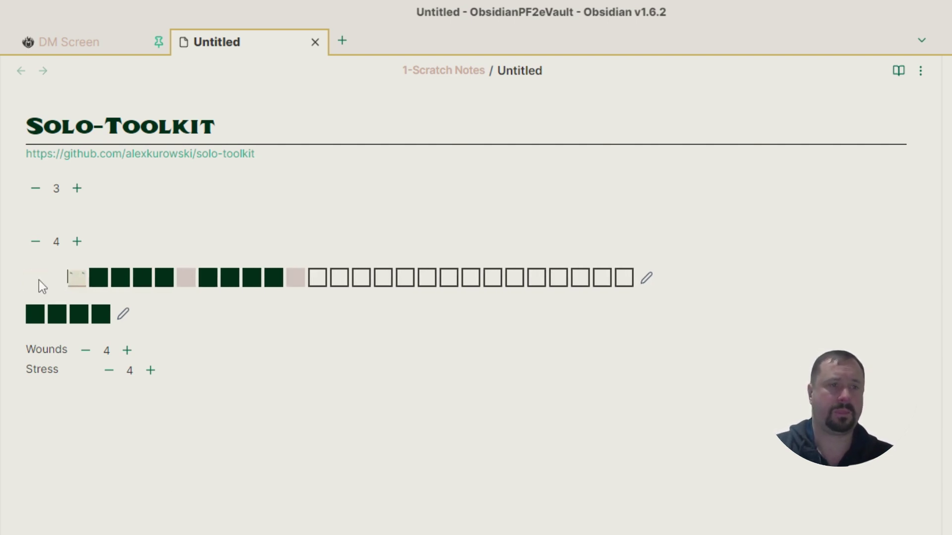
click(224, 411)
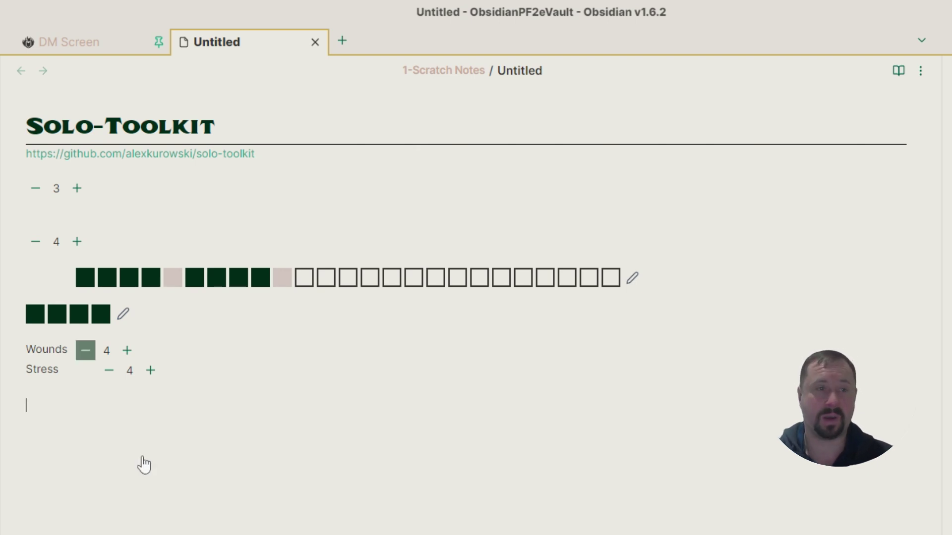
Delete the leftover blank inline code between the indent and the 25-box tracker's `10/25` inline code.
click(87, 283)
key(Right)
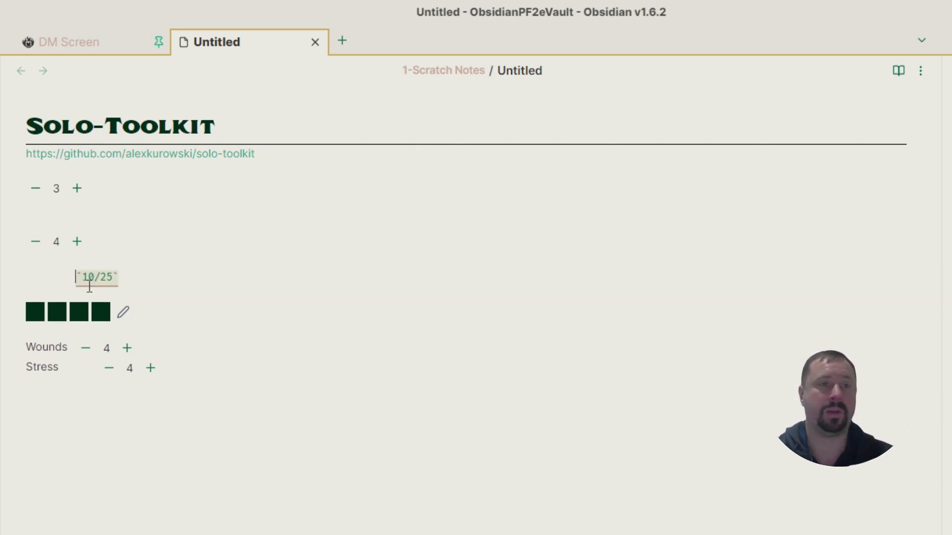
key(Left)
key(shift+Left)
key(shift+Left)
key(shift+Left)
key(BackSpace)
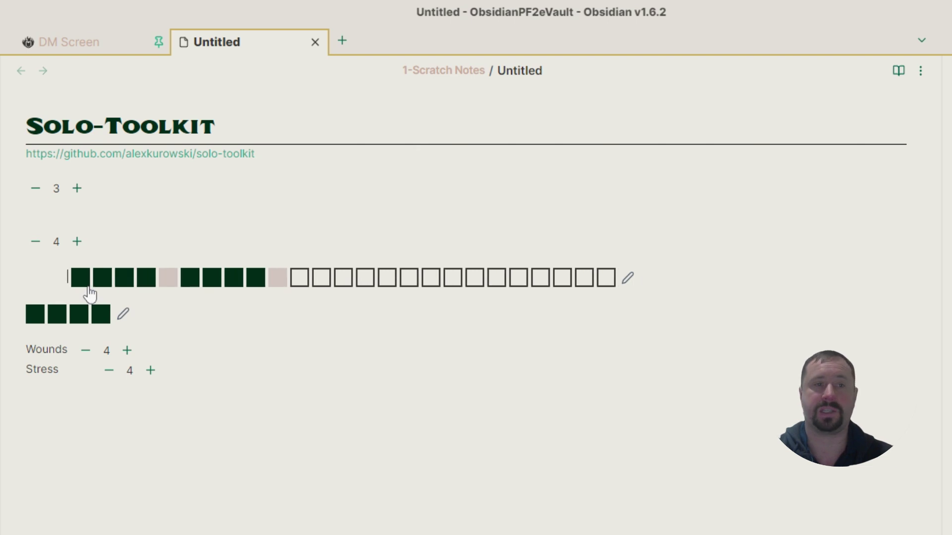
key(ctrl+End)
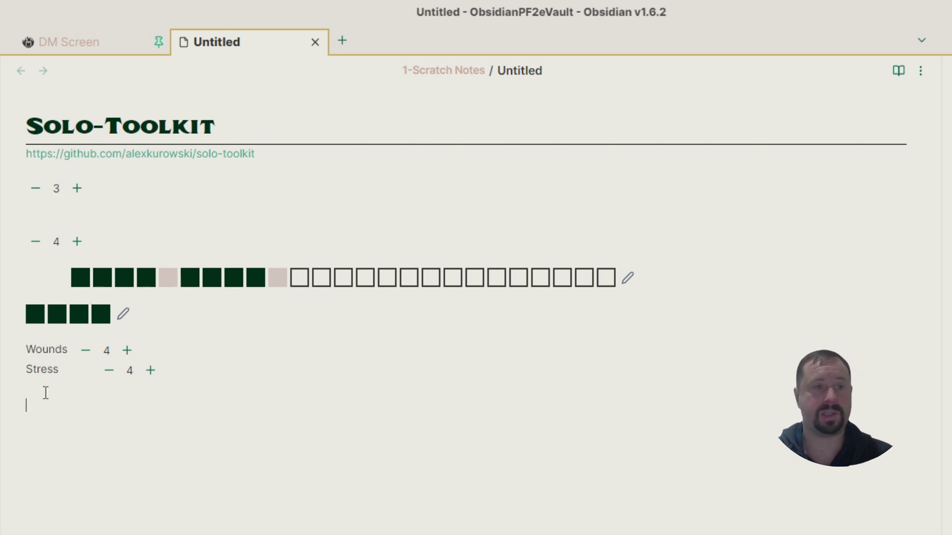
Examine the Wounds and Stress lines to compare how each counter is spaced from its label.
click(130, 370)
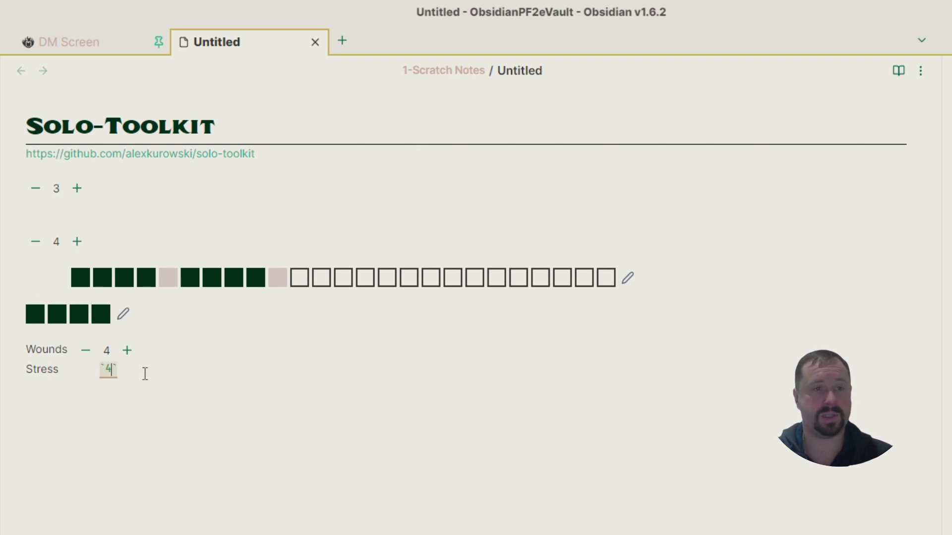
click(91, 381)
click(44, 370)
drag(199, 379, 10, 357)
click(46, 349)
drag(140, 354, 42, 355)
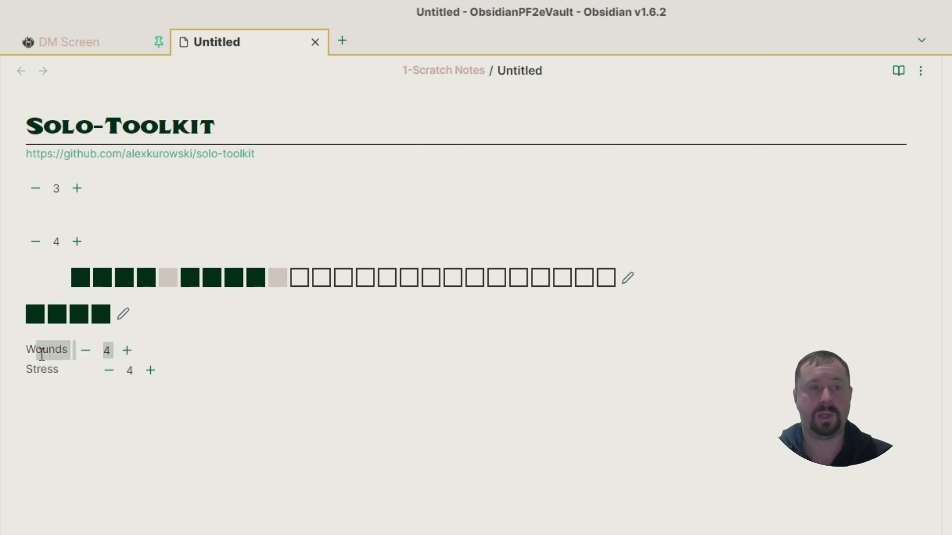
click(158, 371)
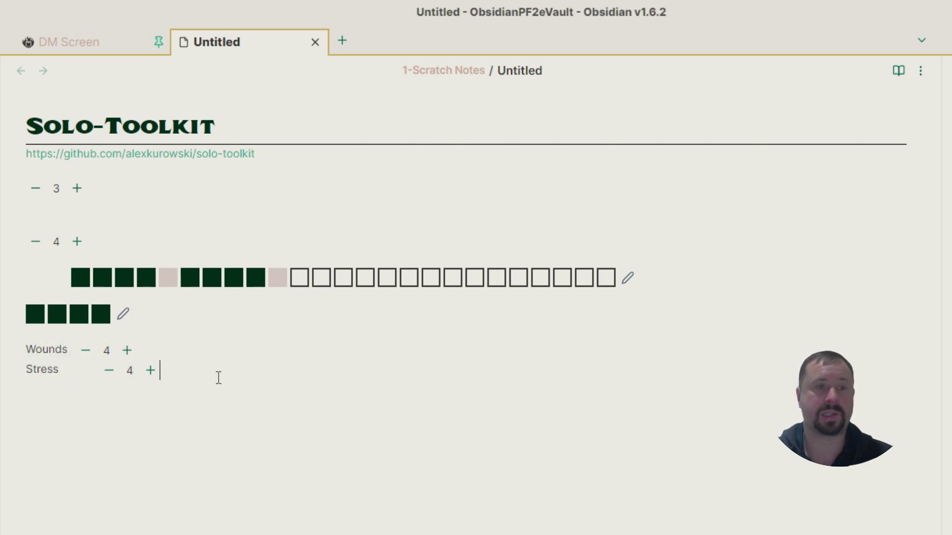
drag(219, 378, 19, 379)
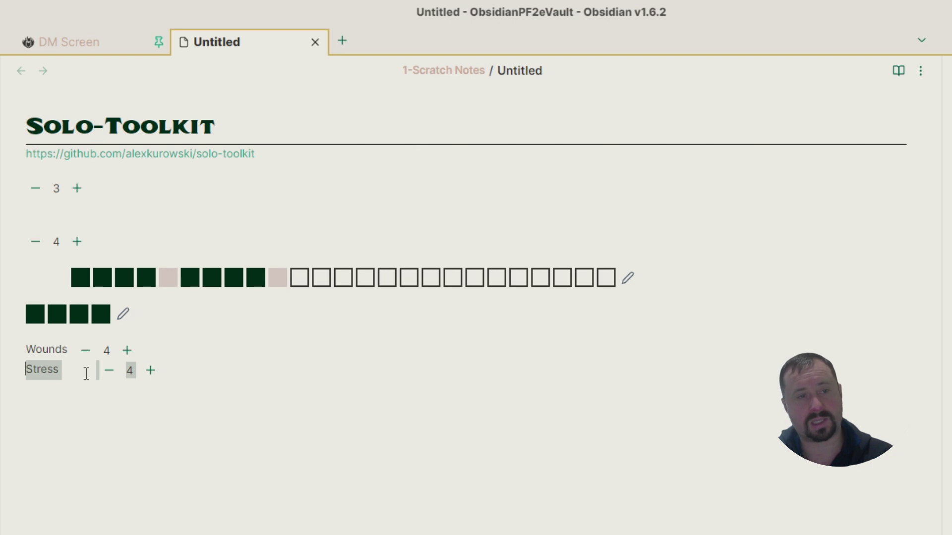
click(98, 414)
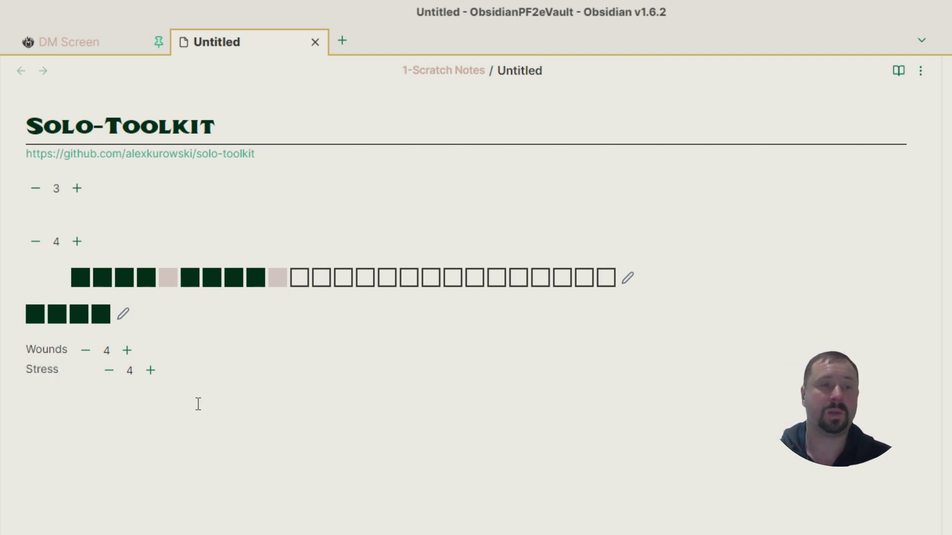
Insert a table below the Stress counter and head its two columns Column1 and Column2.
right_click(29, 421)
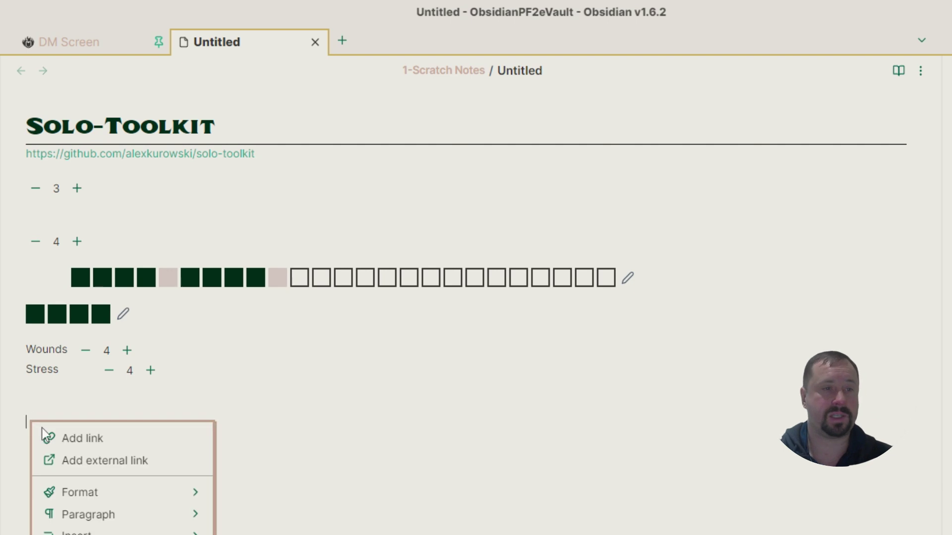
mouse_move(124, 532)
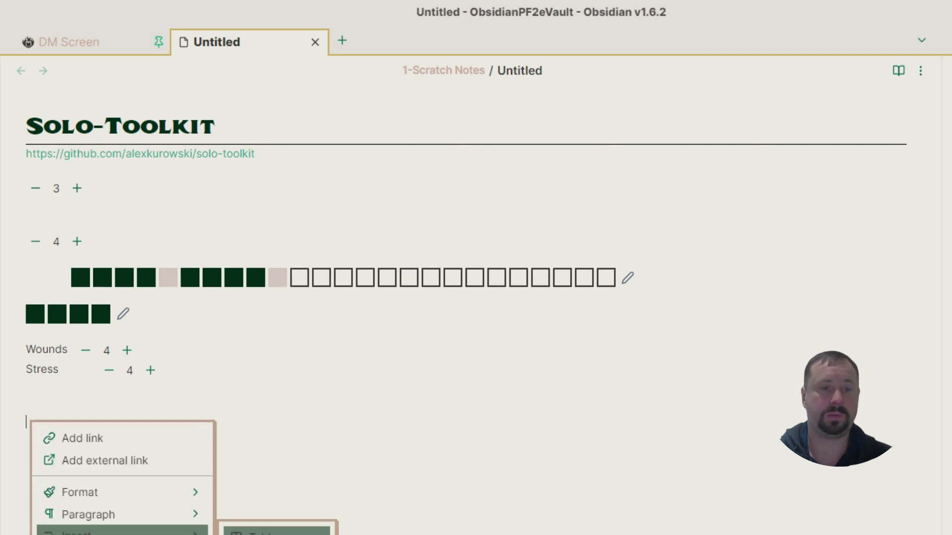
click(262, 533)
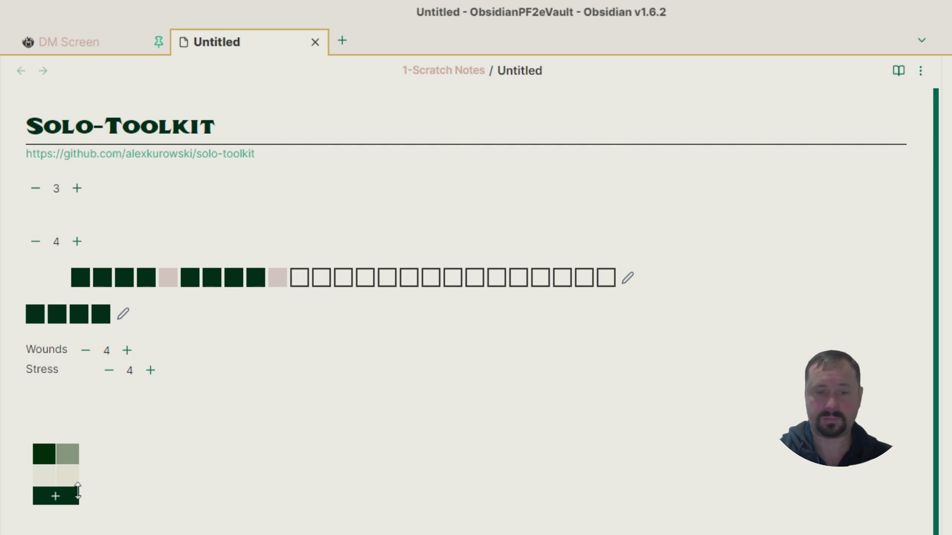
click(43, 460)
text(C)
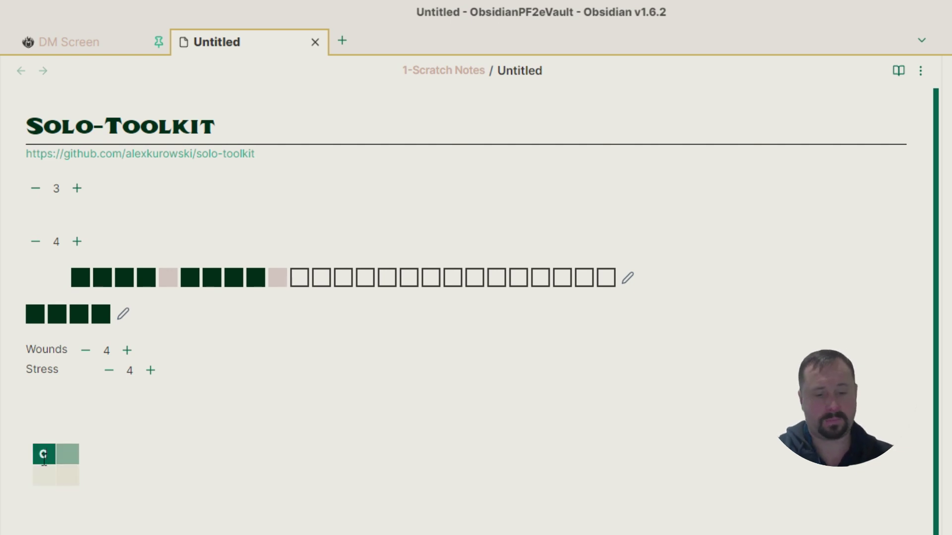
text(olumn1 )
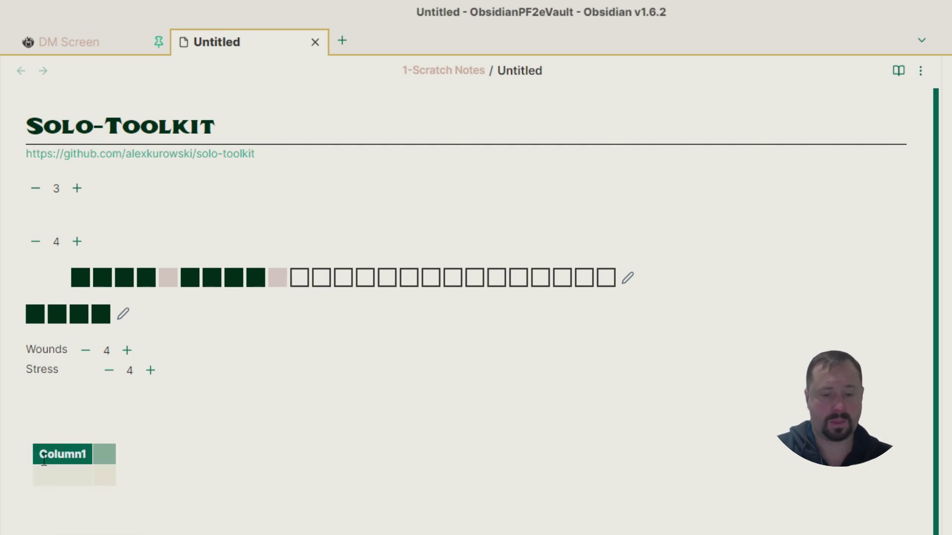
text(Column2 )
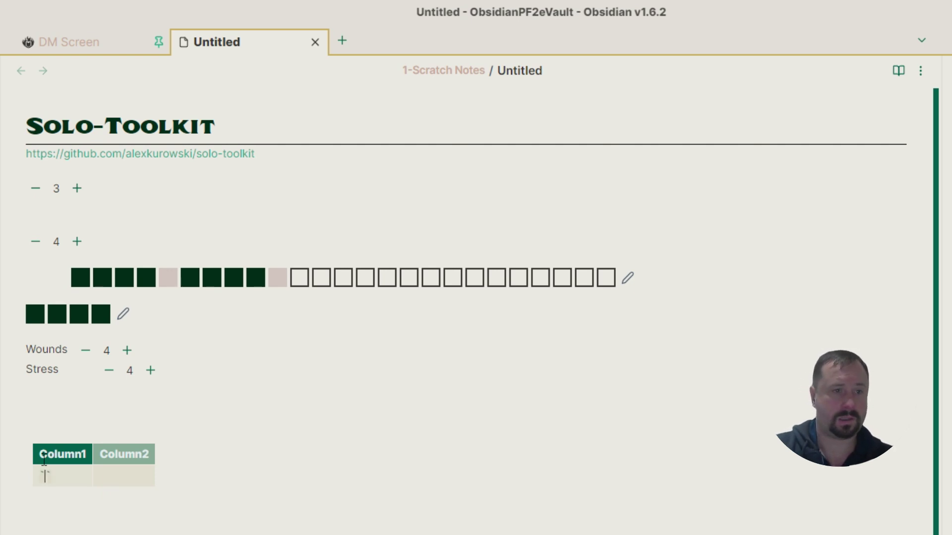
Enter a counter as the inline code `5` in the first cell under Column1.
text(5)
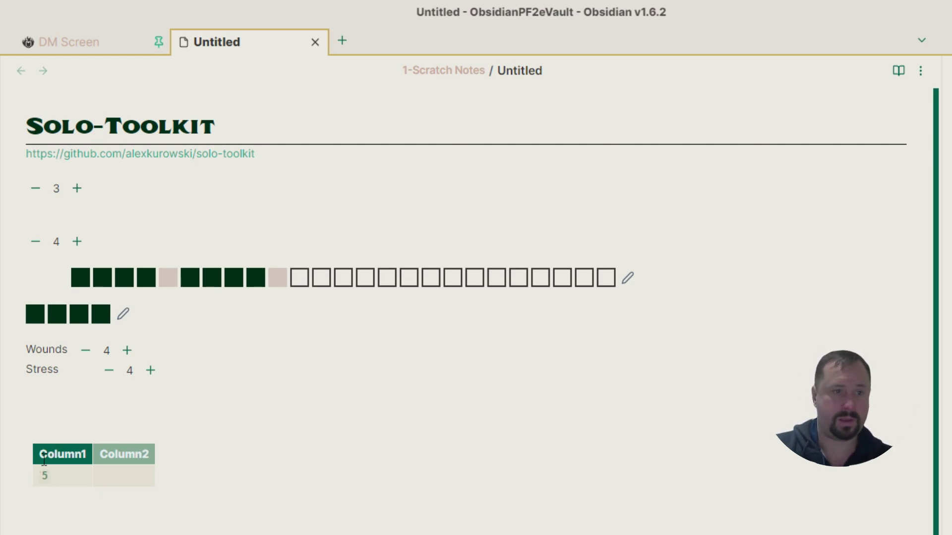
key(Up)
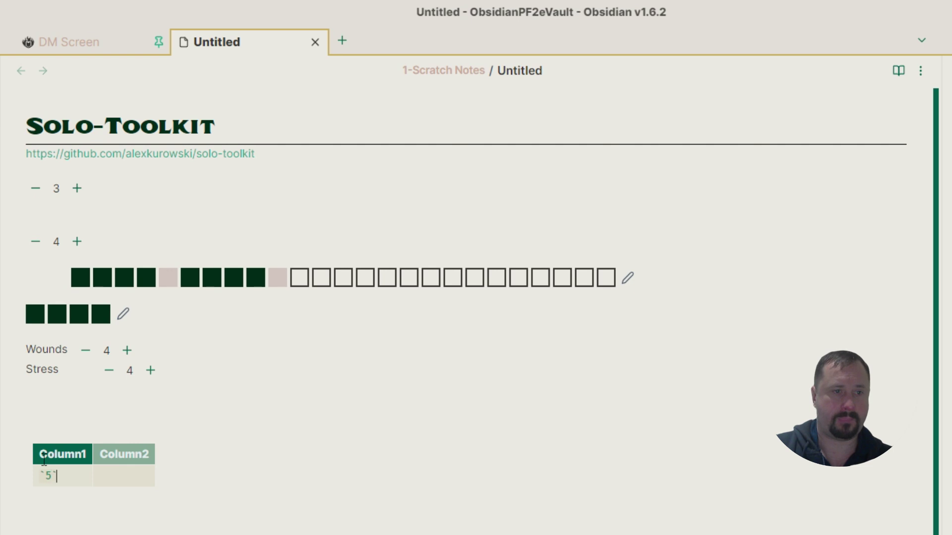
Complete the table's first row by entering an inline progress tracker `1/5` in Column2 beside the `5` counter.
key(Down)
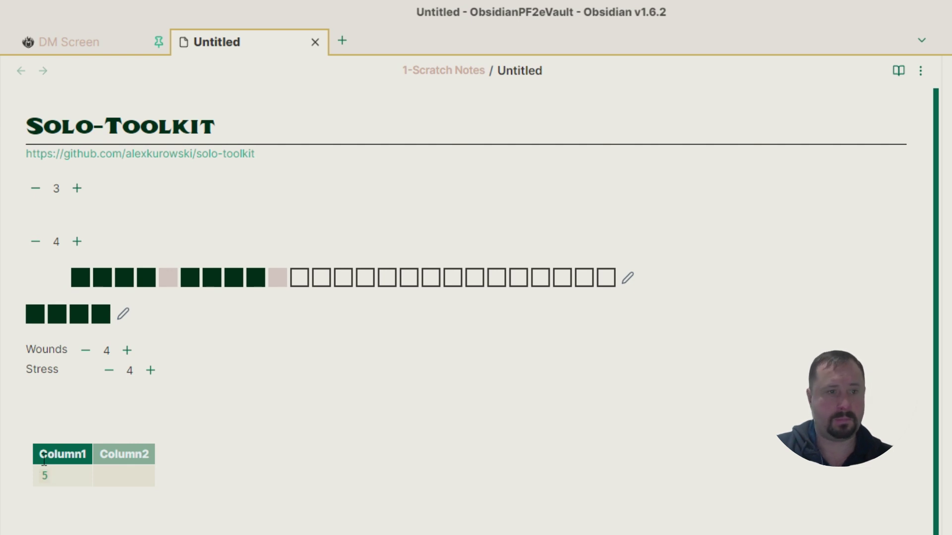
text(`1/5)
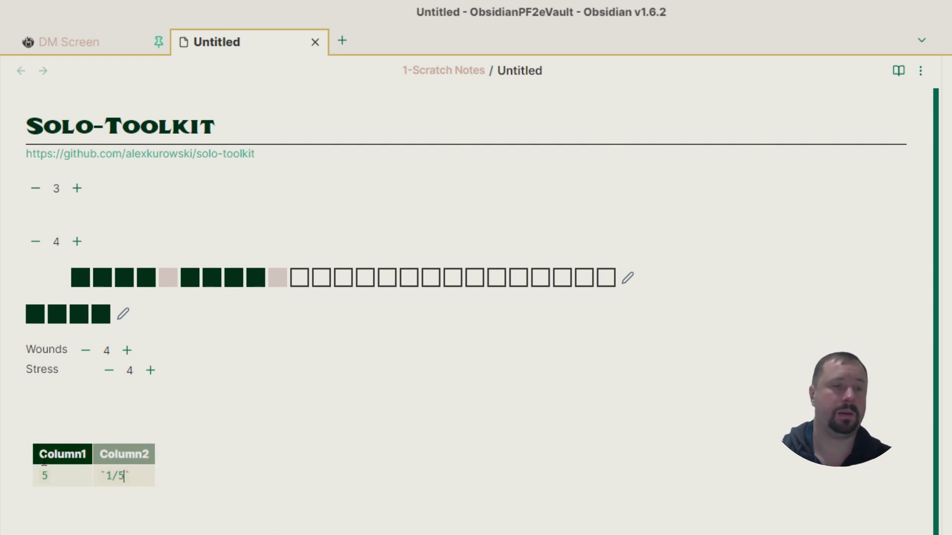
key(Down)
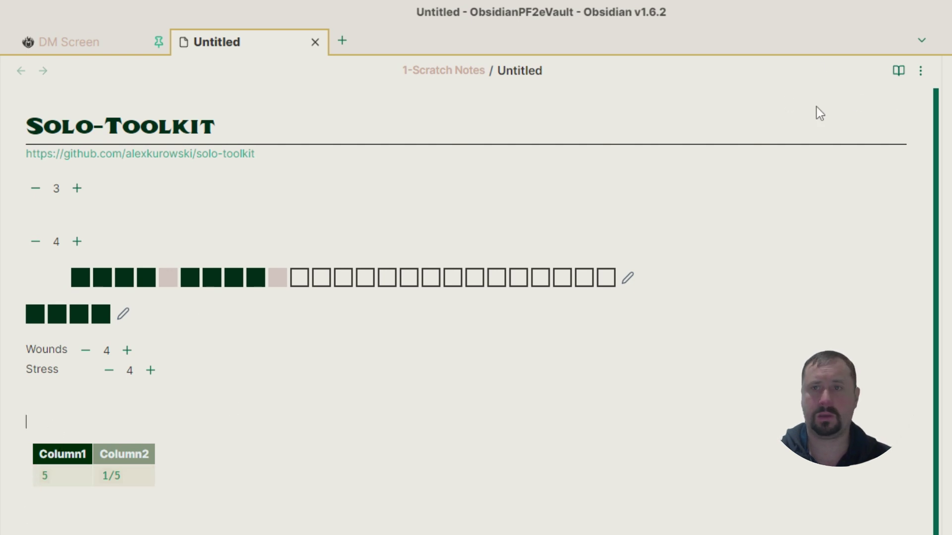
Close and reopen the Untitled note, and compare how its counters, trackers and table render in reading view and editing view.
click(315, 42)
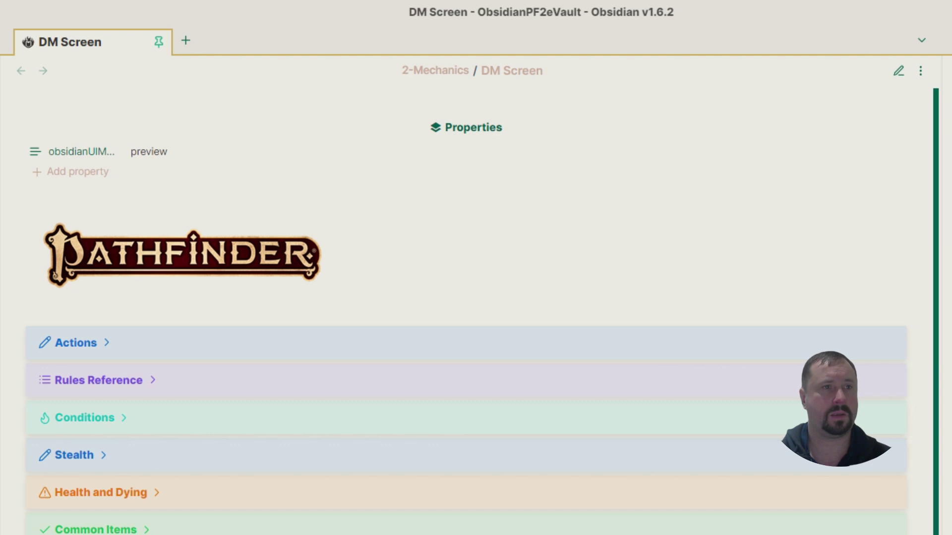
key(ctrl+shift+t)
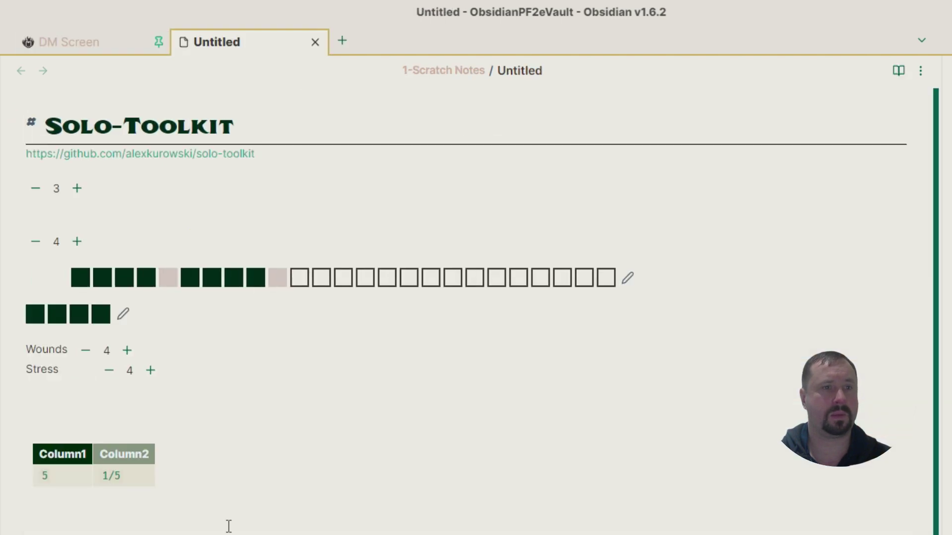
click(921, 70)
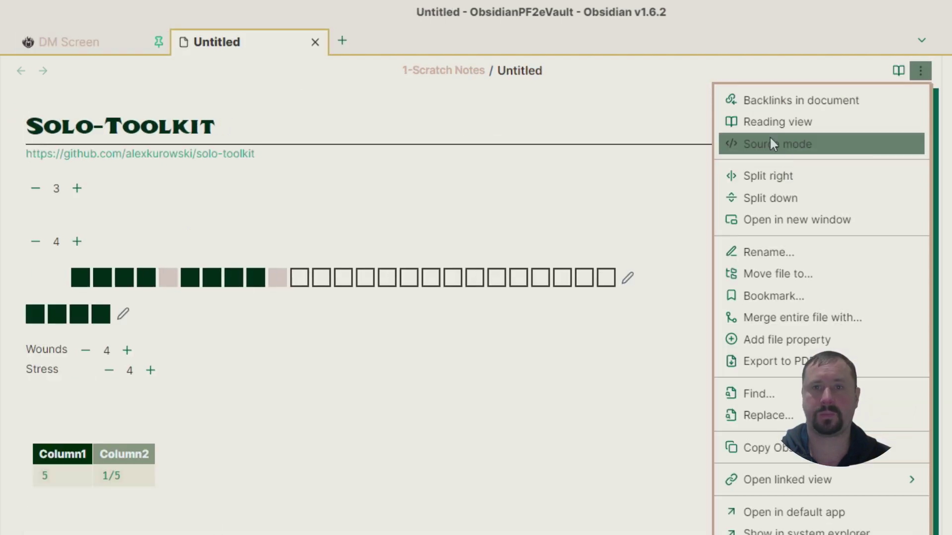
click(771, 121)
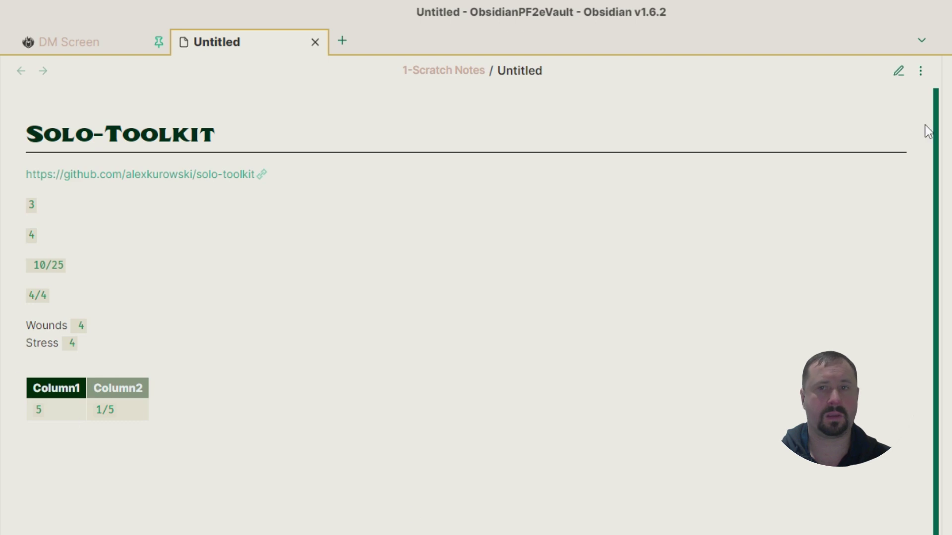
click(920, 70)
click(774, 122)
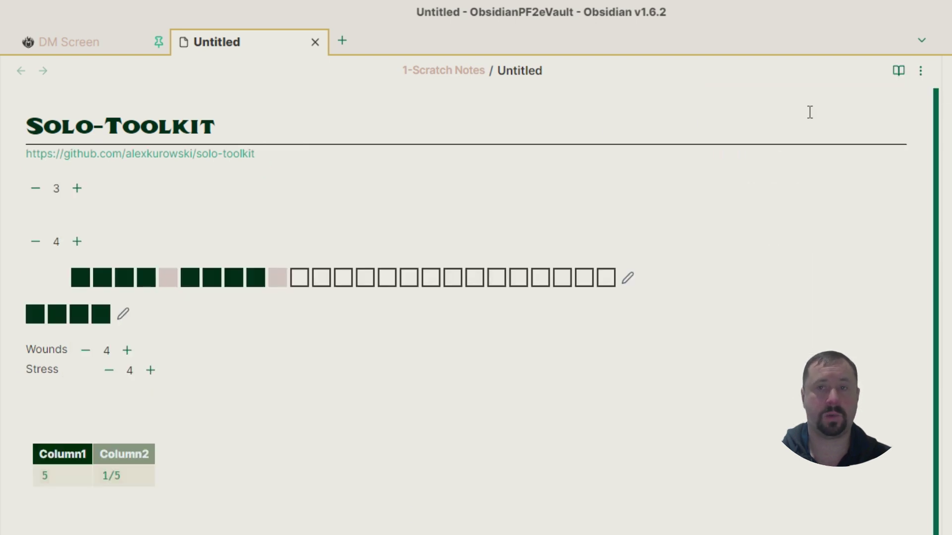
click(921, 72)
click(771, 121)
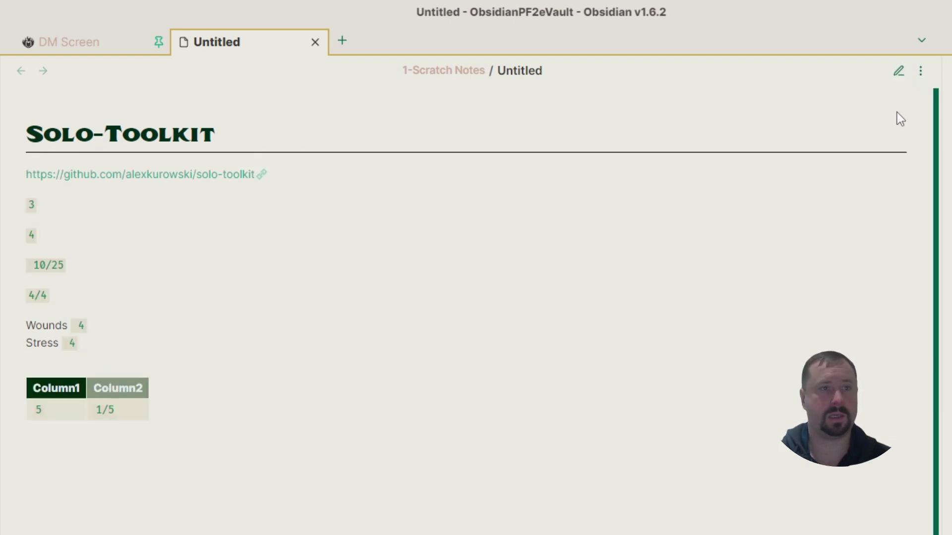
key(ctrl+e)
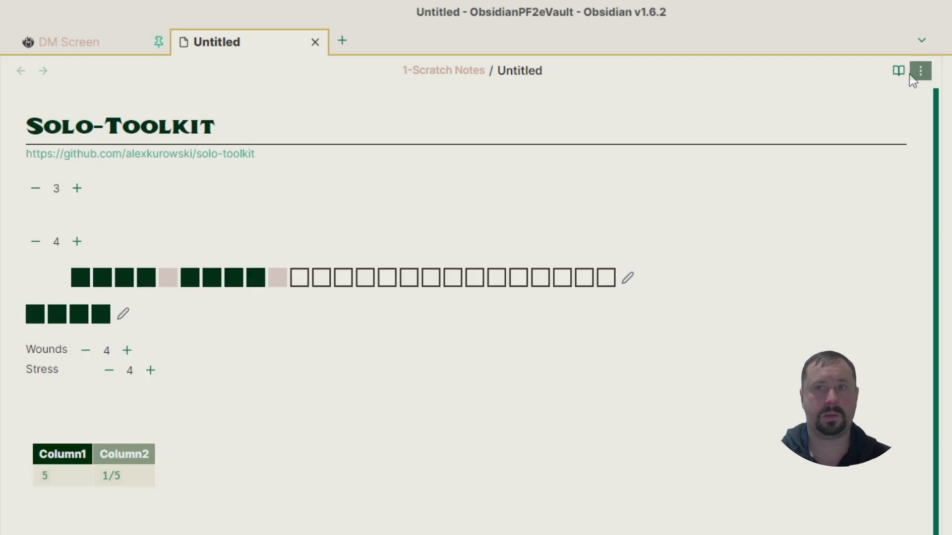
click(918, 75)
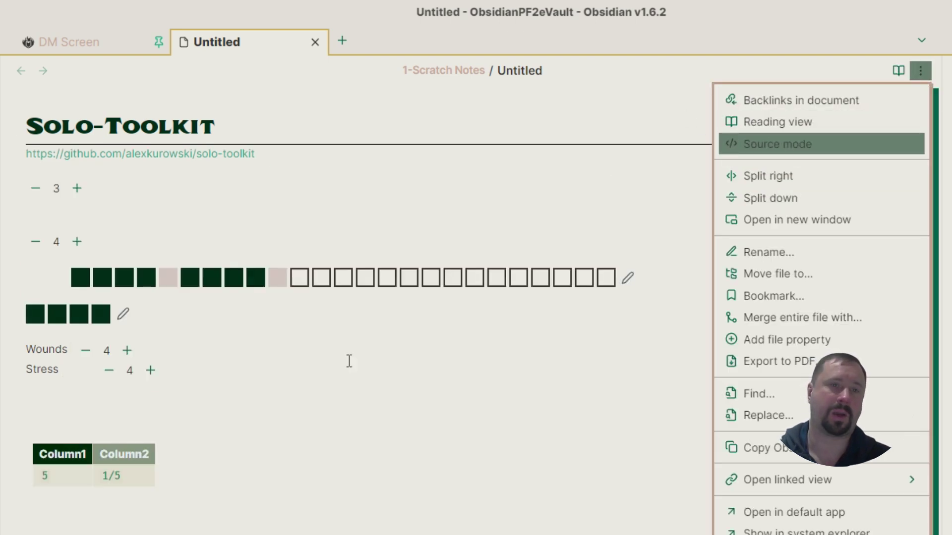
click(359, 397)
key(ctrl+e)
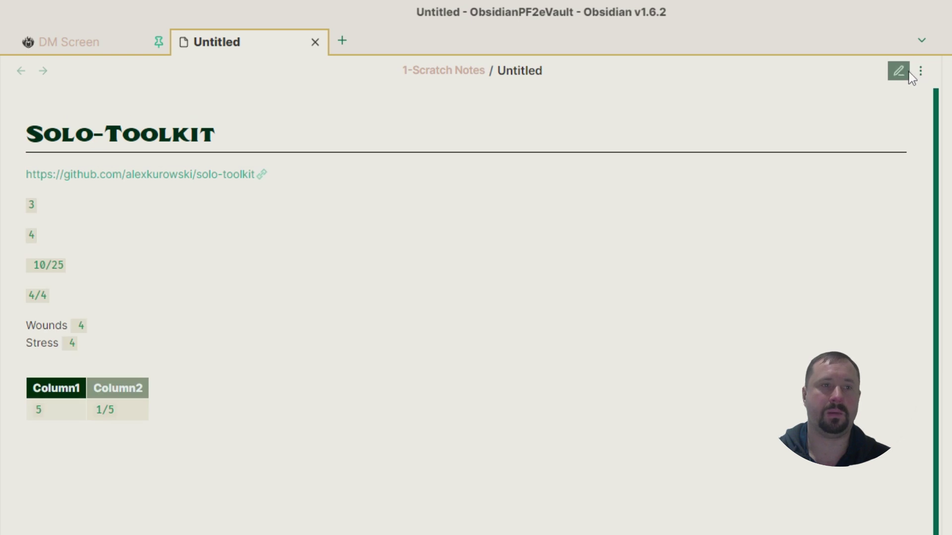
click(930, 76)
click(817, 119)
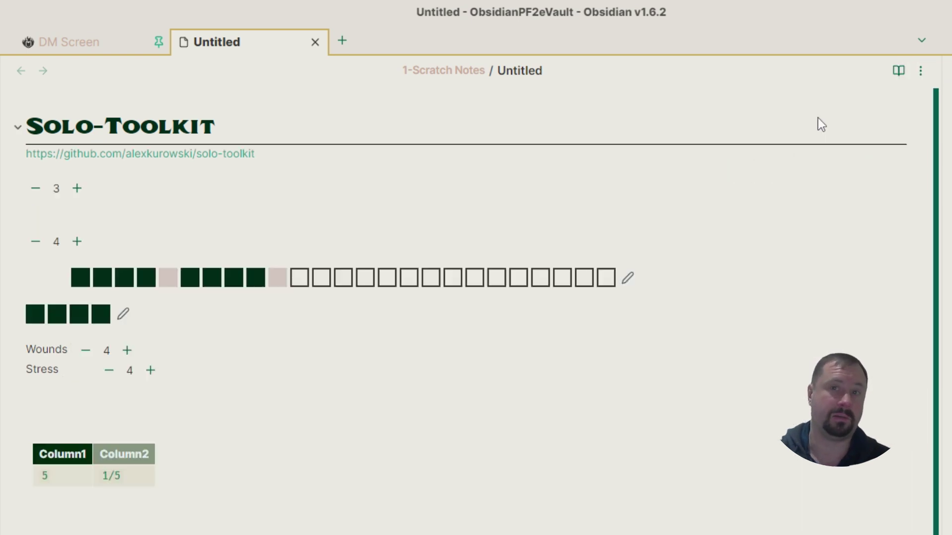
Set the 25-box progress tracker to 9 and inspect the note's inline element markup in source mode, returning to live preview.
click(169, 277)
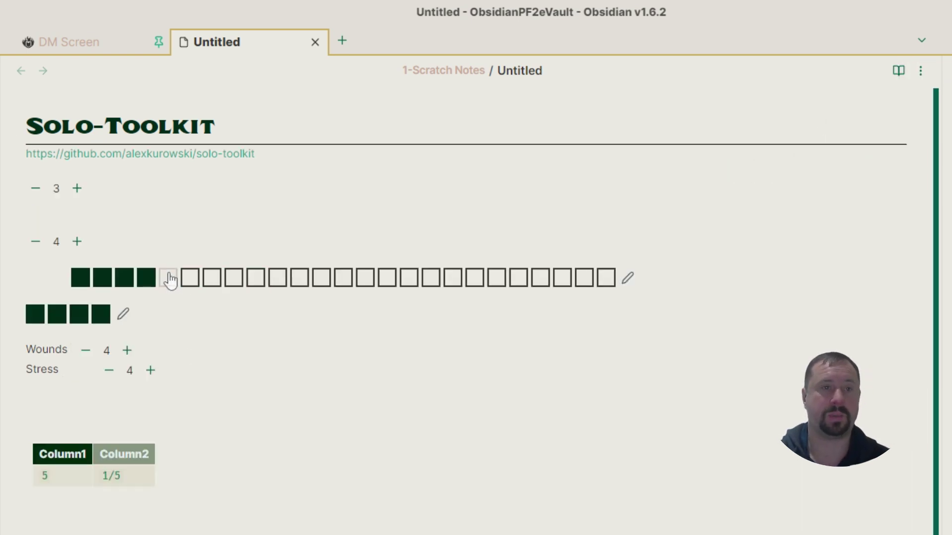
click(255, 278)
click(920, 72)
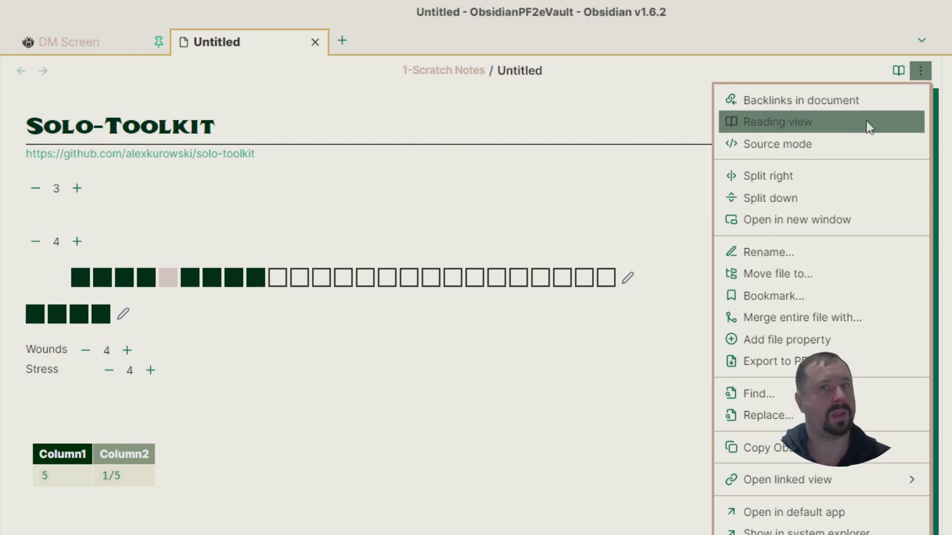
click(796, 149)
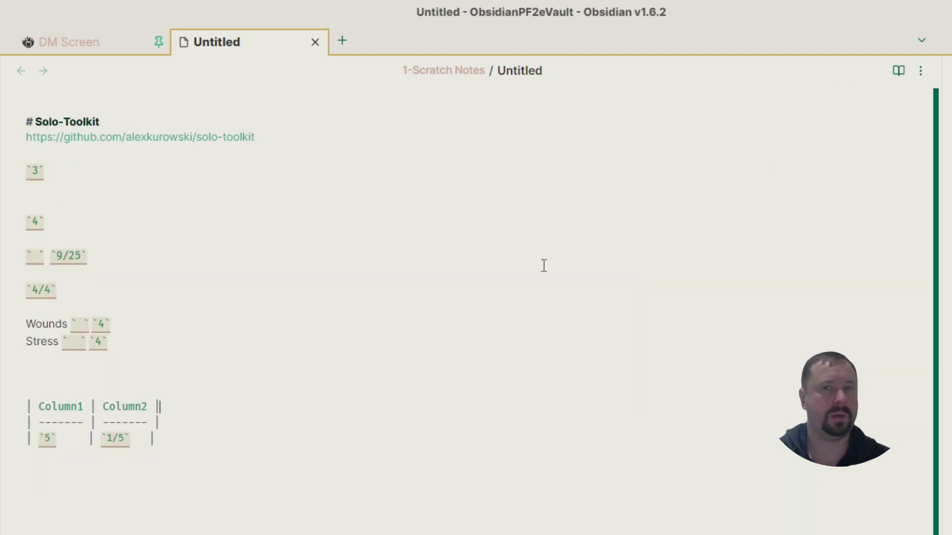
click(920, 72)
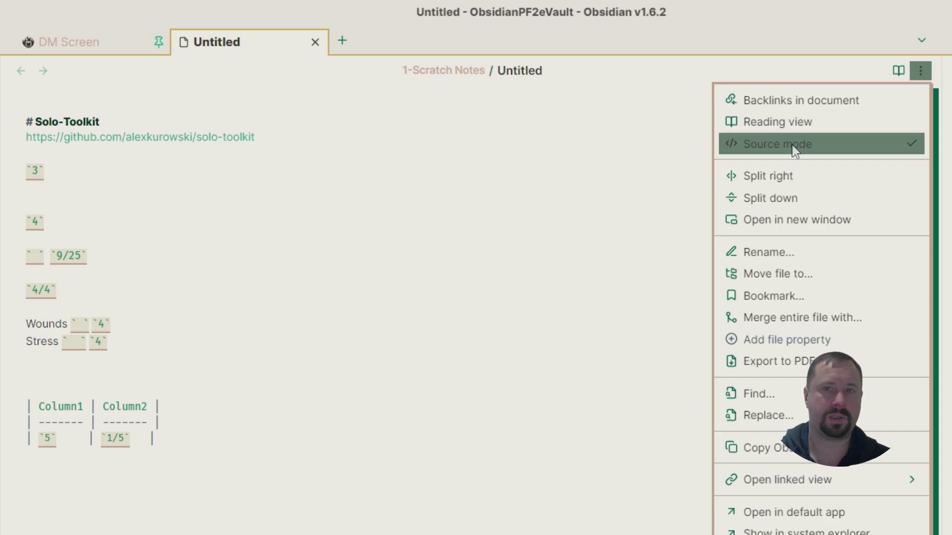
click(793, 148)
click(921, 71)
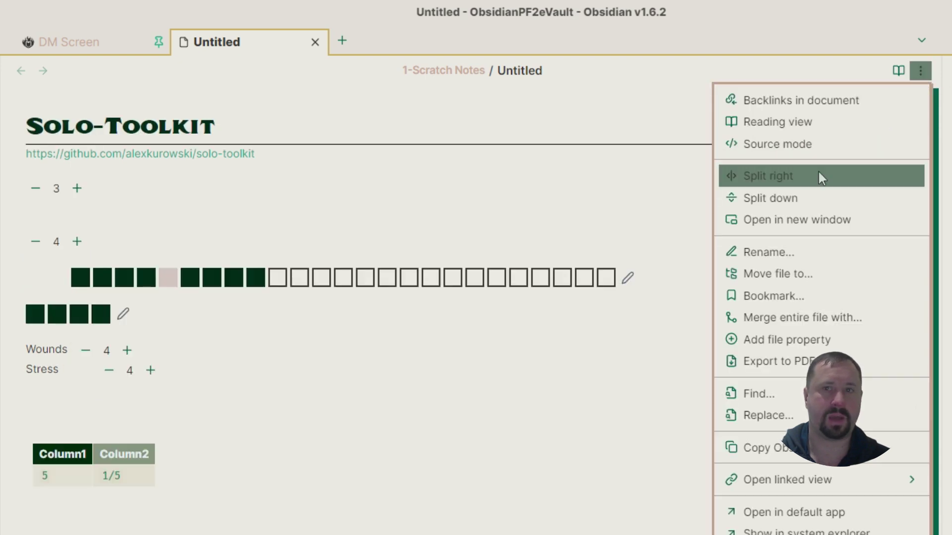
click(773, 144)
click(920, 71)
click(803, 145)
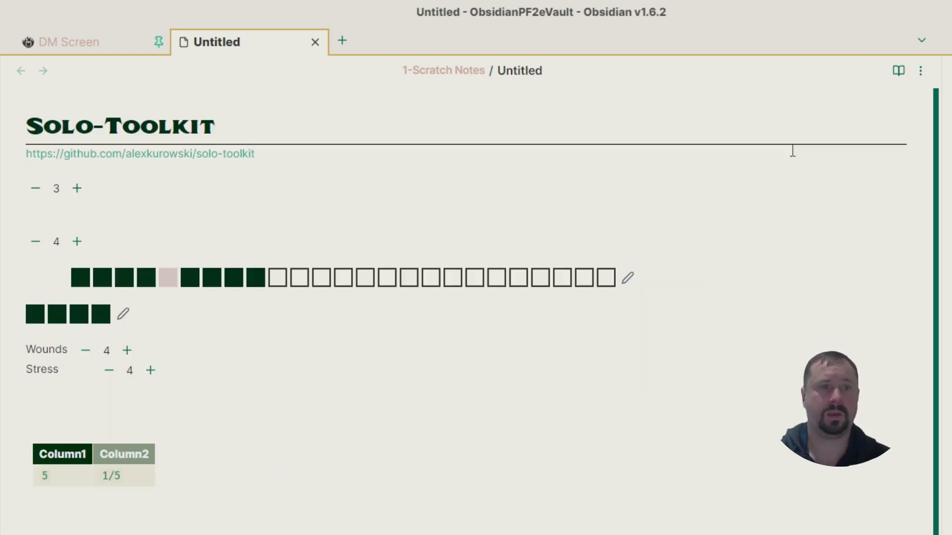
Fill the 25-box progress tracker up to 12 and reduce it to 2.
click(321, 281)
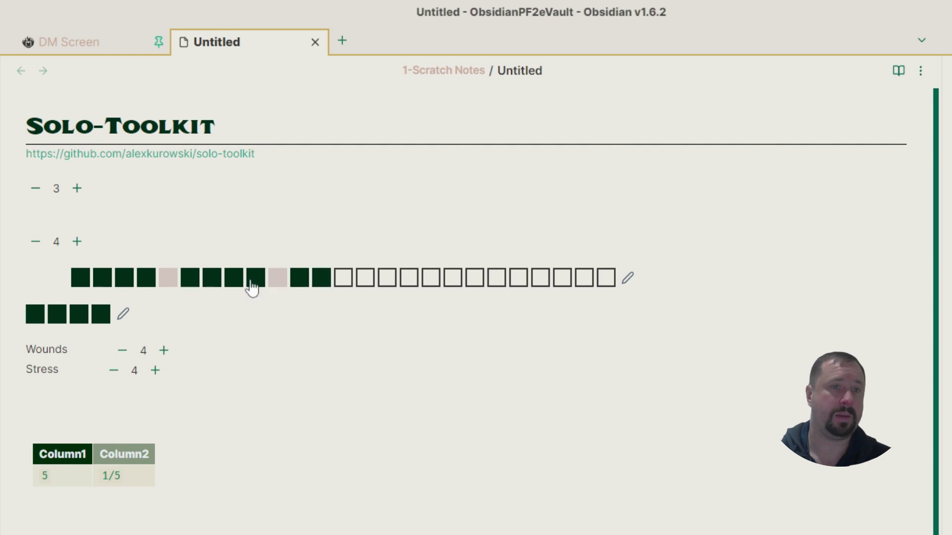
click(48, 485)
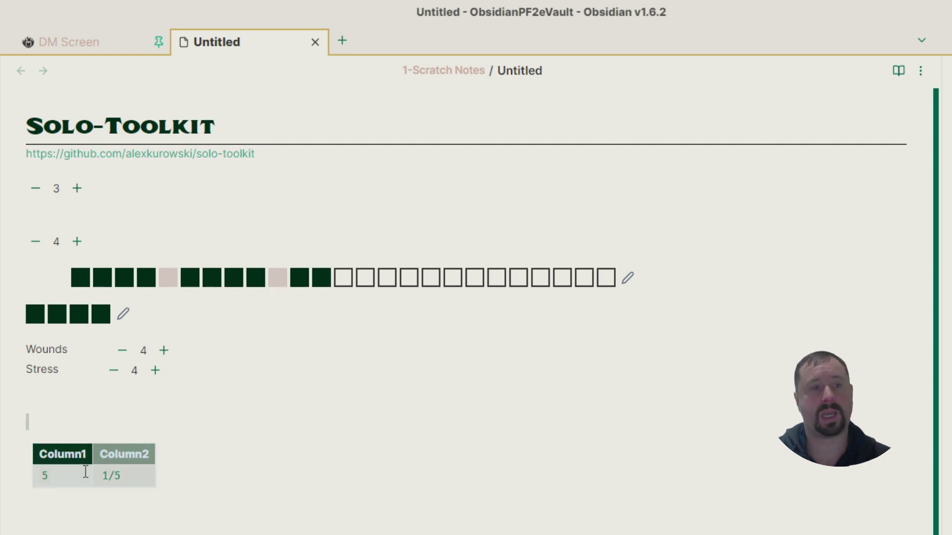
click(122, 280)
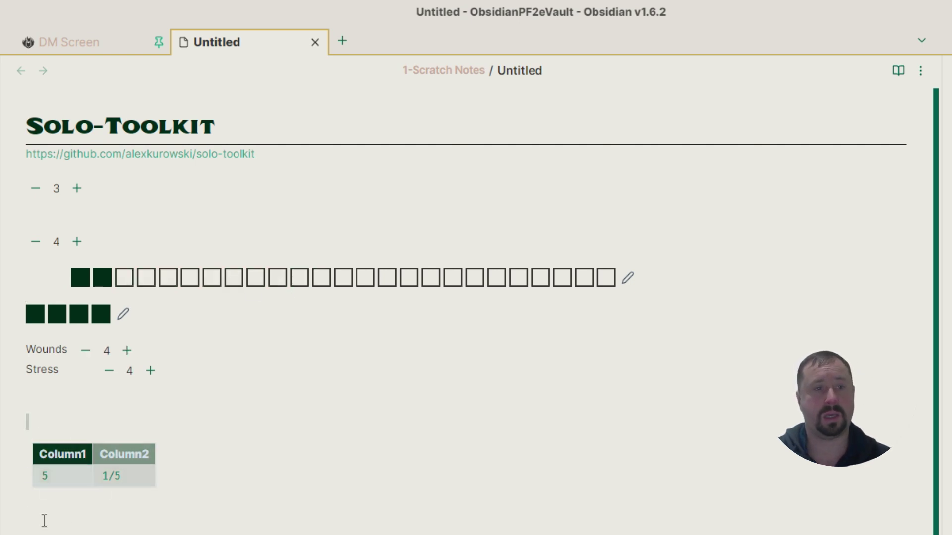
Delete the two-column table below the Wounds and Stress counters.
click(85, 484)
drag(30, 514, 16, 465)
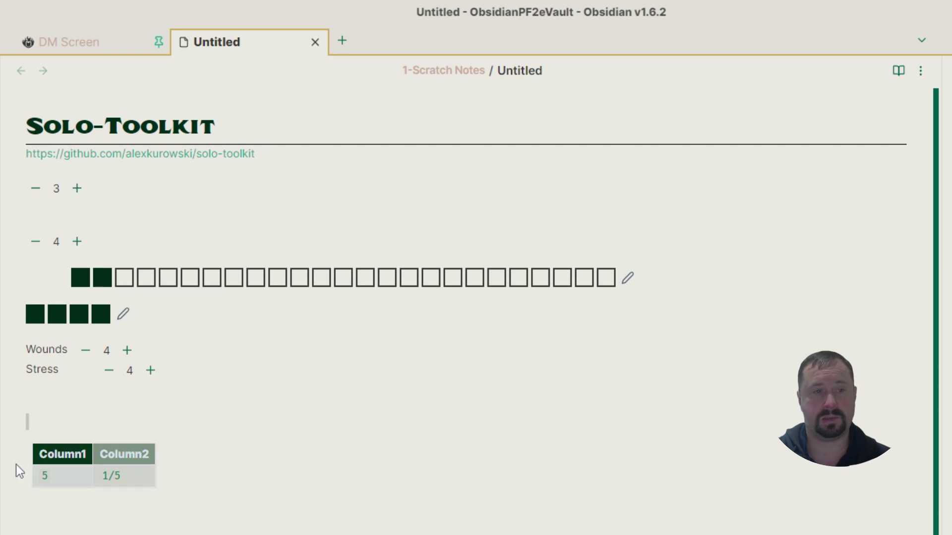
key(Delete)
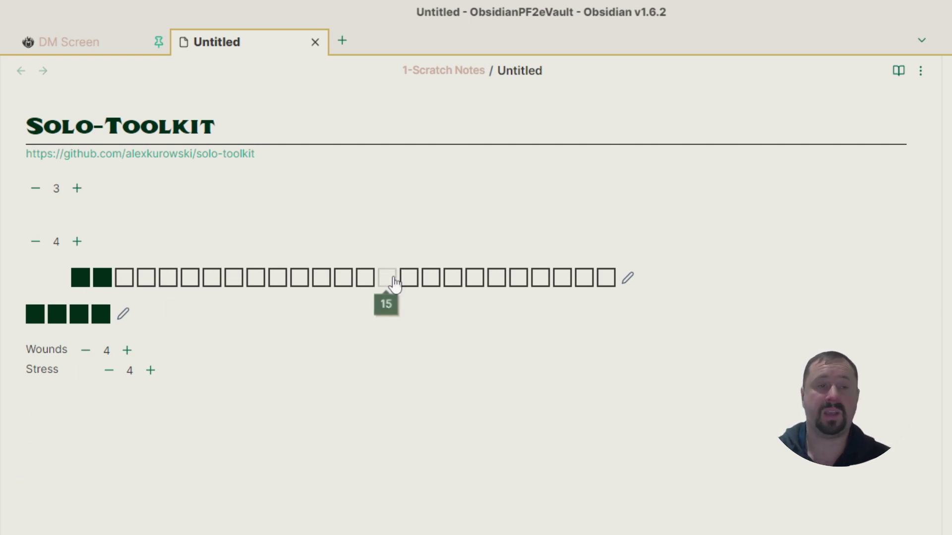
click(314, 444)
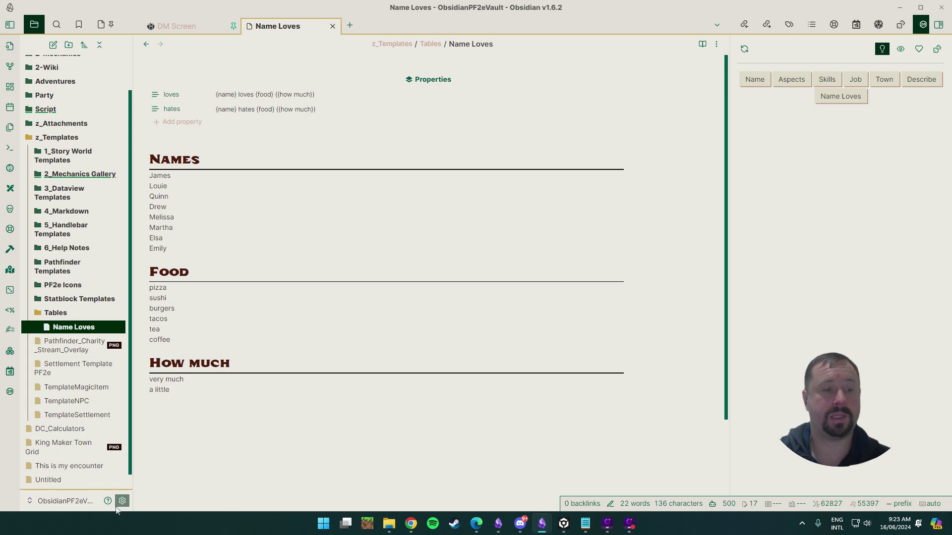
Open the Solo RPG Toolkit description from the installed community plugins and read its Custom Random Tables section.
click(122, 501)
scroll(528, 231, down, 15)
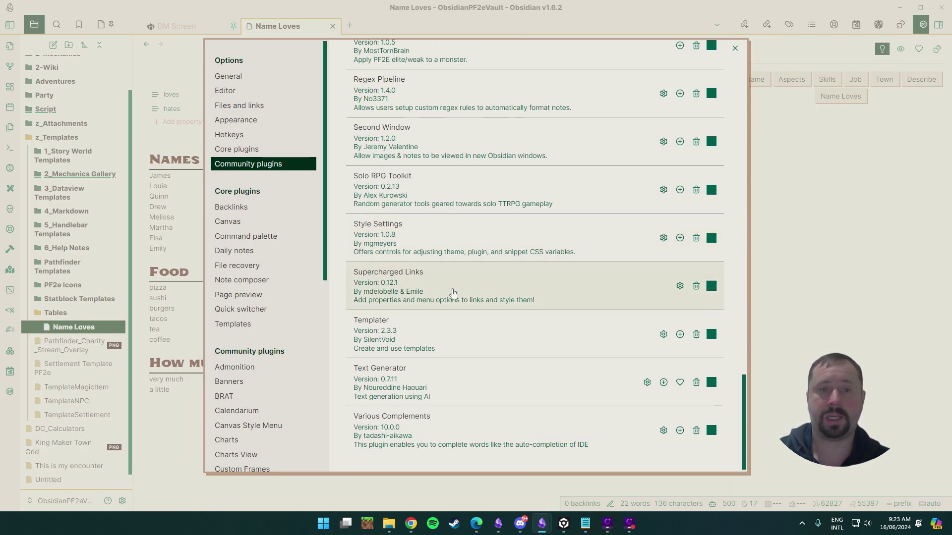
click(453, 188)
scroll(575, 251, down, 10)
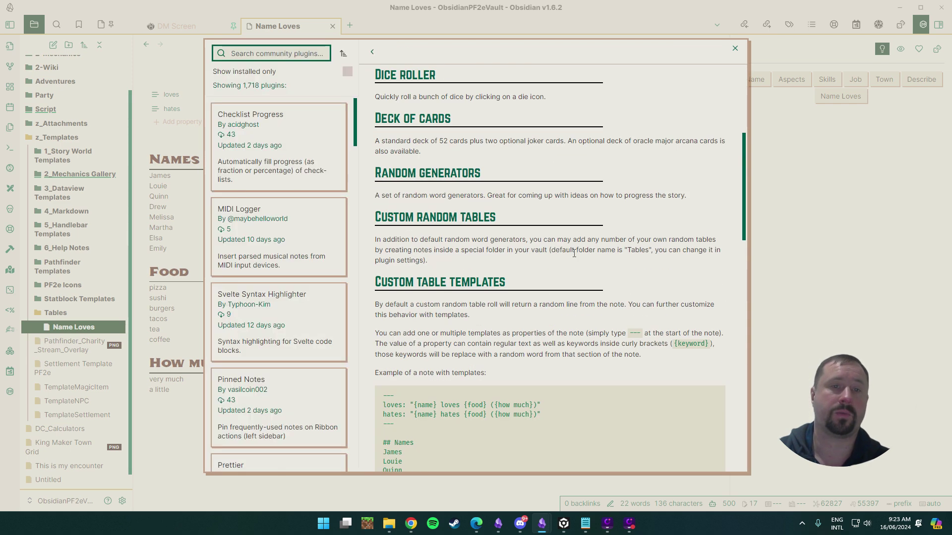
scroll(575, 251, down, 1)
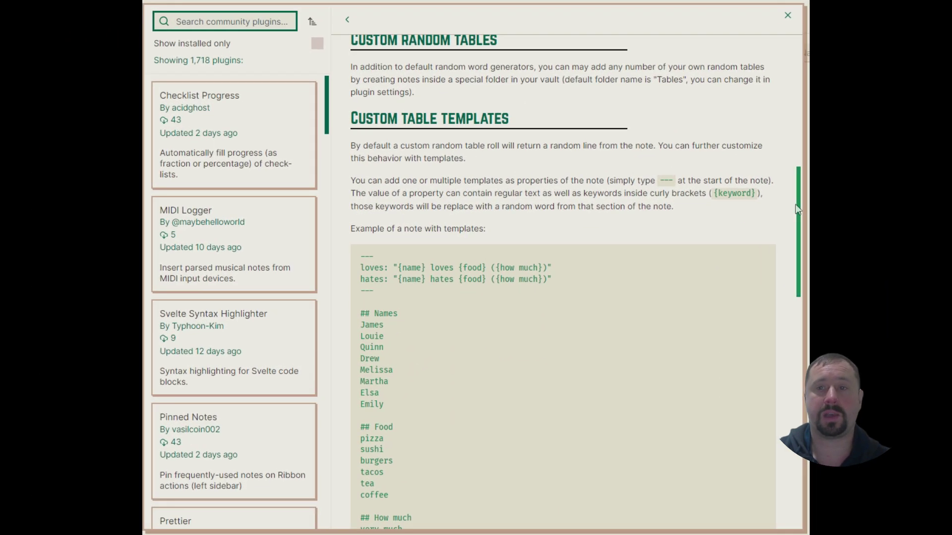
mouse_move(798, 210)
mouse_down()
mouse_move(795, 185)
mouse_move(797, 208)
mouse_up()
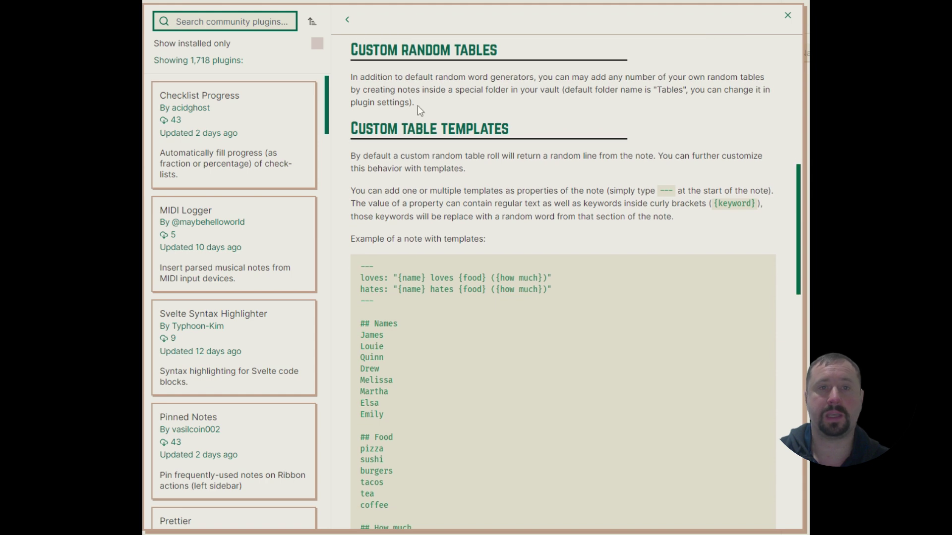
drag(417, 106, 334, 79)
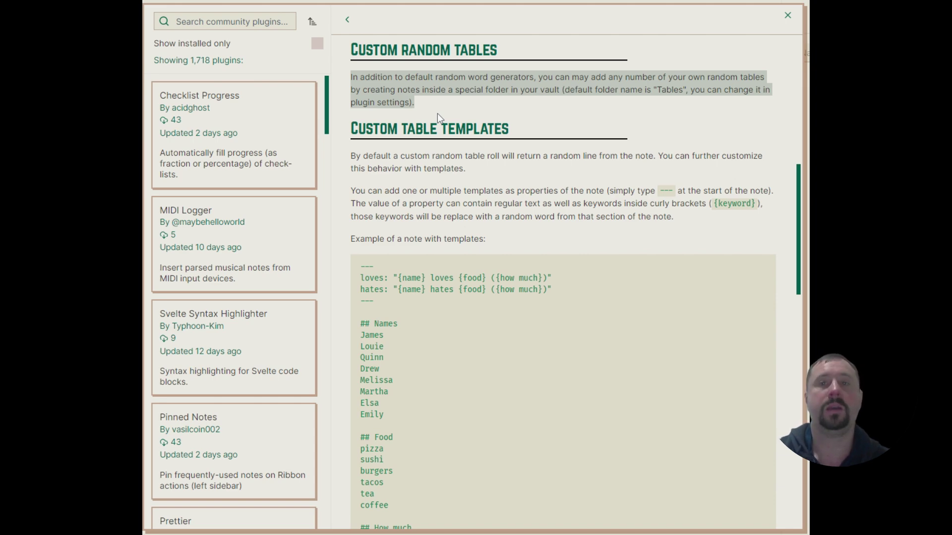
Examine the custom tables folder in the Solo RPG Toolkit options, and locate the plugin again in the reopened settings.
scroll(614, 188, up, 10)
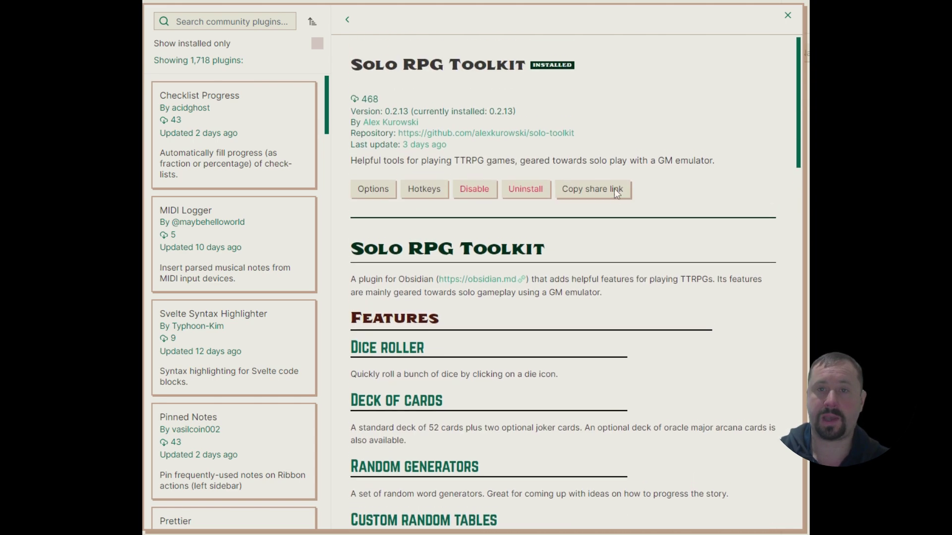
click(382, 193)
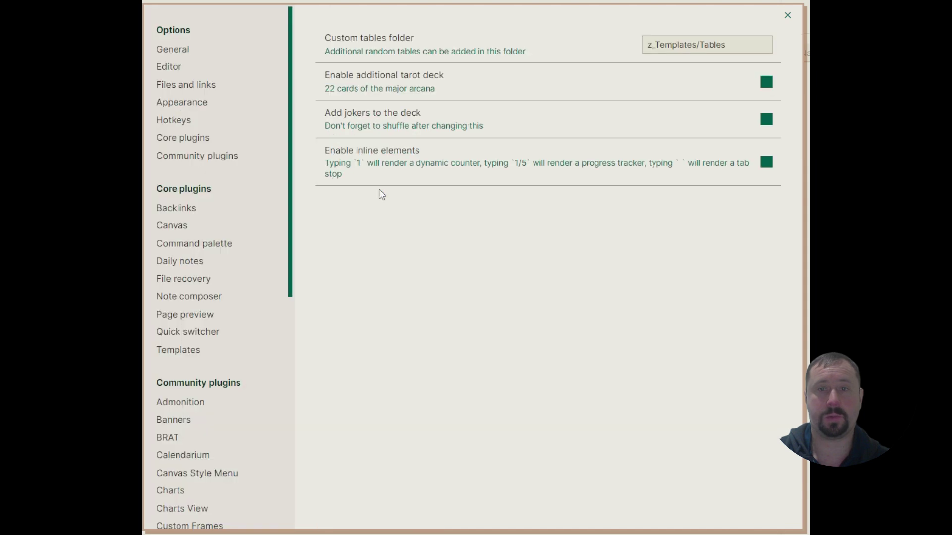
triple_click(713, 47)
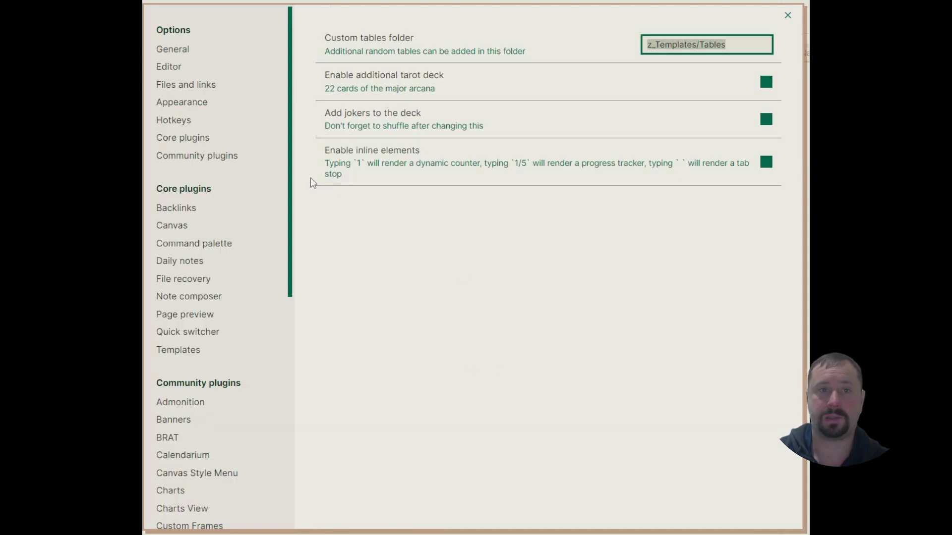
click(783, 15)
click(783, 16)
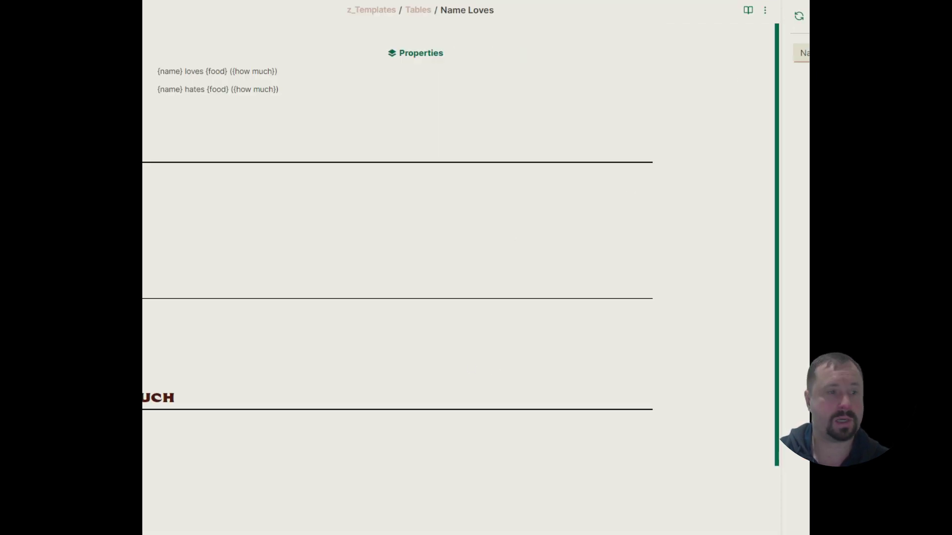
key(ctrl+comma)
scroll(251, 274, down, 8)
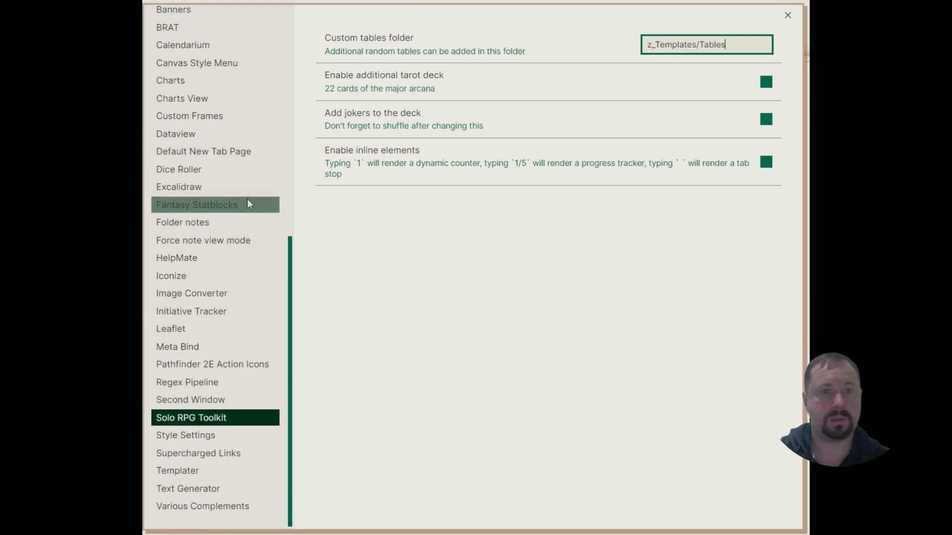
Reopen the Solo RPG Toolkit description from the community plugins and examine its Custom Table Templates section and the example note.
scroll(247, 198, up, 8)
click(181, 155)
scroll(593, 280, down, 15)
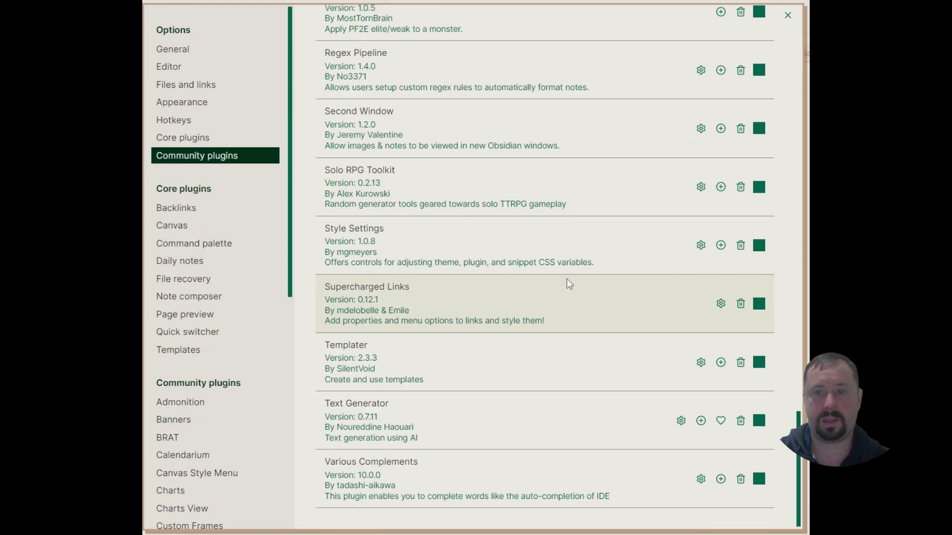
click(394, 207)
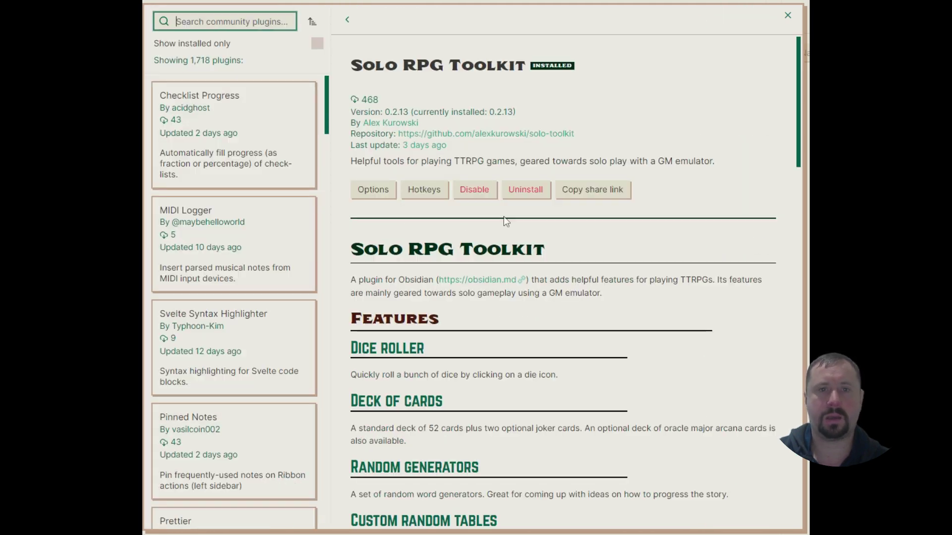
scroll(617, 236, down, 10)
scroll(629, 280, up, 4)
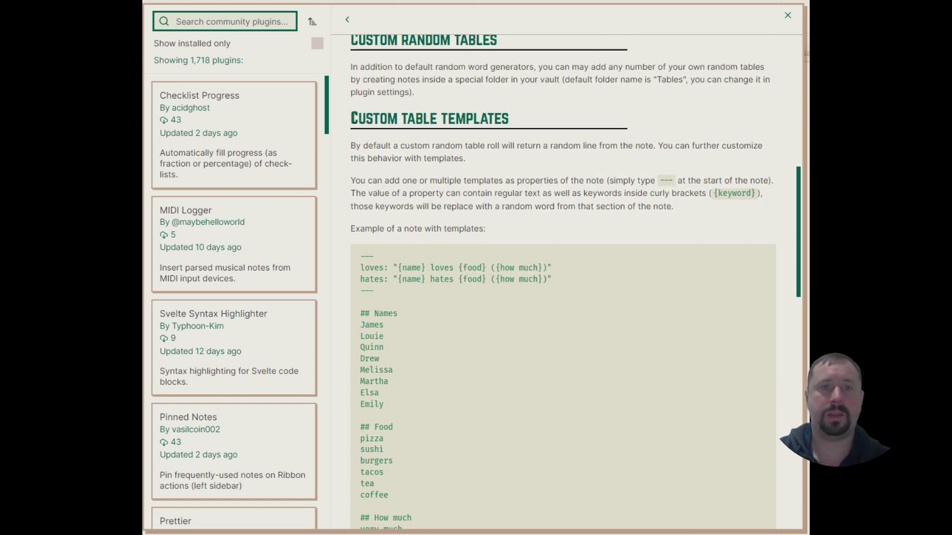
drag(416, 92, 558, 233)
scroll(539, 307, down, 3)
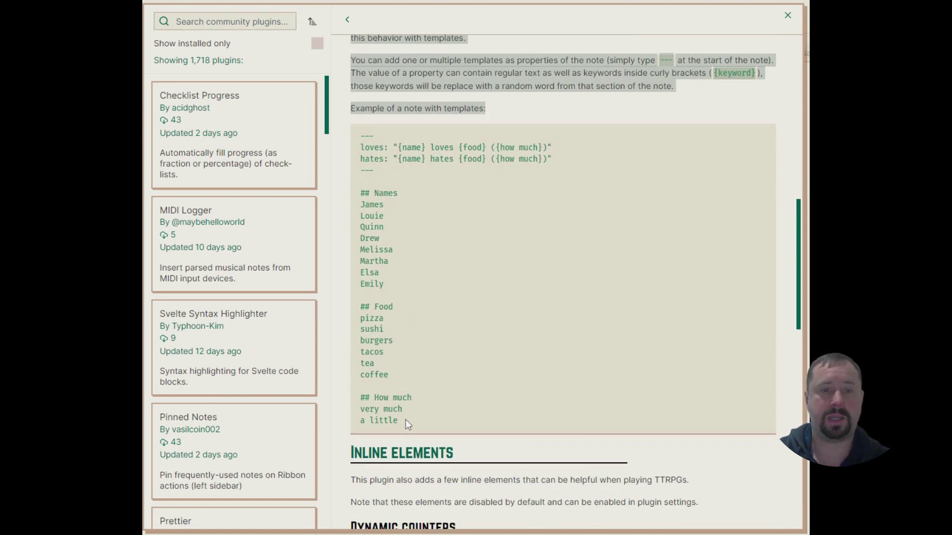
drag(406, 420, 347, 133)
scroll(623, 331, up, 3)
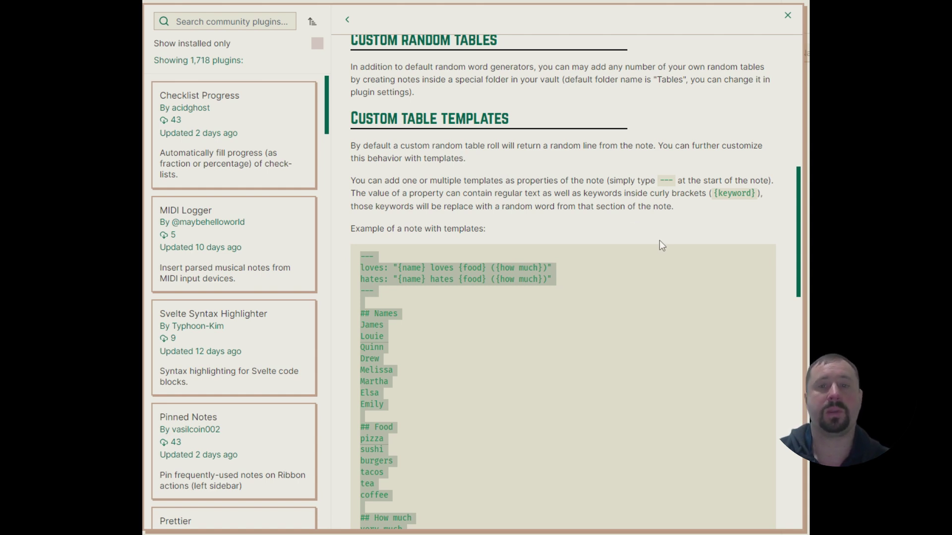
Read how note properties and {keyword} placeholders define table templates, review the example again, and close the settings.
drag(351, 179, 702, 210)
click(608, 181)
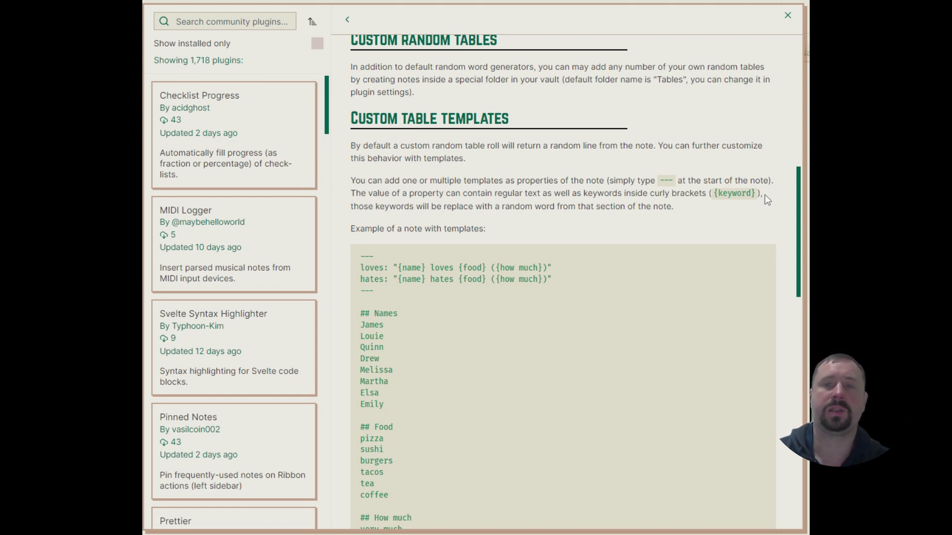
mouse_move(759, 194)
mouse_down()
mouse_move(712, 194)
mouse_move(754, 198)
mouse_up()
click(722, 194)
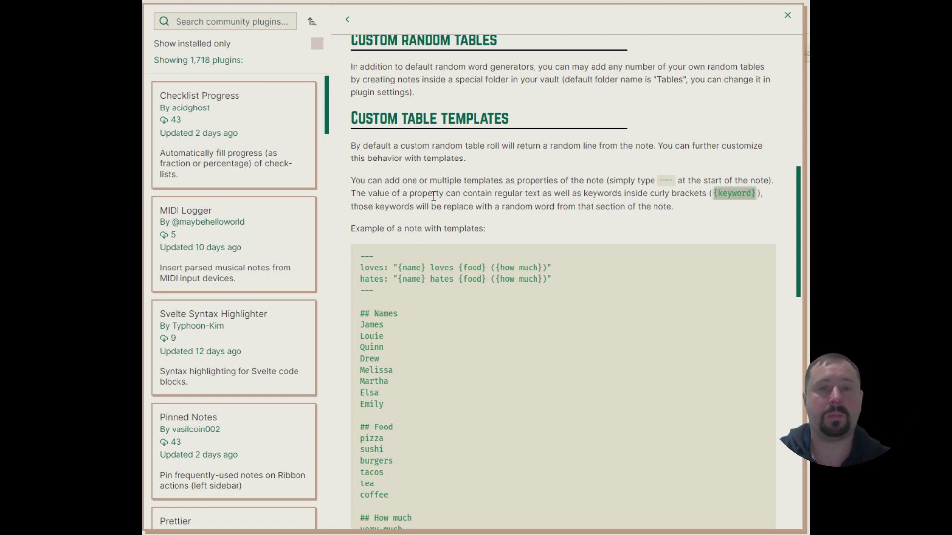
drag(679, 206, 646, 218)
scroll(657, 218, down, 1)
scroll(659, 223, down, 3)
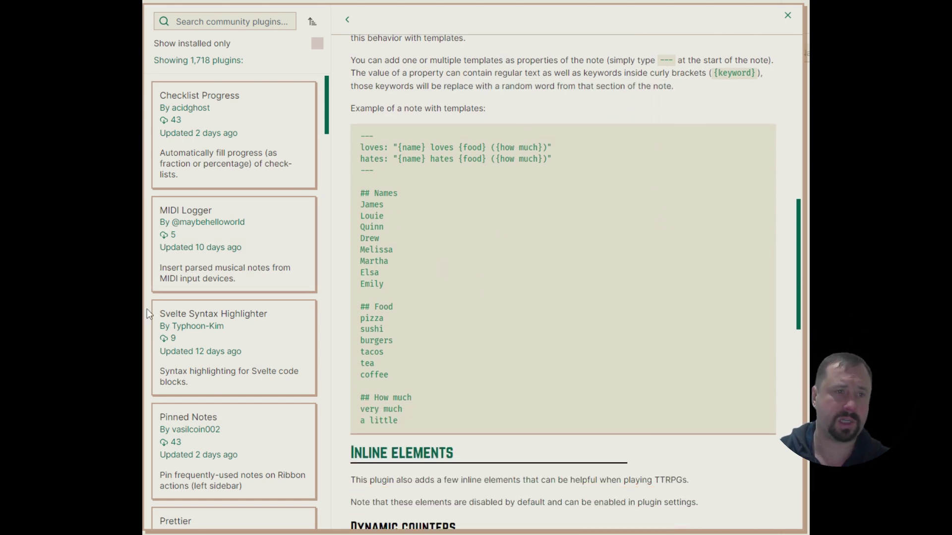
key(Escape)
key(Escape)
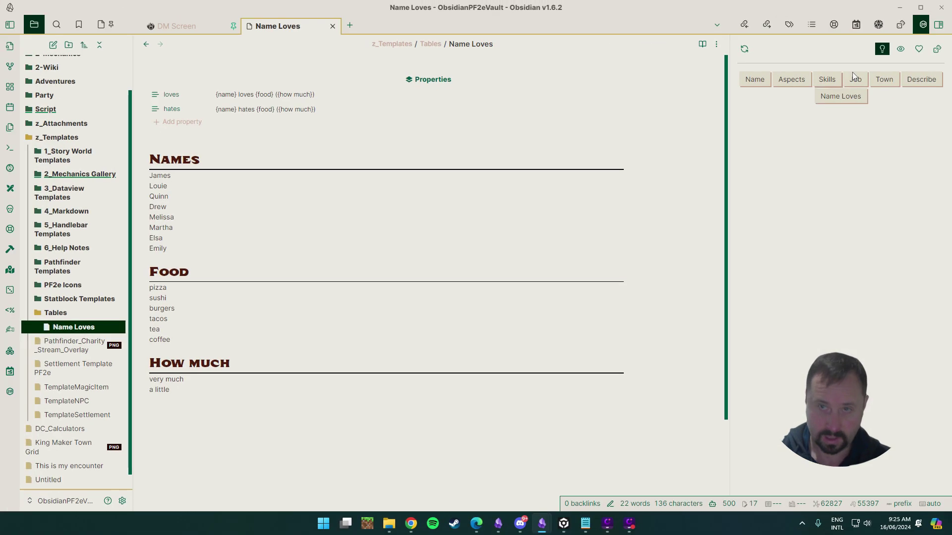
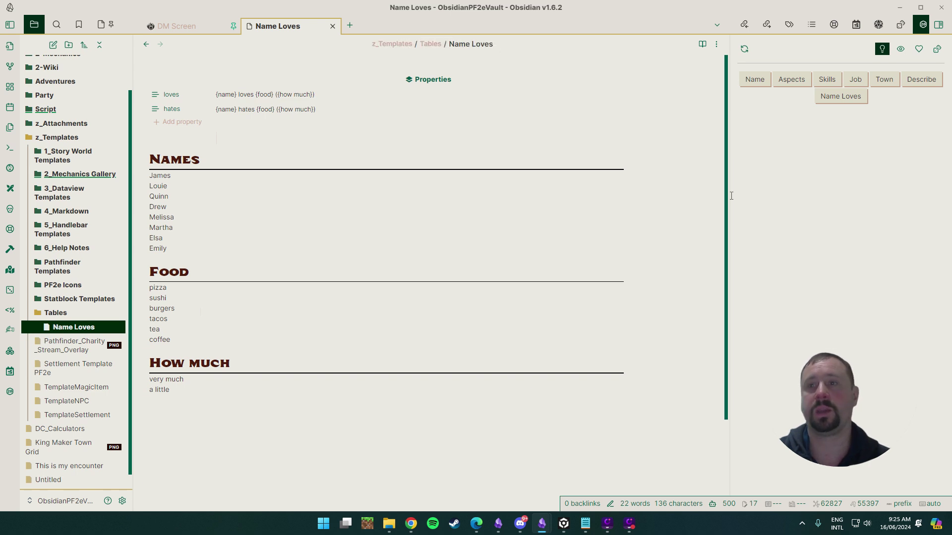
Rename the Food heading to Foods in the Name Loves note and generate three results from the Name Loves table.
click(447, 281)
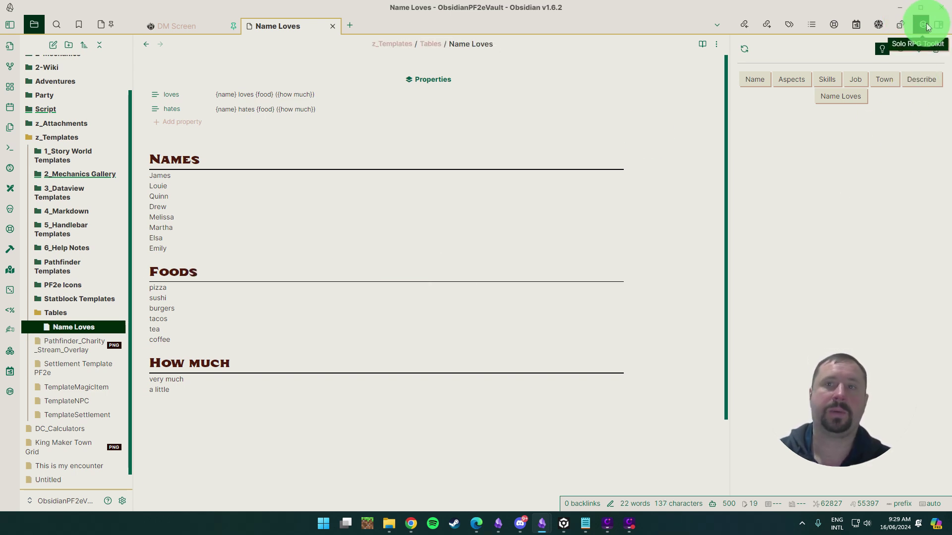
click(836, 102)
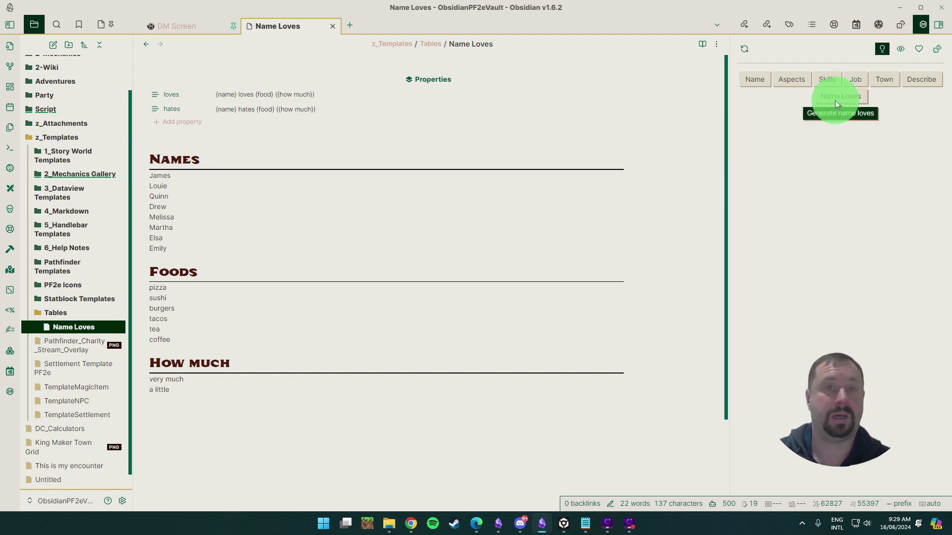
click(843, 98)
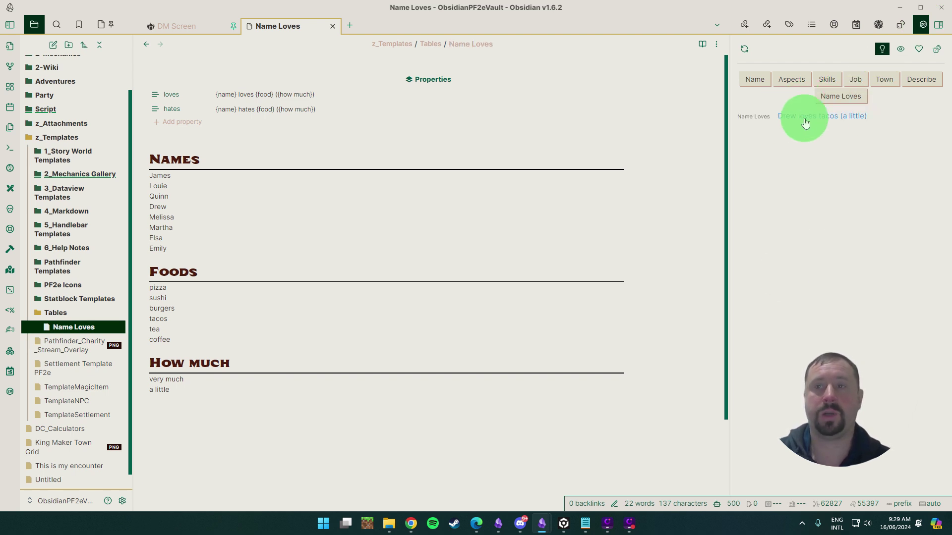
click(848, 99)
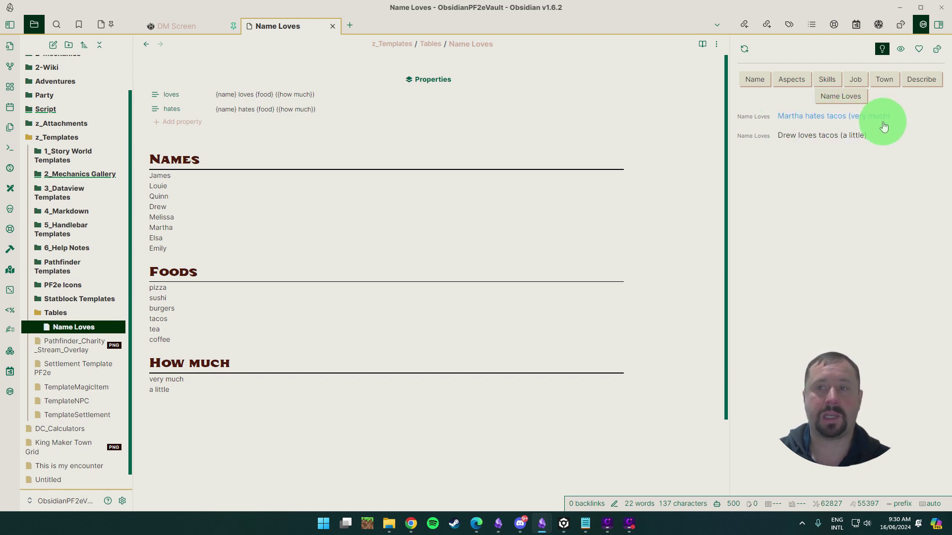
click(822, 98)
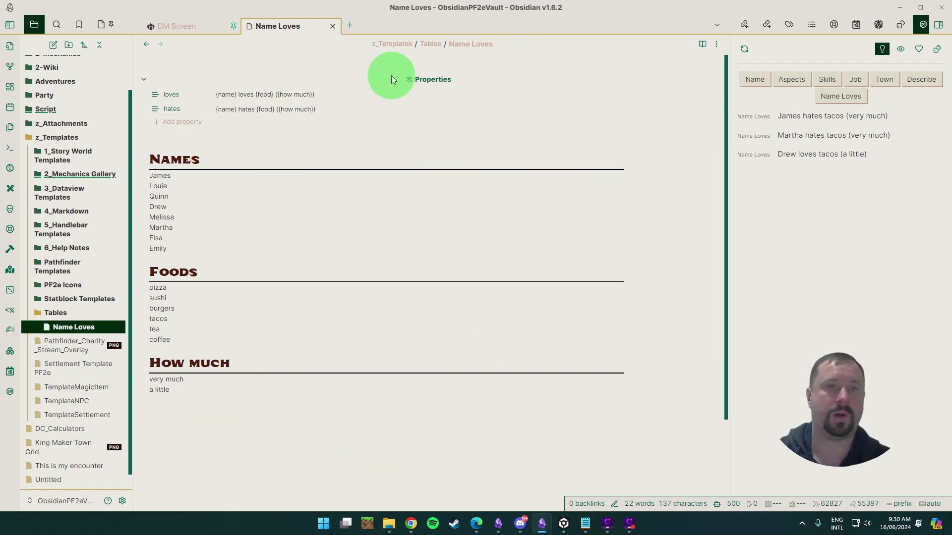
Create a new note named MyRollable in the Tables folder.
right_click(58, 314)
click(105, 102)
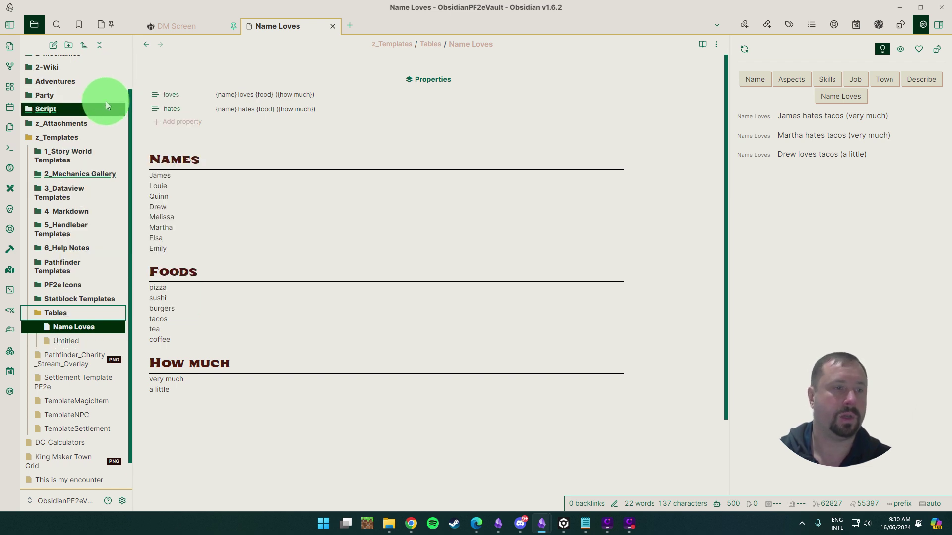
text(M)
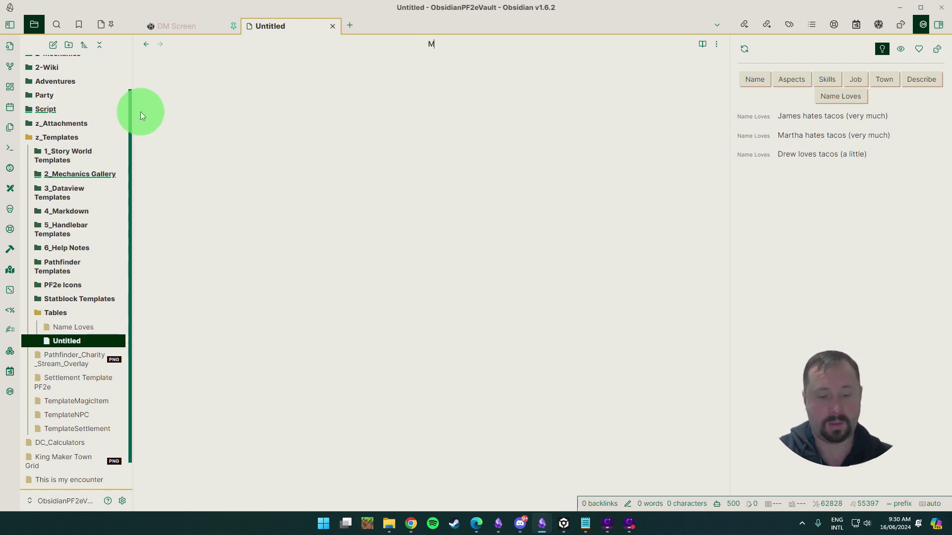
text(yRollable)
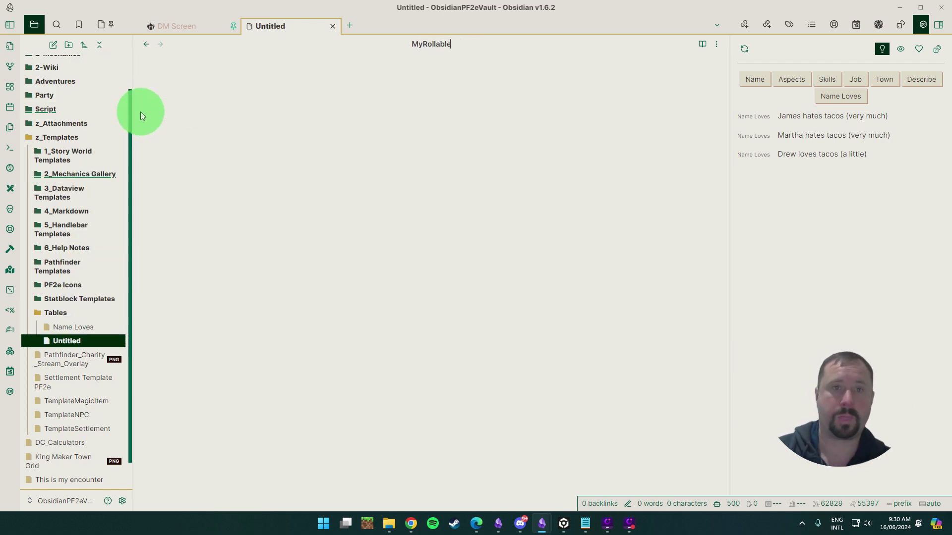
key(Return)
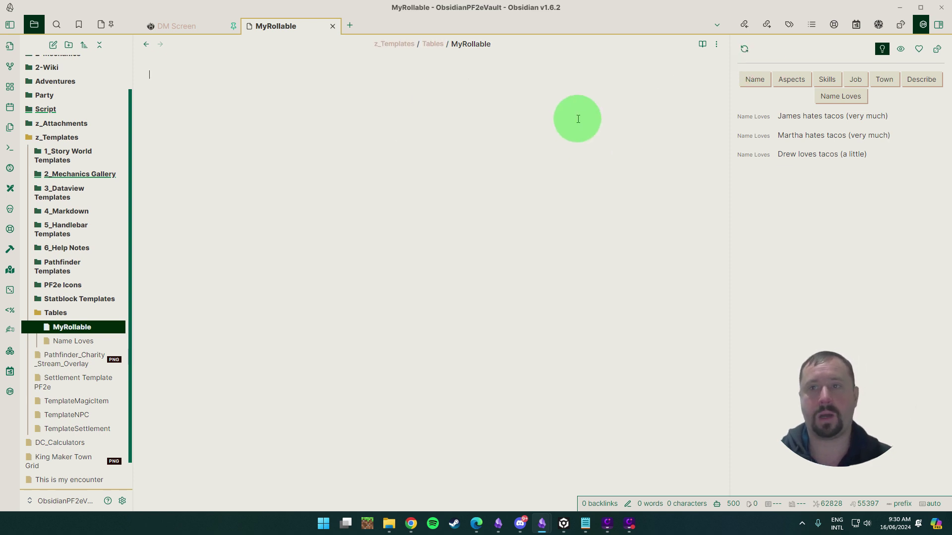
Close and reopen the Solo RPG Toolkit view to refresh it, and show its random word generators.
right_click(920, 26)
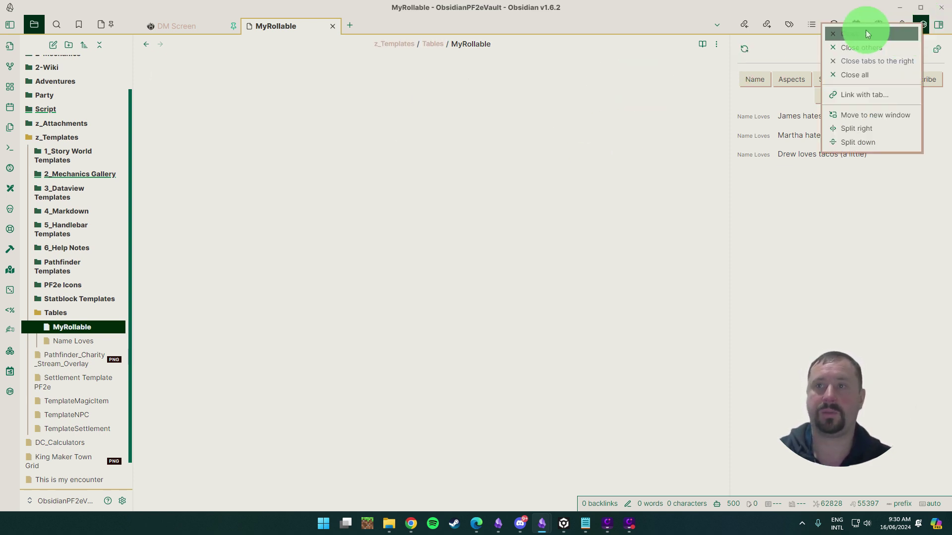
click(850, 33)
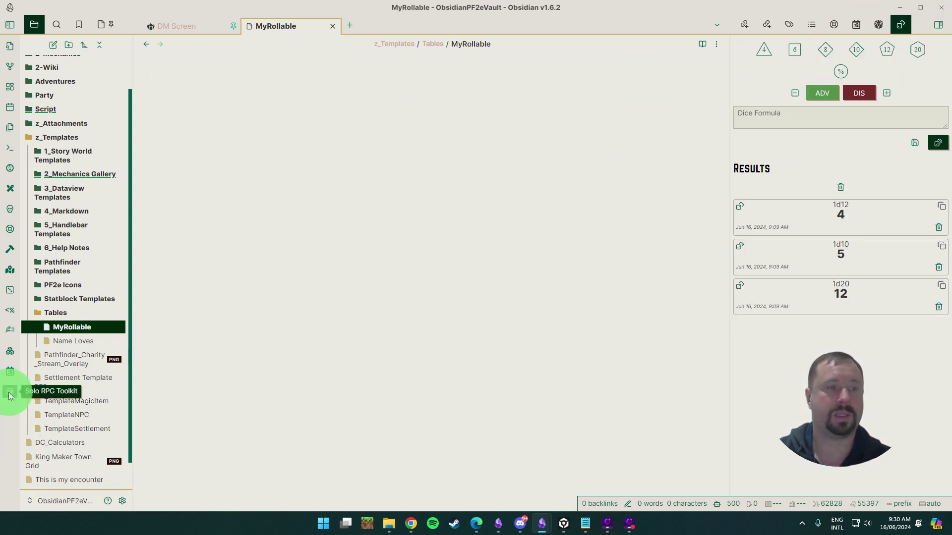
click(10, 391)
click(882, 49)
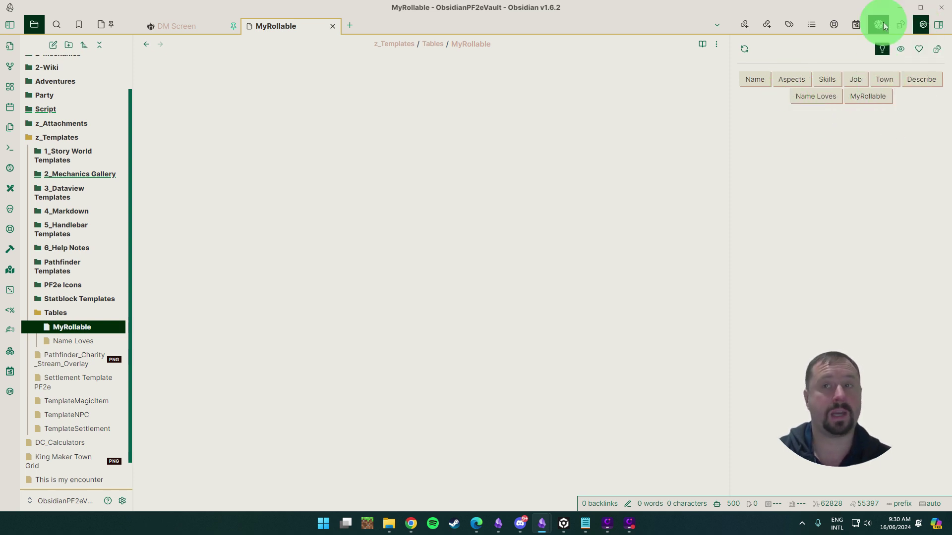
Close and reopen the Solo RPG Toolkit once more, and look up its open command by searching for "solo".
right_click(923, 28)
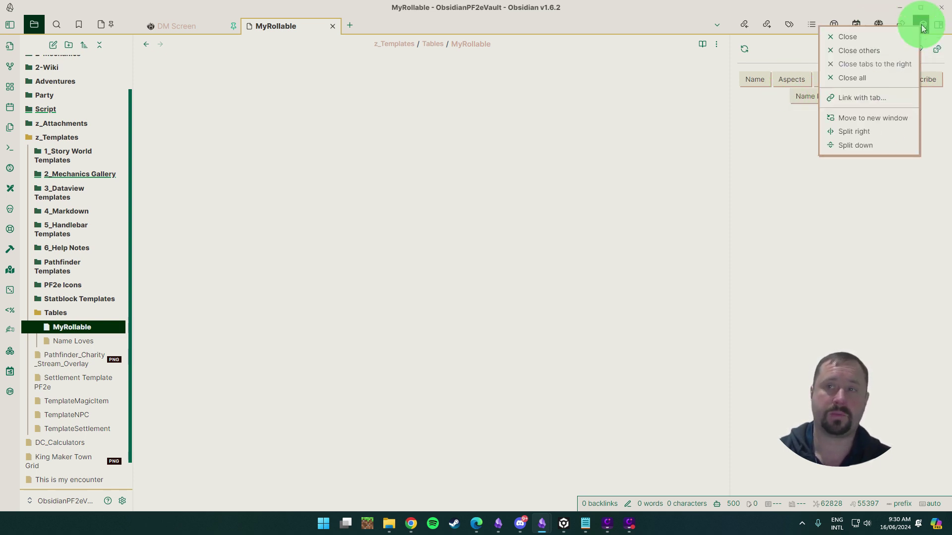
click(855, 38)
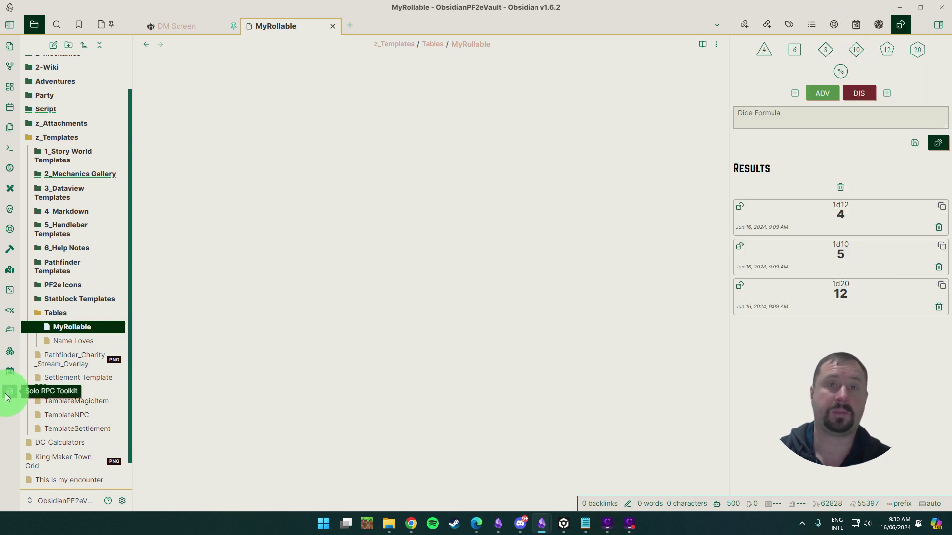
click(9, 392)
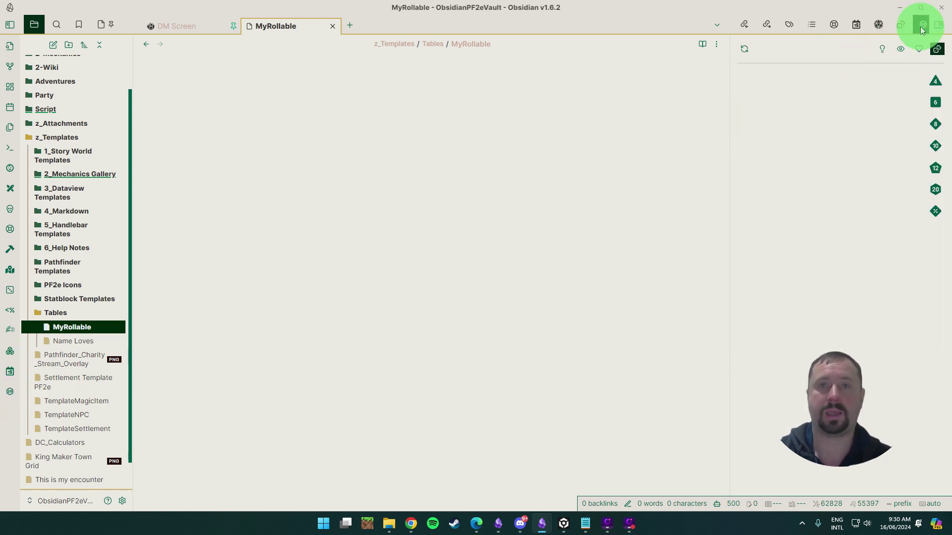
click(10, 148)
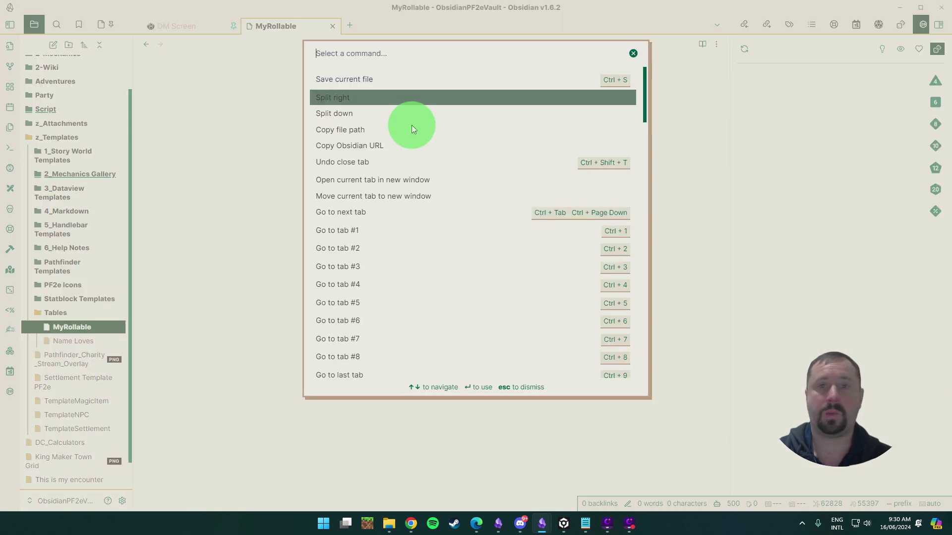
text(solo)
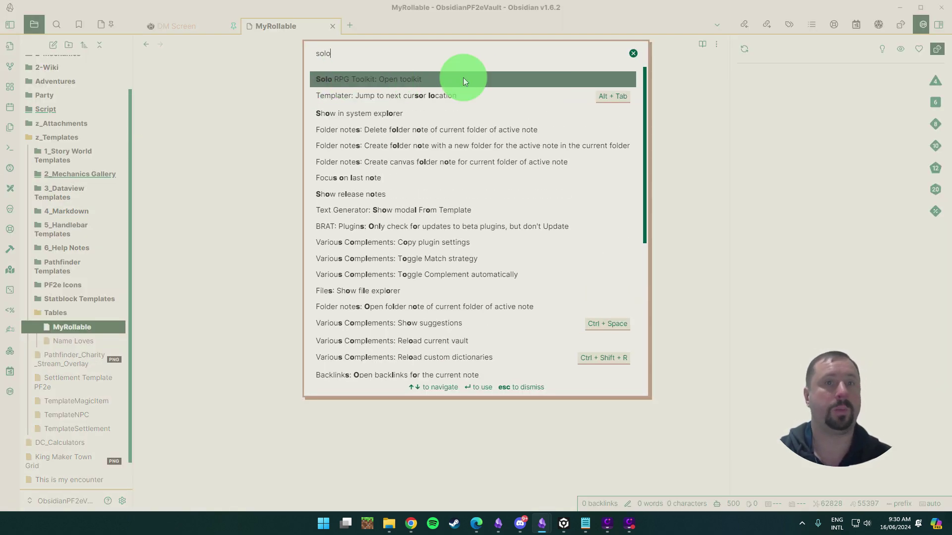
click(221, 179)
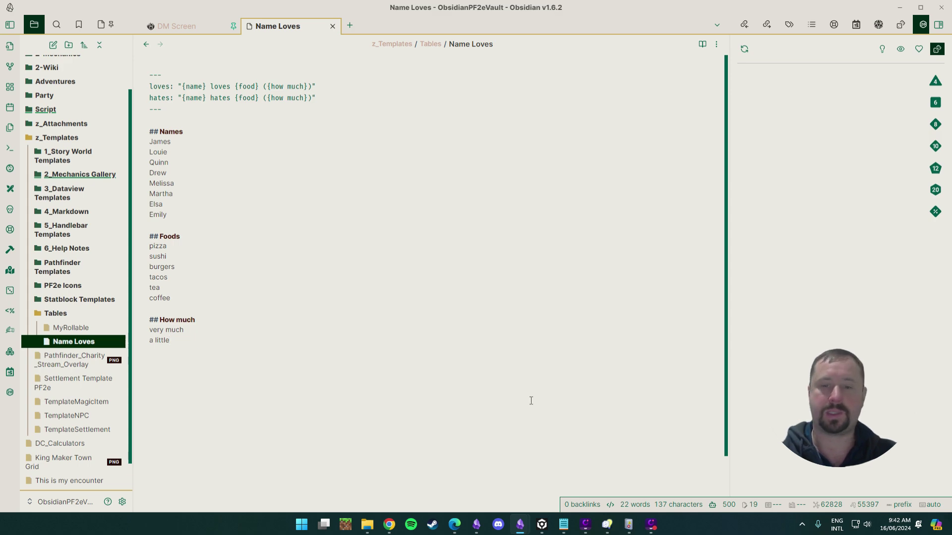
Switch to Inspiration Pad Pro 3 and run the NPC Traits.ipt generator in the Creatures folder repeatedly.
key(alt+Tab)
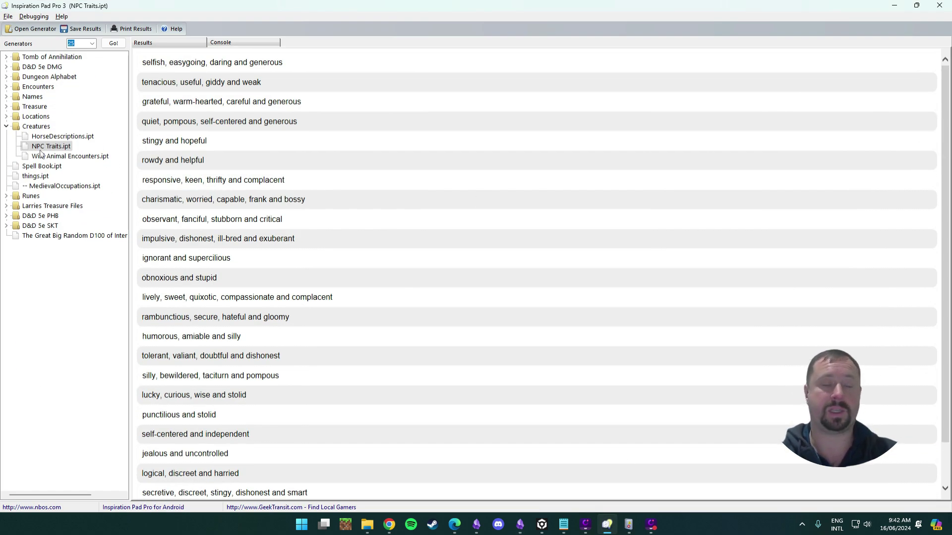
click(49, 138)
click(50, 147)
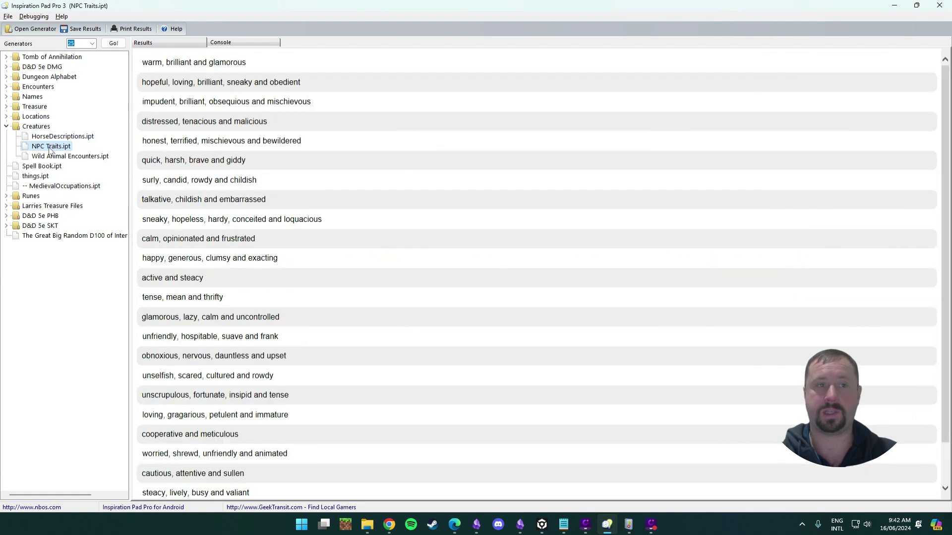
click(50, 148)
click(49, 148)
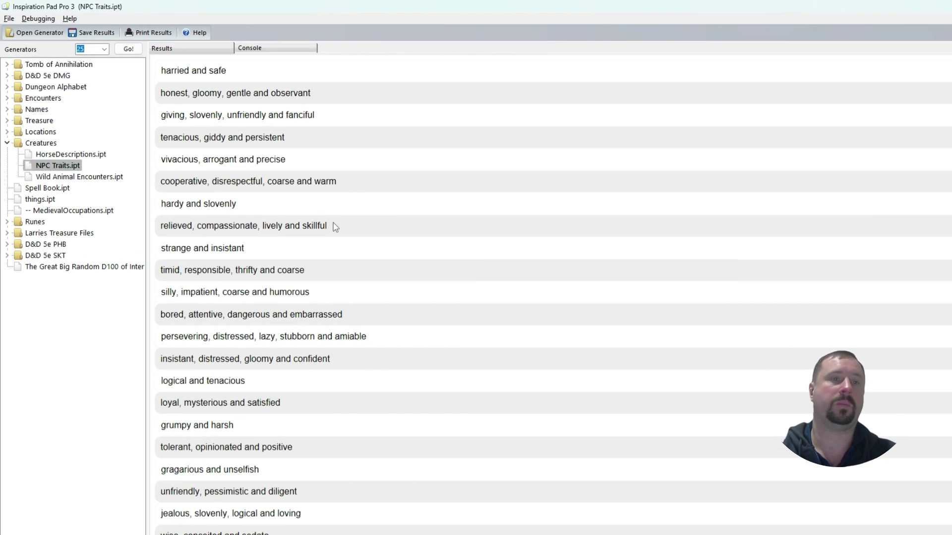
Highlight part of the generated trait list, clear the selection, and rerun the NPC Traits.ipt generator several more times.
drag(288, 199, 164, 182)
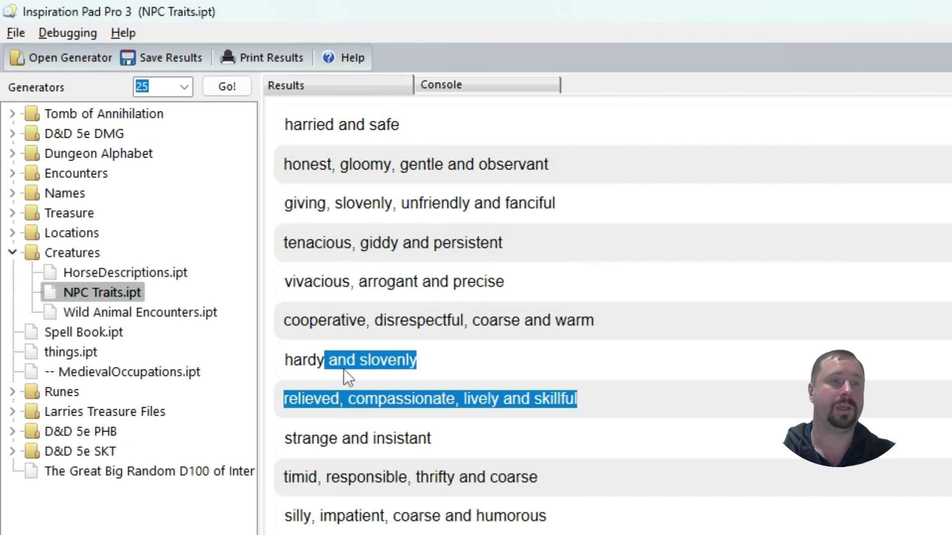
click(664, 379)
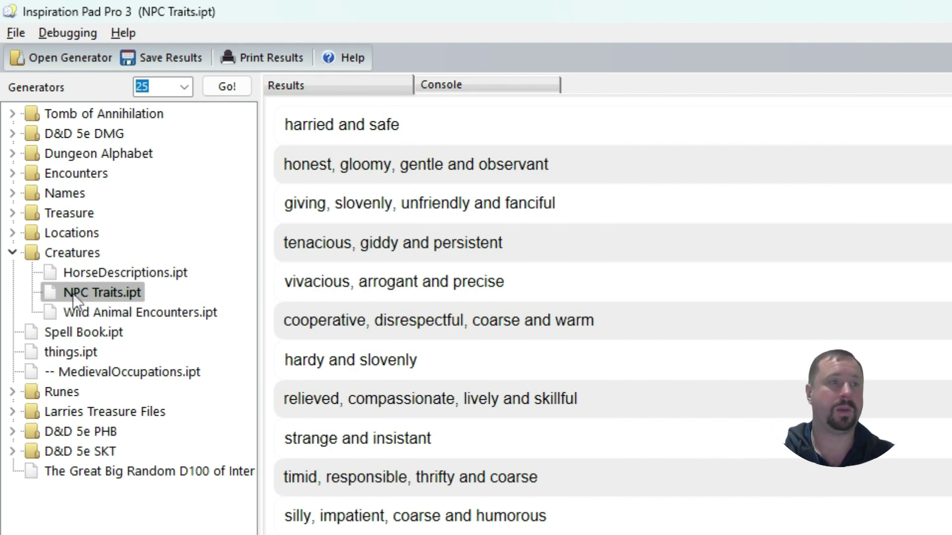
double_click(117, 298)
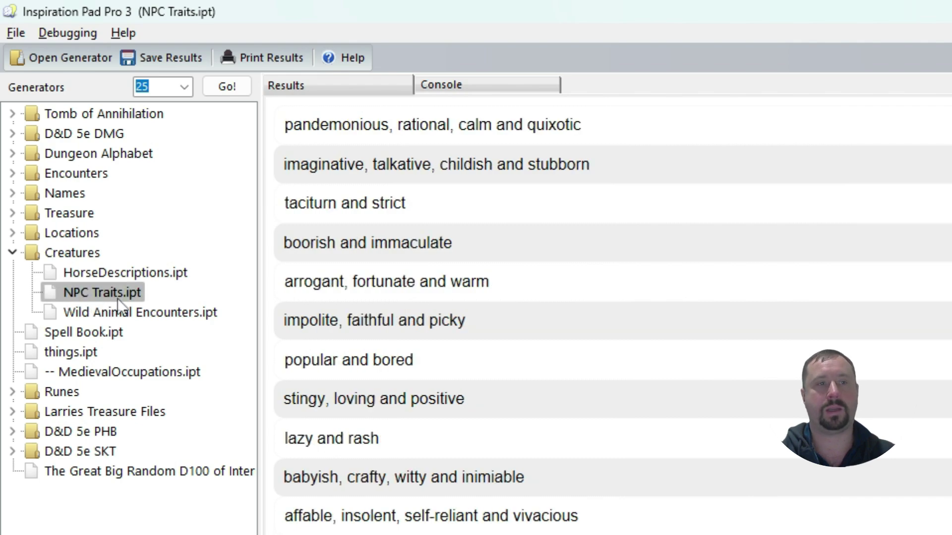
double_click(117, 298)
double_click(117, 298)
double_click(117, 298)
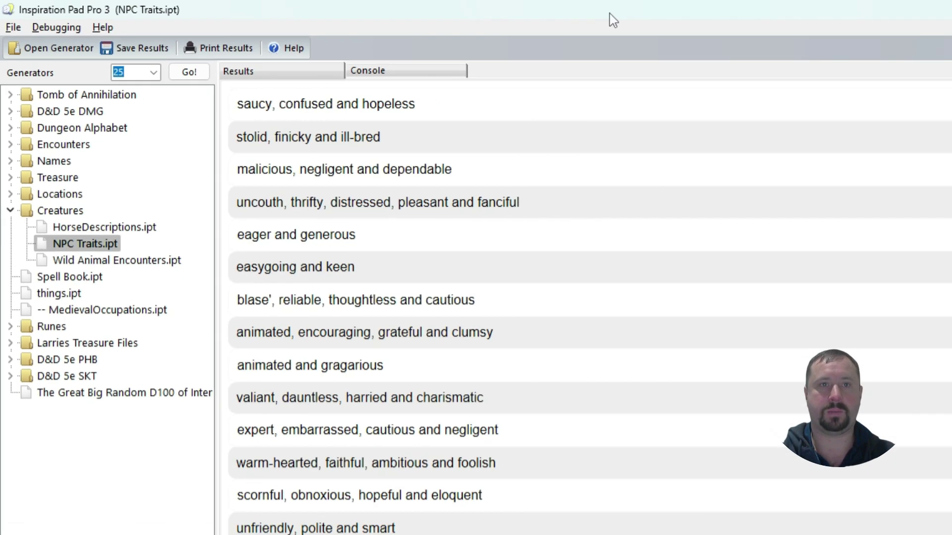
Bring up the NPC Traits.ipt source file in Notepad and examine its trait list and the roll patterns above it.
drag(730, 16, 951, 50)
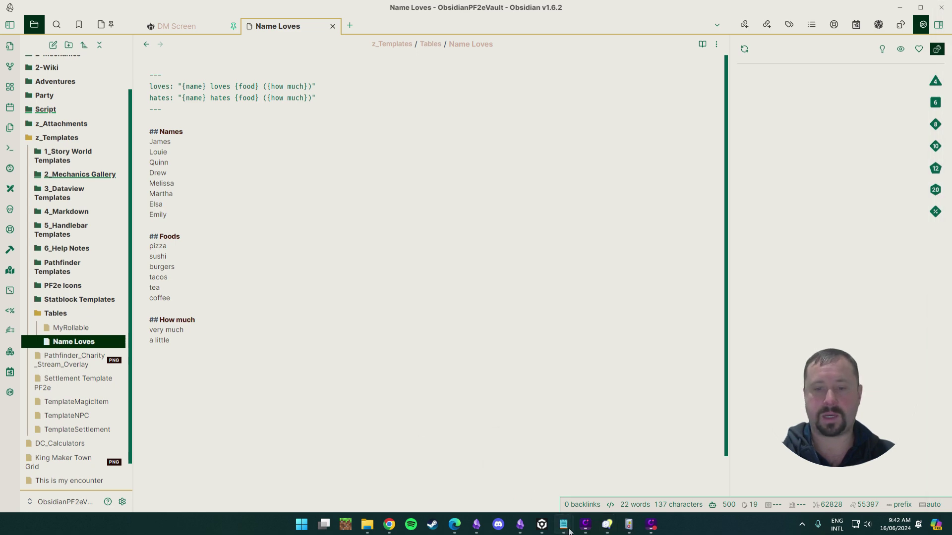
mouse_move(563, 524)
click(584, 476)
scroll(548, 171, down, 20)
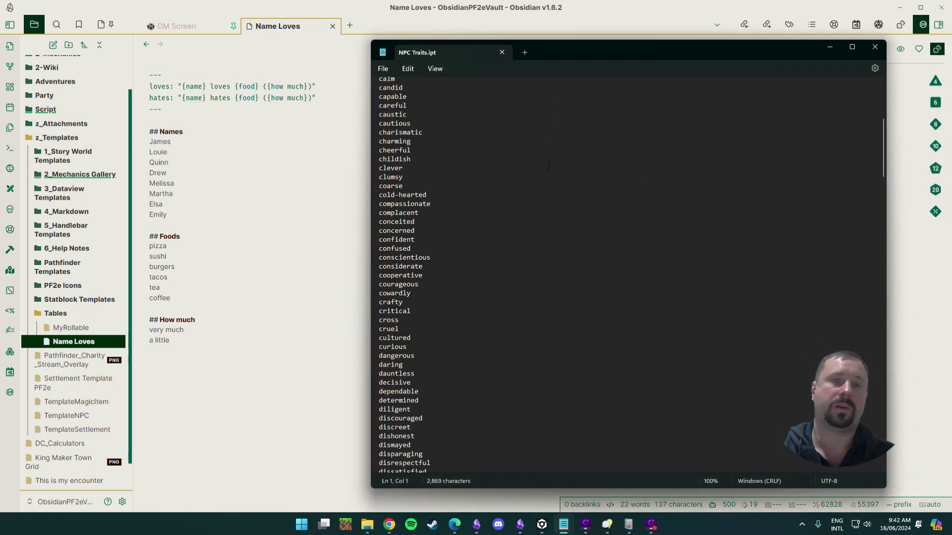
scroll(548, 168, down, 20)
scroll(561, 183, up, 20)
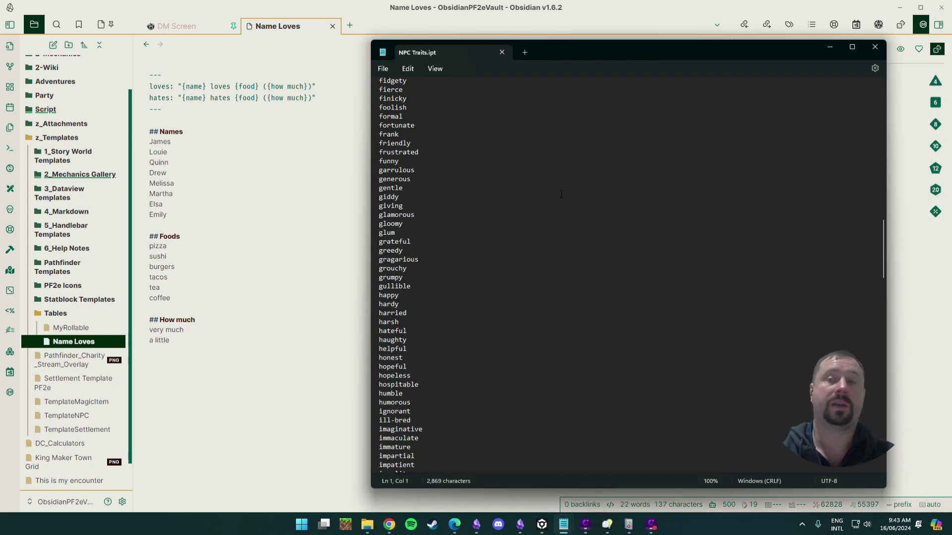
scroll(559, 208, up, 9)
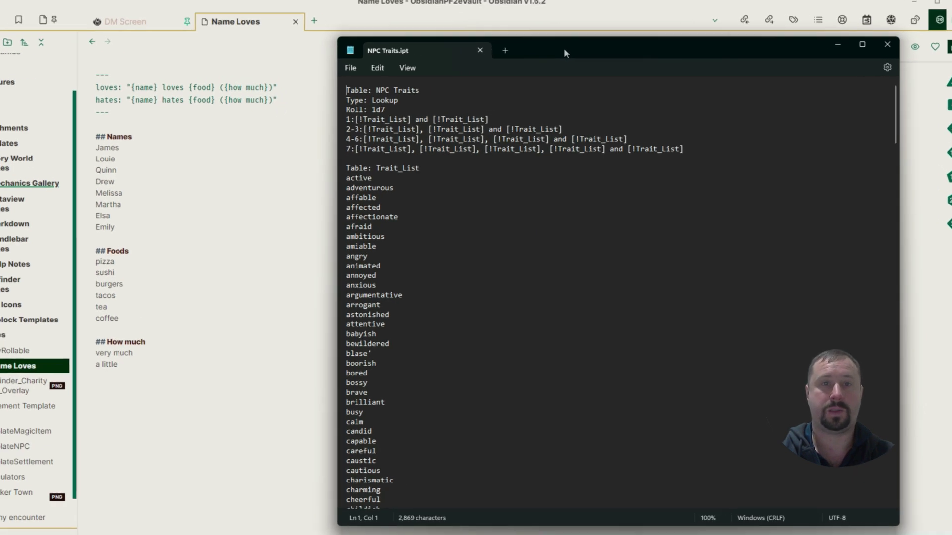
drag(652, 217, 14, 151)
click(367, 276)
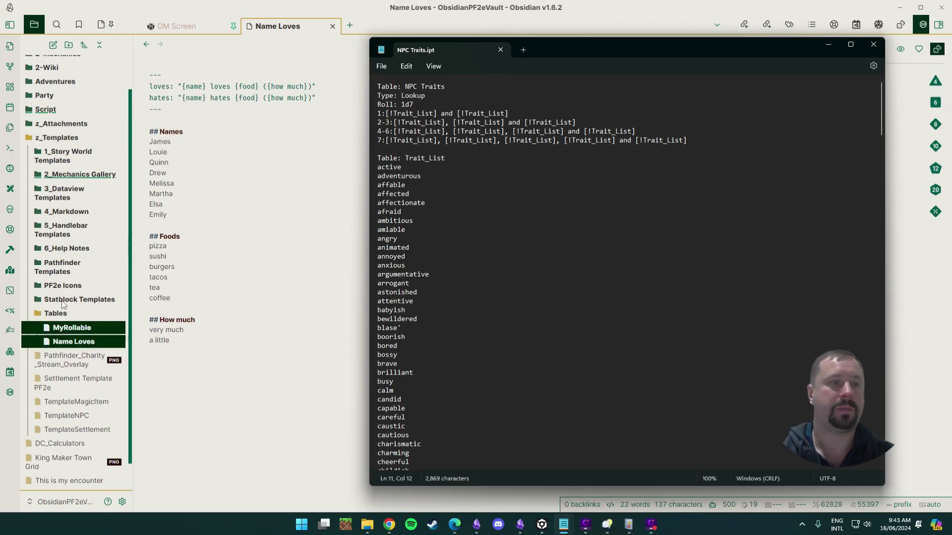
Copy the entire Name Loves note into the MyRollable note in Obsidian and show MyRollable in source mode.
drag(171, 113, 138, 83)
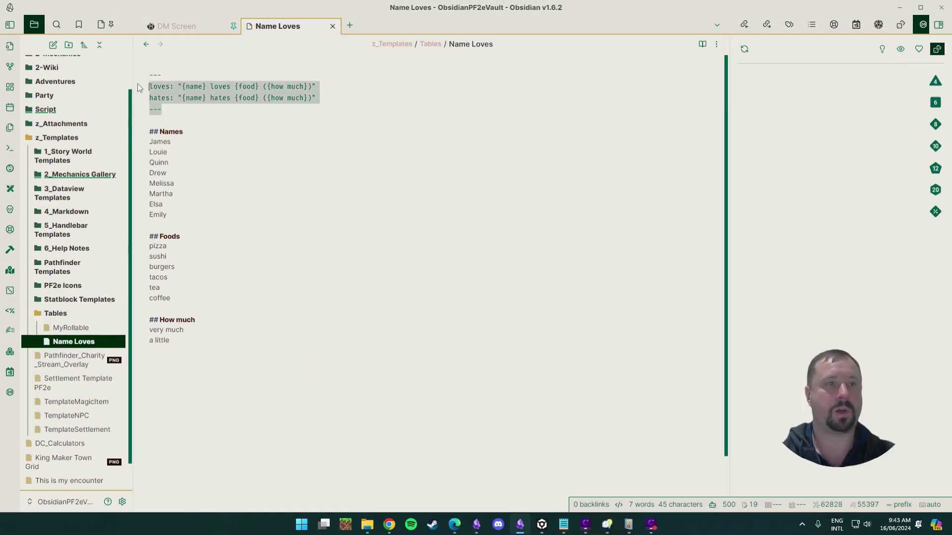
drag(177, 341, 141, 72)
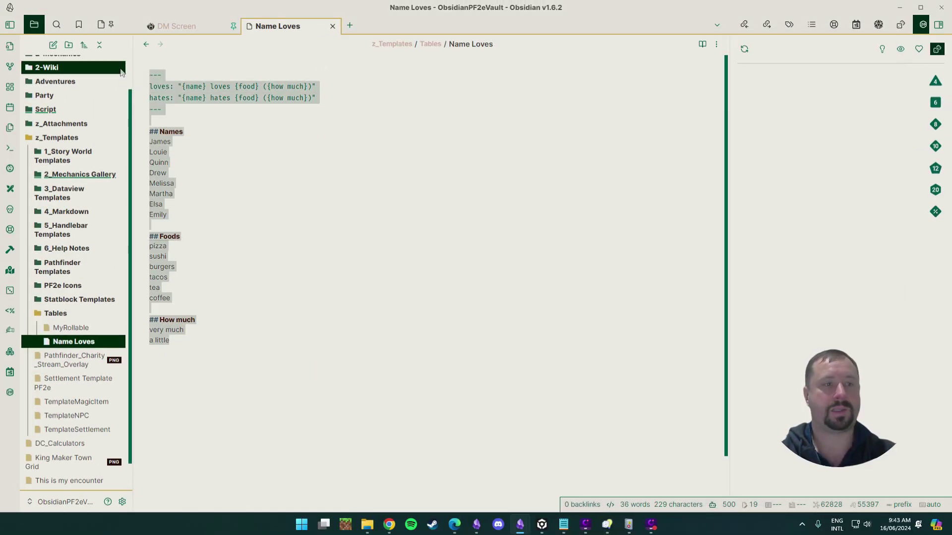
click(68, 329)
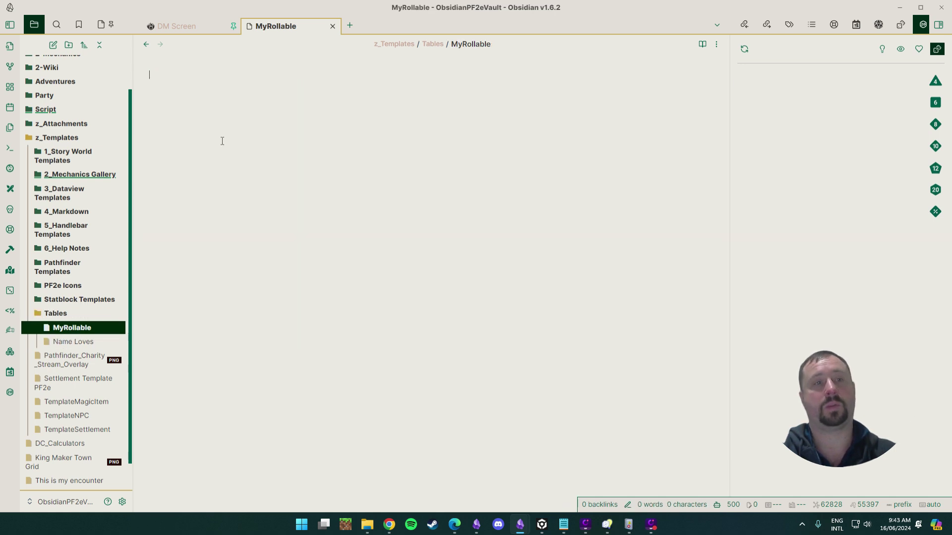
text(--- loves: "{name} loves {food} ({how much})" hates: "{name} hates {food} ({how much})" --- # Names James Louie Quinn Drew Melissa Martha Elsa Emily  # Foods pizza sushi burgers tacos tea coffee  # How much very much a little)
click(716, 44)
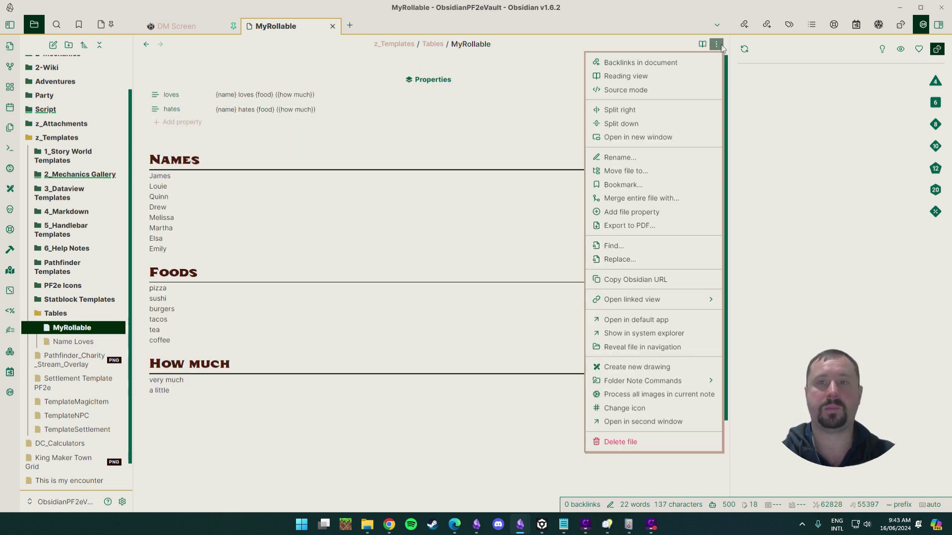
click(632, 91)
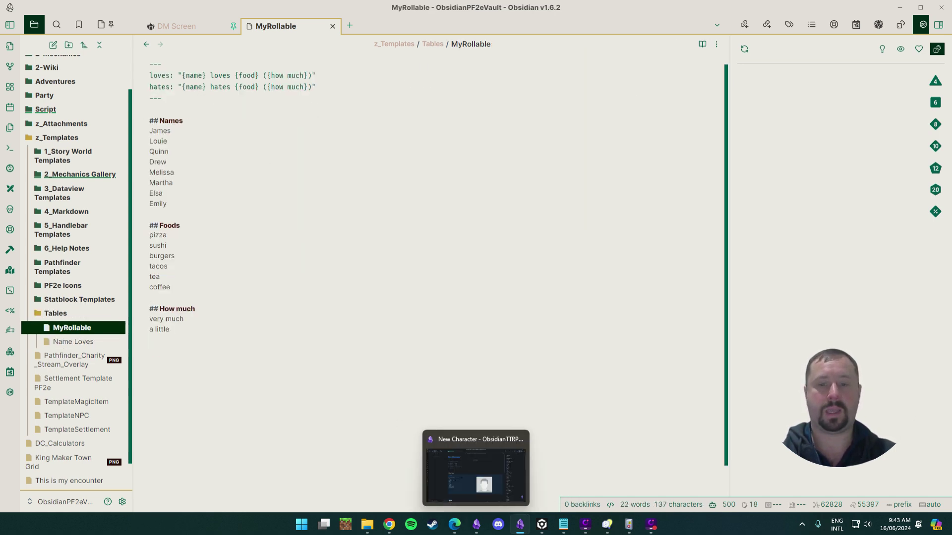
Snap the NPC Traits.ipt Notepad window beside Obsidian and widen the Obsidian side of the split.
click(563, 524)
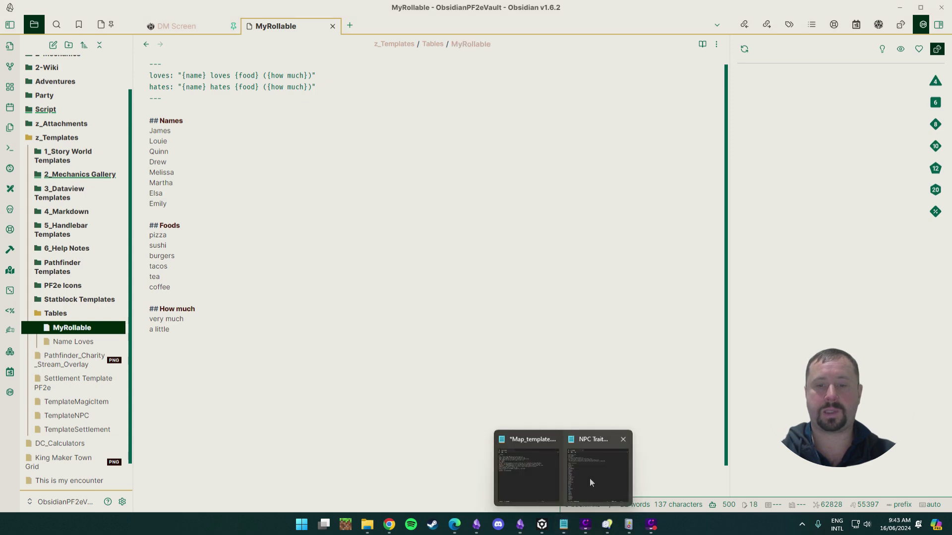
click(593, 468)
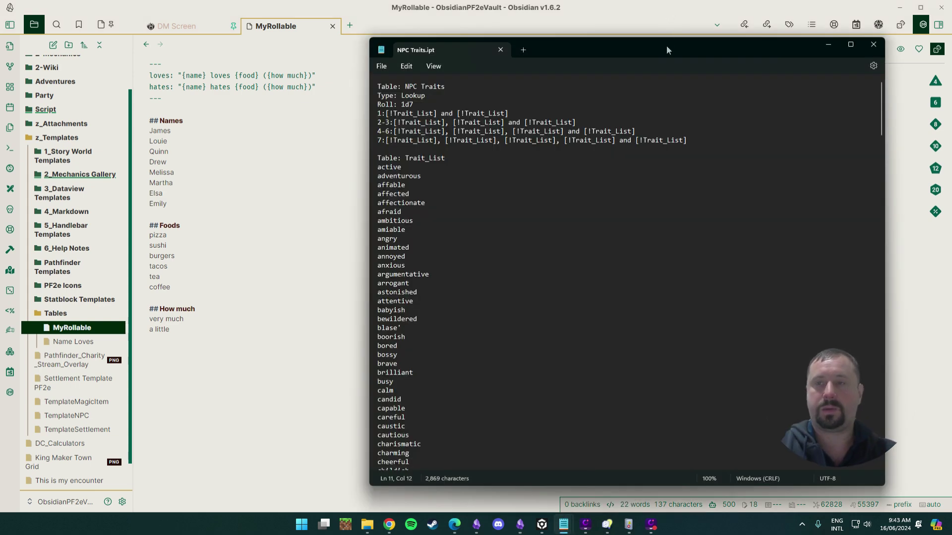
key(super+Right)
click(131, 148)
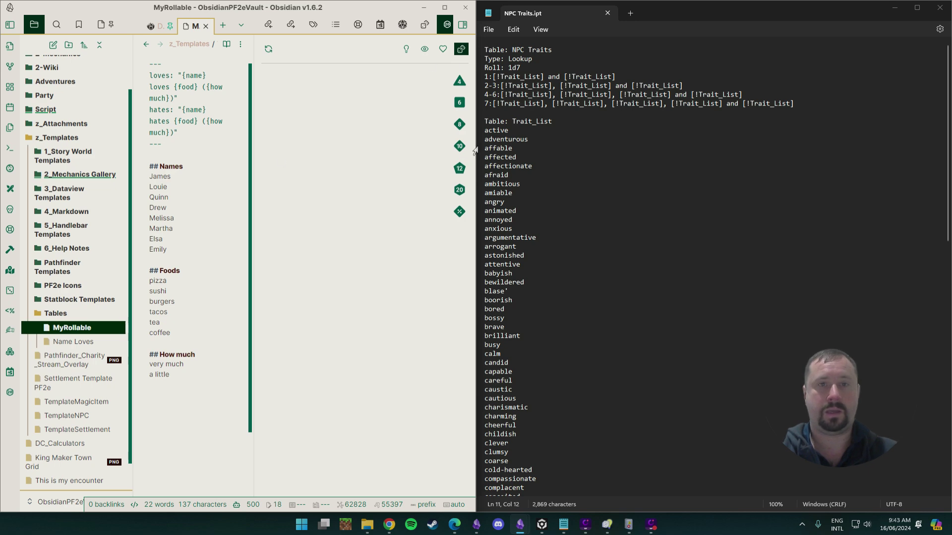
drag(476, 145, 739, 154)
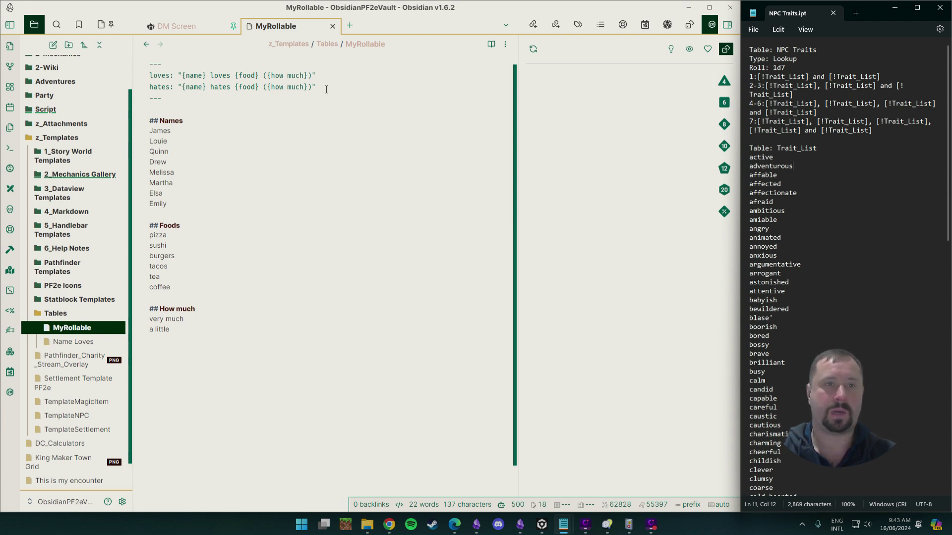
Reduce the MyRollable template to a single "1:" property and an empty section headed Traits.
drag(326, 89, 122, 79)
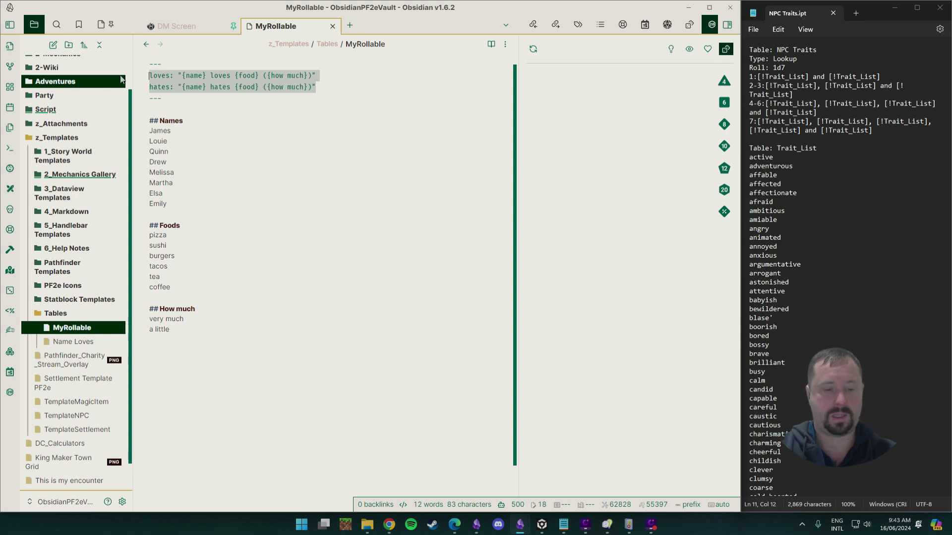
text(1:)
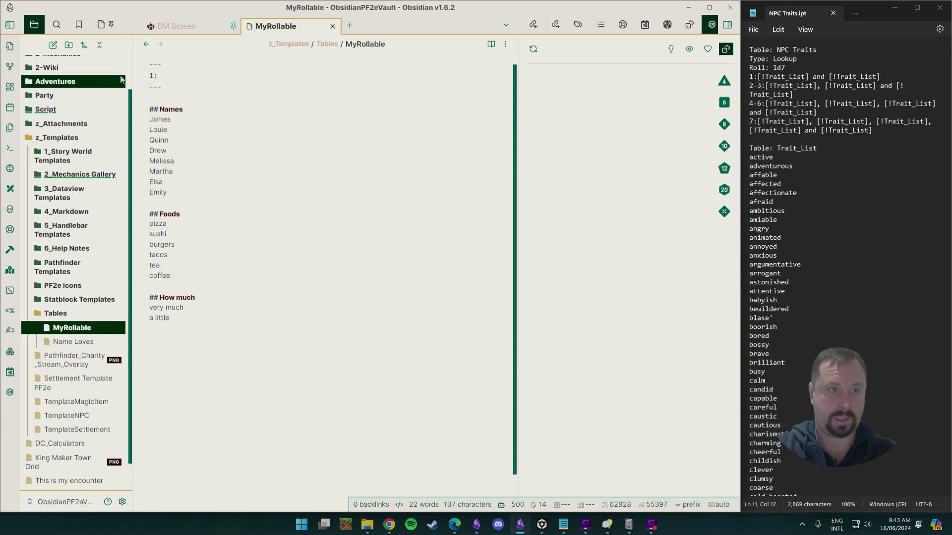
double_click(171, 109)
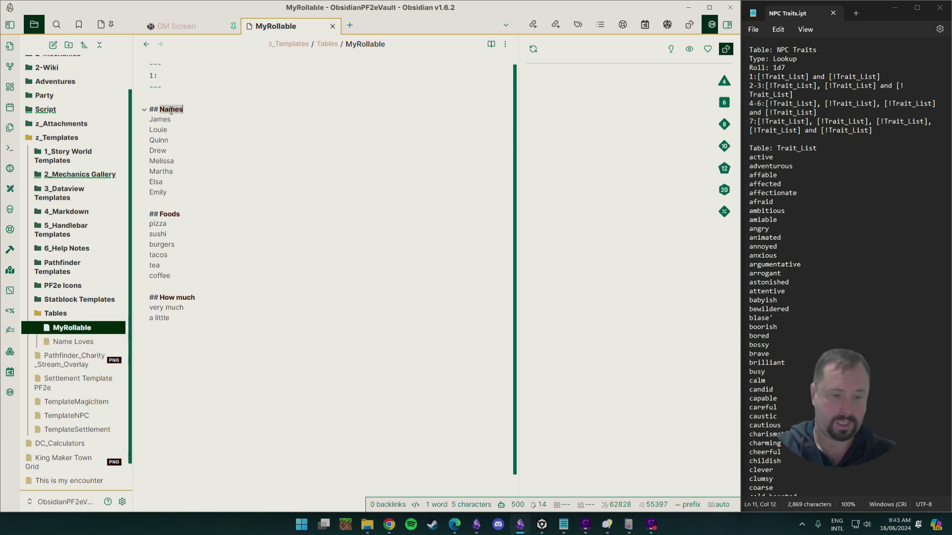
text(Traits)
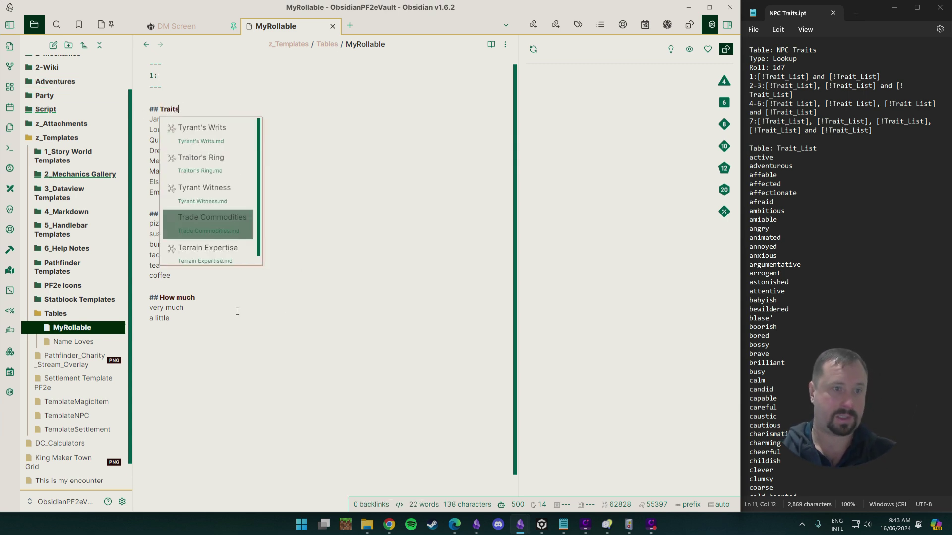
key(Escape)
drag(169, 318, 117, 123)
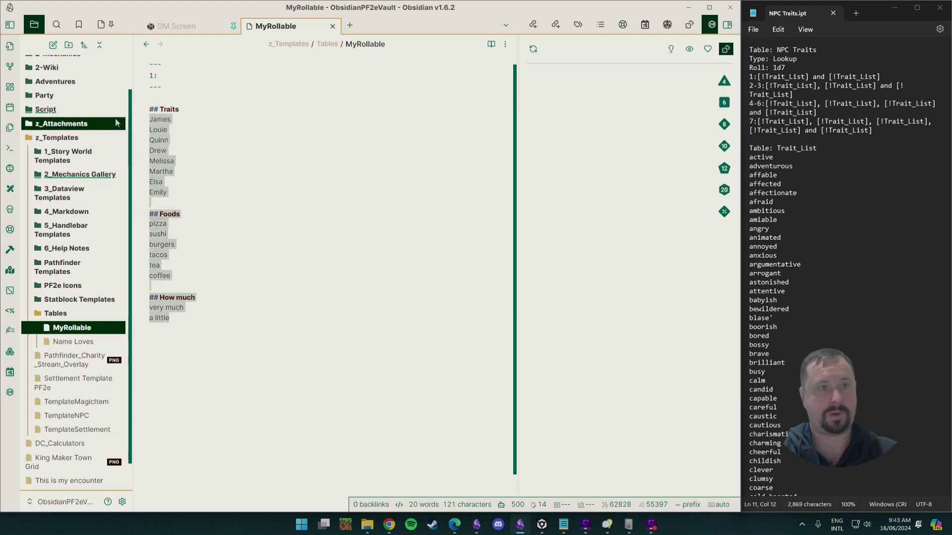
key(BackSpace)
Copy every trait under Trait_List in NPC Traits.ipt and paste the list beneath the Traits heading in MyRollable.
scroll(801, 175, down, 10)
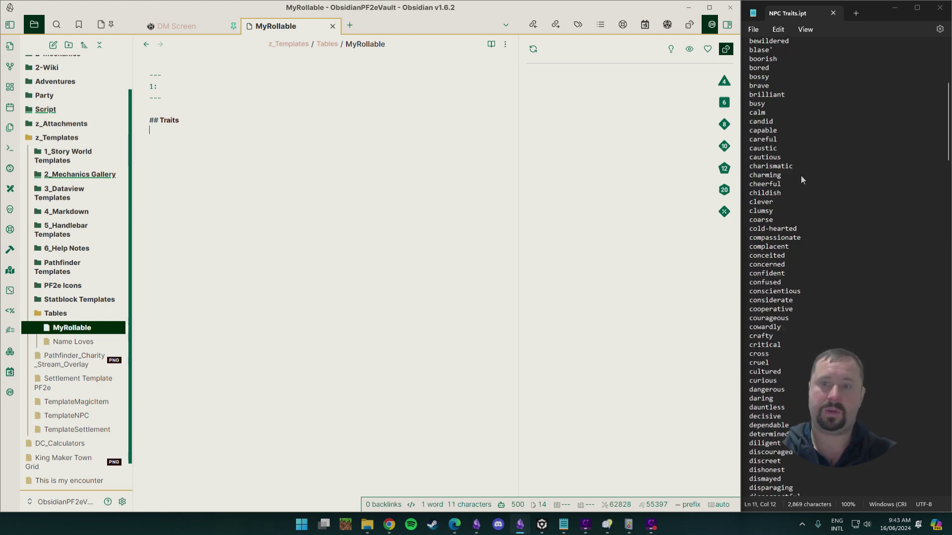
scroll(800, 175, down, 20)
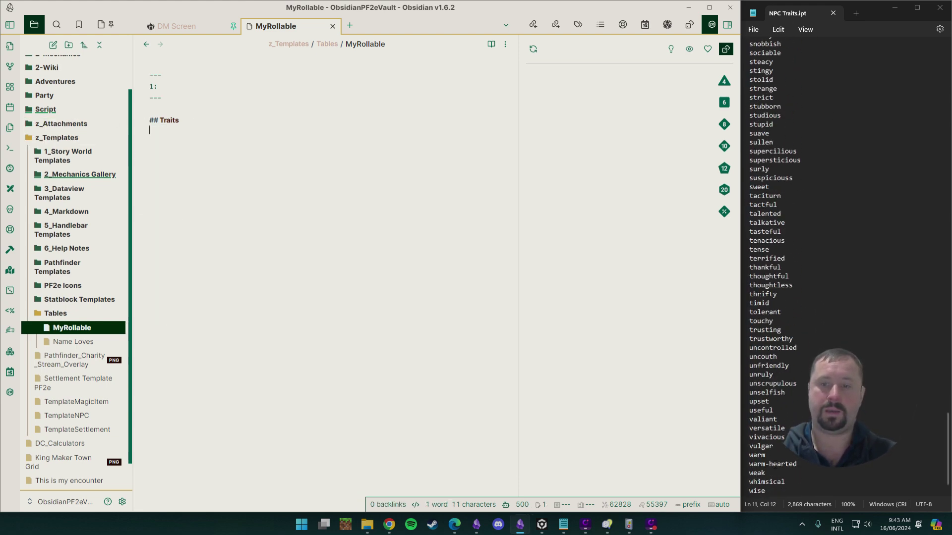
drag(773, 488, 727, 158)
key(ctrl+c)
click(187, 139)
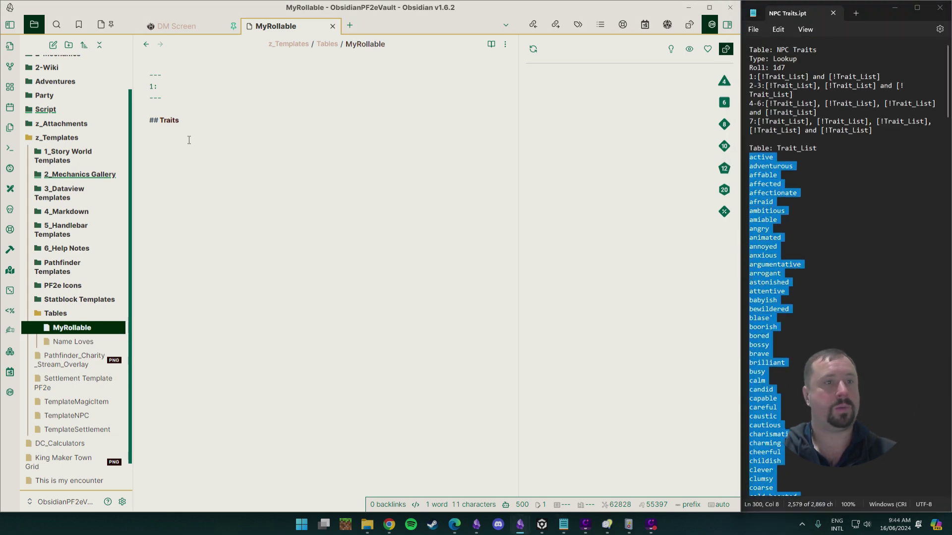
key(ctrl+v)
scroll(278, 277, up, 20)
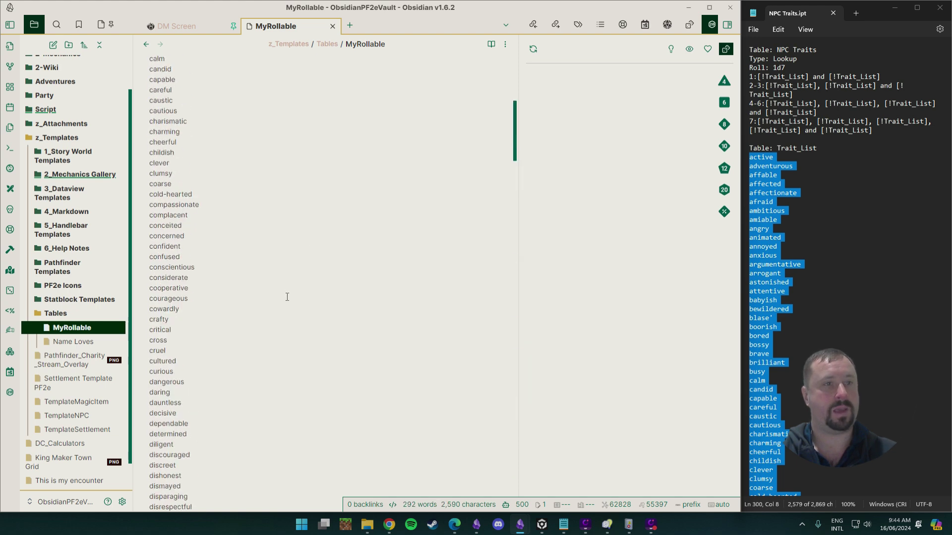
scroll(287, 297, up, 6)
Highlight the Traits heading and the first traits beneath it in MyRollable, clearing each selection.
click(188, 171)
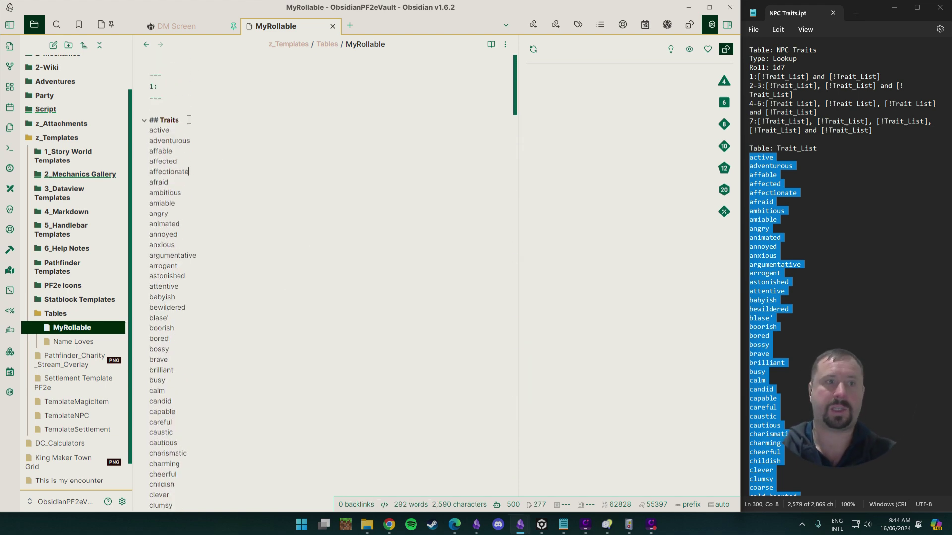
drag(188, 120, 146, 120)
click(215, 167)
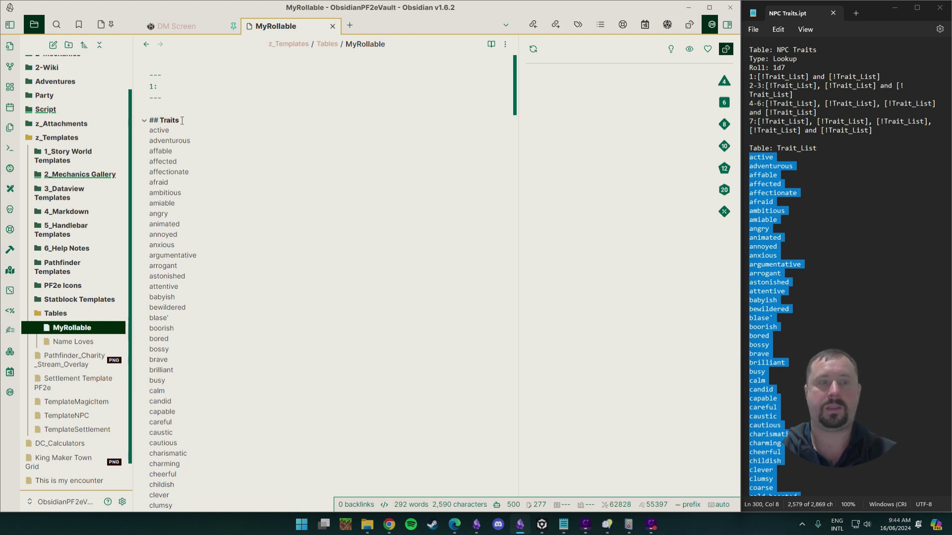
drag(149, 130, 212, 211)
click(254, 143)
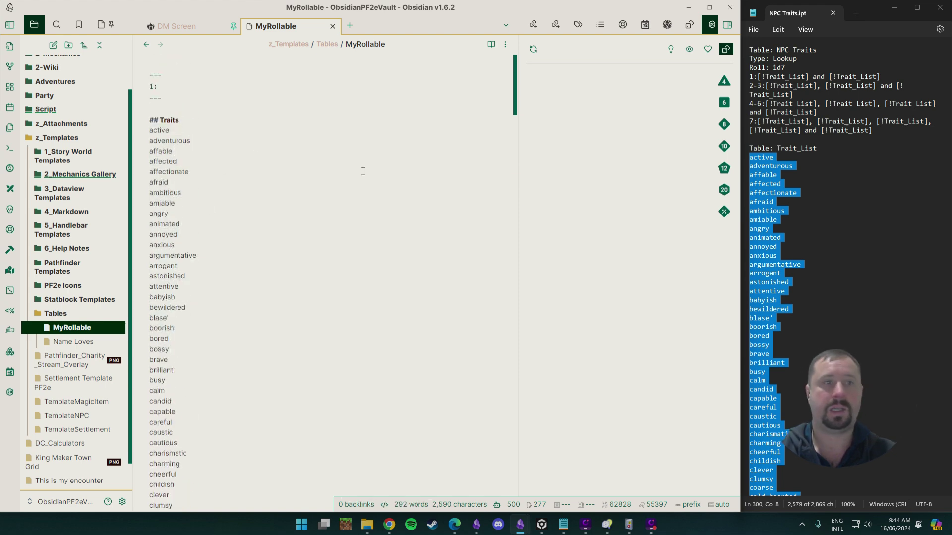
Add the property lines "2:", "3:" and "4:" below "1:" in MyRollable's front matter.
click(836, 184)
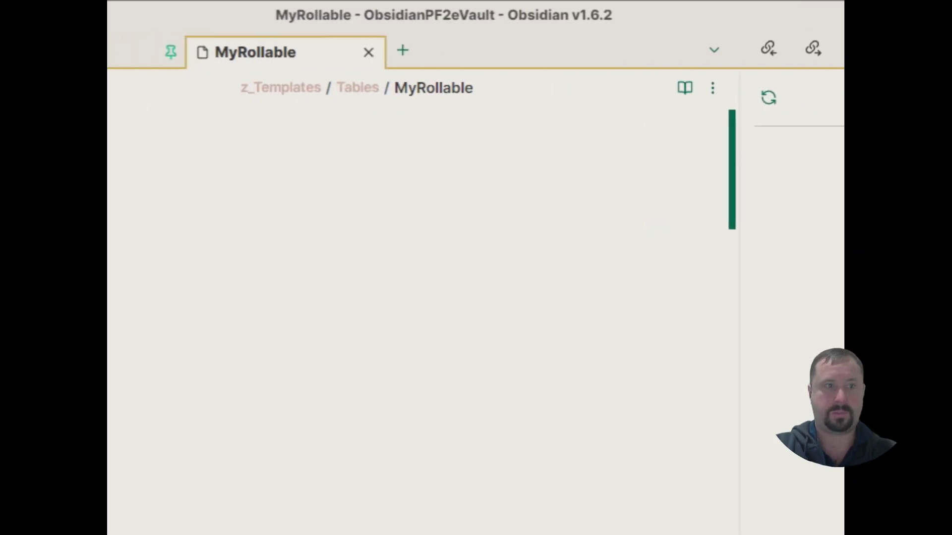
text(3:)
key(Return)
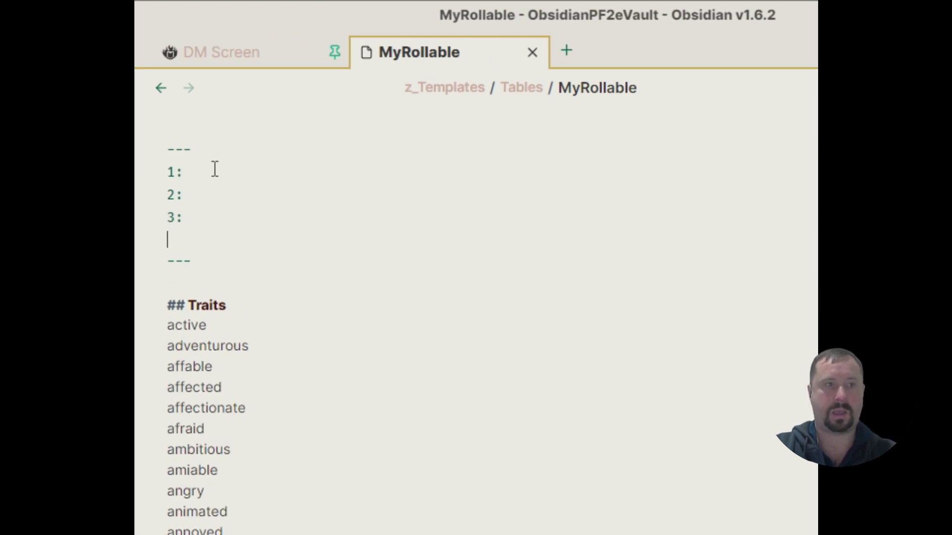
text(4:)
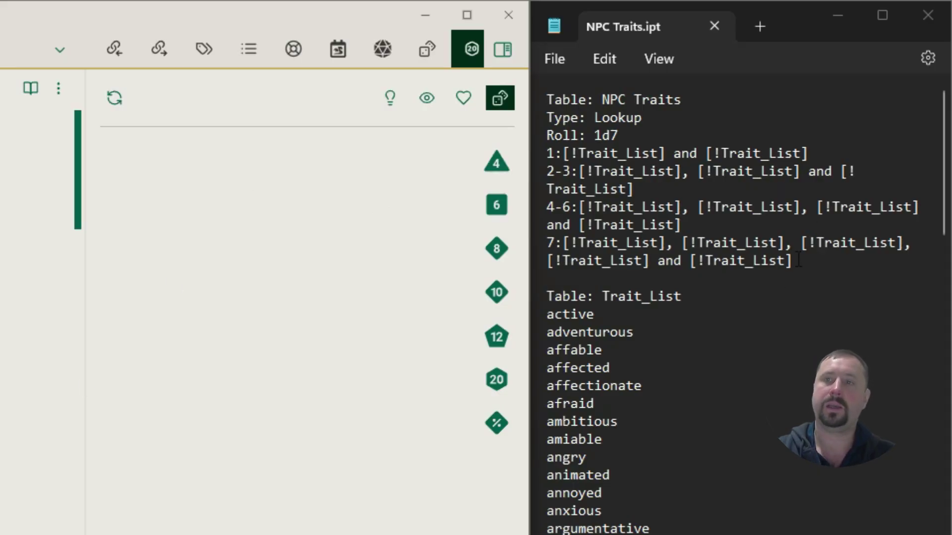
Examine the 1d7 roll and its trait-combination patterns for results 1 to 7 in NPC Traits.ipt.
click(804, 264)
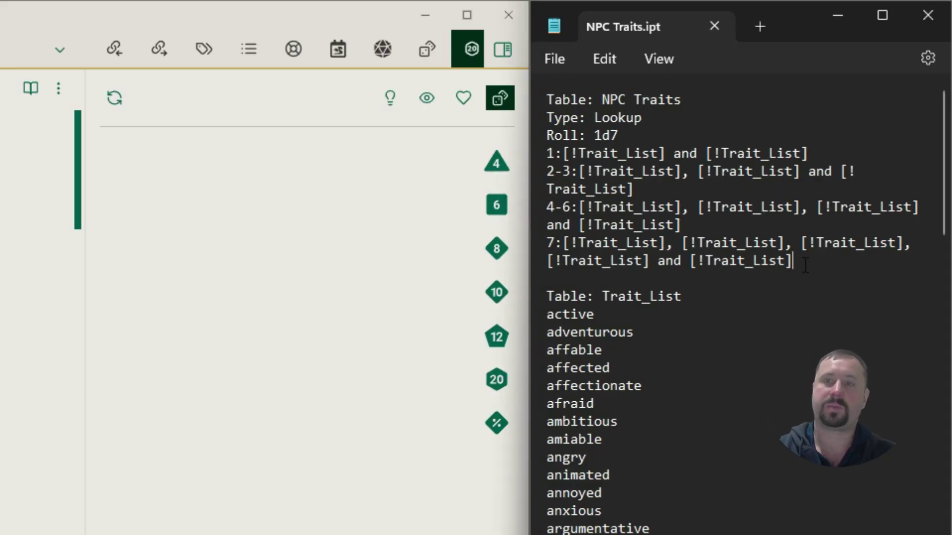
drag(804, 264, 499, 159)
drag(610, 135, 627, 136)
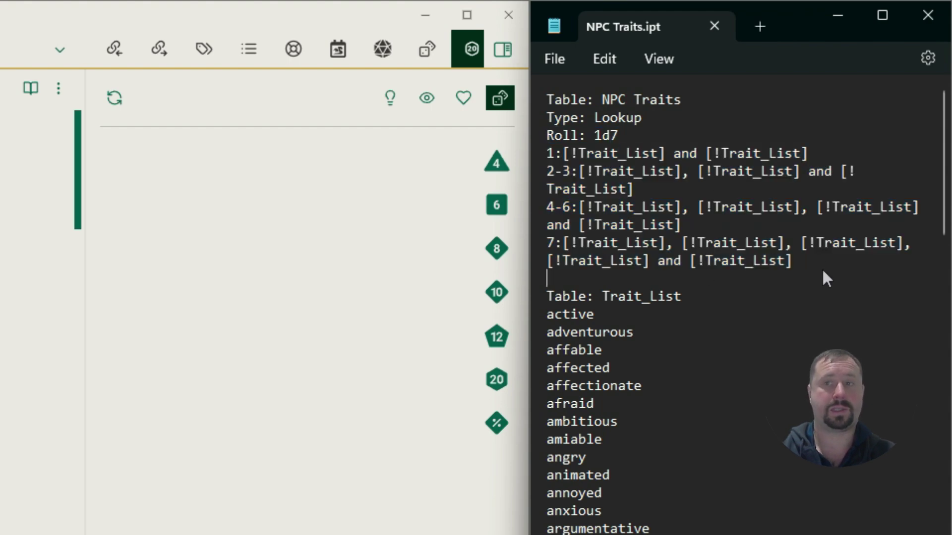
drag(825, 276, 519, 147)
click(694, 190)
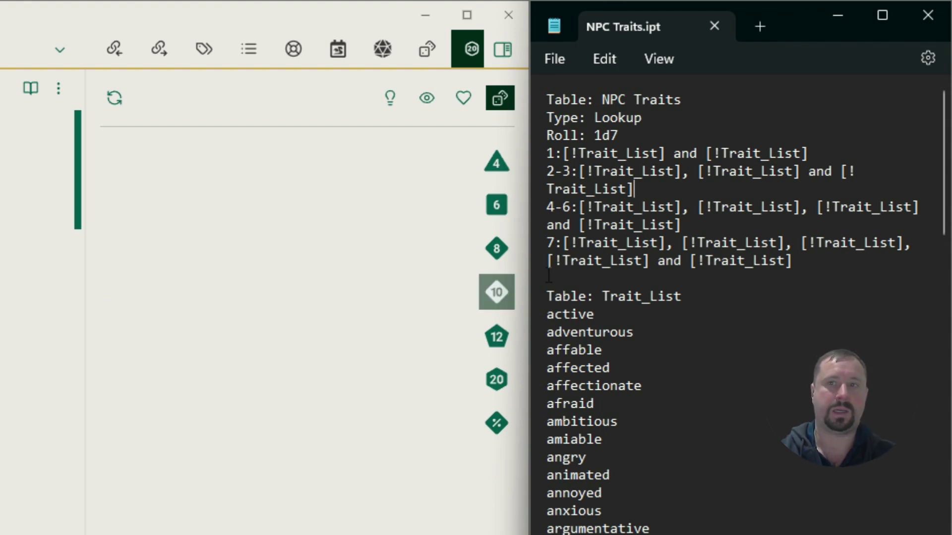
drag(808, 259, 451, 152)
click(823, 280)
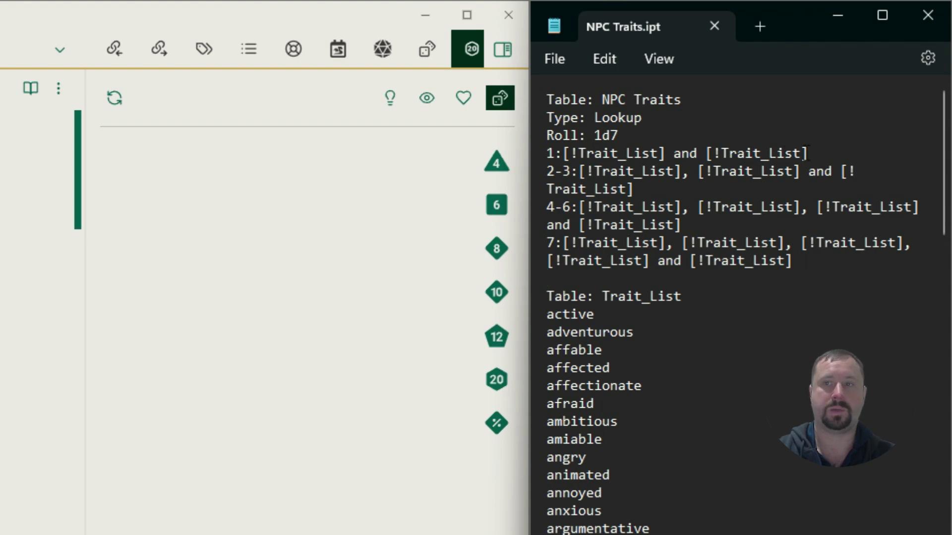
Begin the value of property 1 in MyRollable's front matter with "{traits} and", following the first pattern in NPC Traits.ipt.
drag(808, 153, 562, 155)
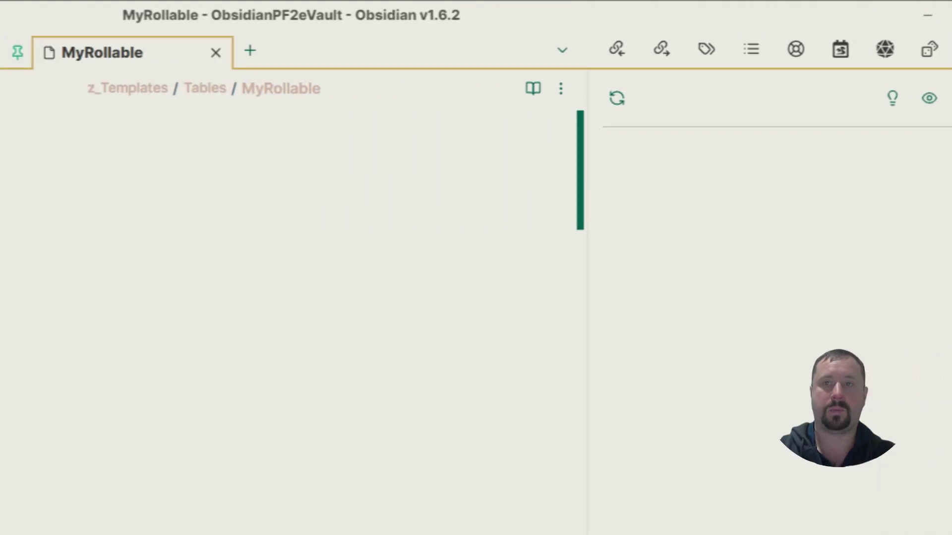
click(84, 174)
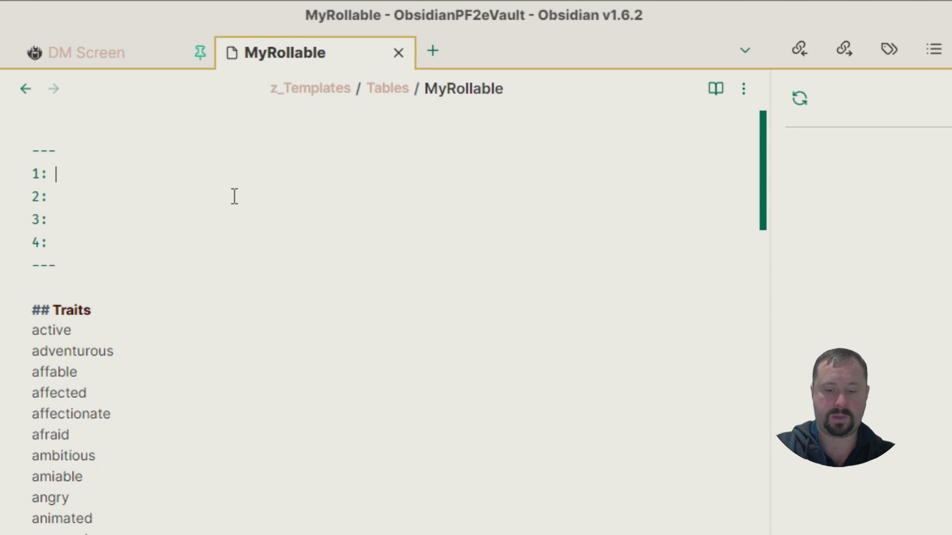
text({})
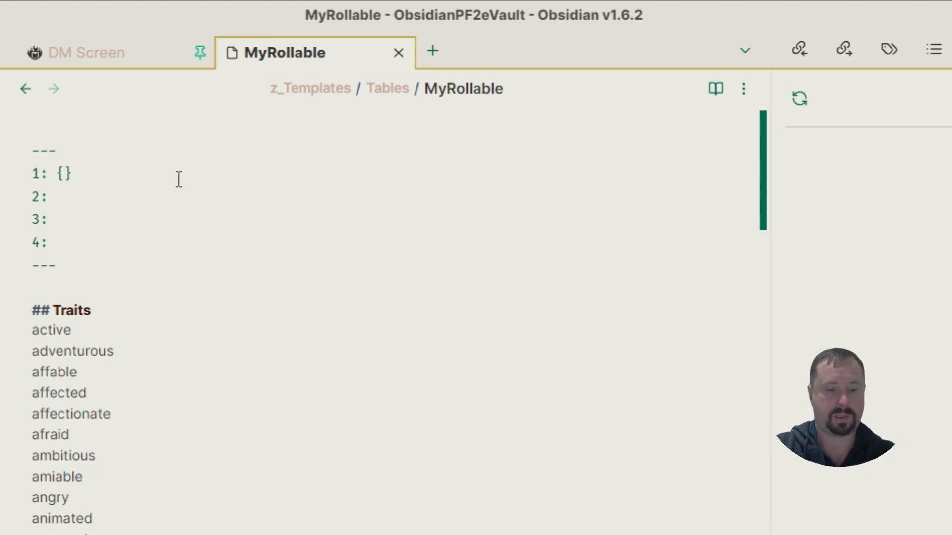
text(traits)
key(Right)
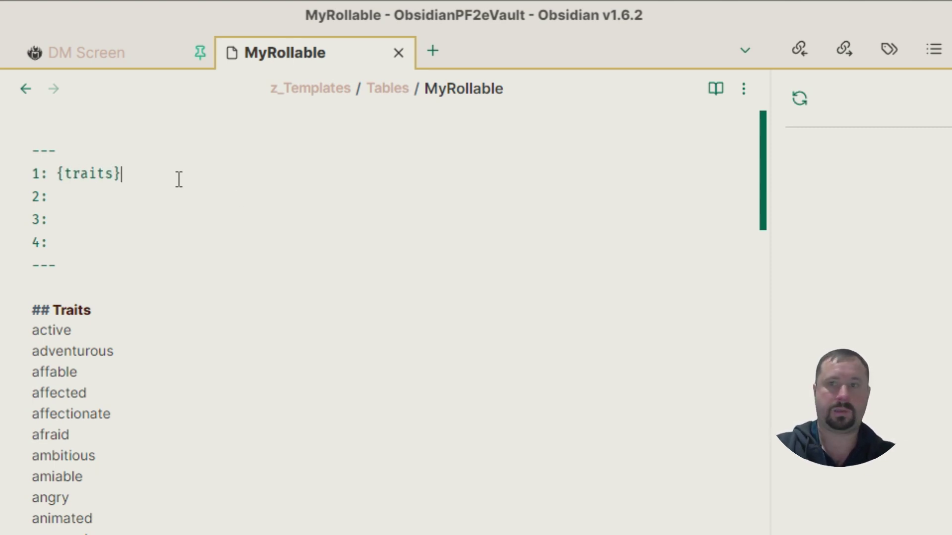
text(and)
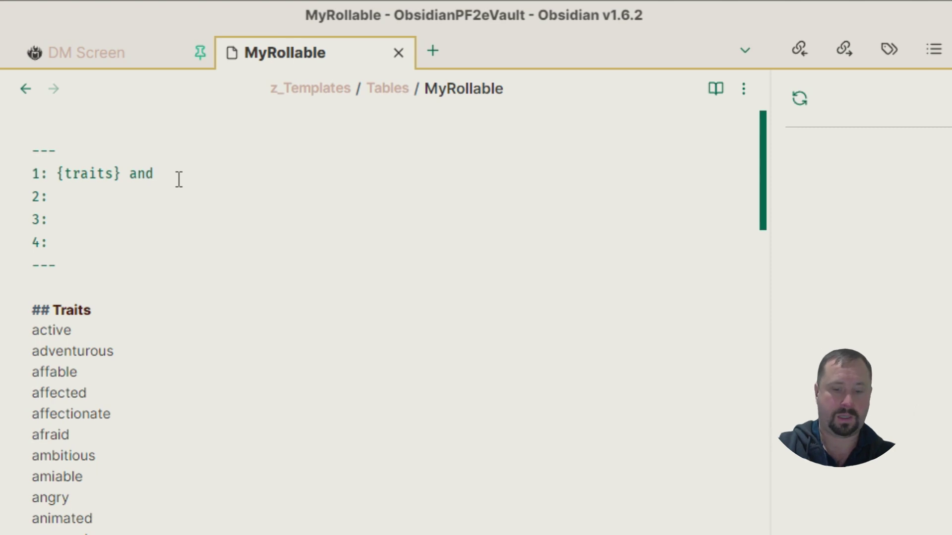
Copy the {traits} placeholder to the end of property 1, completing "{traits} and {traits}".
key(Left)
key(Left)
key(Left)
key(Left)
key(shift+Left)
key(shift+Left)
key(shift+Left)
key(shift+Left)
key(shift+Left)
key(shift+Left)
key(shift+Left)
key(shift+Left)
key(ctrl+c)
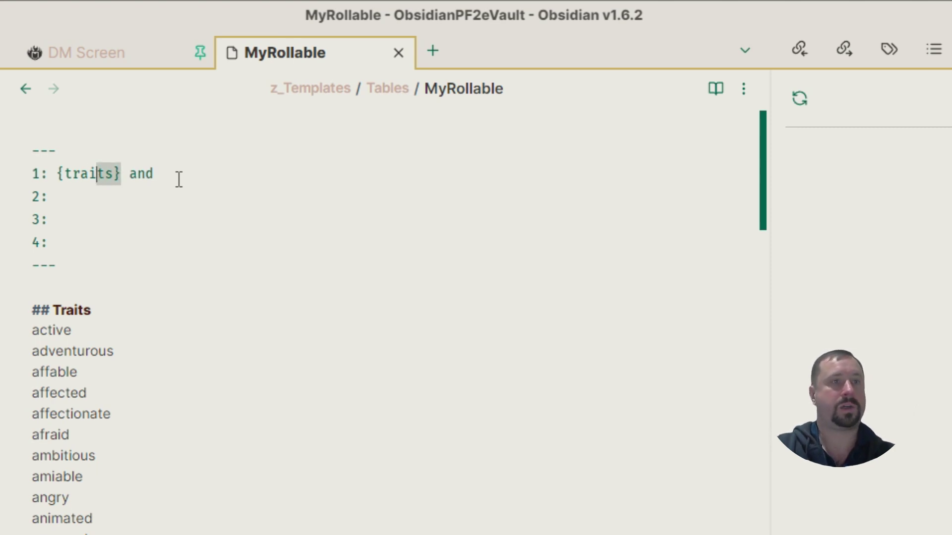
key(End)
key(ctrl+v)
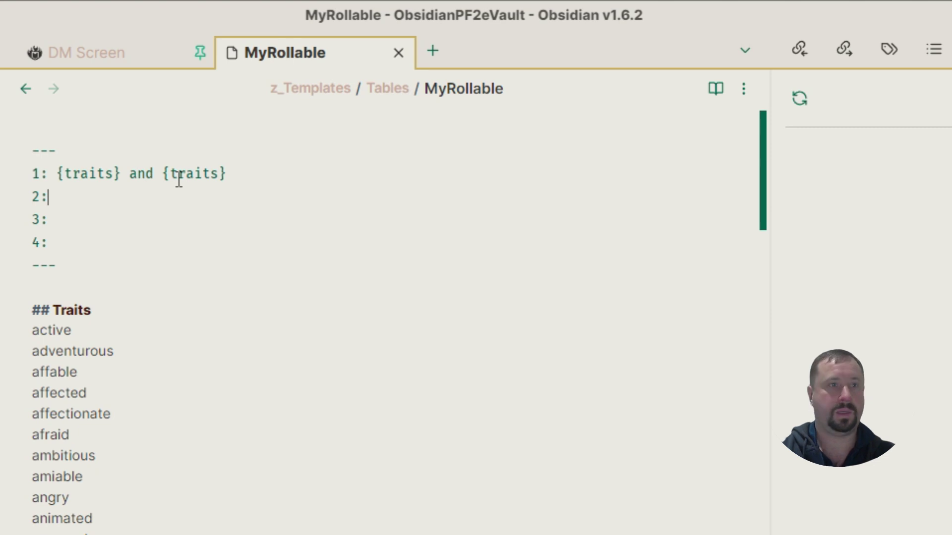
Set property 2 to "{traits}, {traits}, and {traits}" using the copied placeholder.
key(Down)
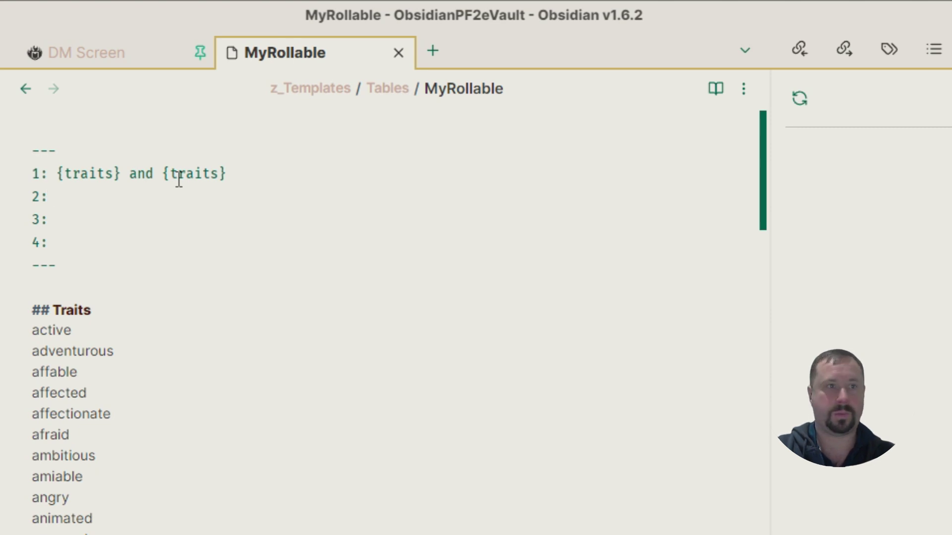
key(ctrl+v)
text(,)
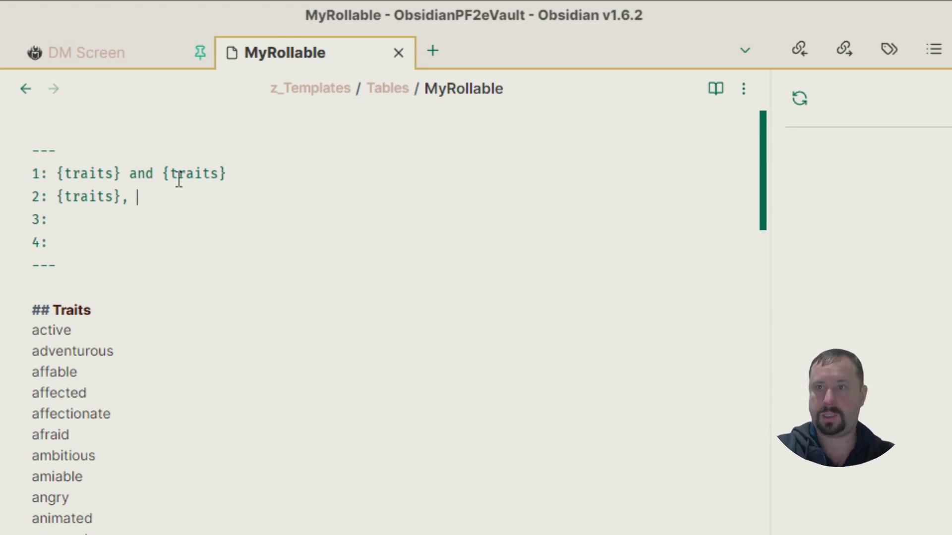
key(ctrl+v)
text(, and)
key(ctrl+v)
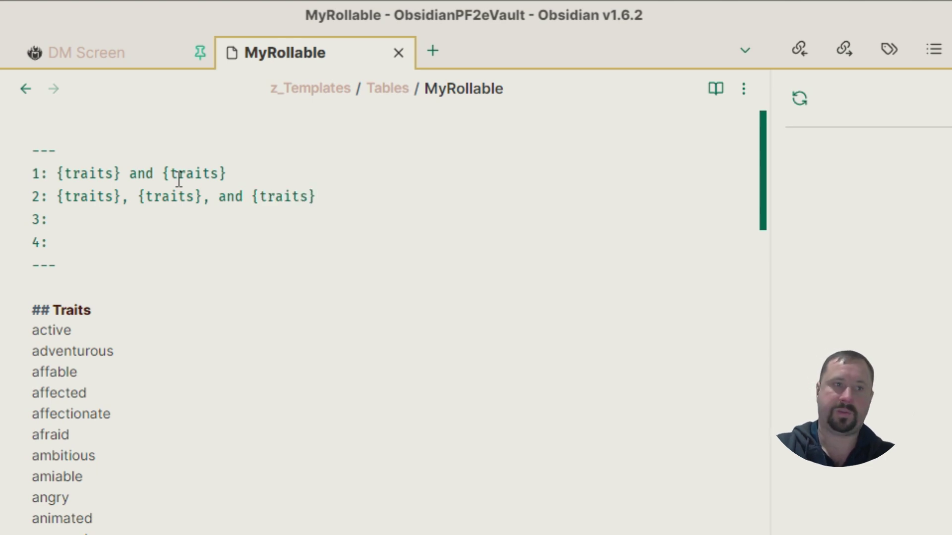
Set property 3 to "{traits}, {traits}, {traits}, and {traits}" using the copied placeholder.
key(ctrl+v)
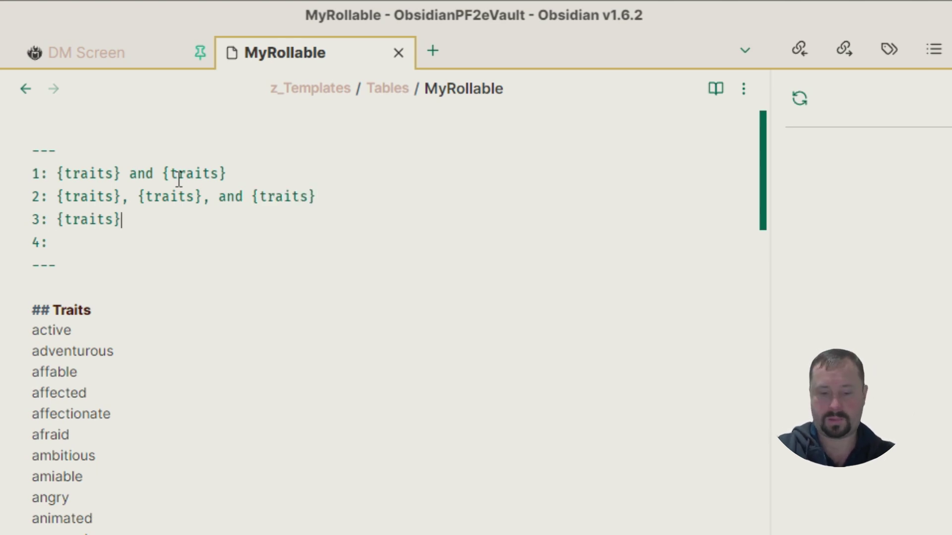
text(,)
key(ctrl+v)
text(,)
key(ctrl+v)
text(, )
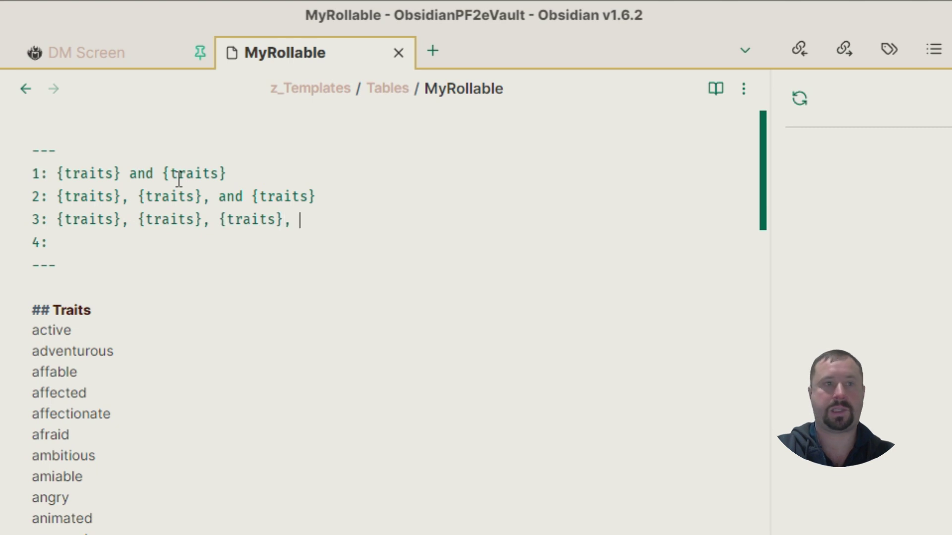
text(and)
key(ctrl+v)
Remove the comma before "and" in property 3.
key(Left)
key(Left)
key(Left)
key(Left)
key(Left)
key(Left)
key(Left)
key(Left)
key(Left)
key(Left)
key(Left)
key(Left)
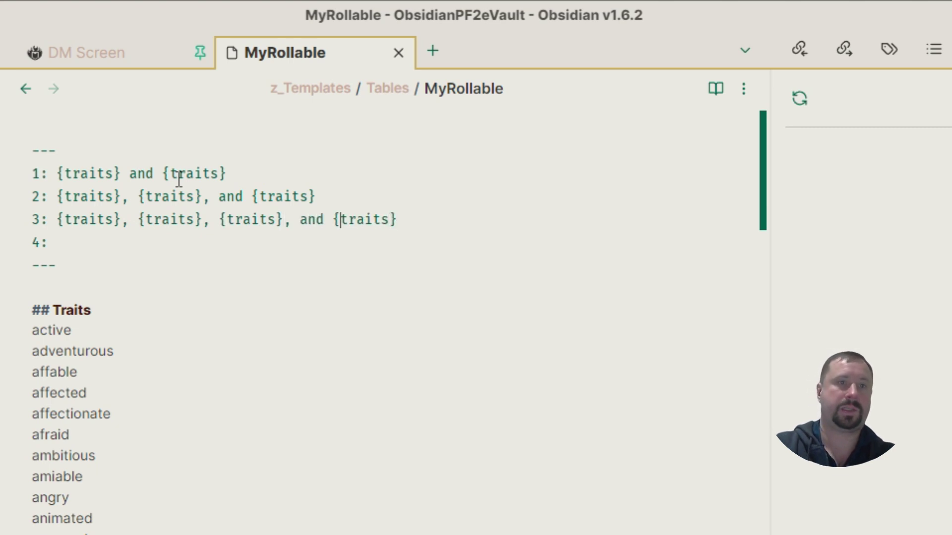
key(BackSpace)
Copy the whole value of property 3 into property 4.
key(Down)
key(Down)
key(Home)
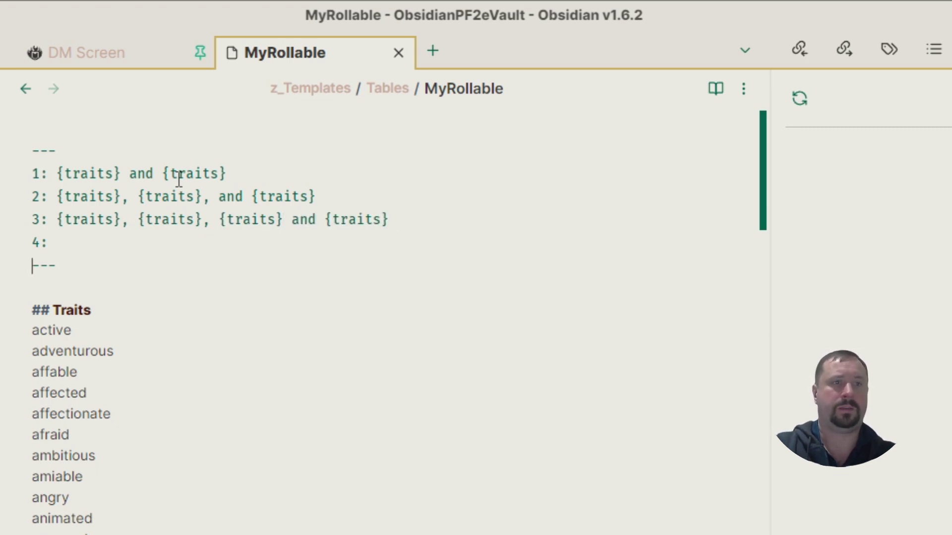
key(Up)
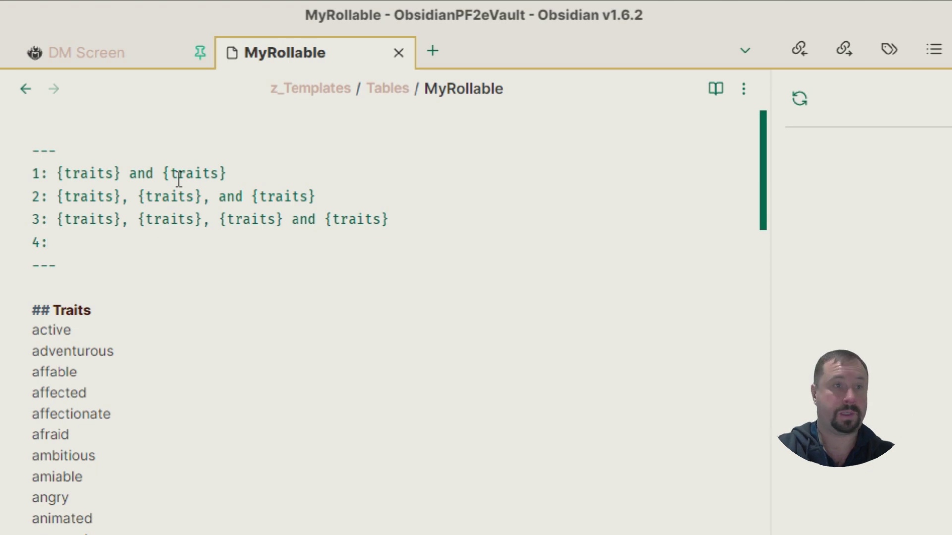
key(shift+End)
key(ctrl+c)
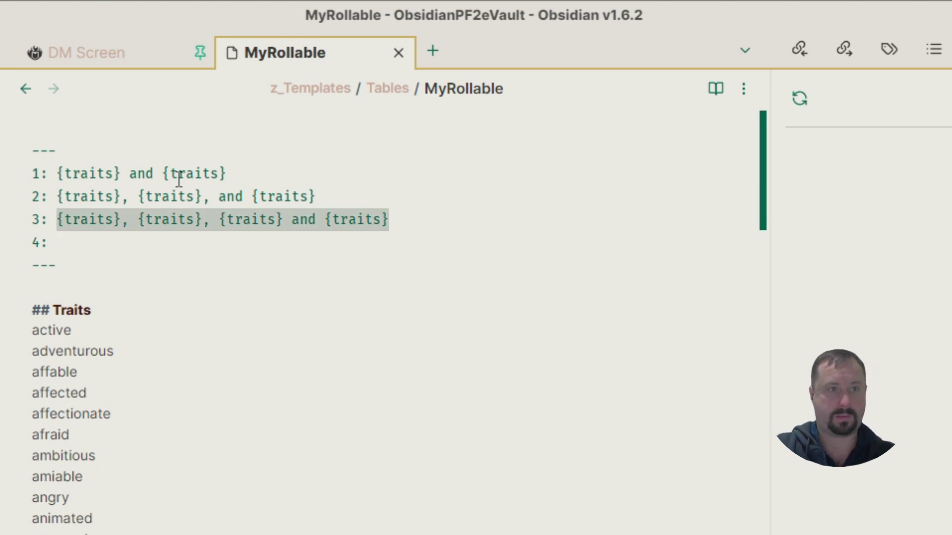
key(End)
key(ctrl+v)
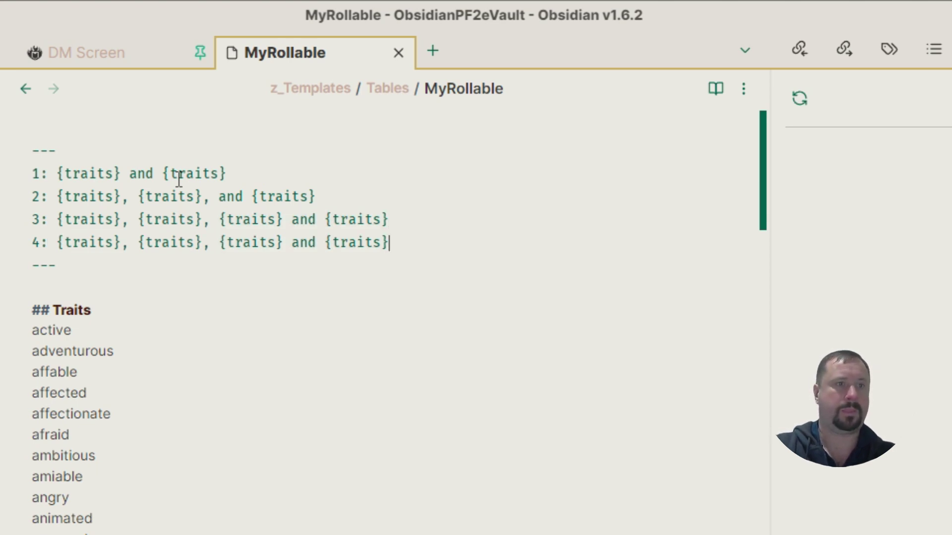
Duplicate the first "{traits}," in property 4 so the line combines five traits.
key(Home)
key(Right)
key(Left)
key(shift+Right)
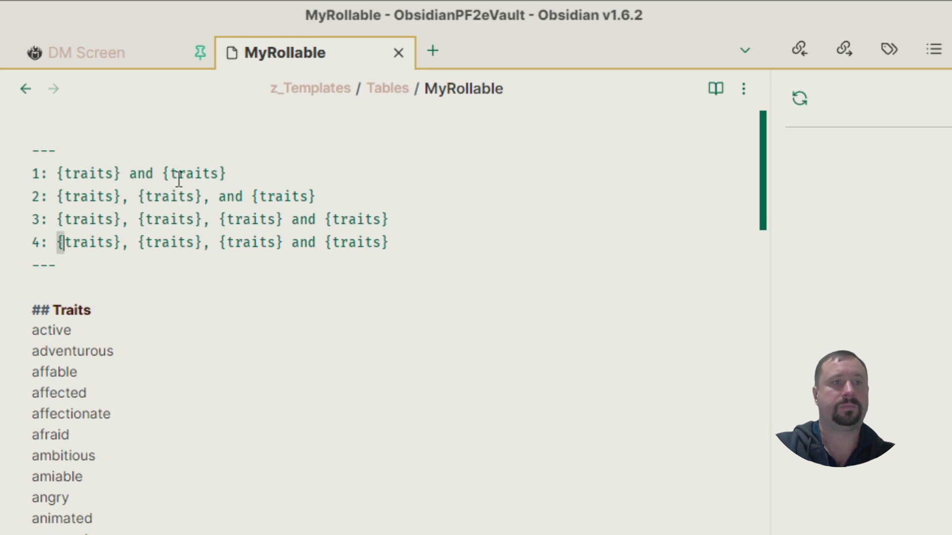
key(shift+Right)
key(ctrl+shift+Right)
key(ctrl+shift+Right)
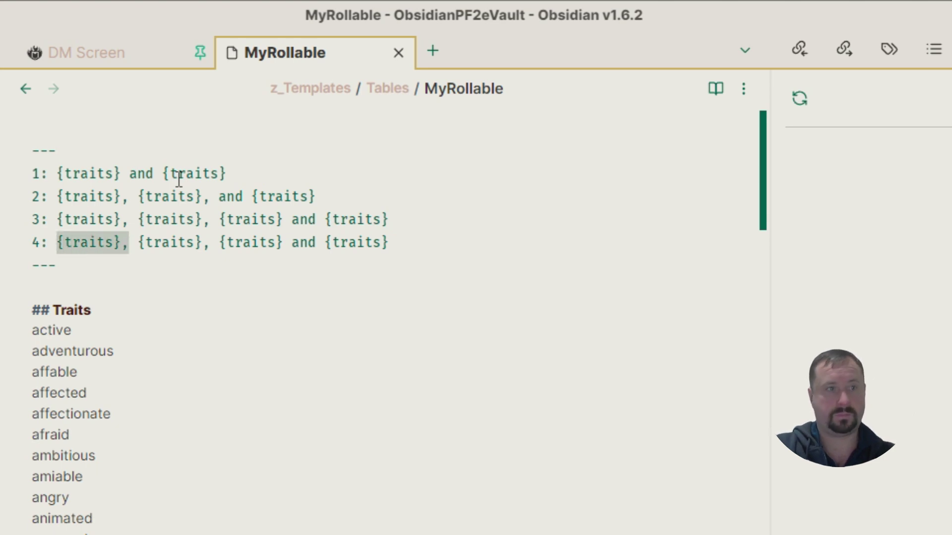
key(ctrl+c)
key(Left)
key(ctrl+v)
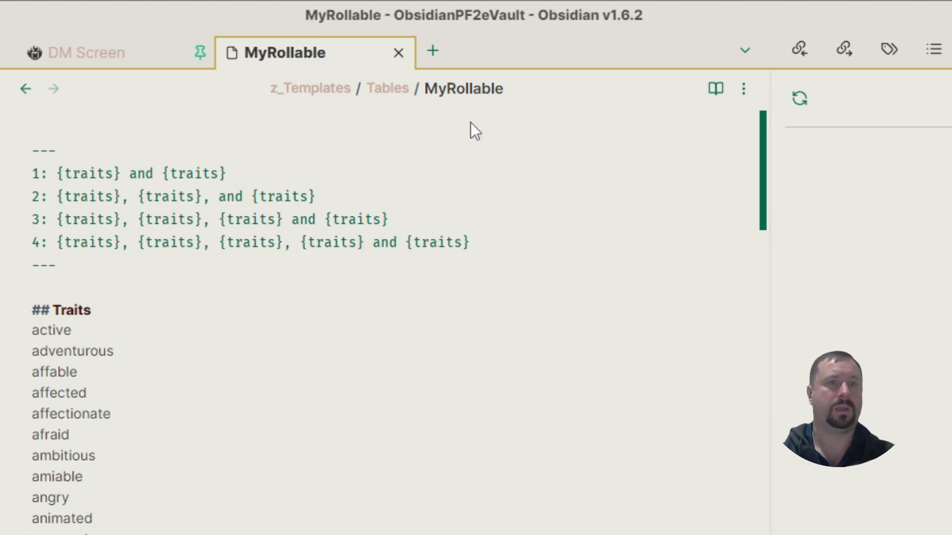
Rename the MyRollable note to "NPC Traits".
click(310, 382)
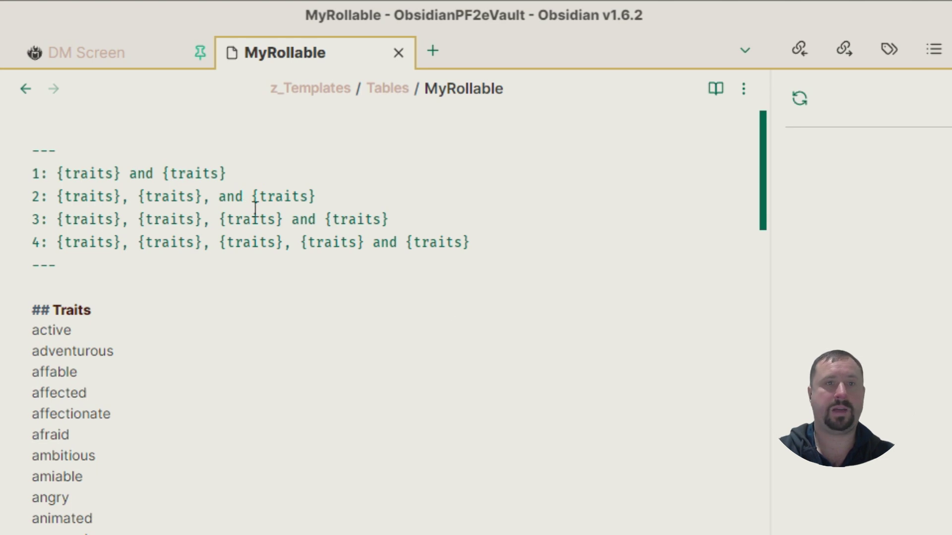
click(466, 92)
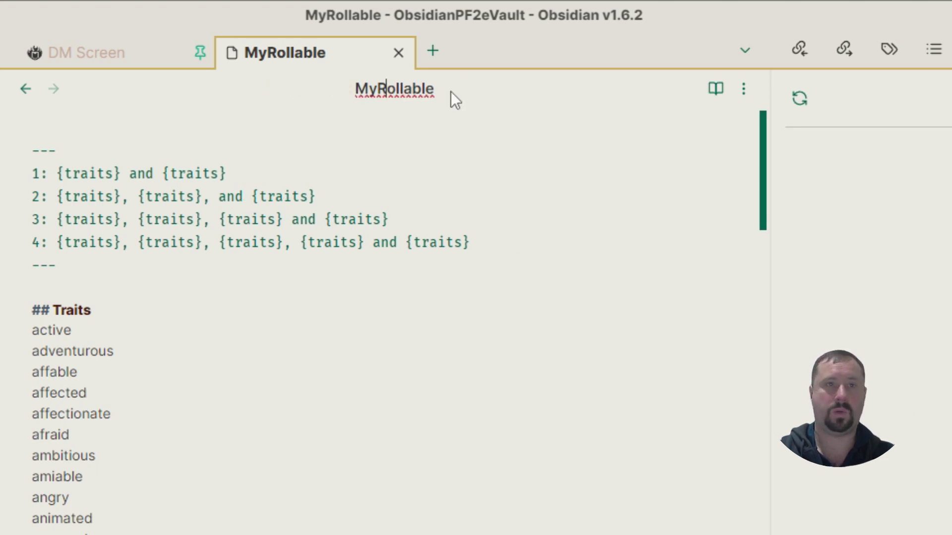
double_click(419, 89)
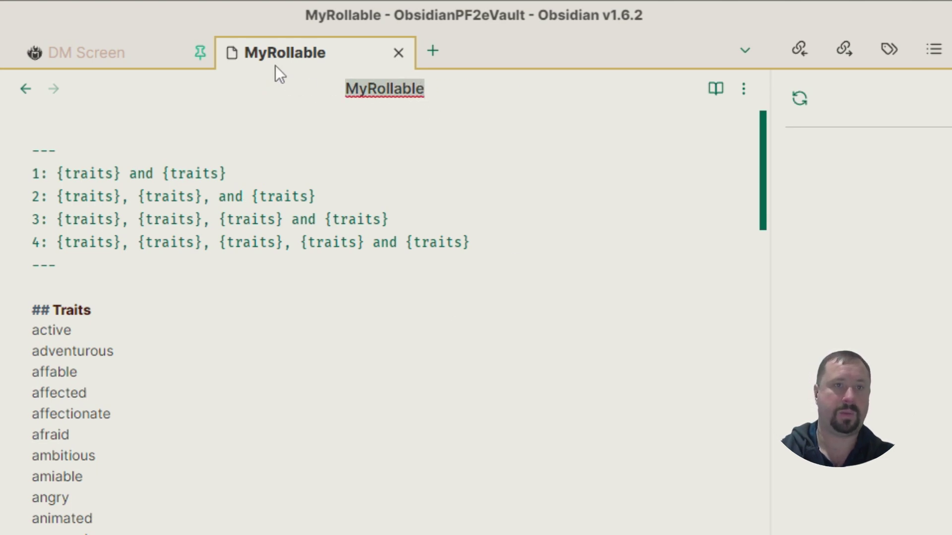
text(NPC Traits)
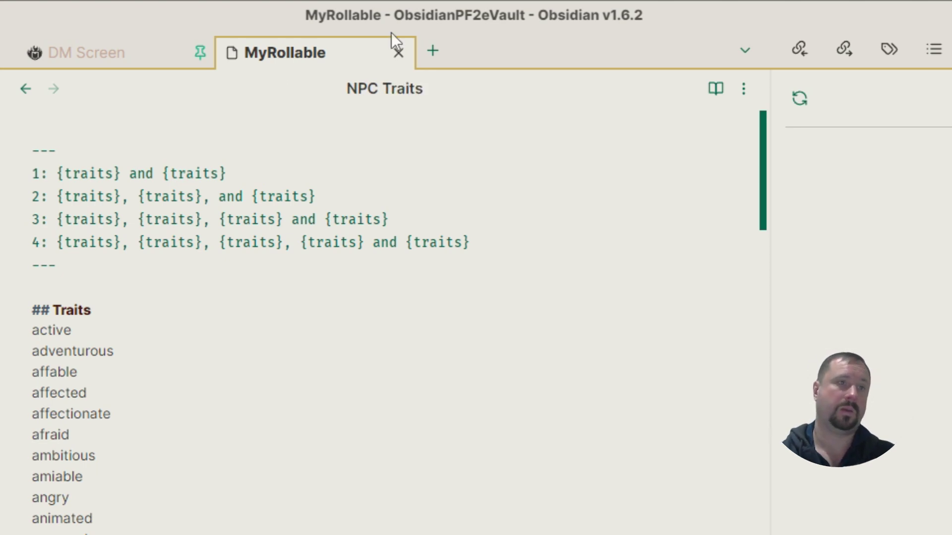
key(Return)
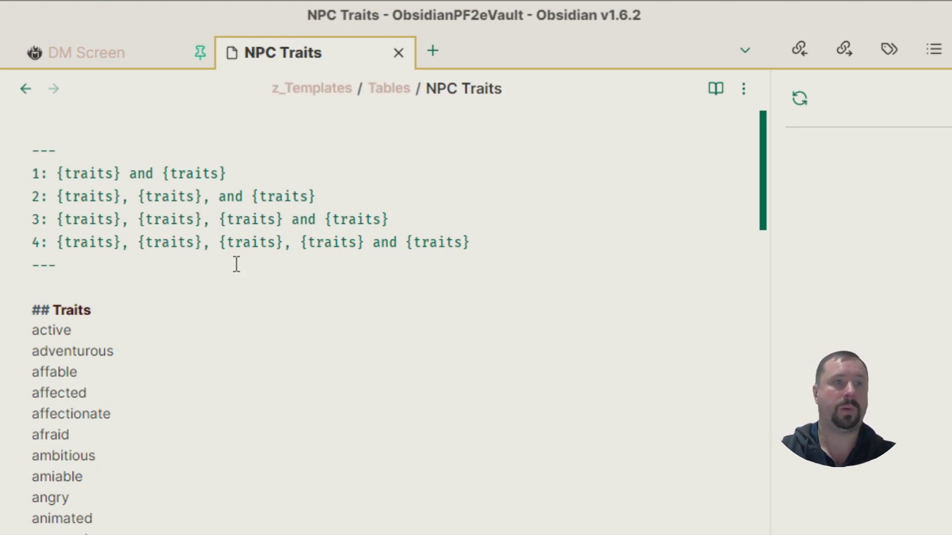
Examine the numbered trait patterns in the NPC Traits note's front matter and the list under its Traits heading.
drag(66, 272, 31, 150)
click(44, 283)
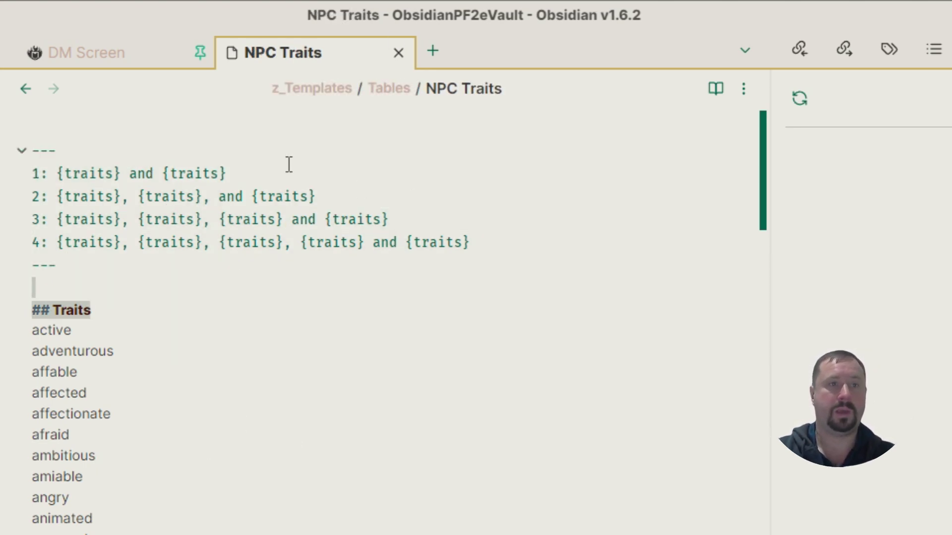
drag(287, 171, 14, 170)
drag(350, 197, 6, 195)
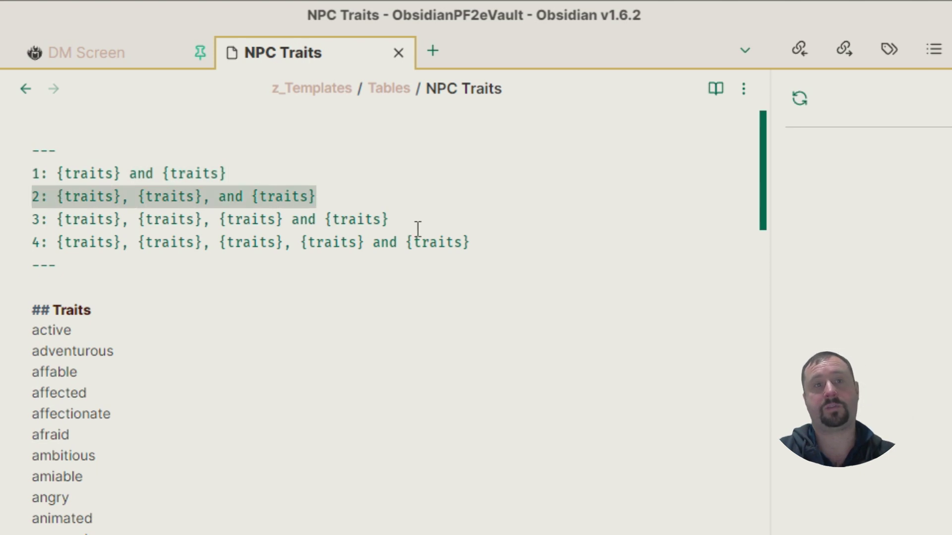
drag(415, 222, 14, 219)
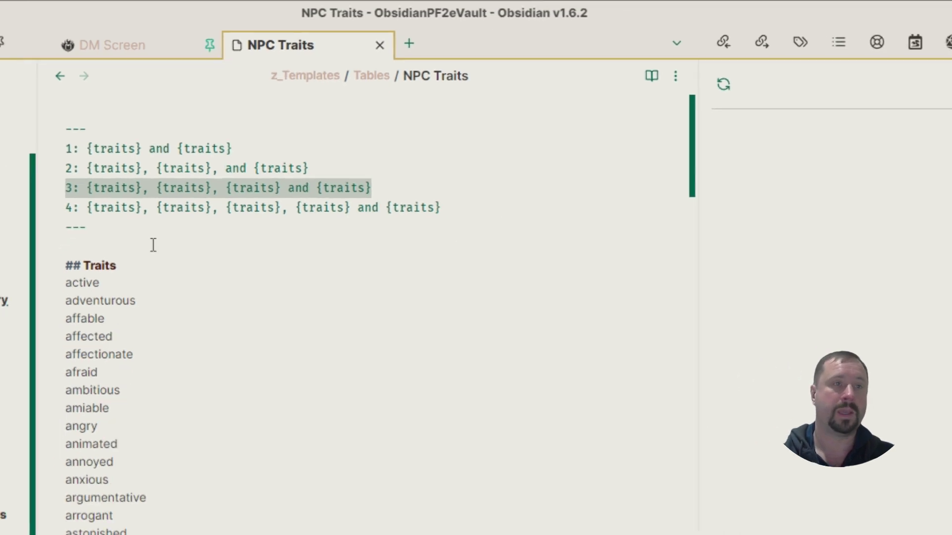
double_click(63, 310)
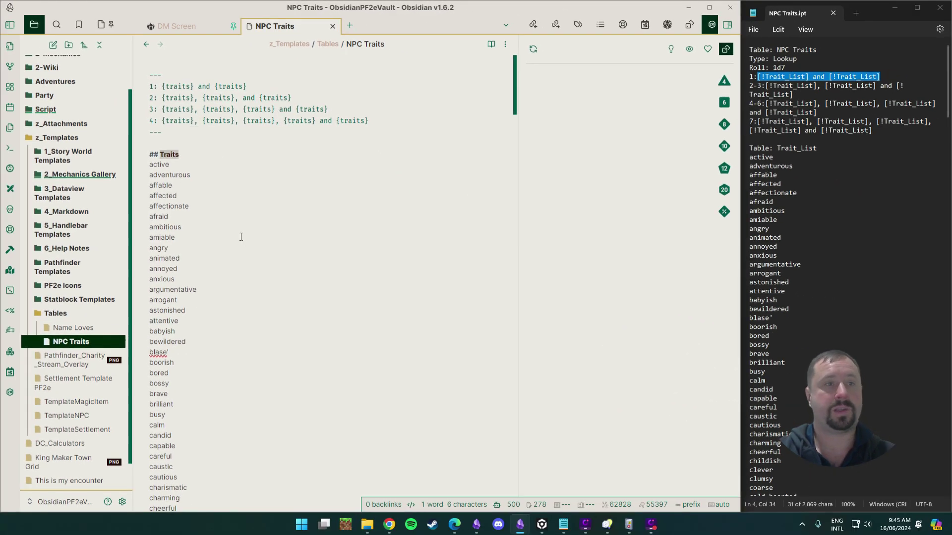
scroll(241, 237, down, 20)
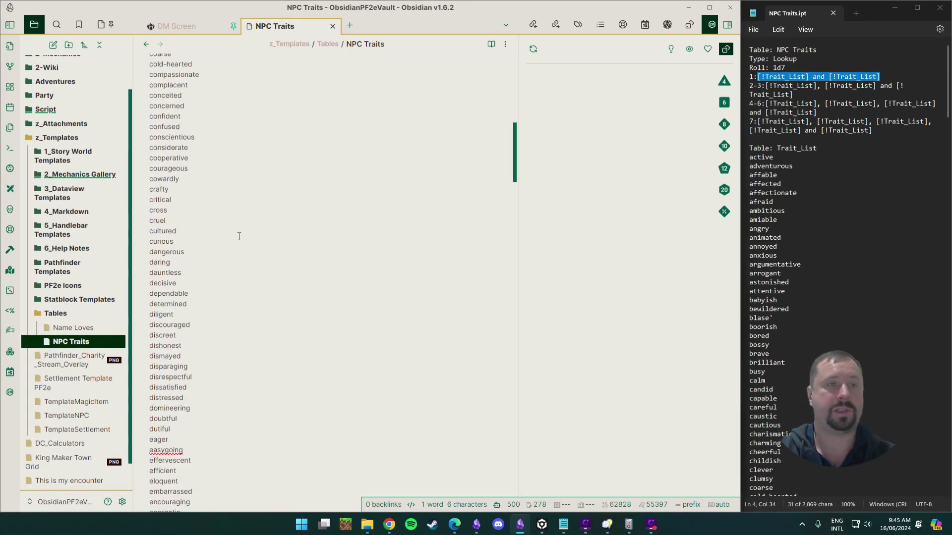
scroll(258, 298, up, 20)
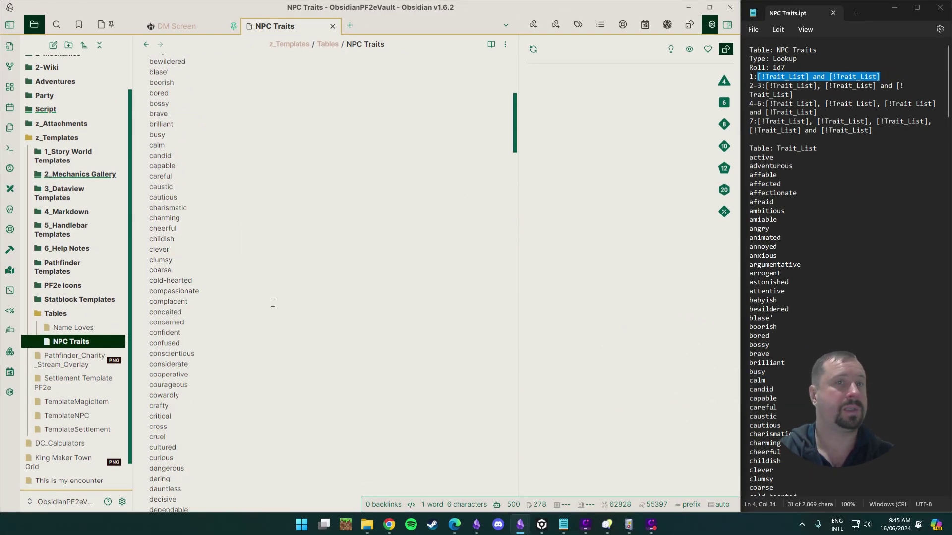
drag(150, 83, 417, 140)
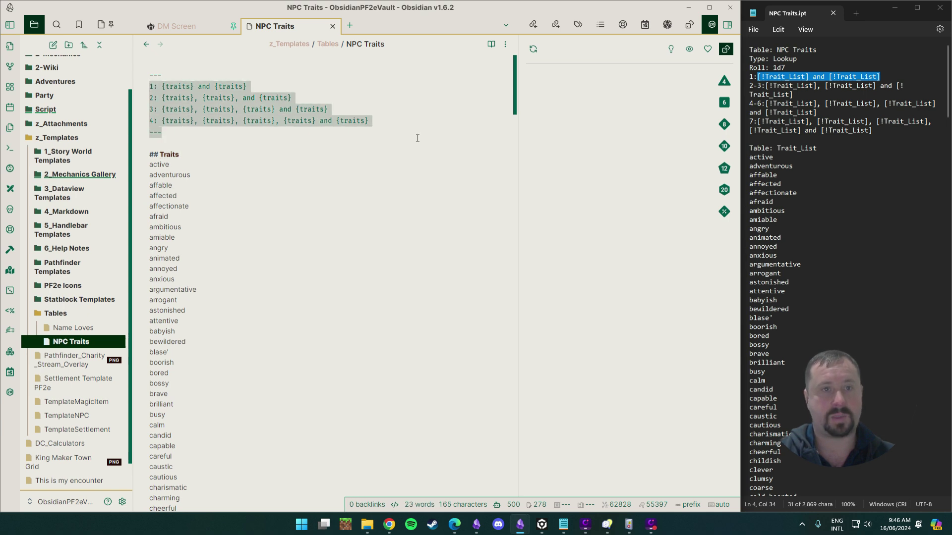
click(342, 238)
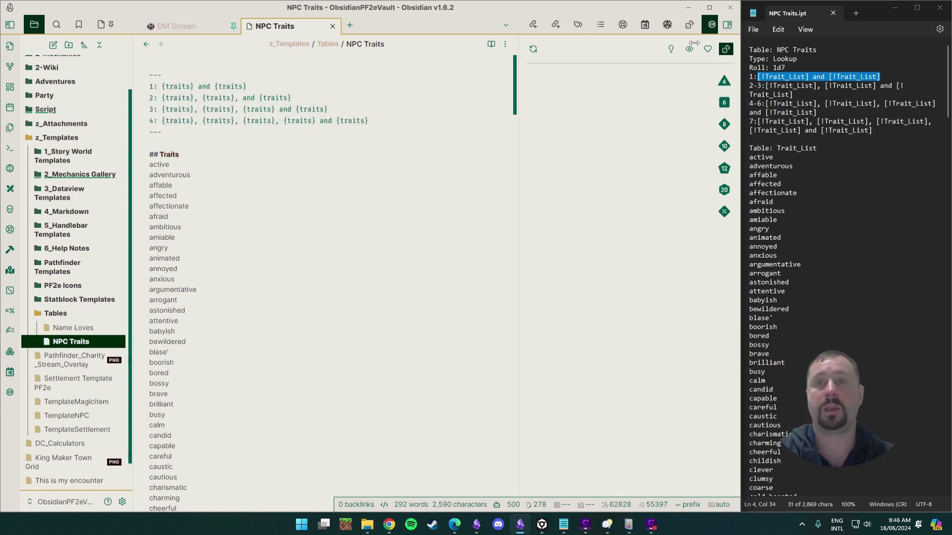
Display the Ideas generators in the Solo RPG Toolkit view.
right_click(711, 25)
click(642, 55)
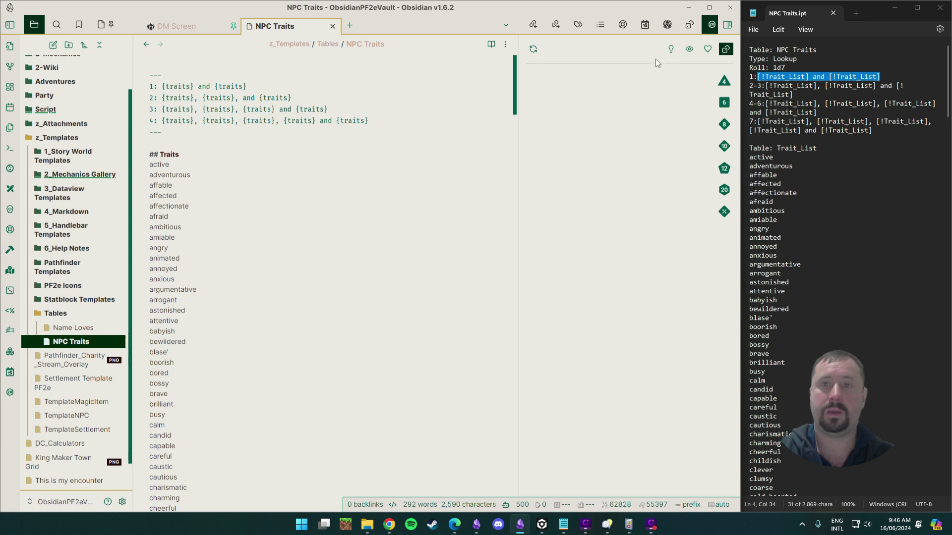
click(671, 49)
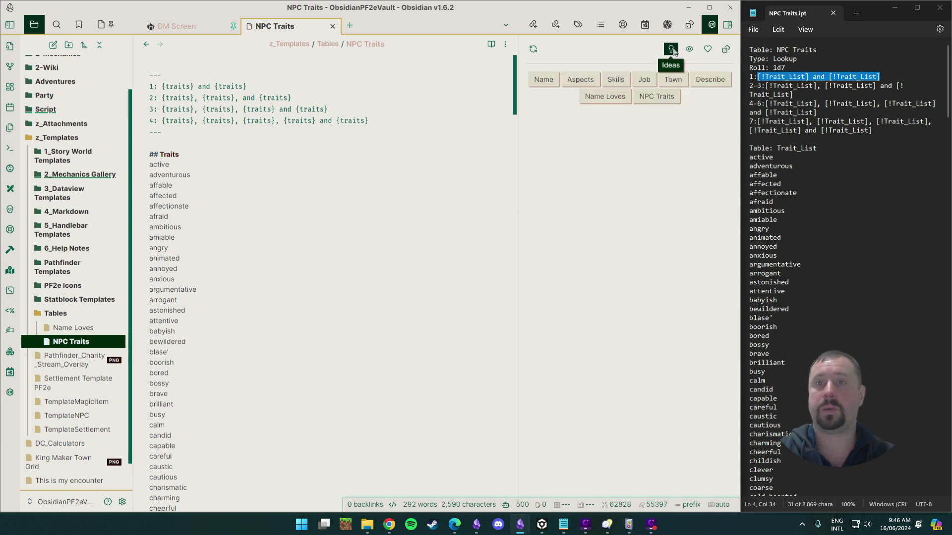
Roll on the NPC Traits table several times to generate sample trait combinations.
click(656, 96)
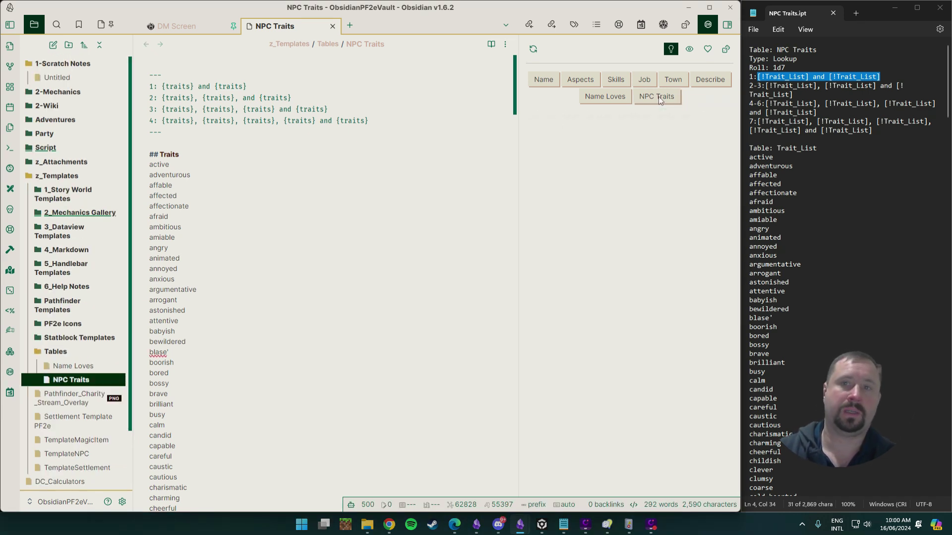
click(659, 97)
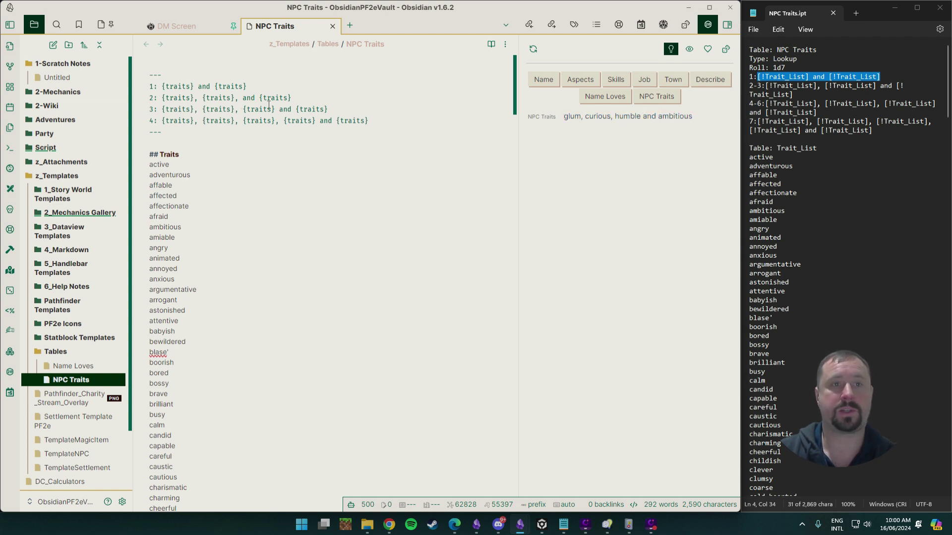
click(654, 97)
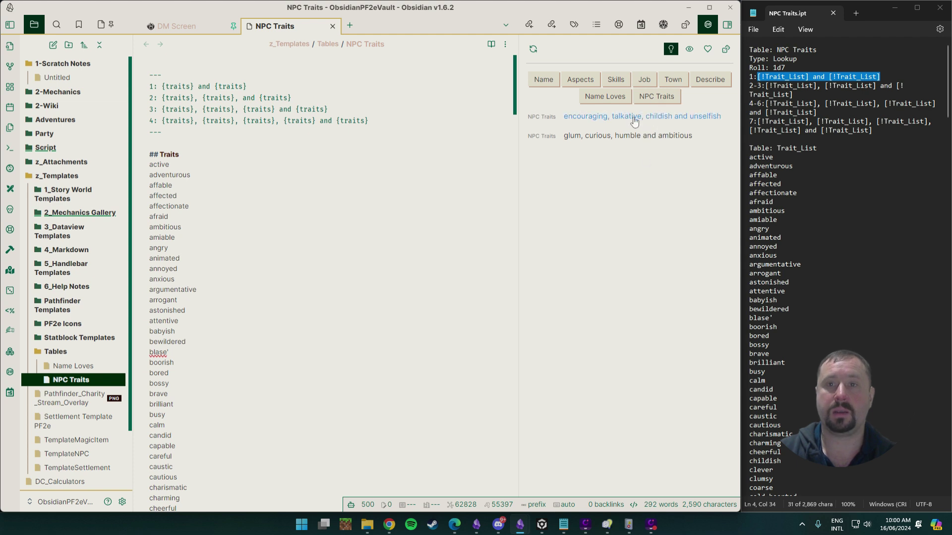
click(653, 96)
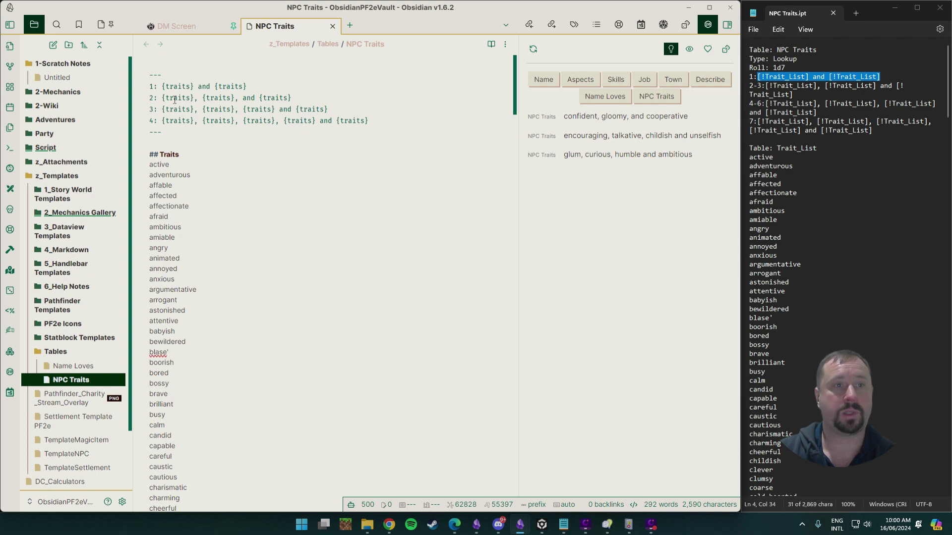
click(656, 96)
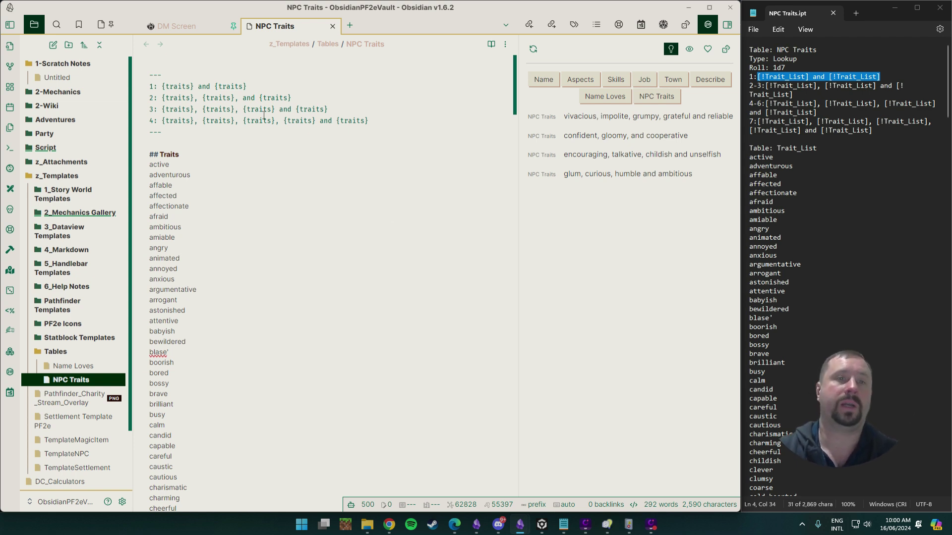
Examine the front matter's four trait patterns and the entries in the Traits list they draw from.
drag(386, 123, 143, 87)
click(302, 153)
drag(407, 115, 142, 90)
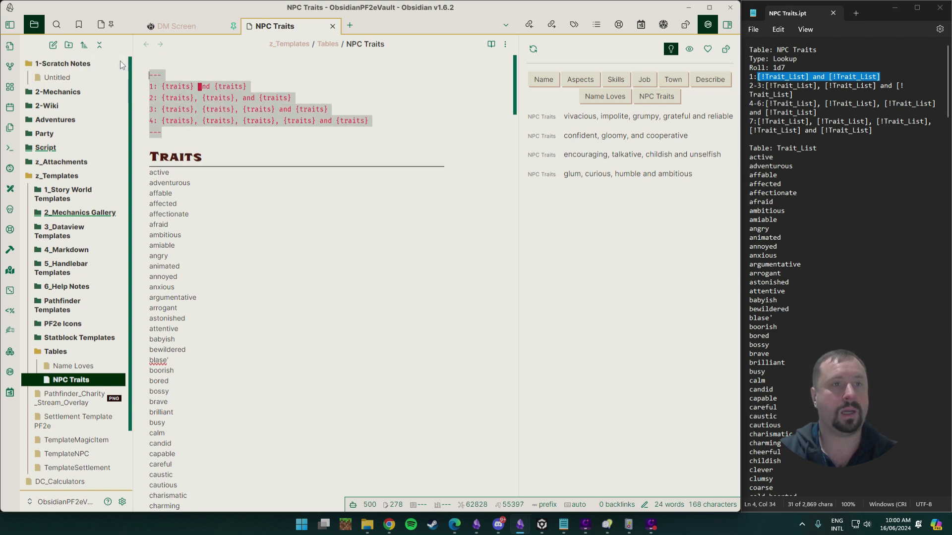
click(245, 147)
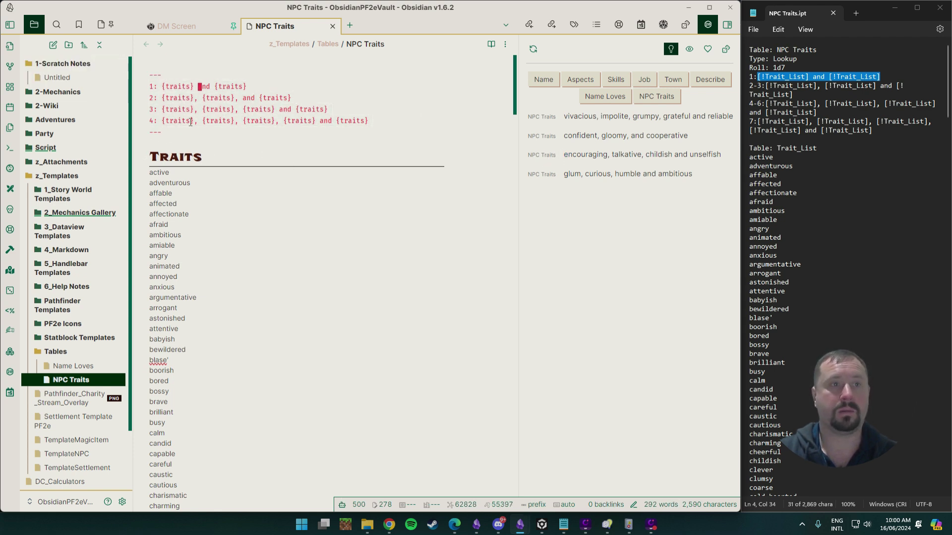
double_click(160, 193)
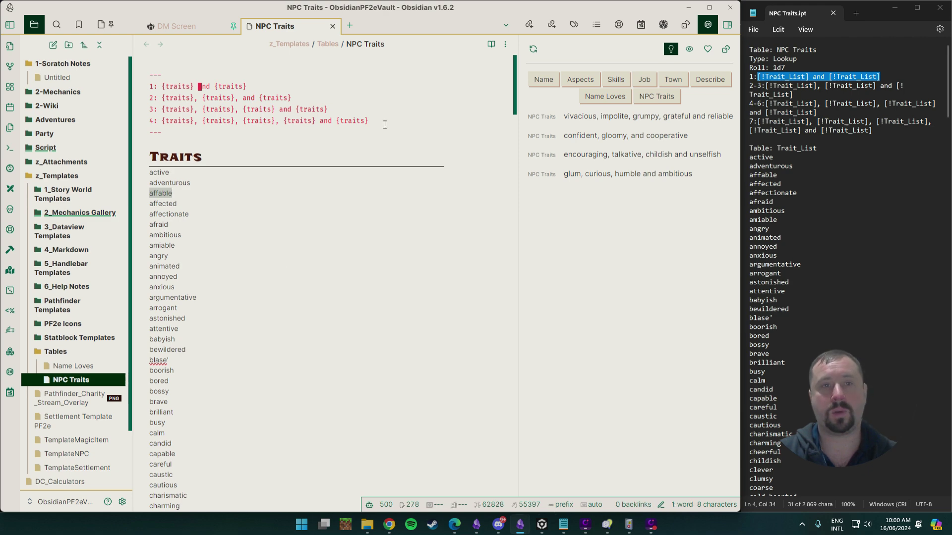
click(221, 132)
key(Return)
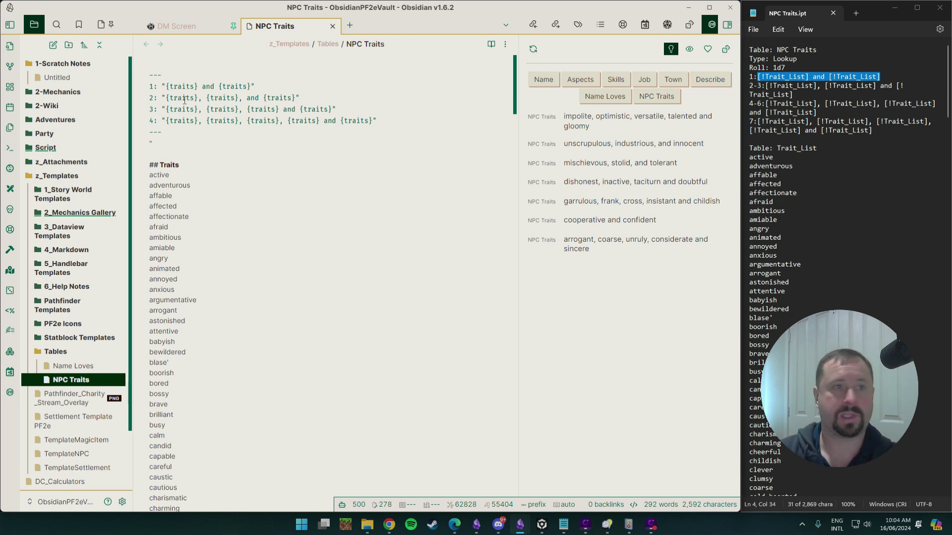
Remove both quotation marks from trait pattern 1 and the closing ones from patterns 2, 3 and 4.
key(BackSpace)
click(264, 85)
key(BackSpace)
click(315, 100)
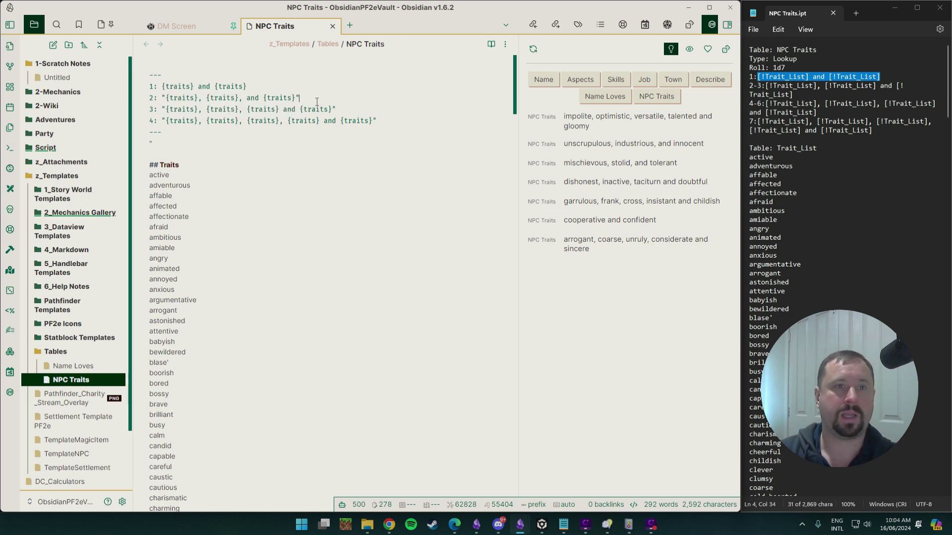
key(BackSpace)
click(347, 110)
key(BackSpace)
key(Return)
key(Escape)
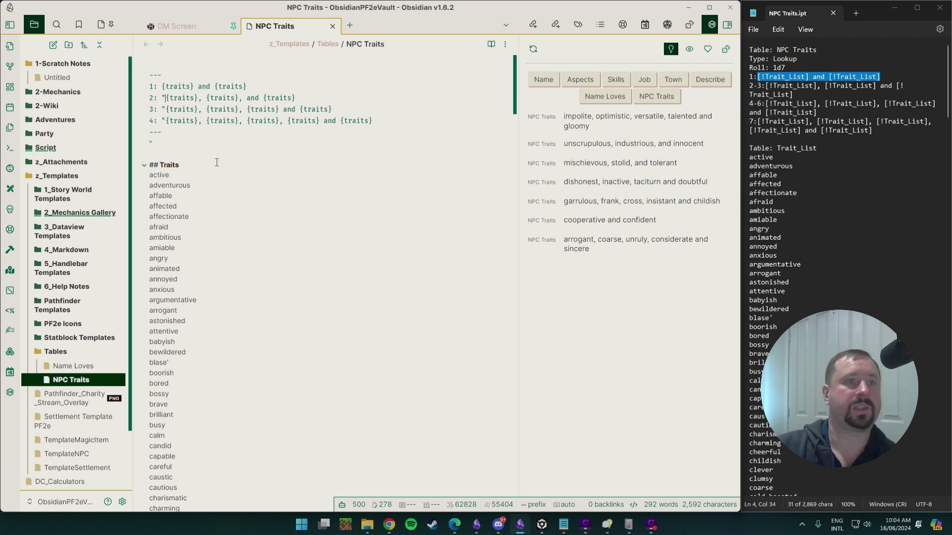
Delete the opening quotation marks of patterns 2, 3 and 4 and the stray quotation mark below the front matter.
key(BackSpace)
click(161, 103)
key(Delete)
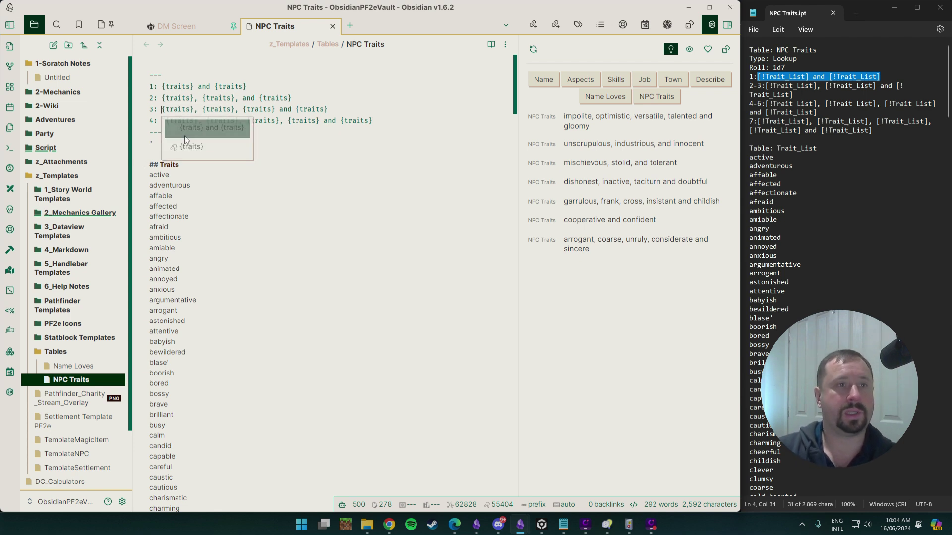
key(Escape)
click(166, 120)
key(BackSpace)
key(Escape)
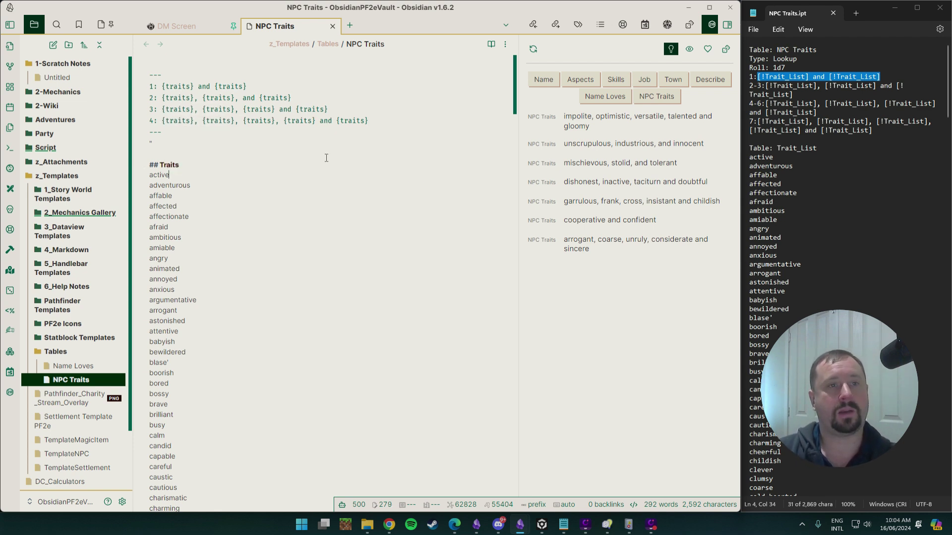
click(201, 144)
key(BackSpace)
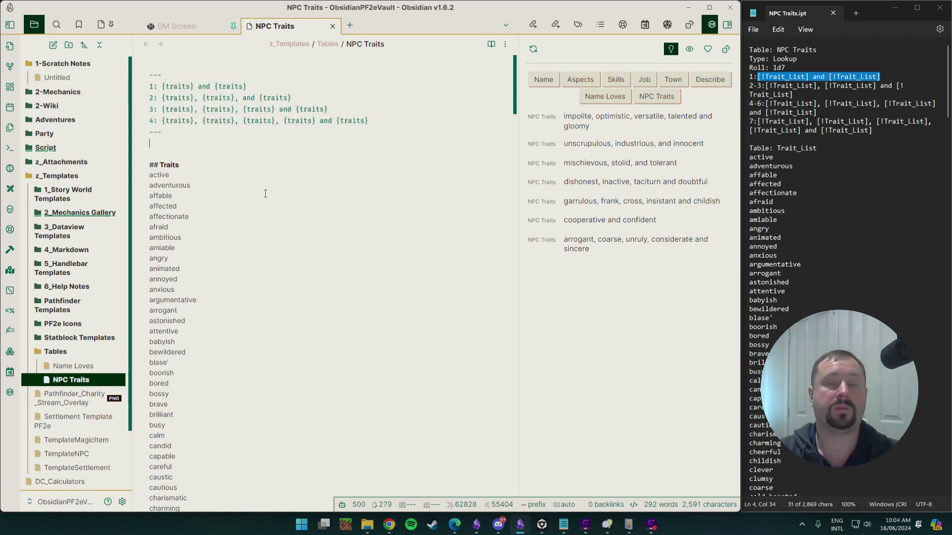
Check the NPC Traits note in reading view, then return to editing and inspect the unquoted front matter.
click(490, 44)
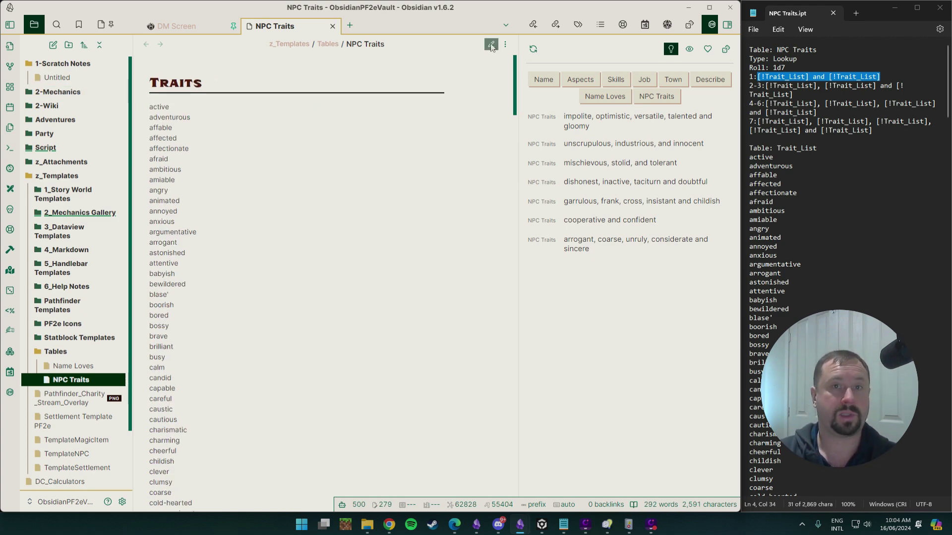
click(491, 45)
drag(196, 134, 148, 84)
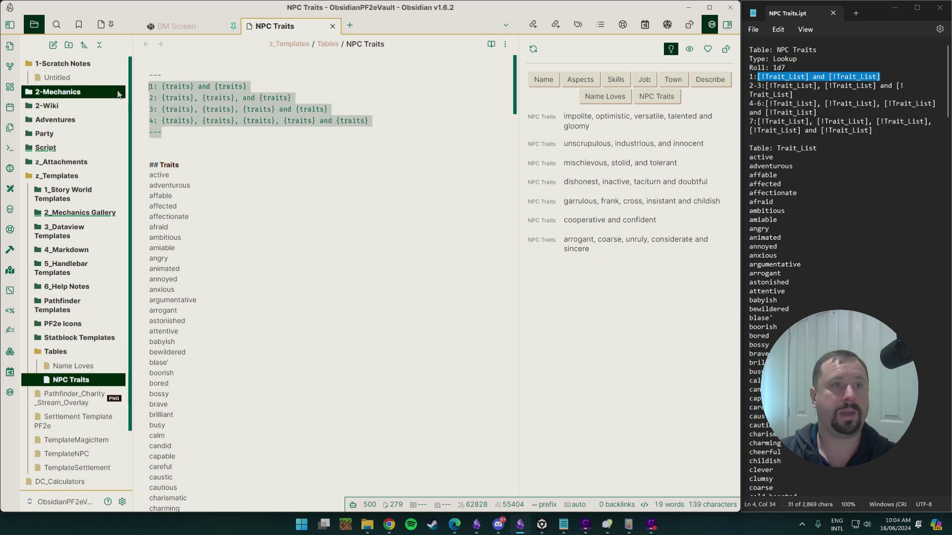
drag(246, 87, 149, 86)
click(198, 86)
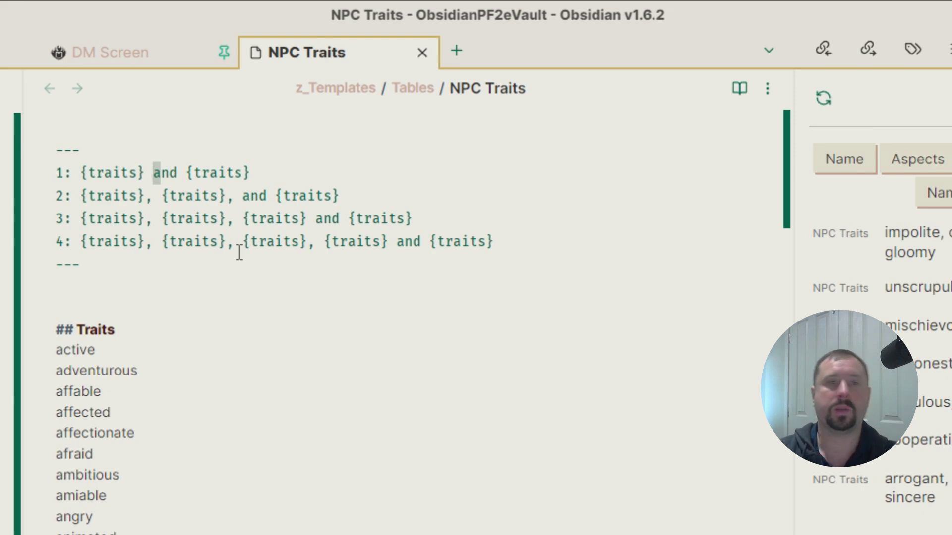
click(208, 306)
Close and reopen the NPC Traits note, then inspect its front matter and the first trait pattern.
click(422, 52)
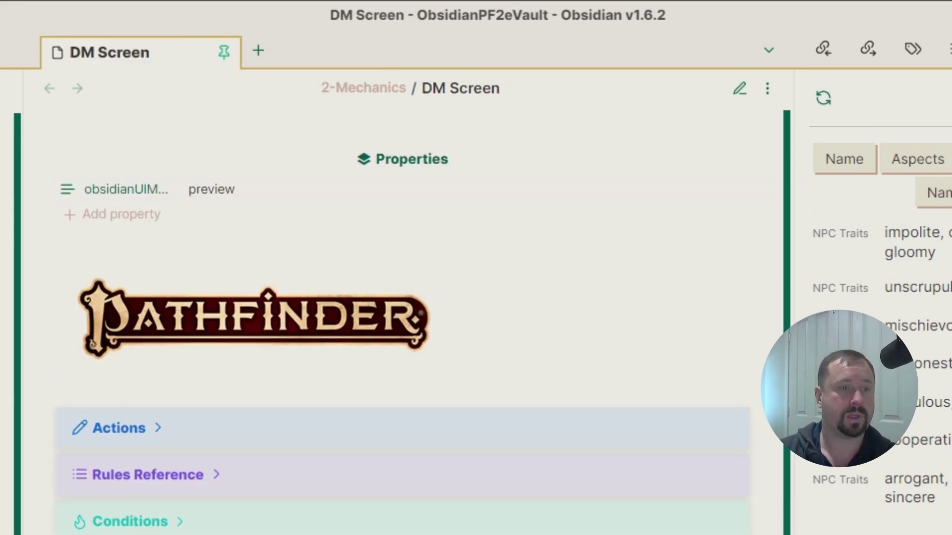
key(ctrl+shift+t)
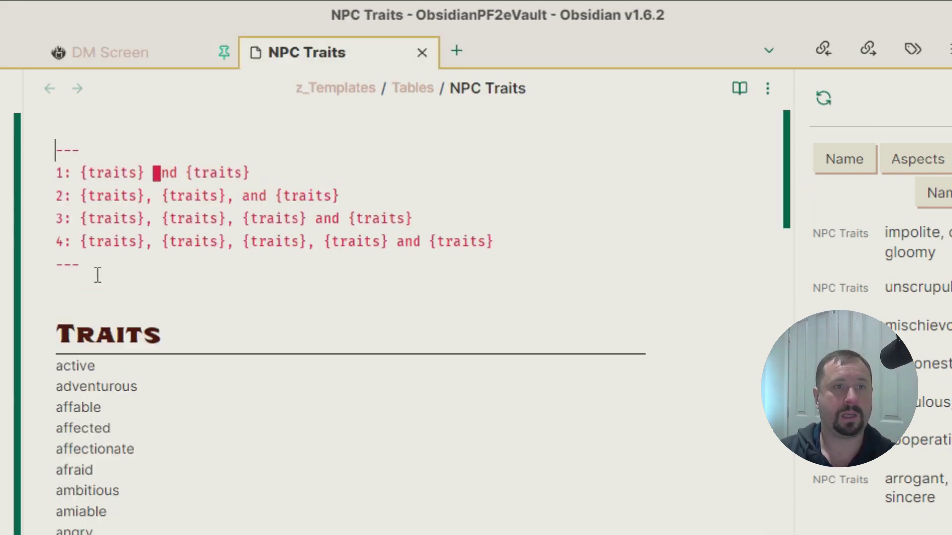
drag(97, 275, 25, 165)
click(193, 325)
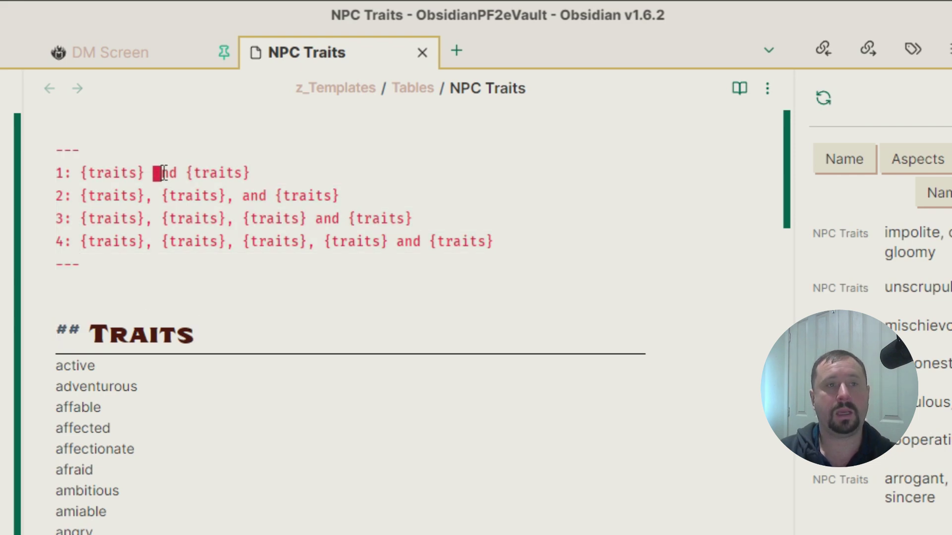
drag(80, 173, 269, 173)
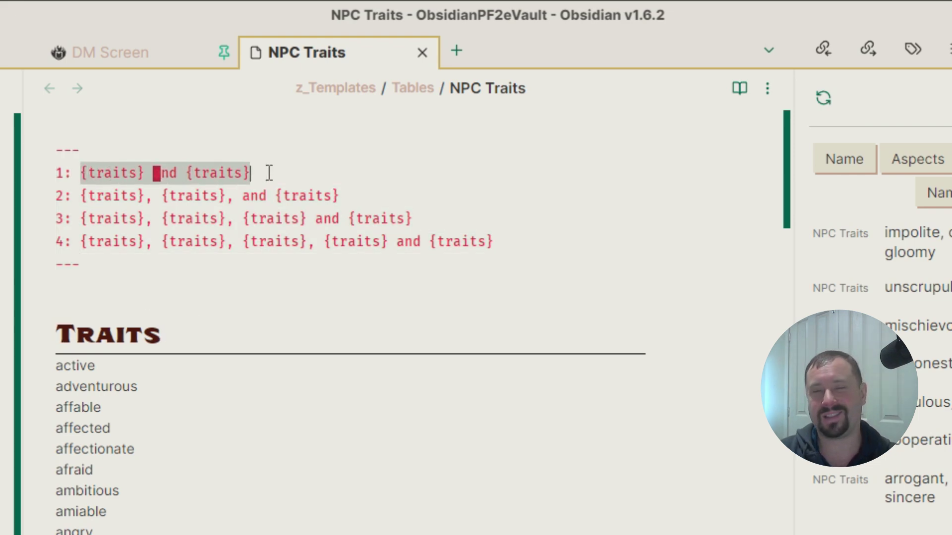
click(224, 290)
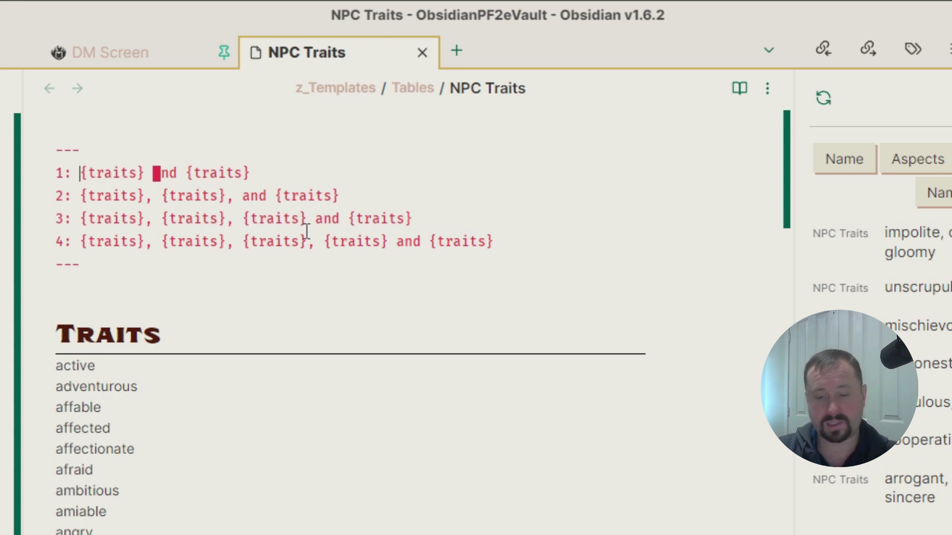
Enclose trait pattern 1, {traits} and {traits}, in a single pair of double quotation marks.
drag(250, 173, 84, 176)
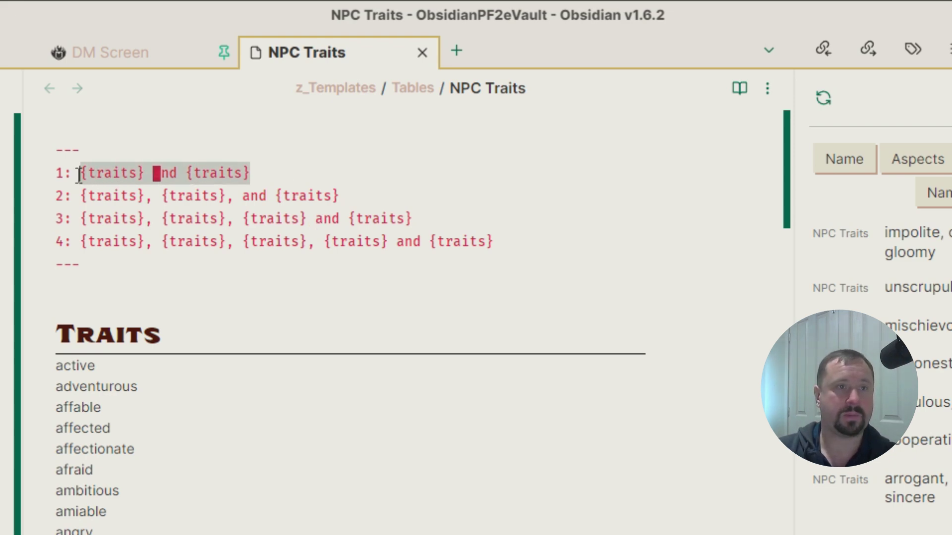
text("")
key(Left)
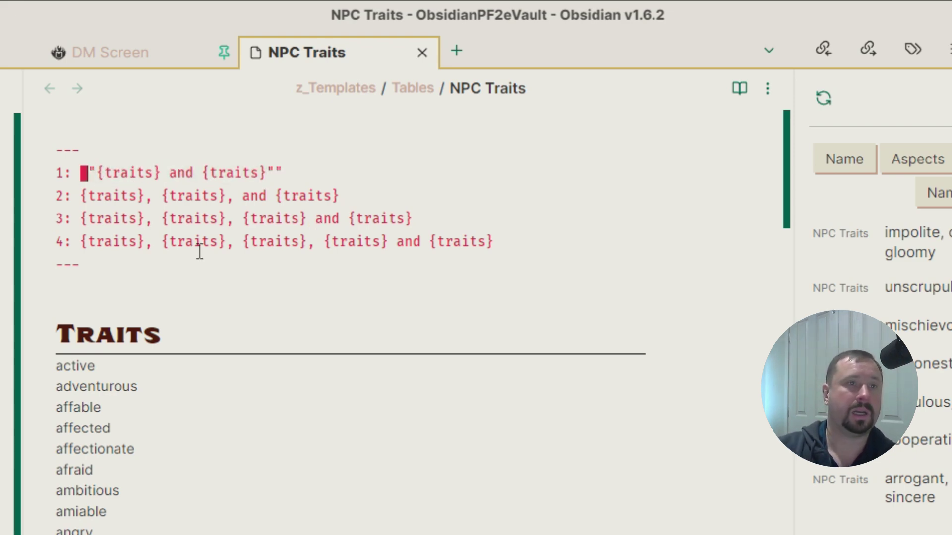
key(BackSpace)
key(End)
key(BackSpace)
Enclose trait pattern 2, {traits}, {traits}, and {traits}, in double quotation marks.
click(387, 165)
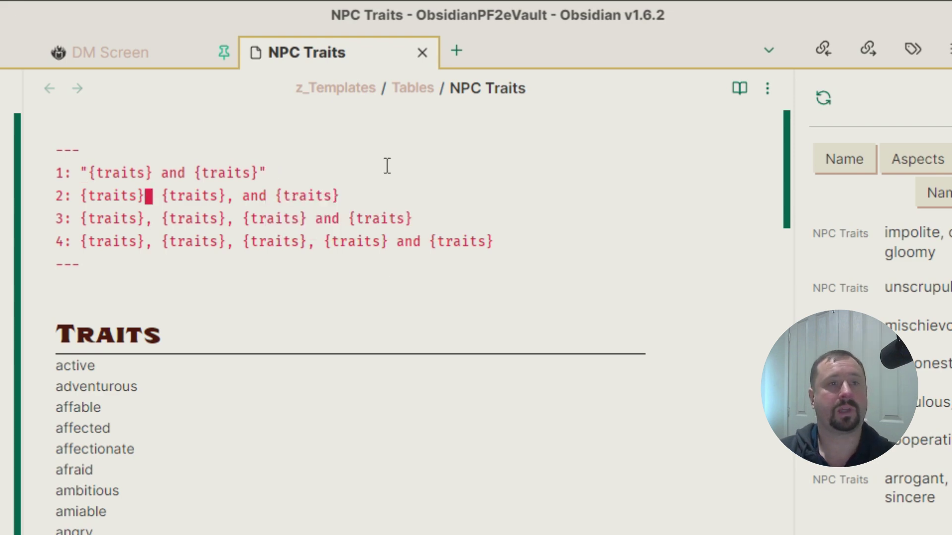
text(")
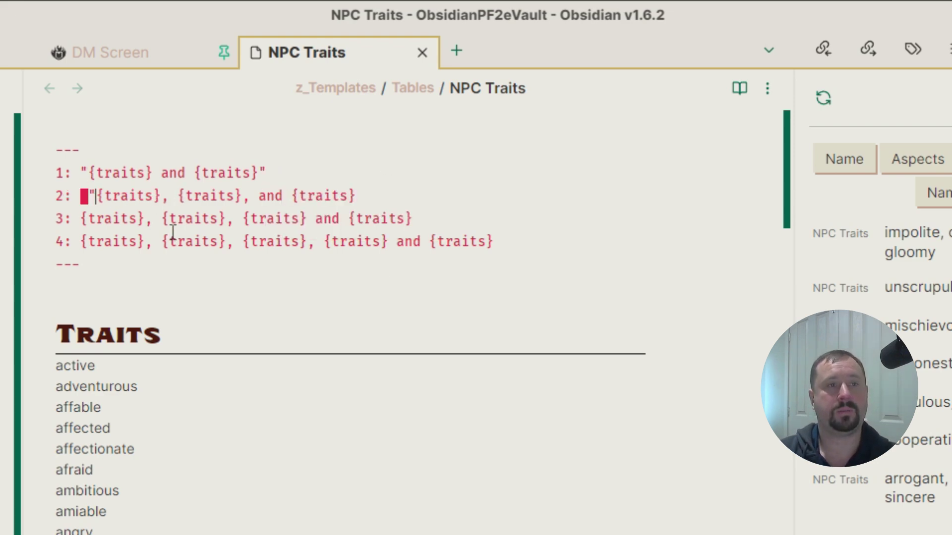
click(367, 187)
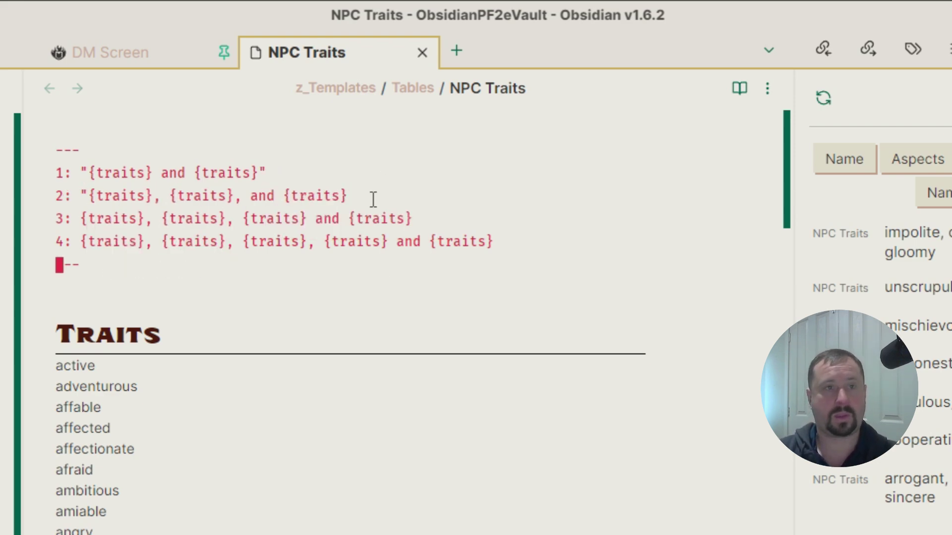
text(")
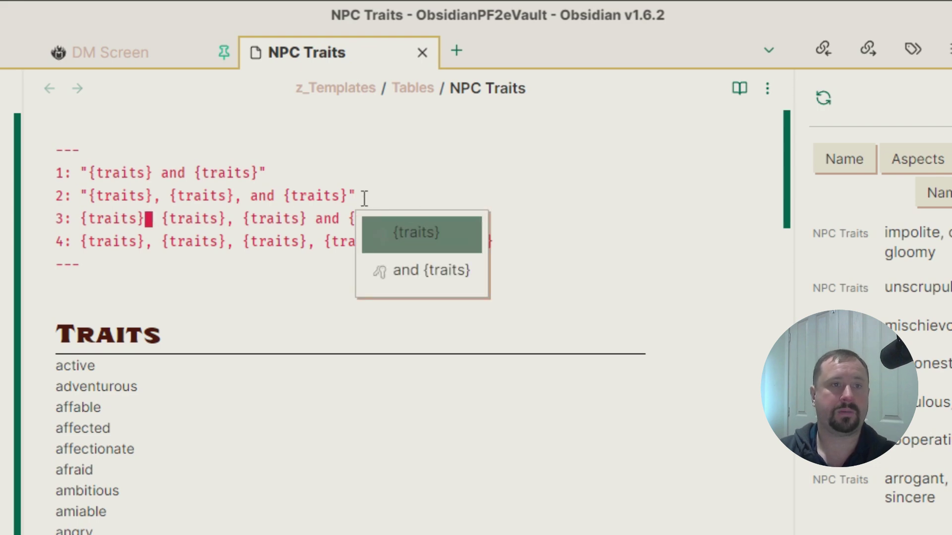
Enclose trait patterns 3 and 4 in the front matter in double quotation marks.
click(84, 218)
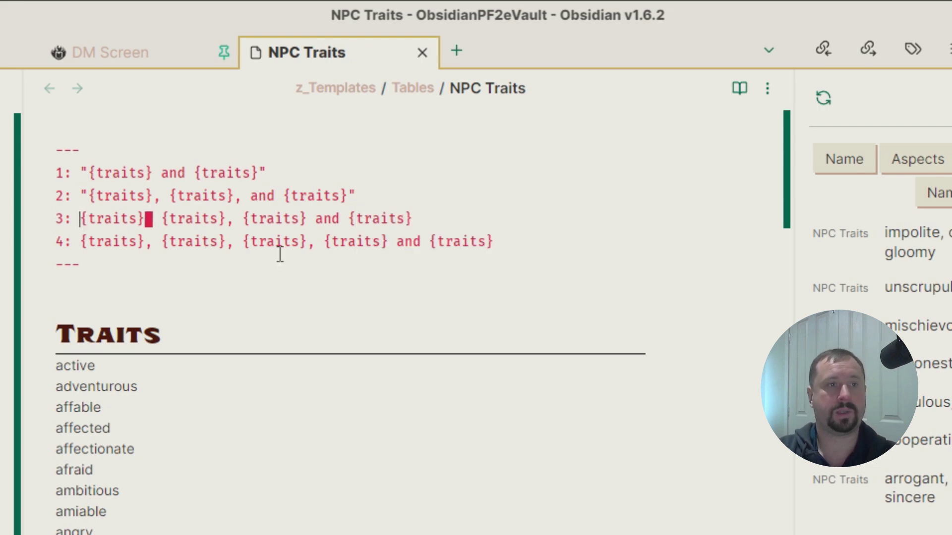
text(")
key(End)
text("")
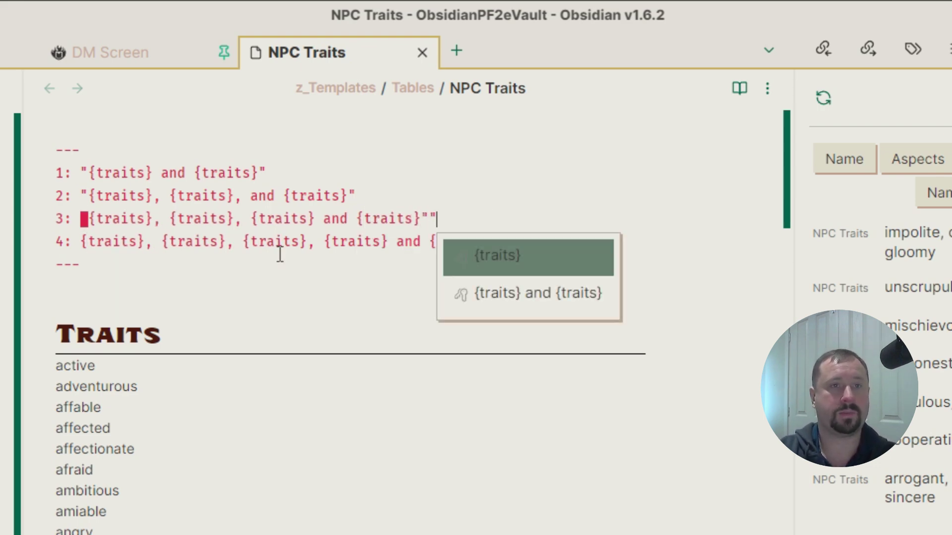
key(BackSpace)
key(Home)
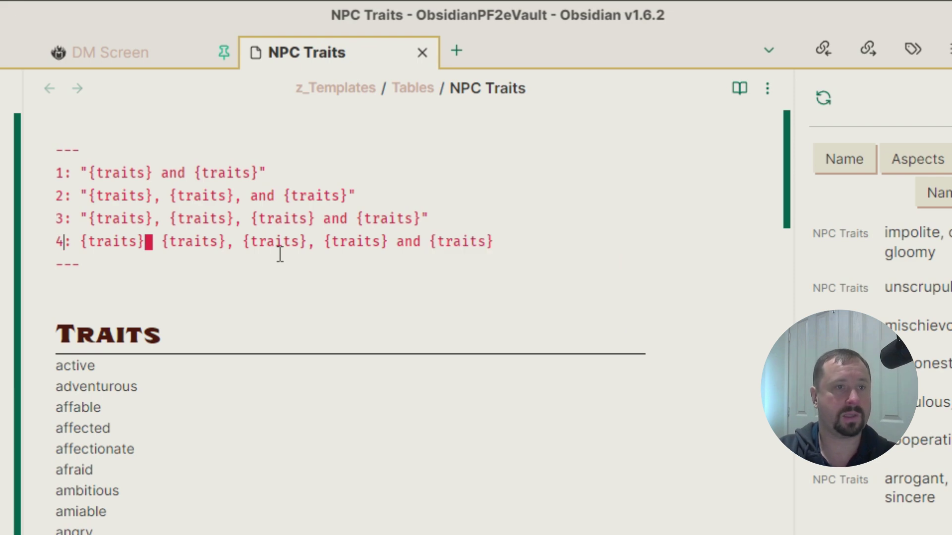
text(")
key(End)
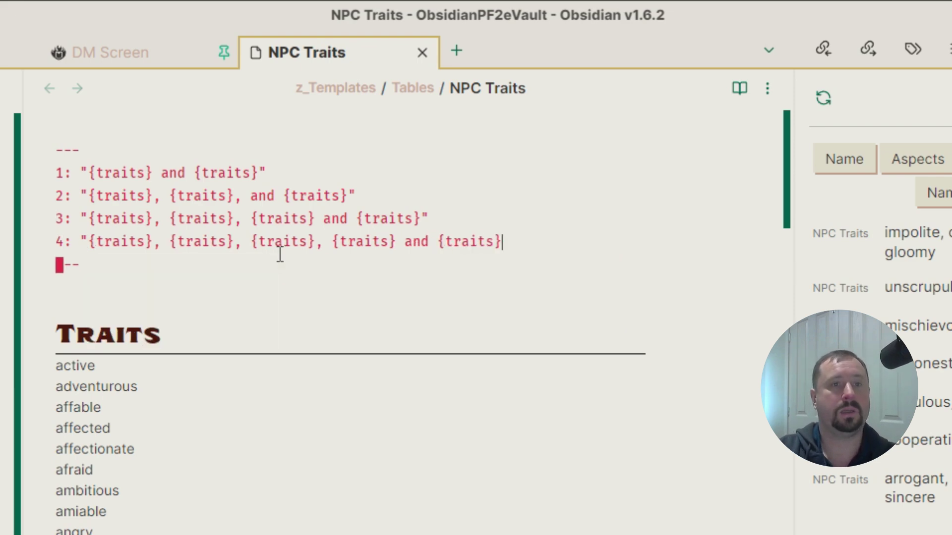
text("")
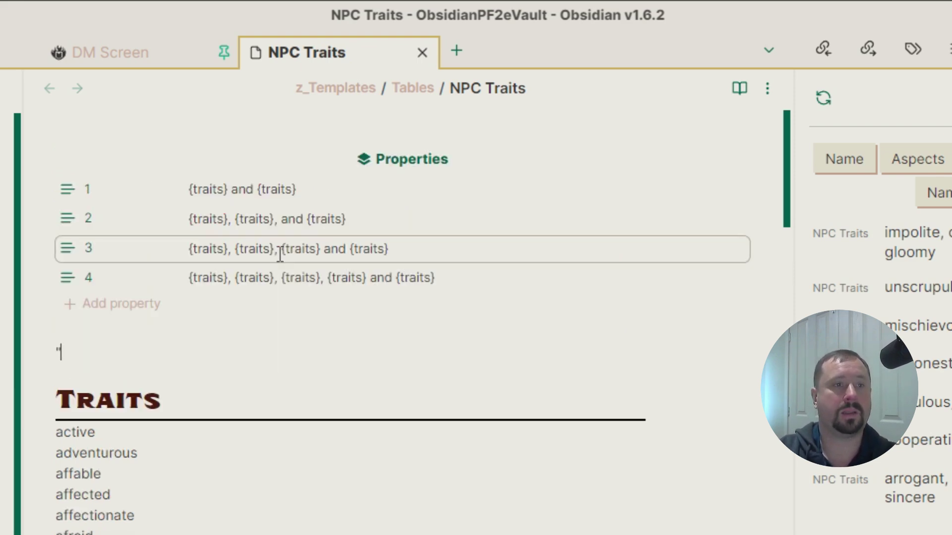
Display the NPC Traits note in reading view and roll on the NPC Traits table again.
click(767, 90)
click(619, 181)
drag(534, 219, 55, 221)
double_click(370, 392)
click(739, 88)
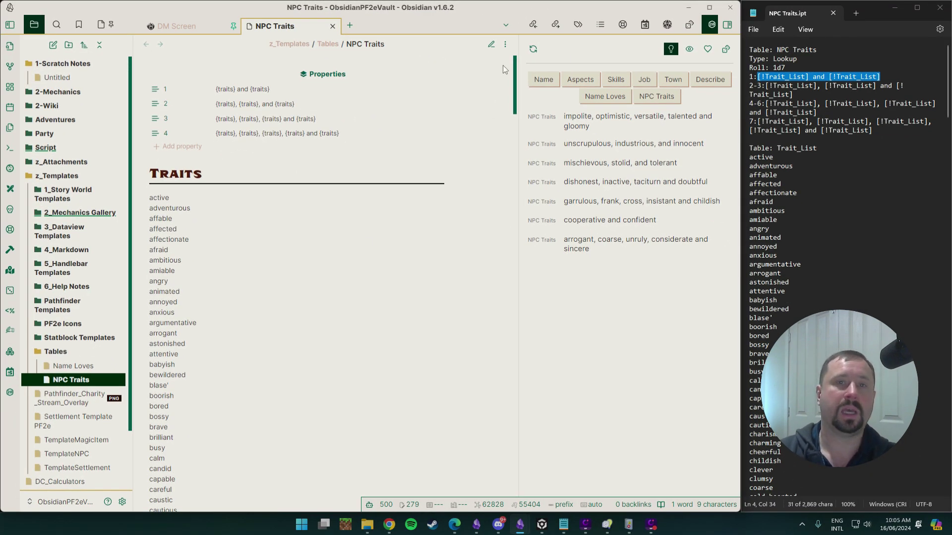
click(657, 98)
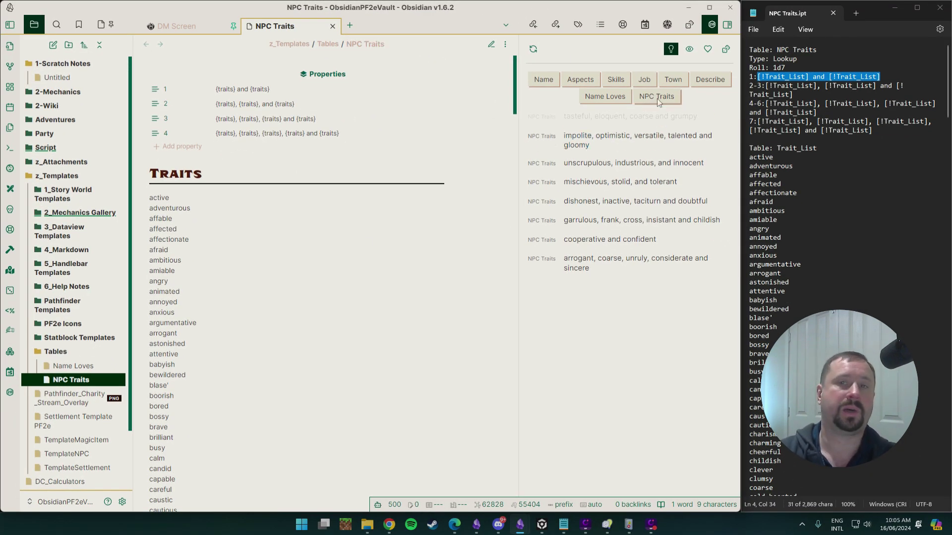
Roll on the NPC Traits table four more times.
click(656, 98)
click(656, 98)
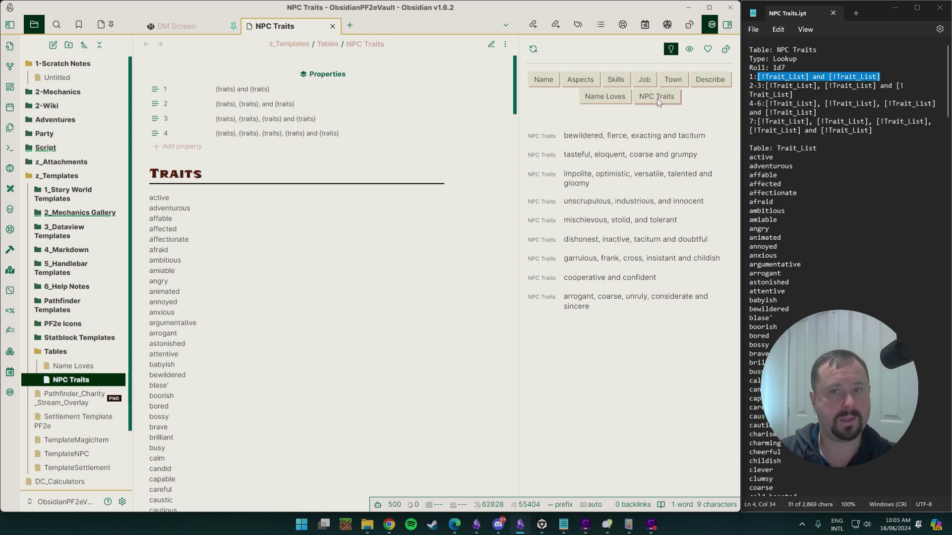
click(656, 98)
click(656, 98)
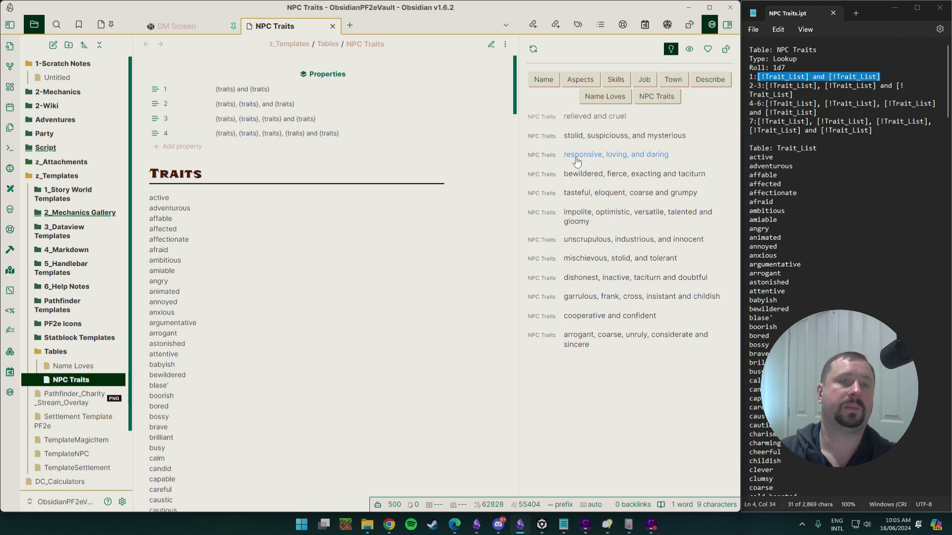
Show the source of the NPC Traits note and collapse its Traits section.
key(ctrl+e)
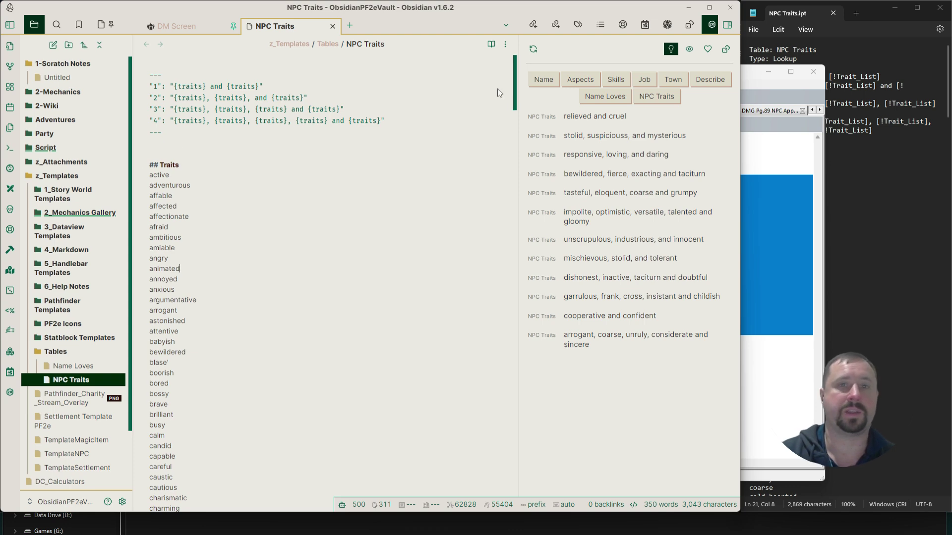
scroll(504, 97, down, 15)
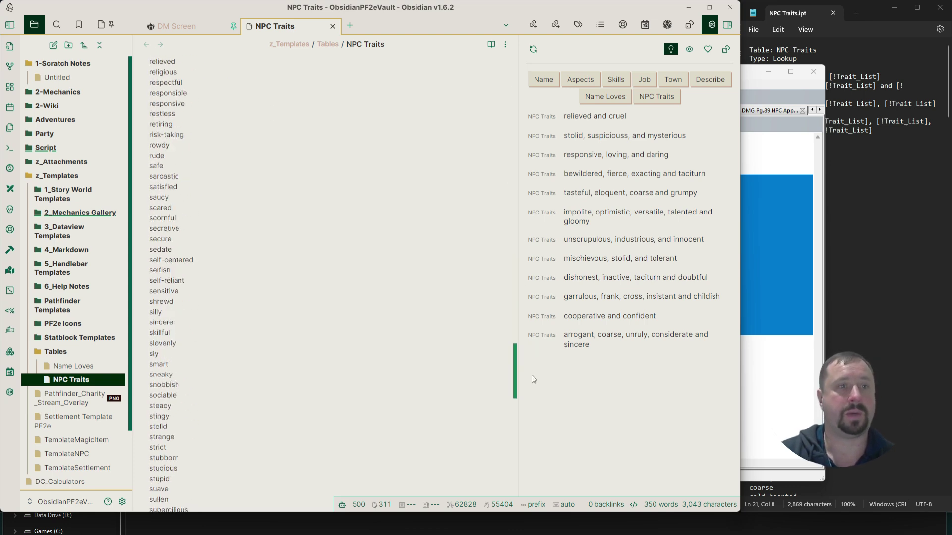
scroll(510, 199, up, 15)
click(145, 165)
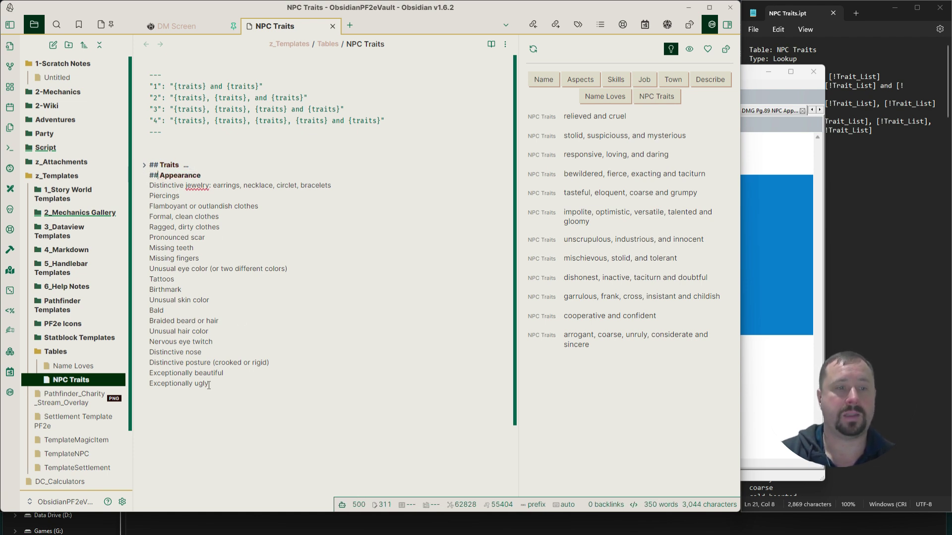
Compare the note's Appearance entries with the 5e DMG Pg.89 NPC Appearance table in Inspiration Pad Pro and close that program.
drag(209, 385, 131, 191)
click(131, 192)
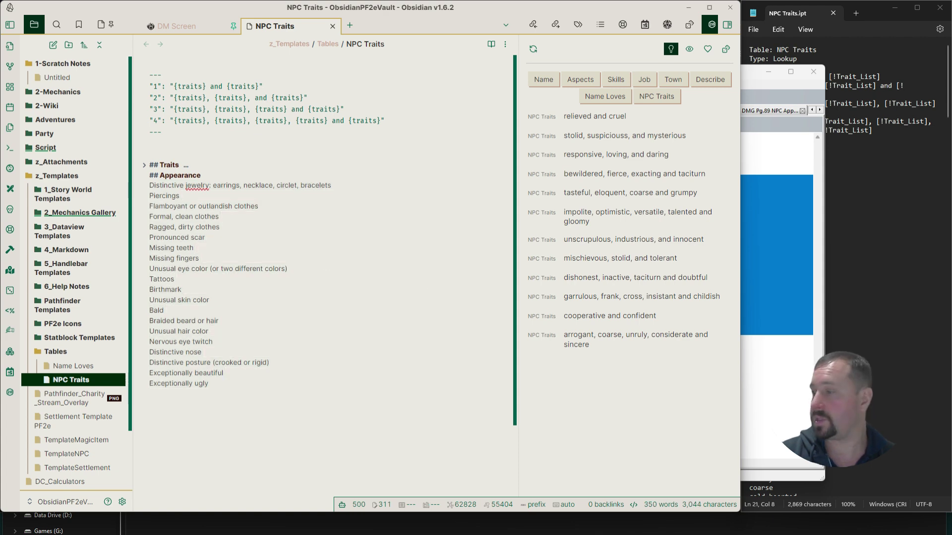
key(alt+Tab)
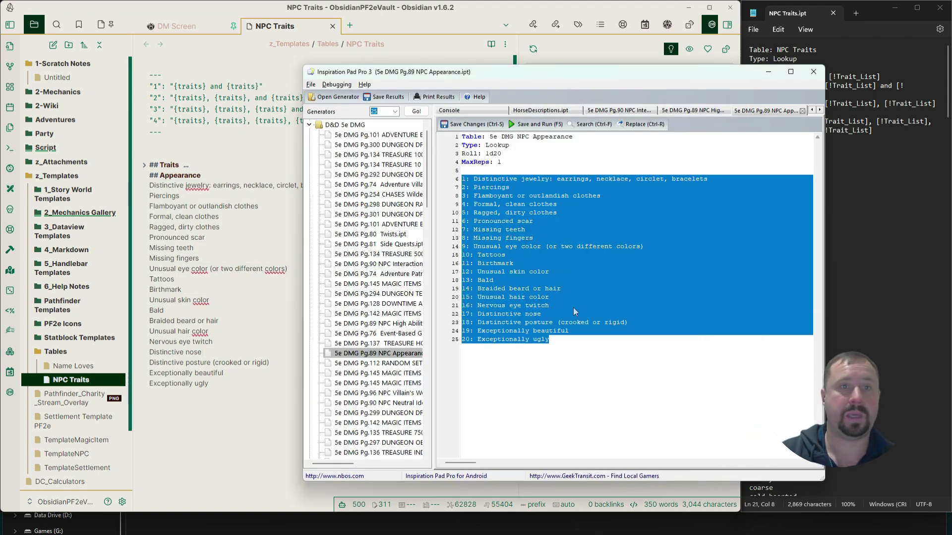
click(636, 410)
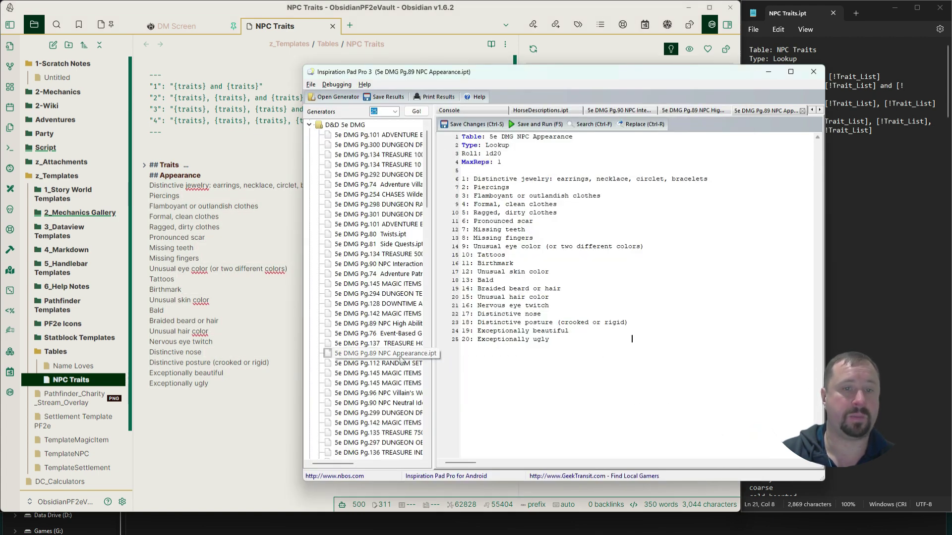
click(368, 355)
drag(556, 340, 475, 182)
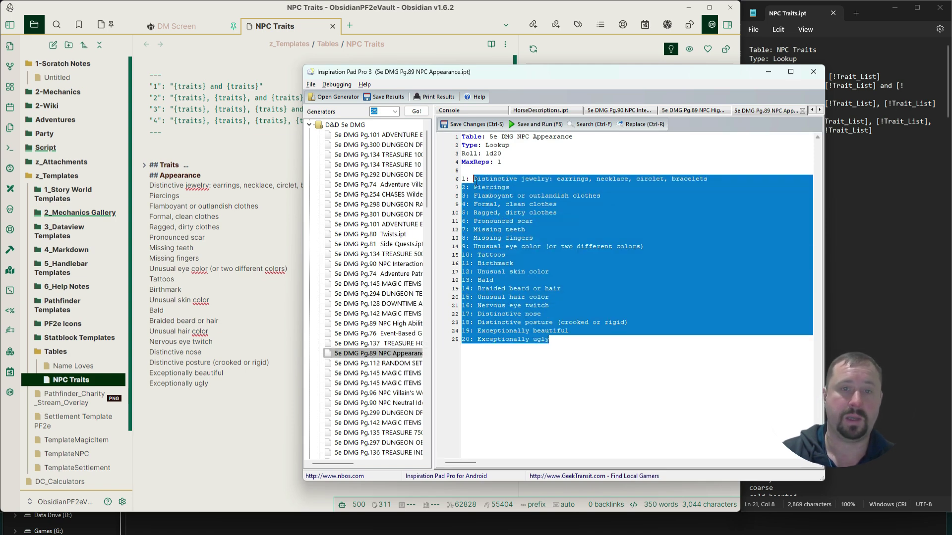
click(812, 71)
Insert "{Appearance} - " in front of the traits in front-matter pattern 1, matching the Appearance heading.
drag(233, 384, 128, 195)
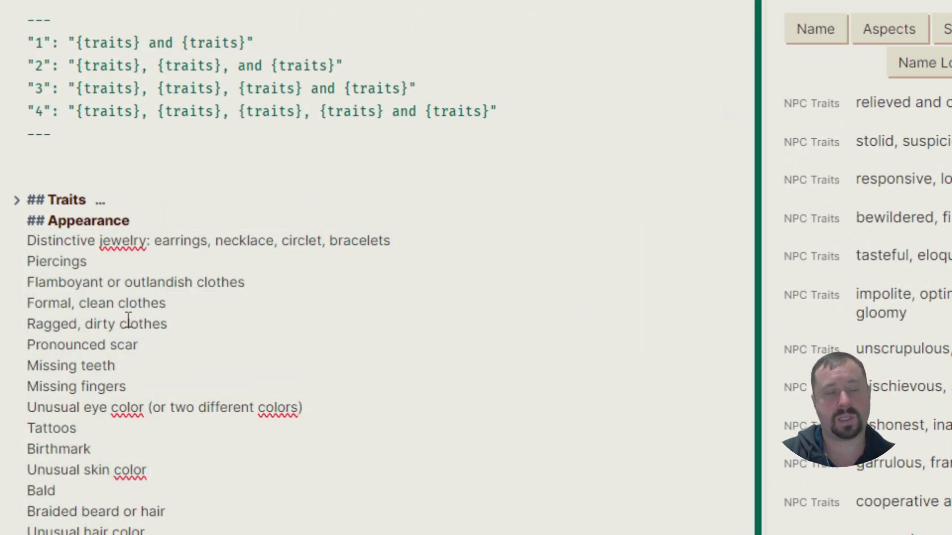
drag(134, 221, 28, 229)
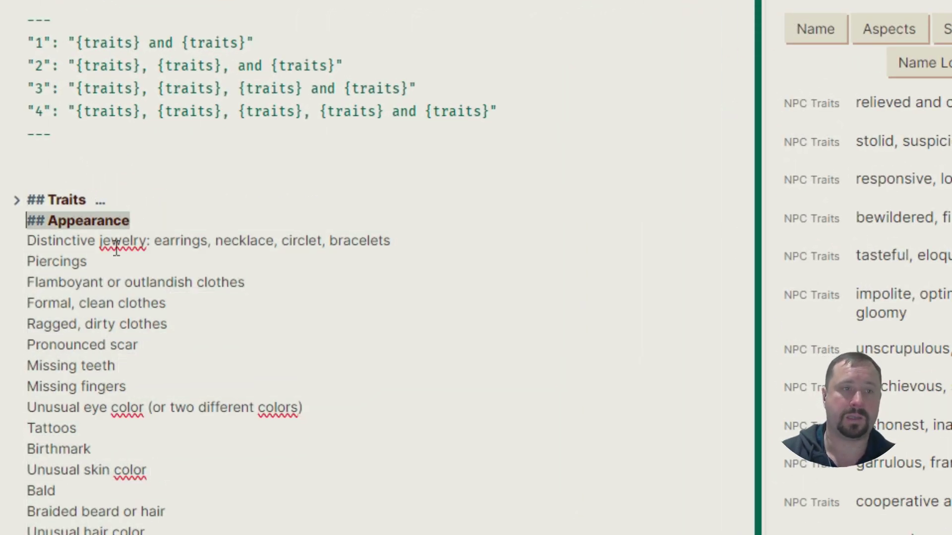
click(123, 218)
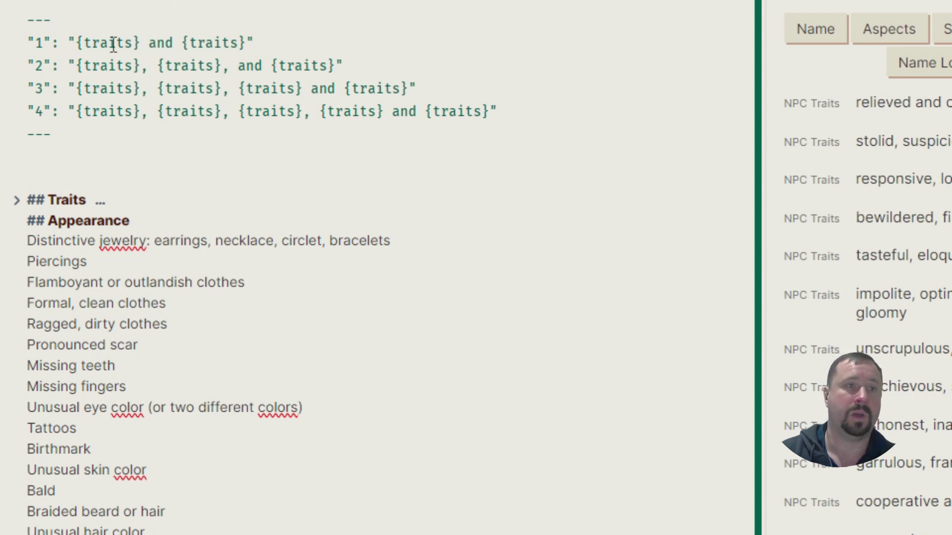
text({Appearance} -)
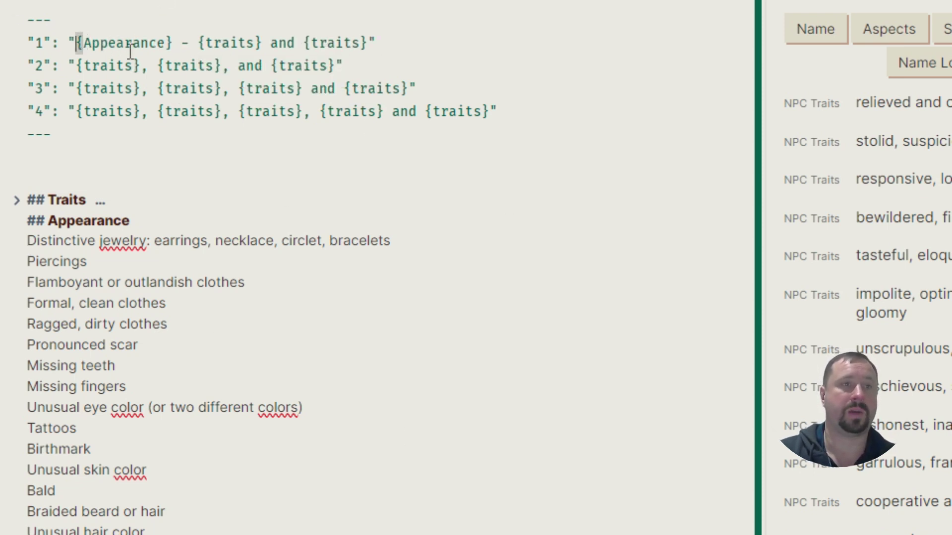
click(161, 42)
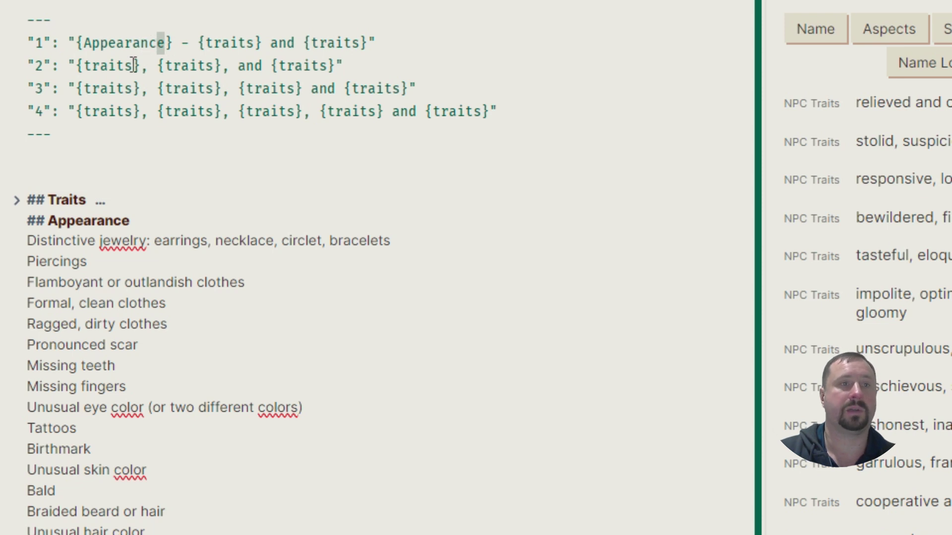
Add the same "{Appearance} - " prefix inside the quotation marks of front-matter patterns 2, 3 and 4.
drag(192, 47, 83, 43)
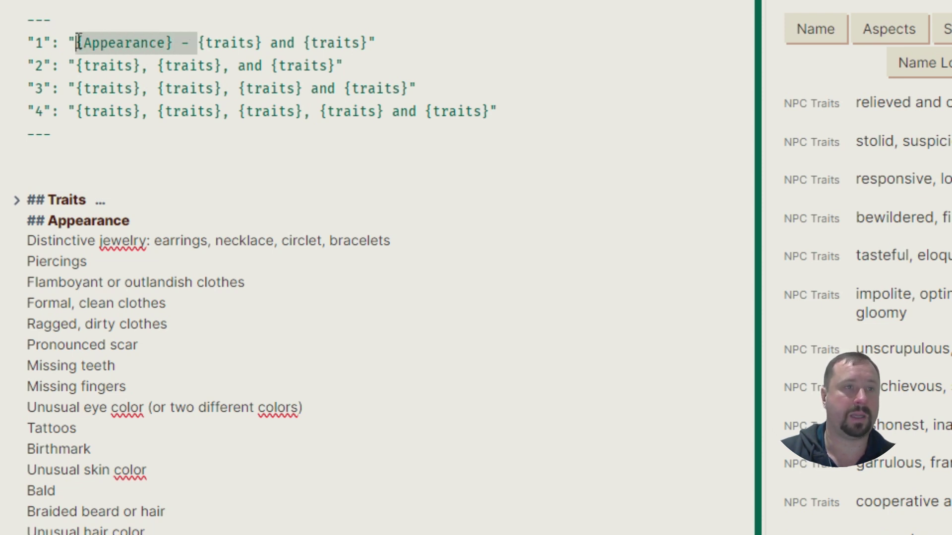
click(81, 65)
text({Appearance} -)
click(78, 88)
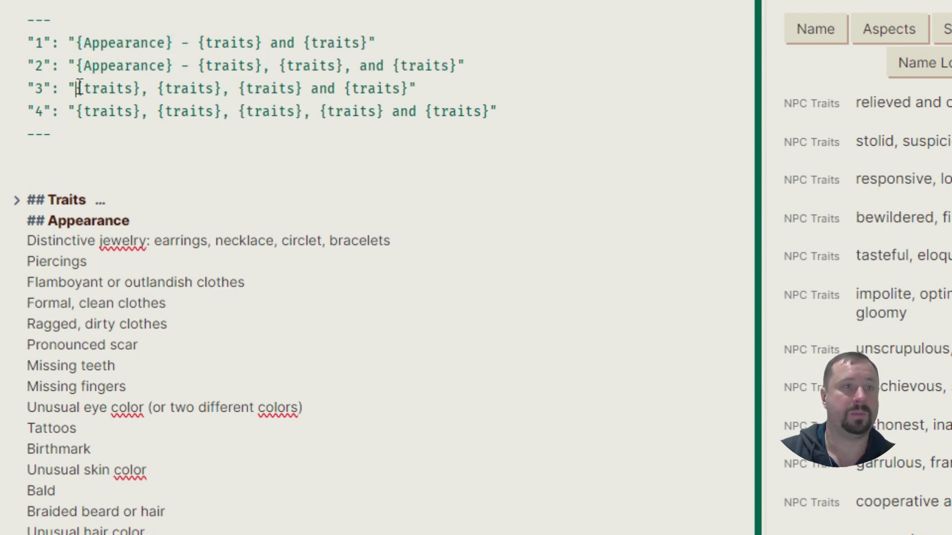
text({Appearance} -)
click(77, 111)
text({Appearance} -)
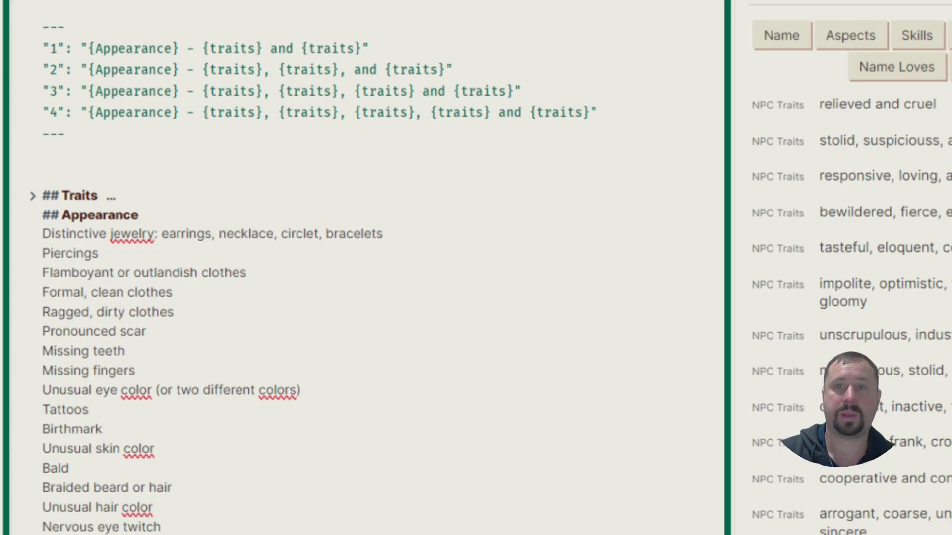
Roll on the NPC Traits table before and after closing and reopening the Solo RPG Toolkit view.
click(659, 96)
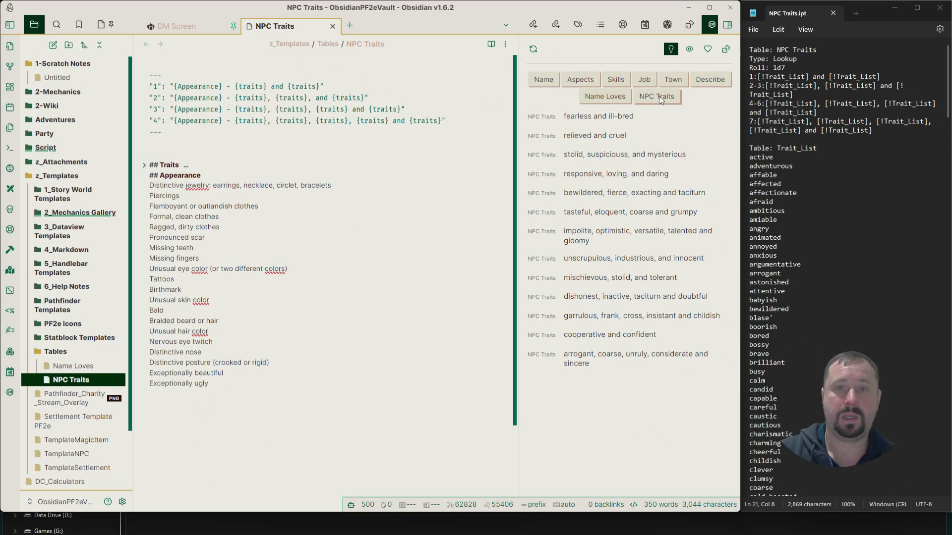
click(658, 96)
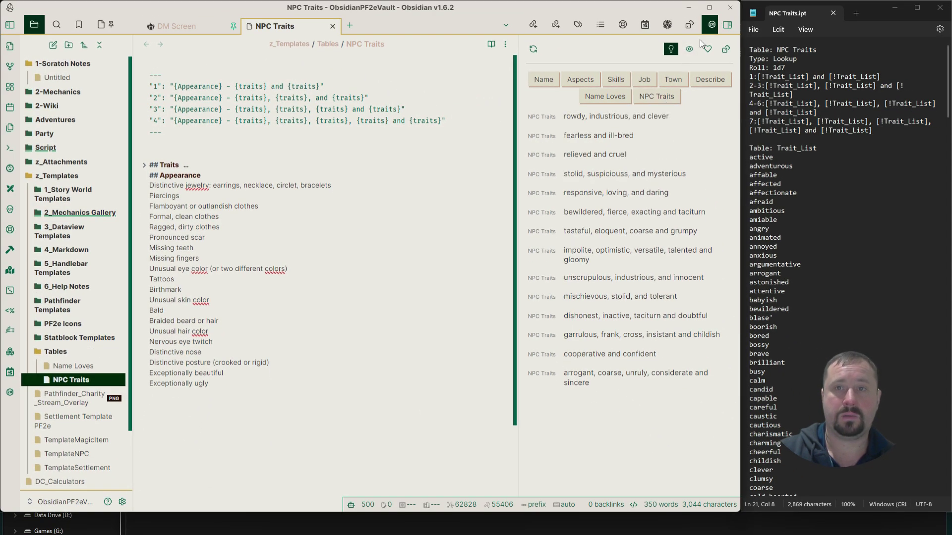
right_click(712, 24)
click(644, 31)
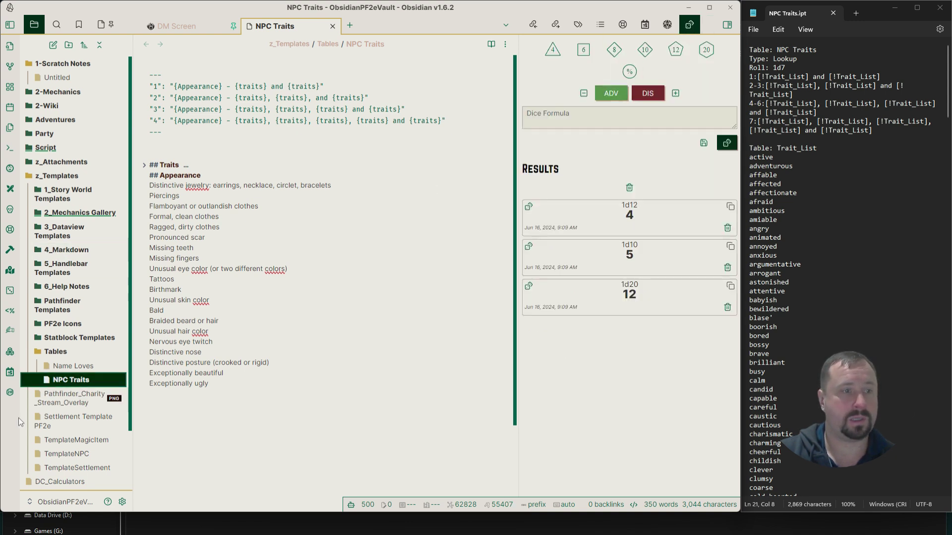
click(10, 392)
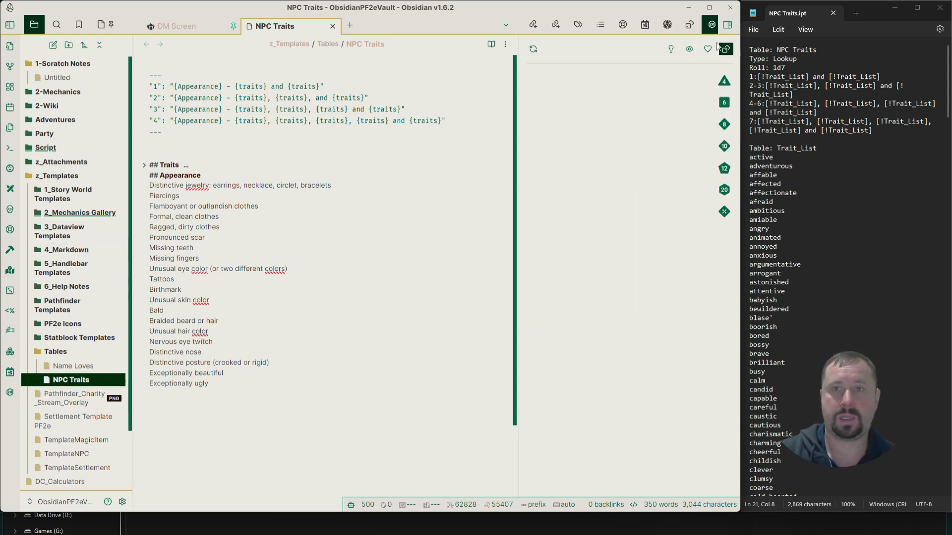
click(671, 49)
click(655, 96)
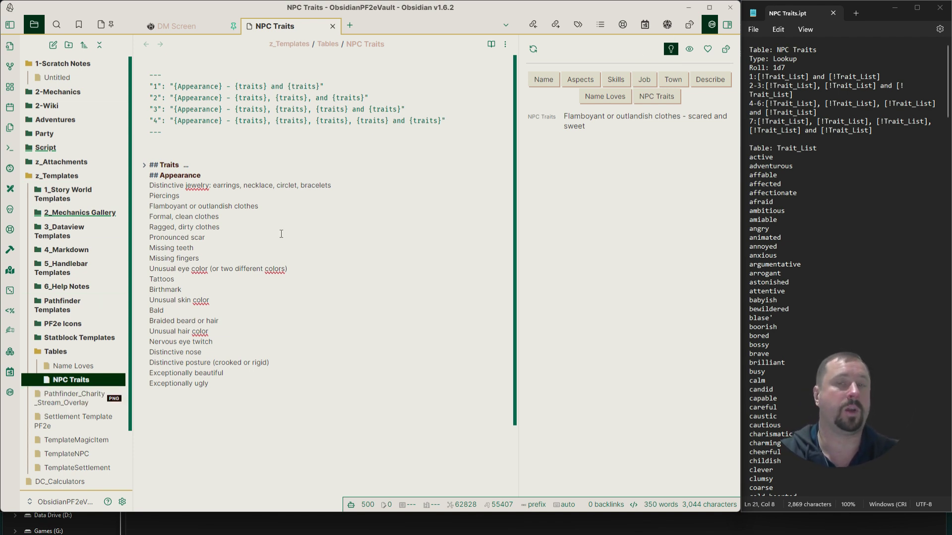
Roll repeatedly on the NPC Traits table to generate combinations of appearance and traits.
click(656, 96)
click(657, 96)
click(656, 96)
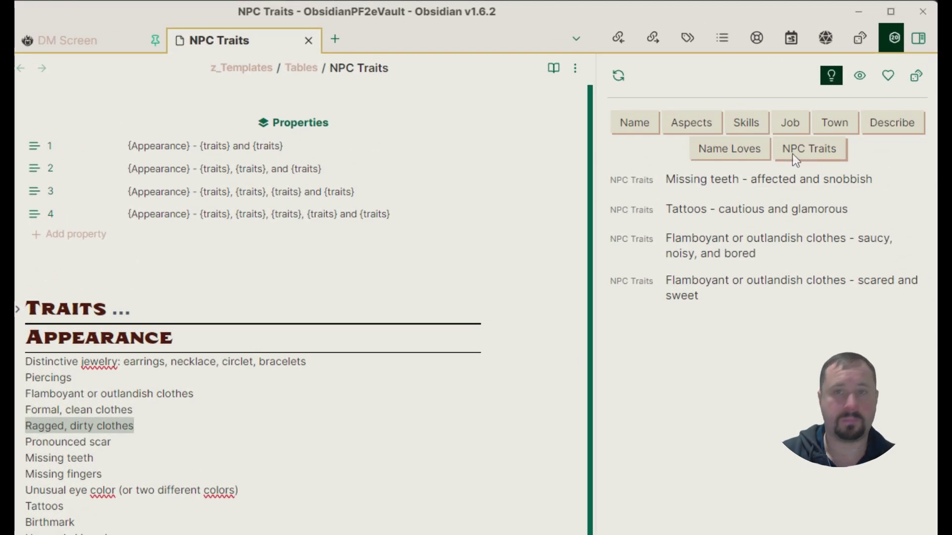
click(793, 154)
click(795, 153)
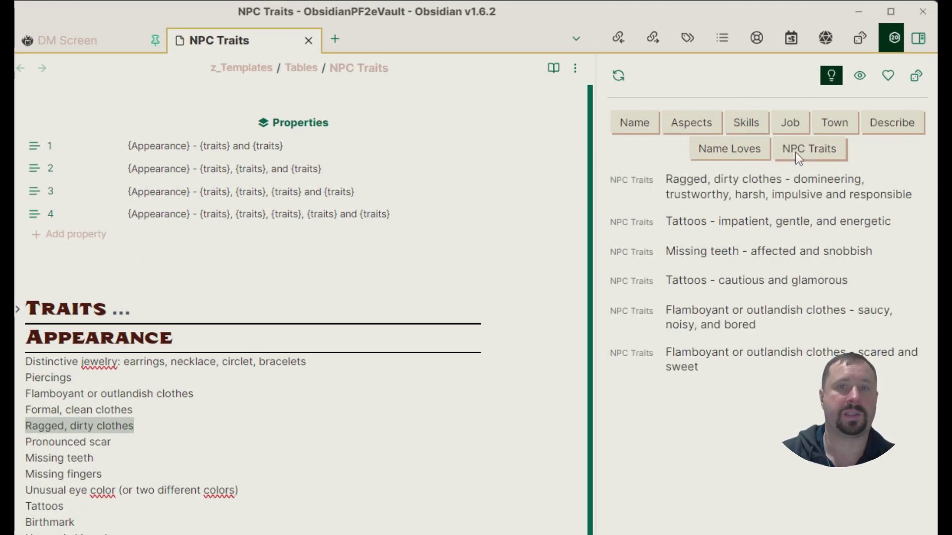
click(795, 153)
click(795, 152)
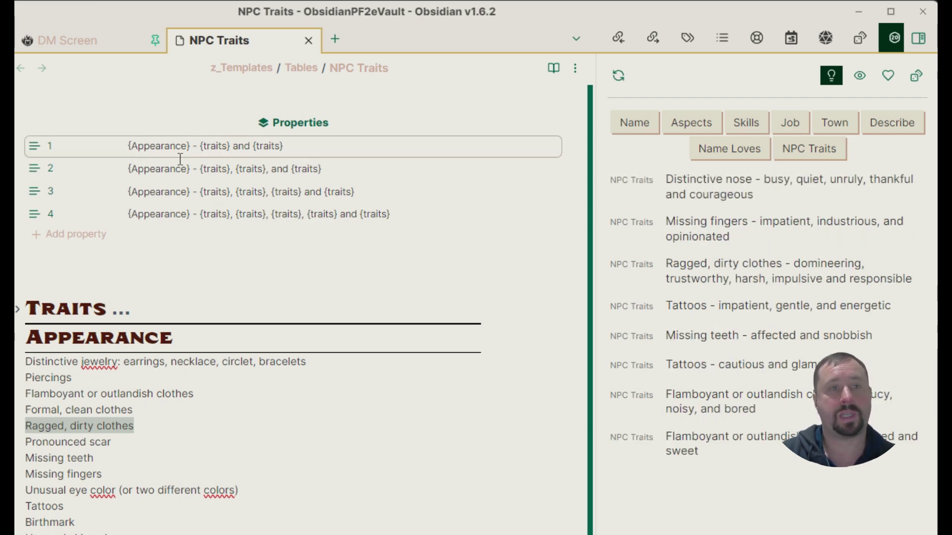
click(822, 159)
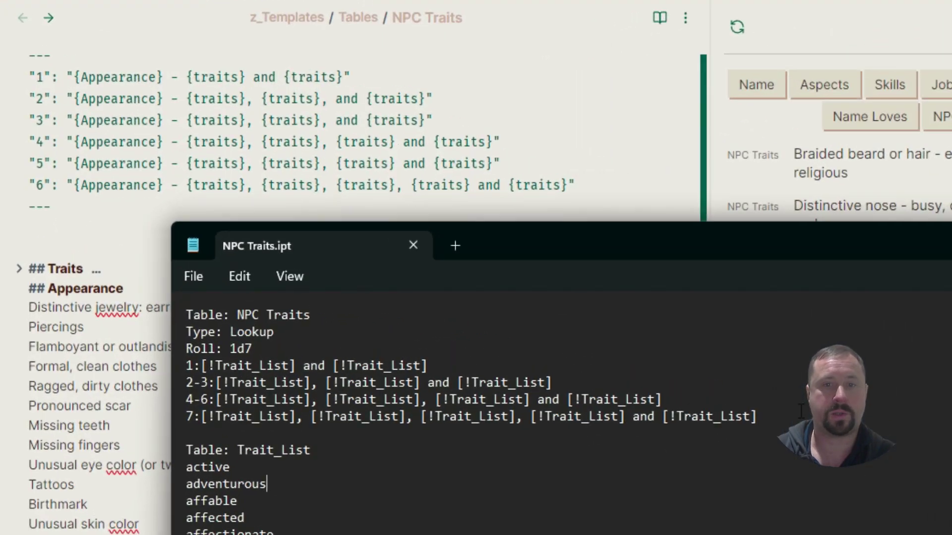
Examine the lookup type, the 1d7 roll and the weighted number ranges 1, 2-3, 4-6 and 7 in NPC Traits.ipt.
drag(800, 410, 187, 348)
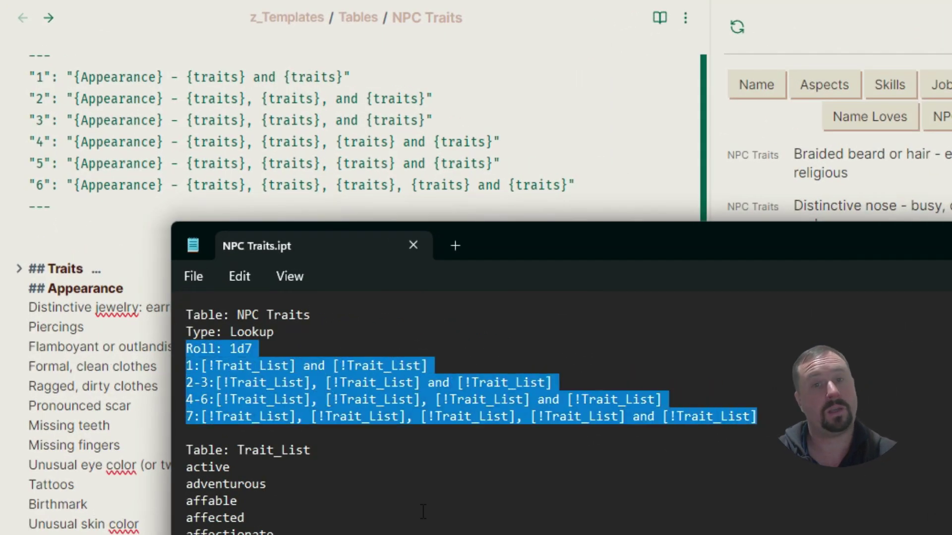
drag(773, 419, 148, 347)
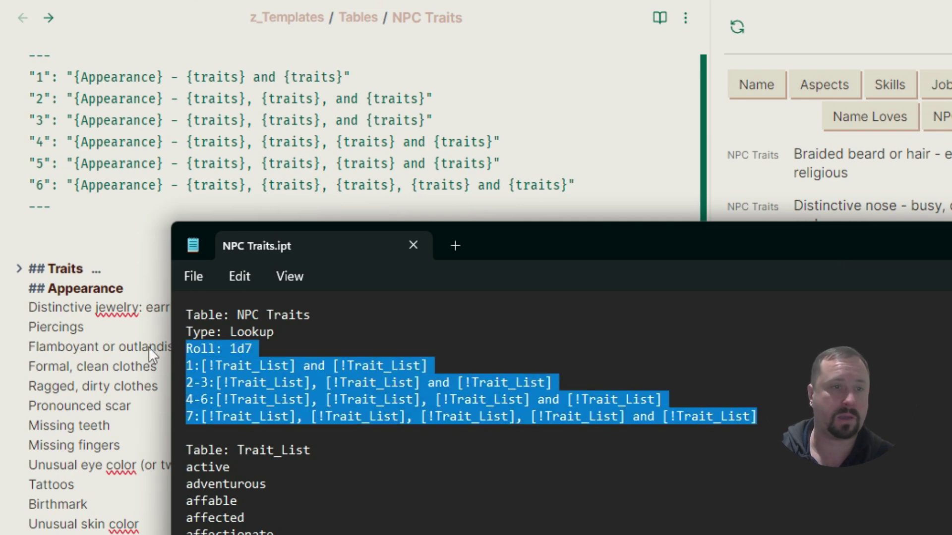
click(253, 349)
drag(253, 348, 165, 335)
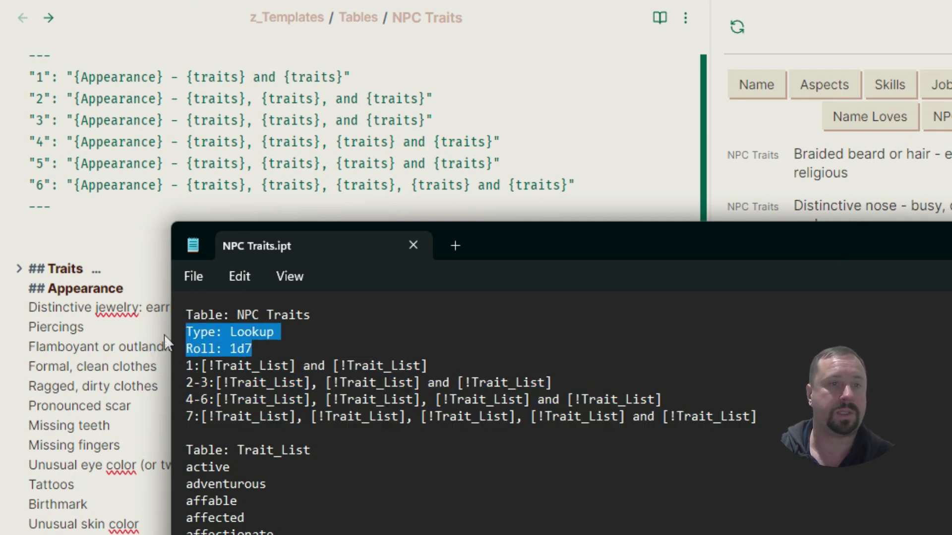
click(201, 382)
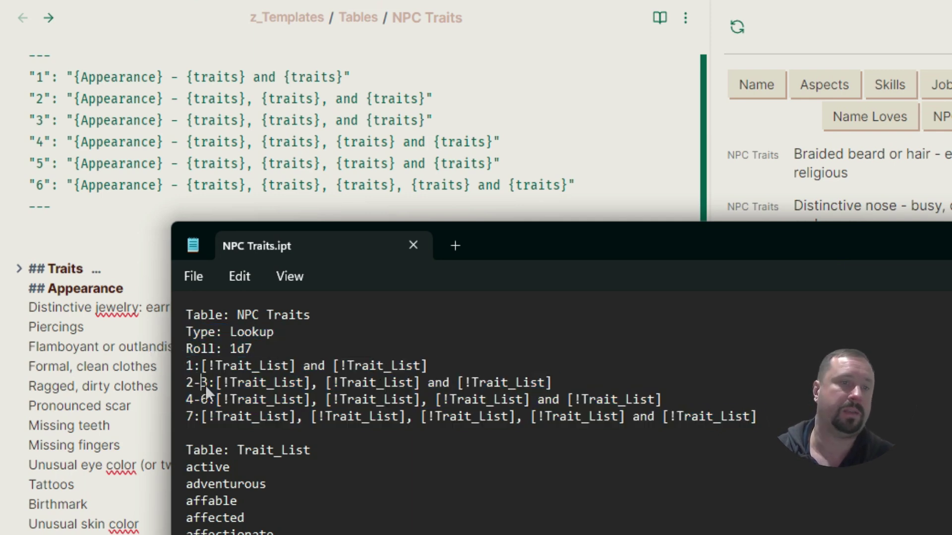
drag(207, 382, 187, 382)
click(583, 385)
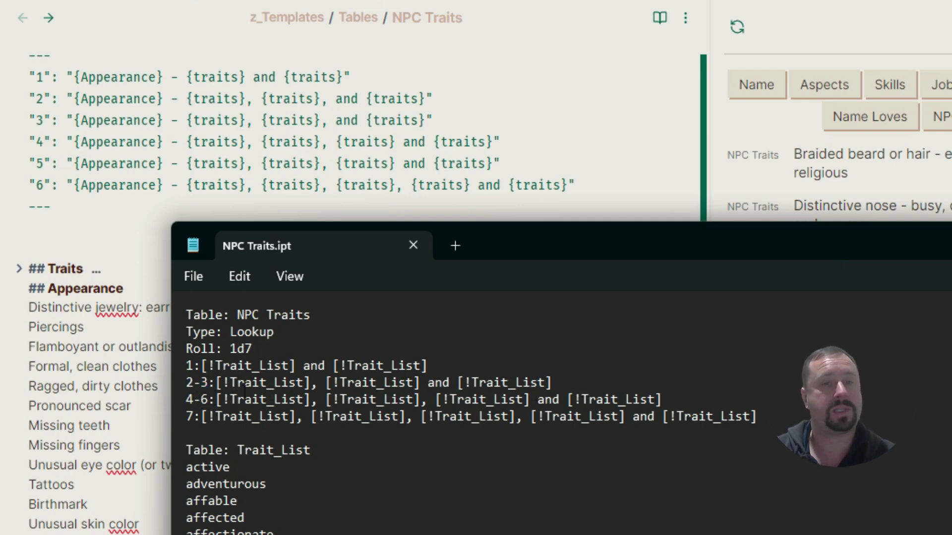
drag(757, 417, 186, 384)
click(772, 397)
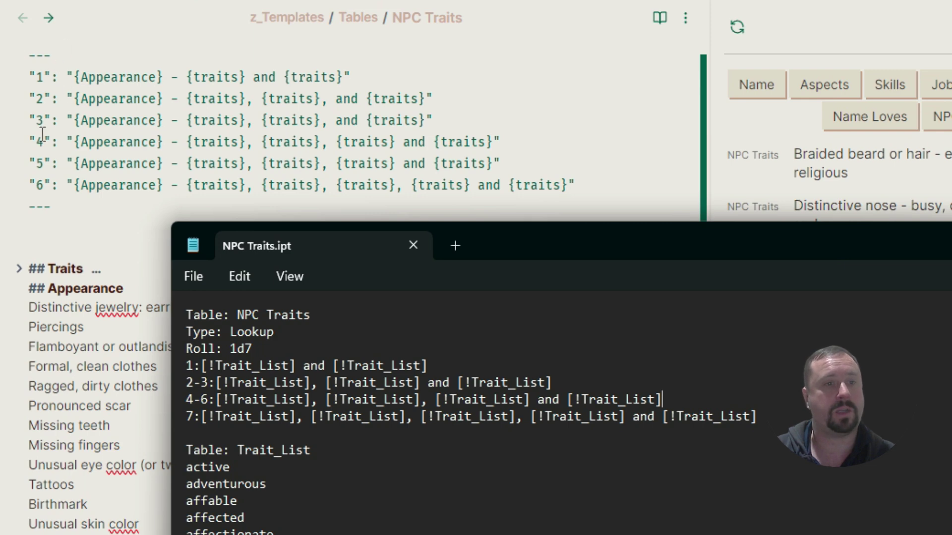
Duplicate front-matter pattern 6, the one with five {traits} placeholders, onto a new line directly below it.
click(586, 177)
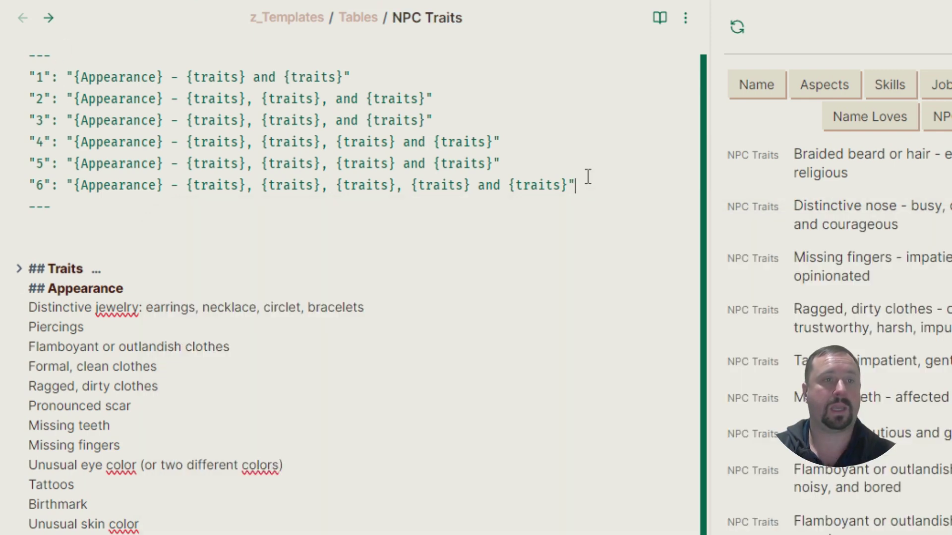
key(shift+Up)
key(shift+Up)
key(shift+Up)
key(shift+Up)
key(shift+Up)
key(shift+Up)
key(shift+Up)
key(shift+Right)
key(shift+Right)
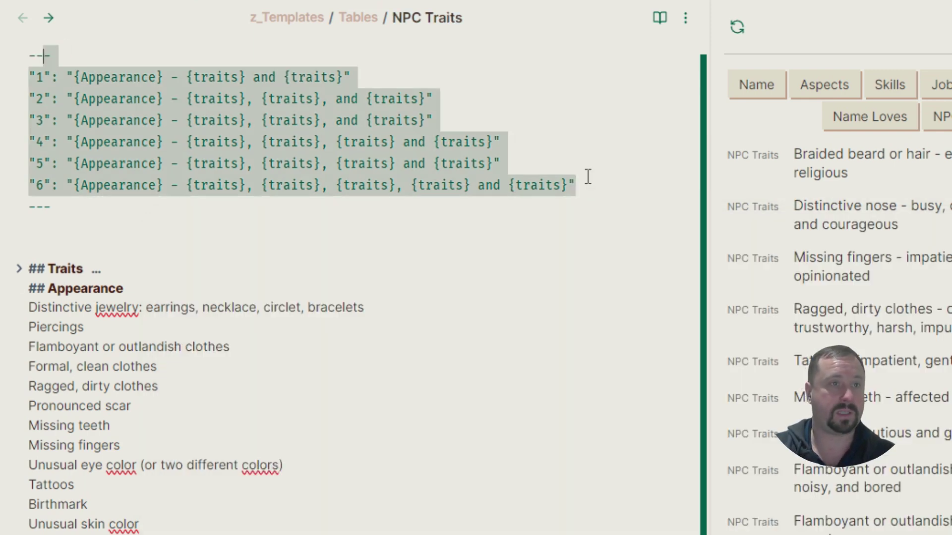
key(shift+Down)
key(shift+Down)
key(shift+Down)
key(shift+Down)
key(shift+Down)
key(shift+Down)
key(shift+Home)
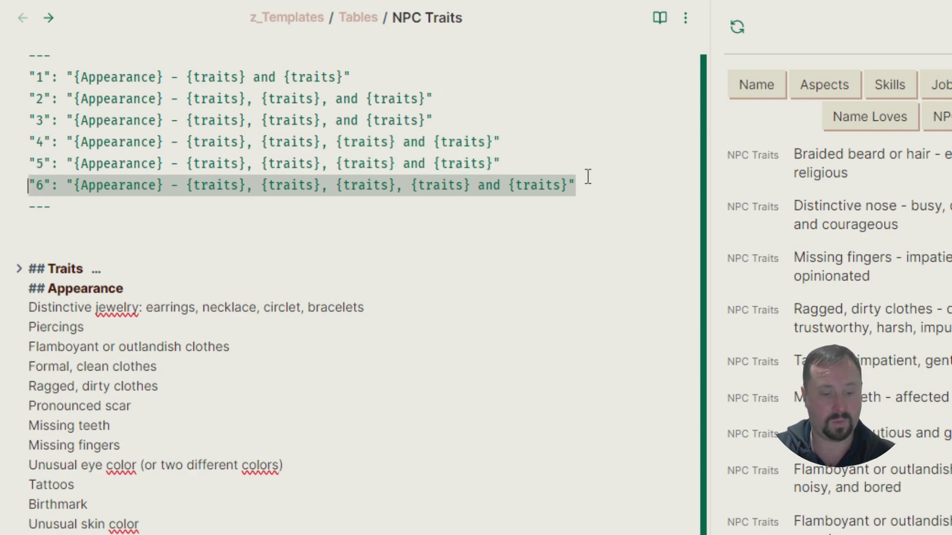
key(shift+End)
key(Return)
text("6": "{Appearance} - {traits}, {traits}, {traits}, {traits} and {traits}")
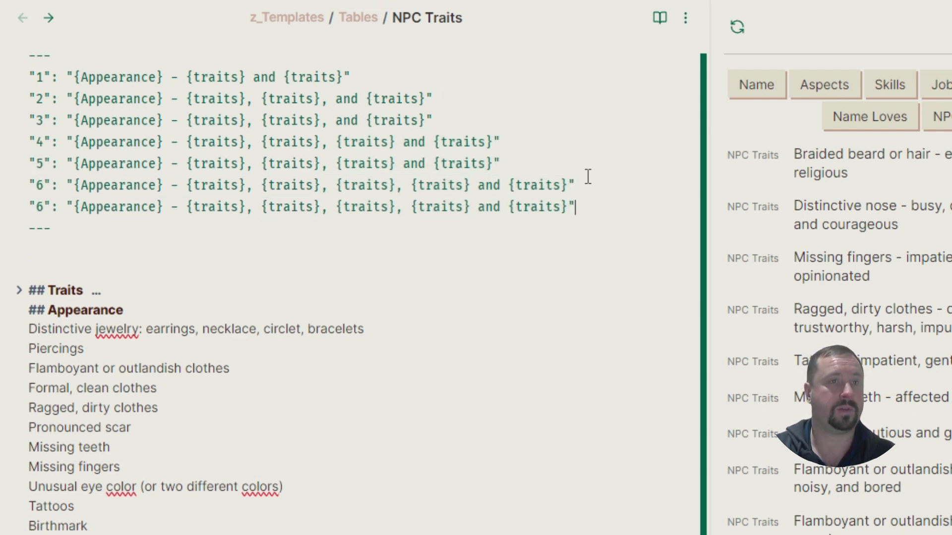
Renumber the duplicated pattern's key as "7".
key(Home)
key(Right)
key(Delete)
text(7)
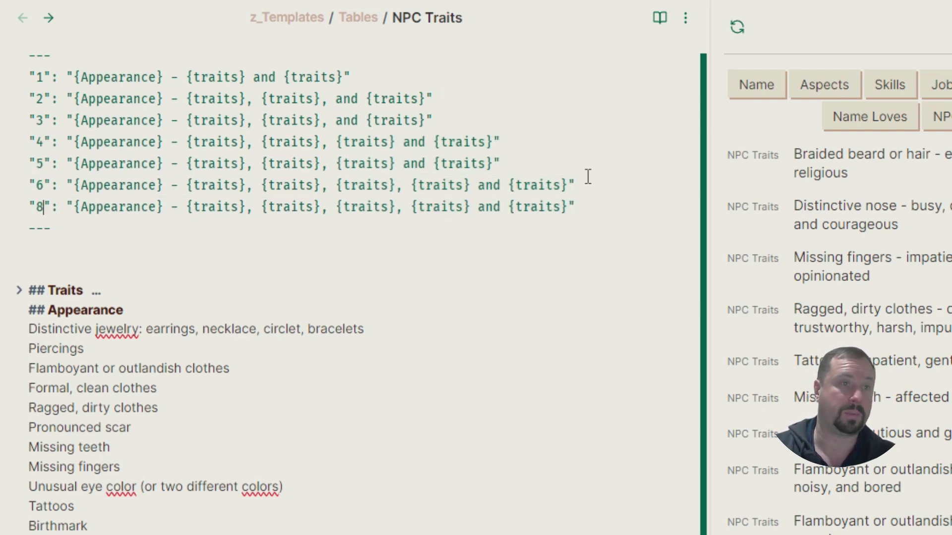
key(BackSpace)
text(7)
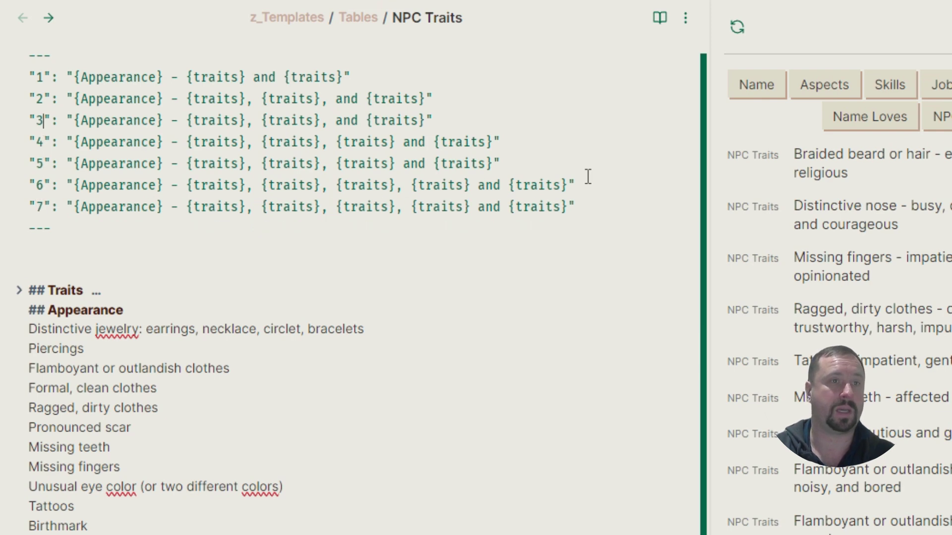
Replace the whole line of front-matter pattern 6 with a copy of pattern 5, which has four {traits} placeholders.
drag(377, 76, 28, 77)
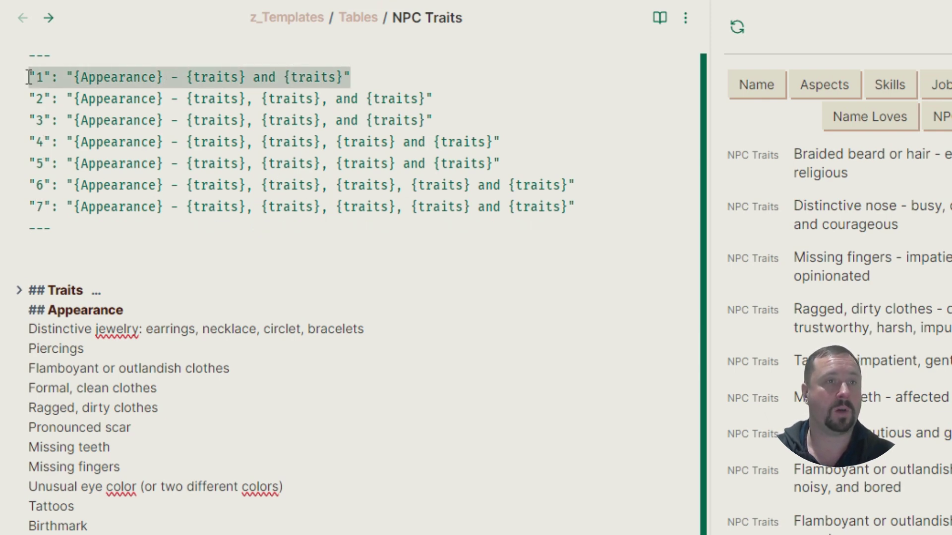
drag(447, 120, 28, 99)
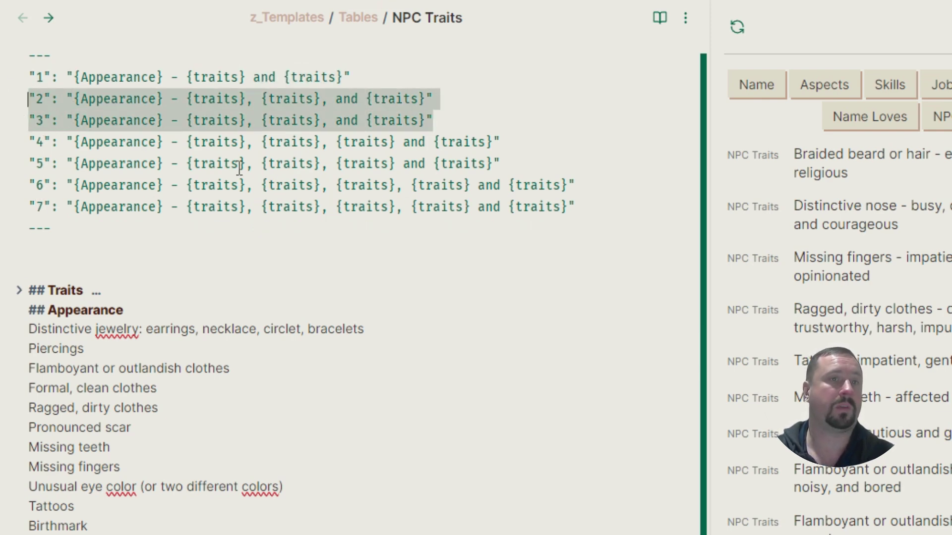
drag(518, 164, 2, 138)
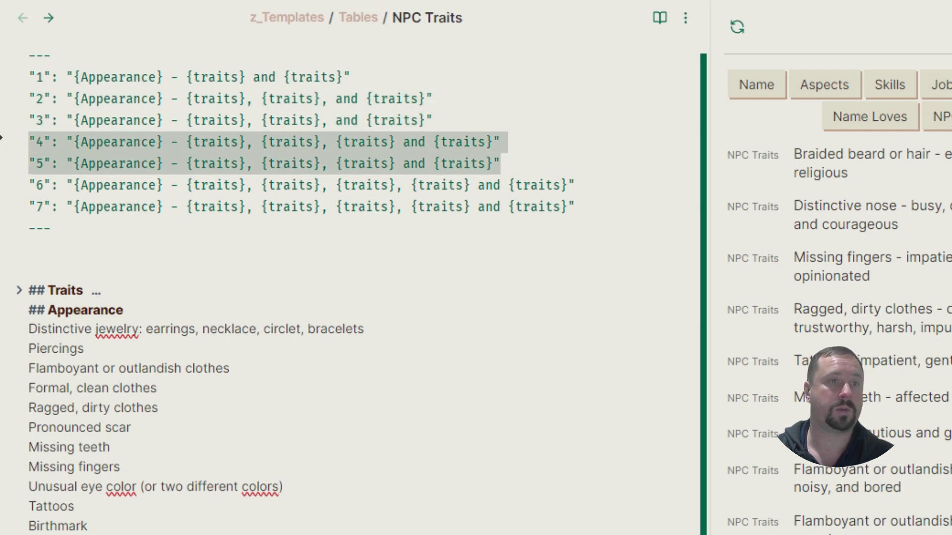
click(611, 177)
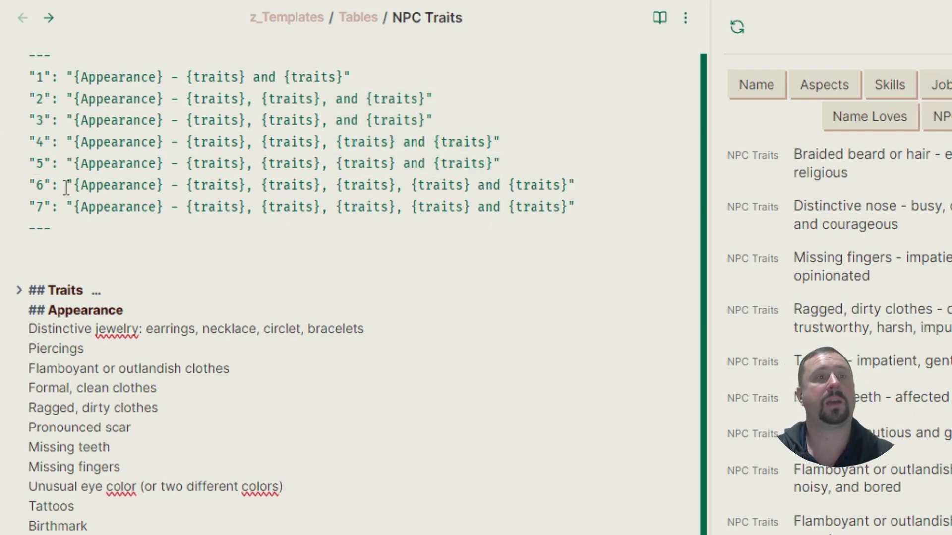
drag(520, 164, 7, 168)
key(ctrl+c)
click(543, 152)
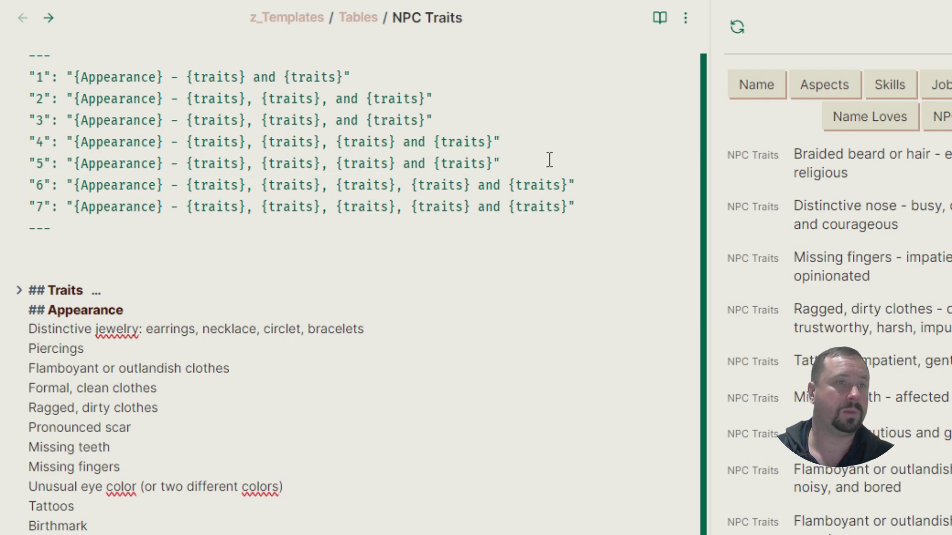
key(Down)
key(Home)
key(Right)
key(Home)
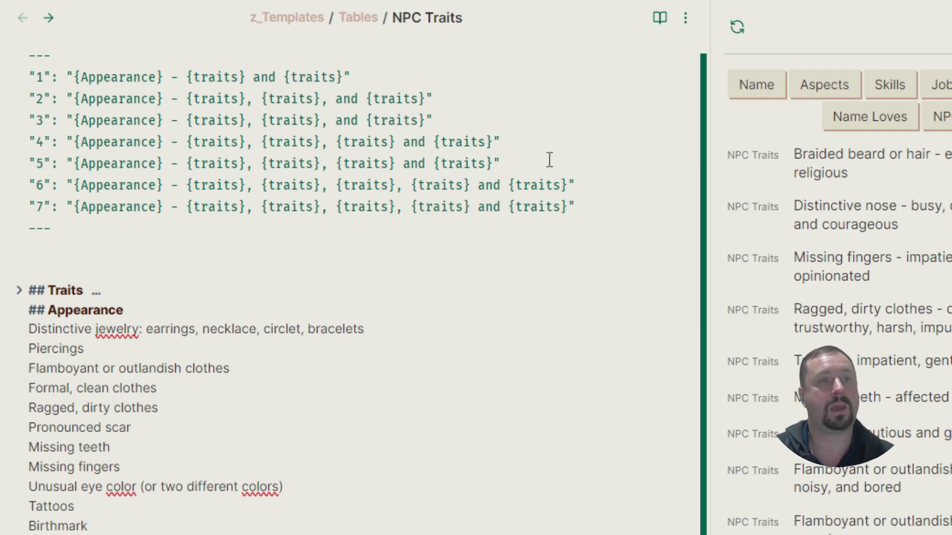
key(shift+End)
key(ctrl+v)
Renumber the key of the copied pattern above pattern 7 as "6".
key(Home)
key(Right)
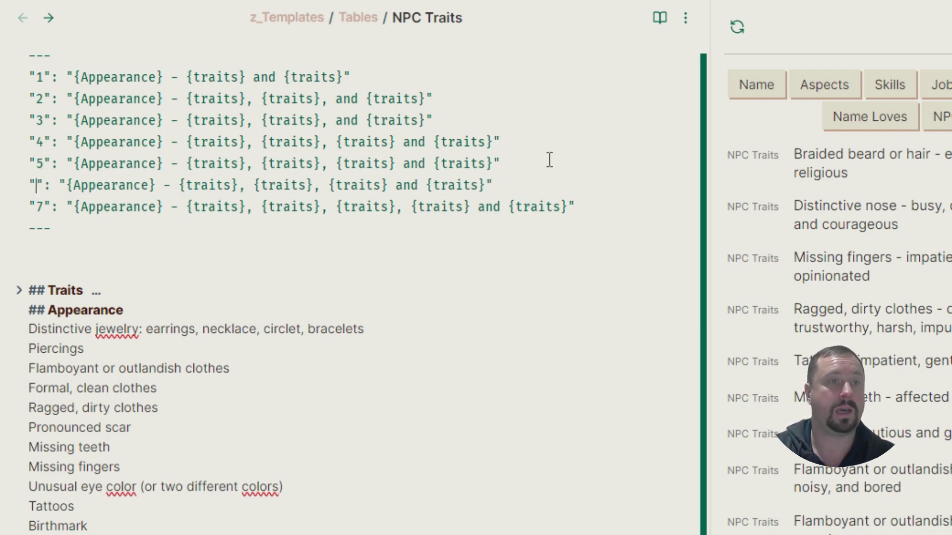
key(Delete)
text(6)
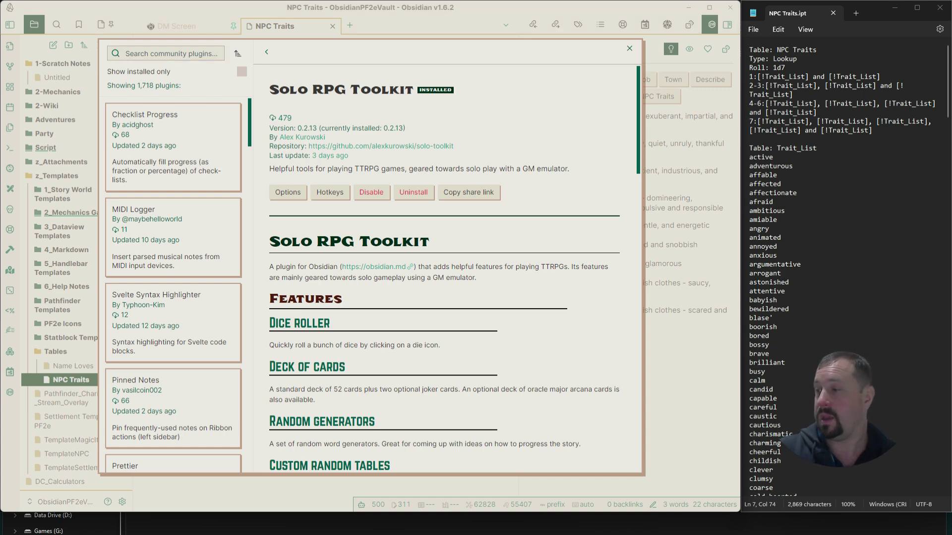
Switch to the browser and look over the Welcome section of the Obsidian TTRPG Tutorials home page.
key(alt+Tab)
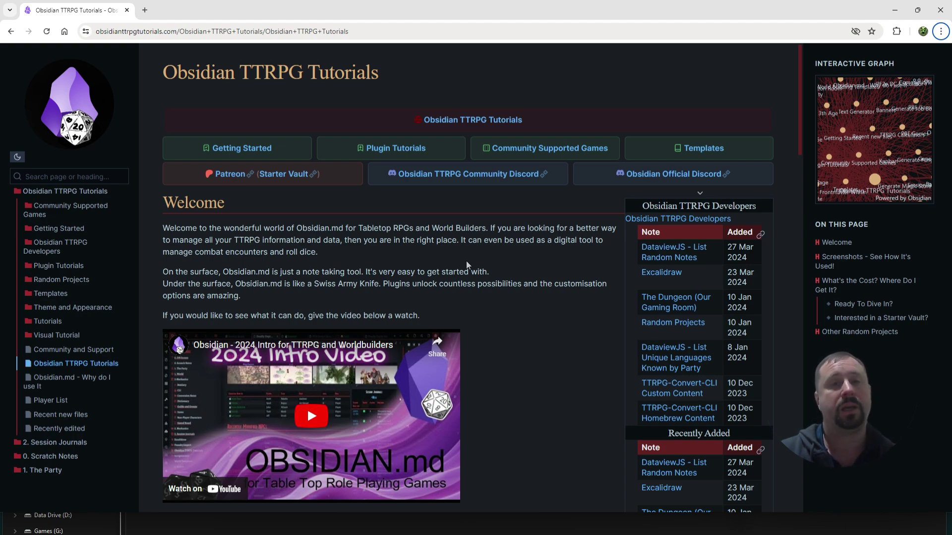
scroll(545, 349, down, 3)
scroll(545, 353, up, 3)
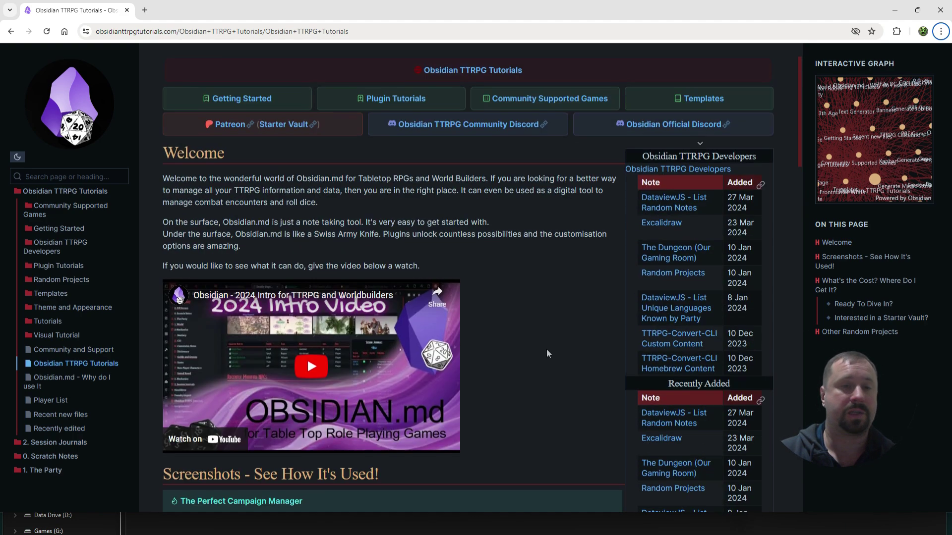